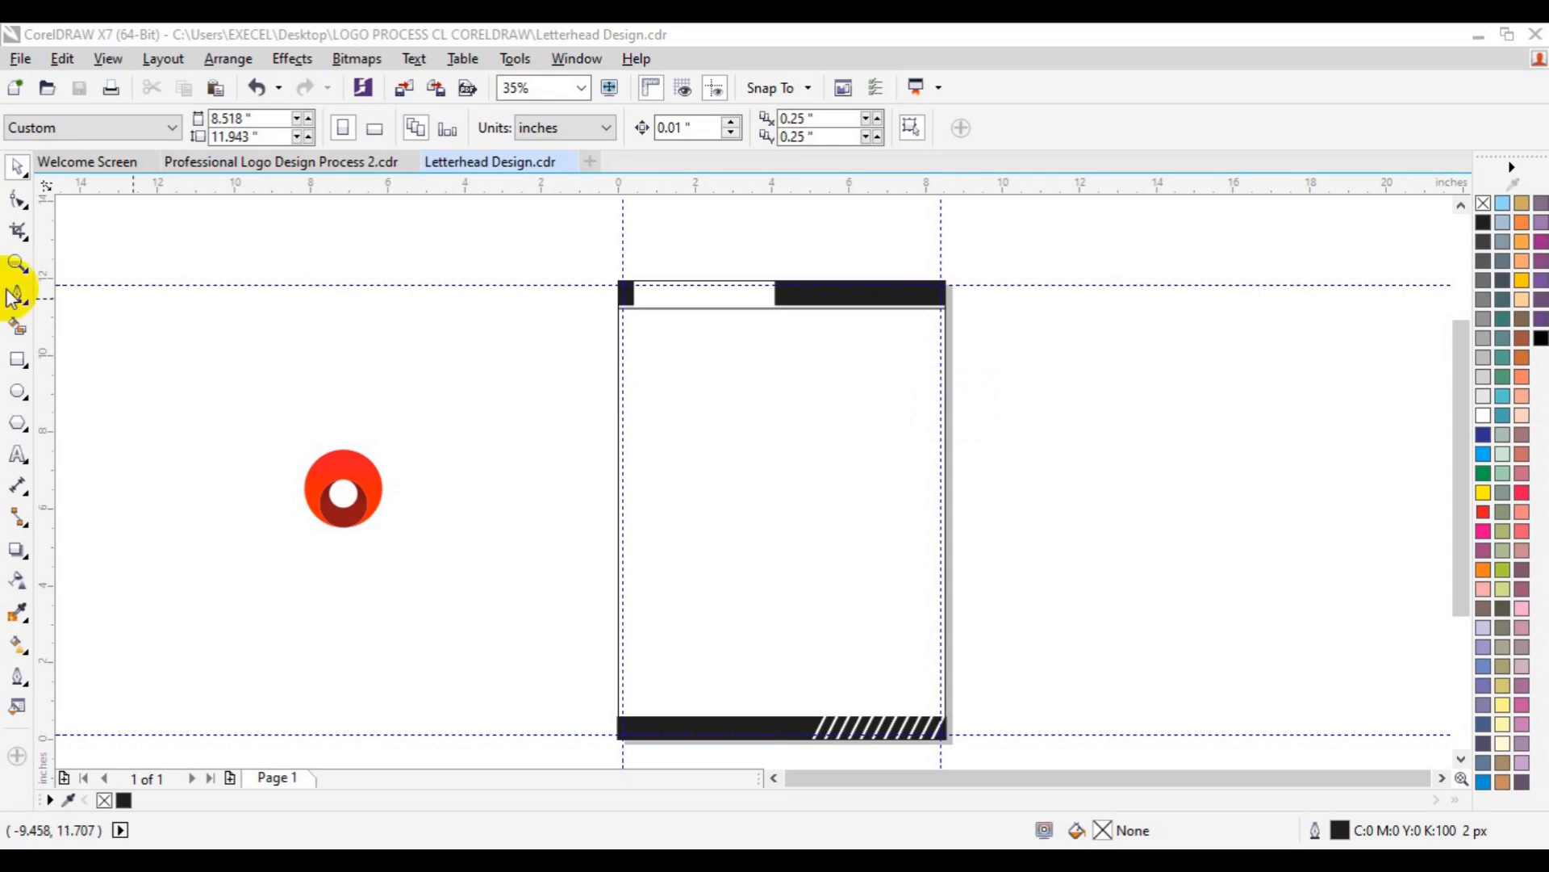
- Select the red ring logo, centre it on the page with P, and zoom in around it
left_click(338, 494)
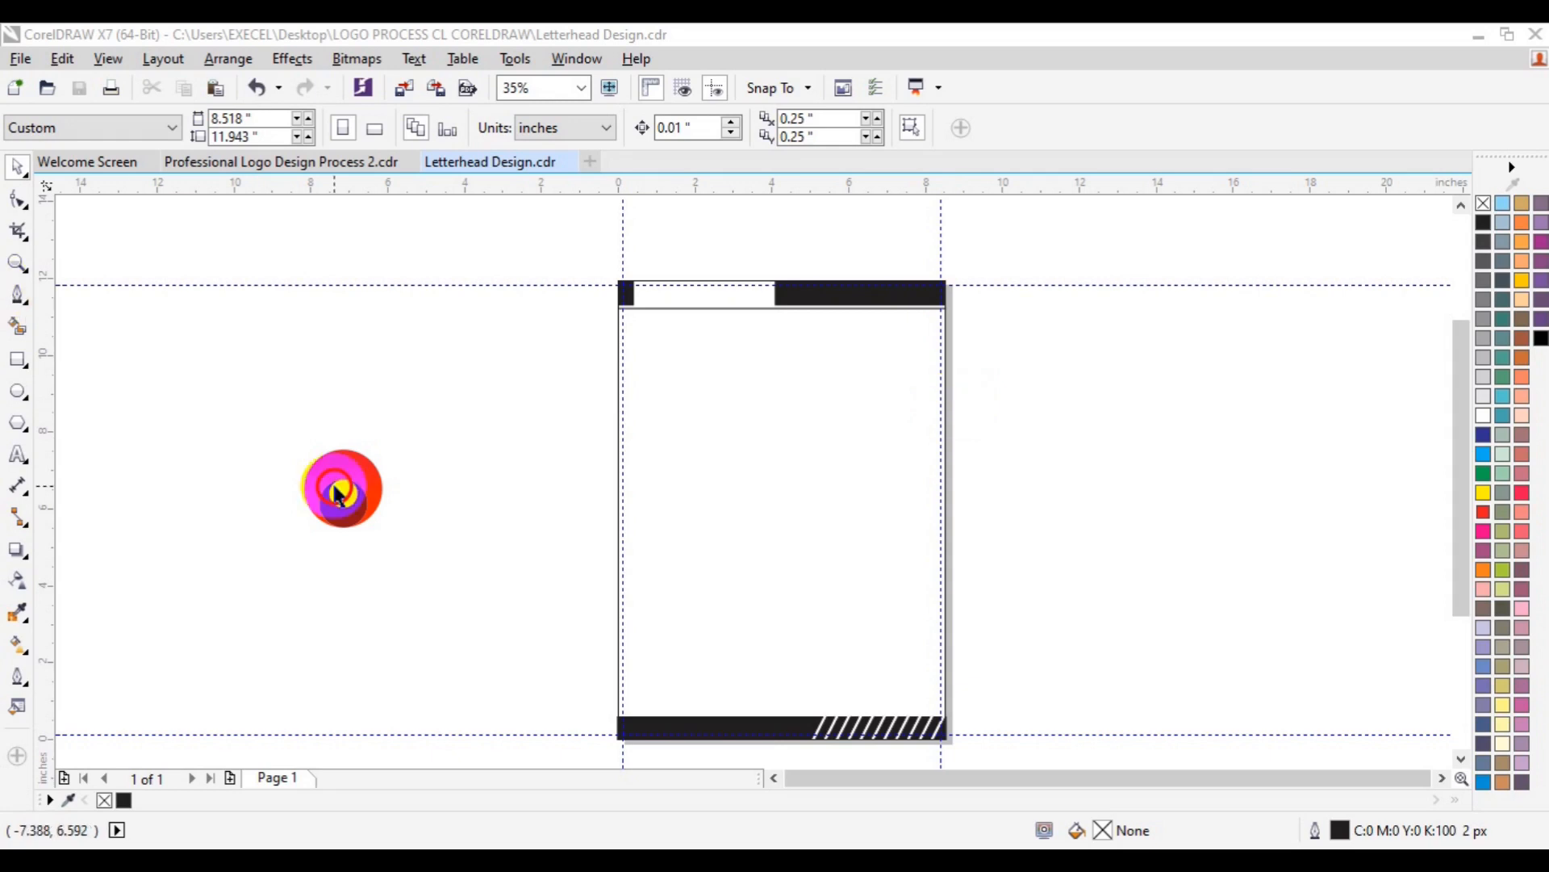
left_click(338, 494)
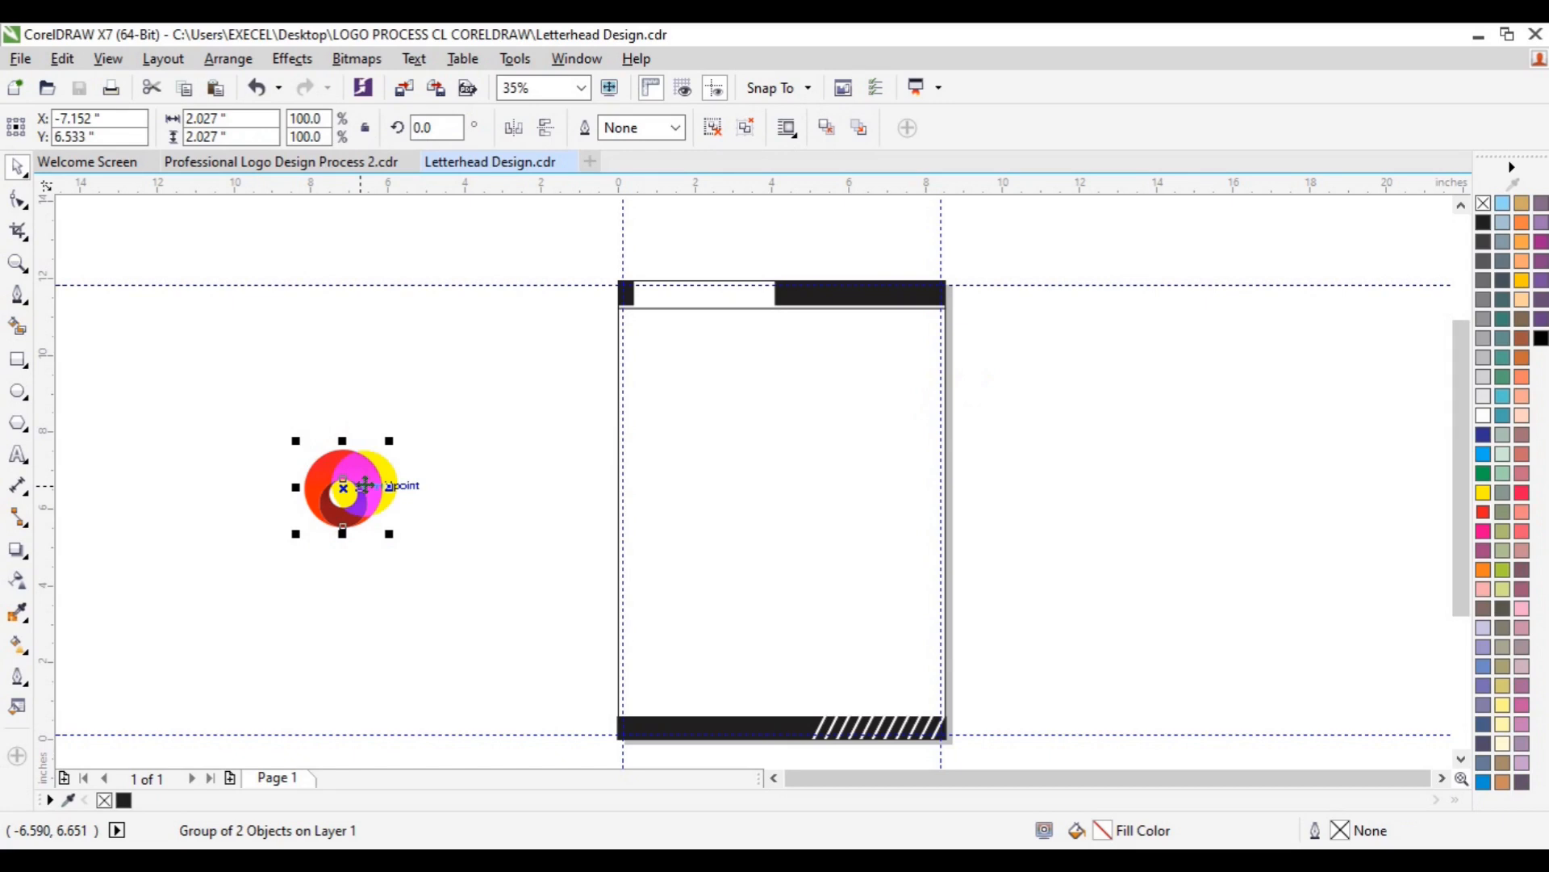
key("p")
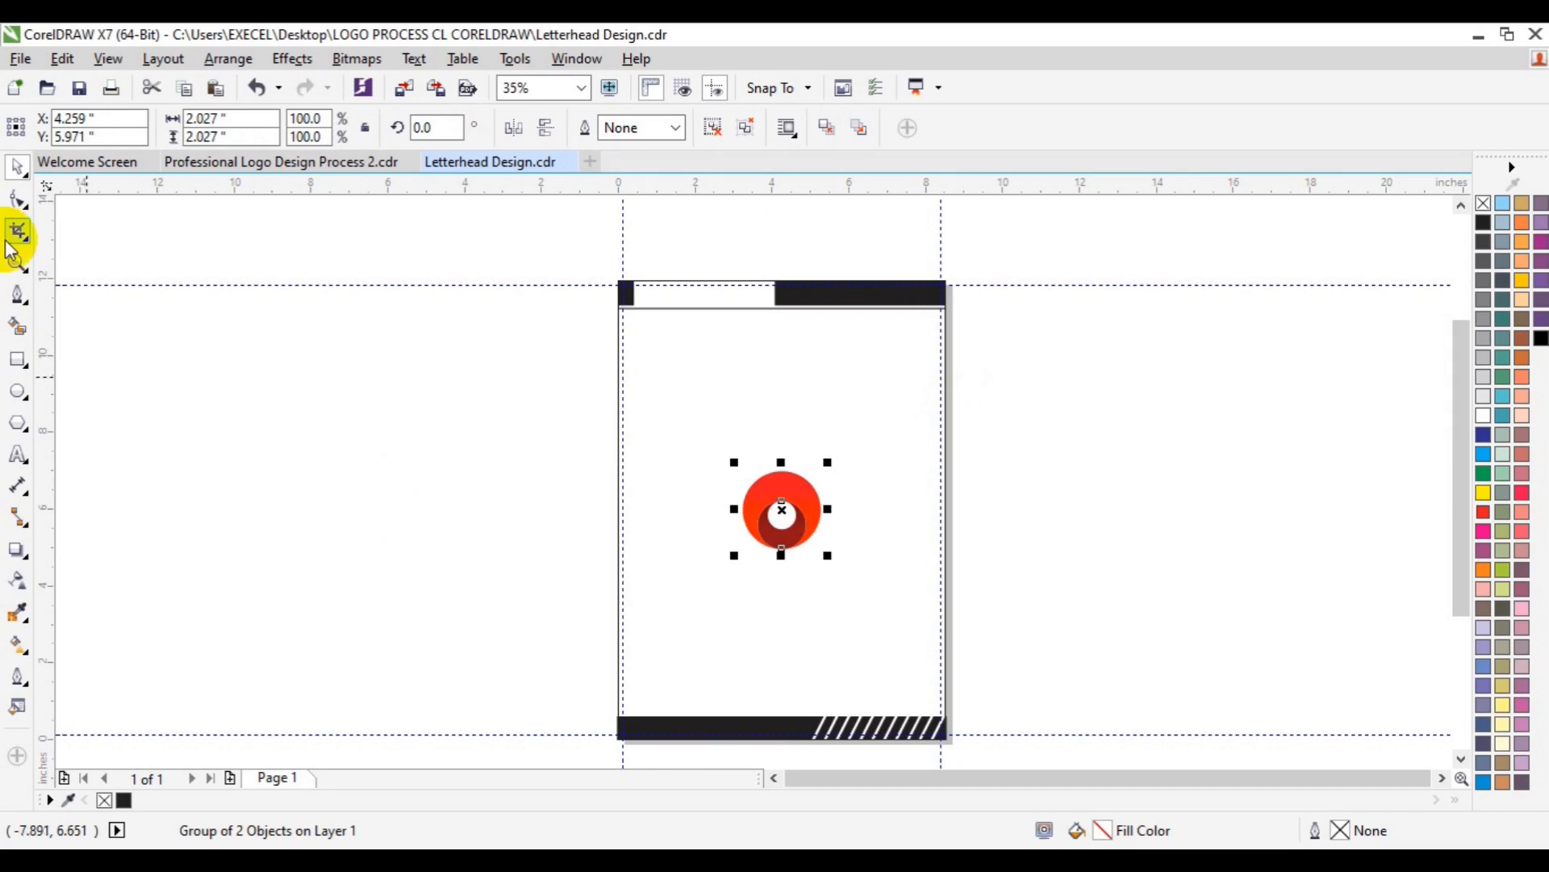
left_click(17, 262)
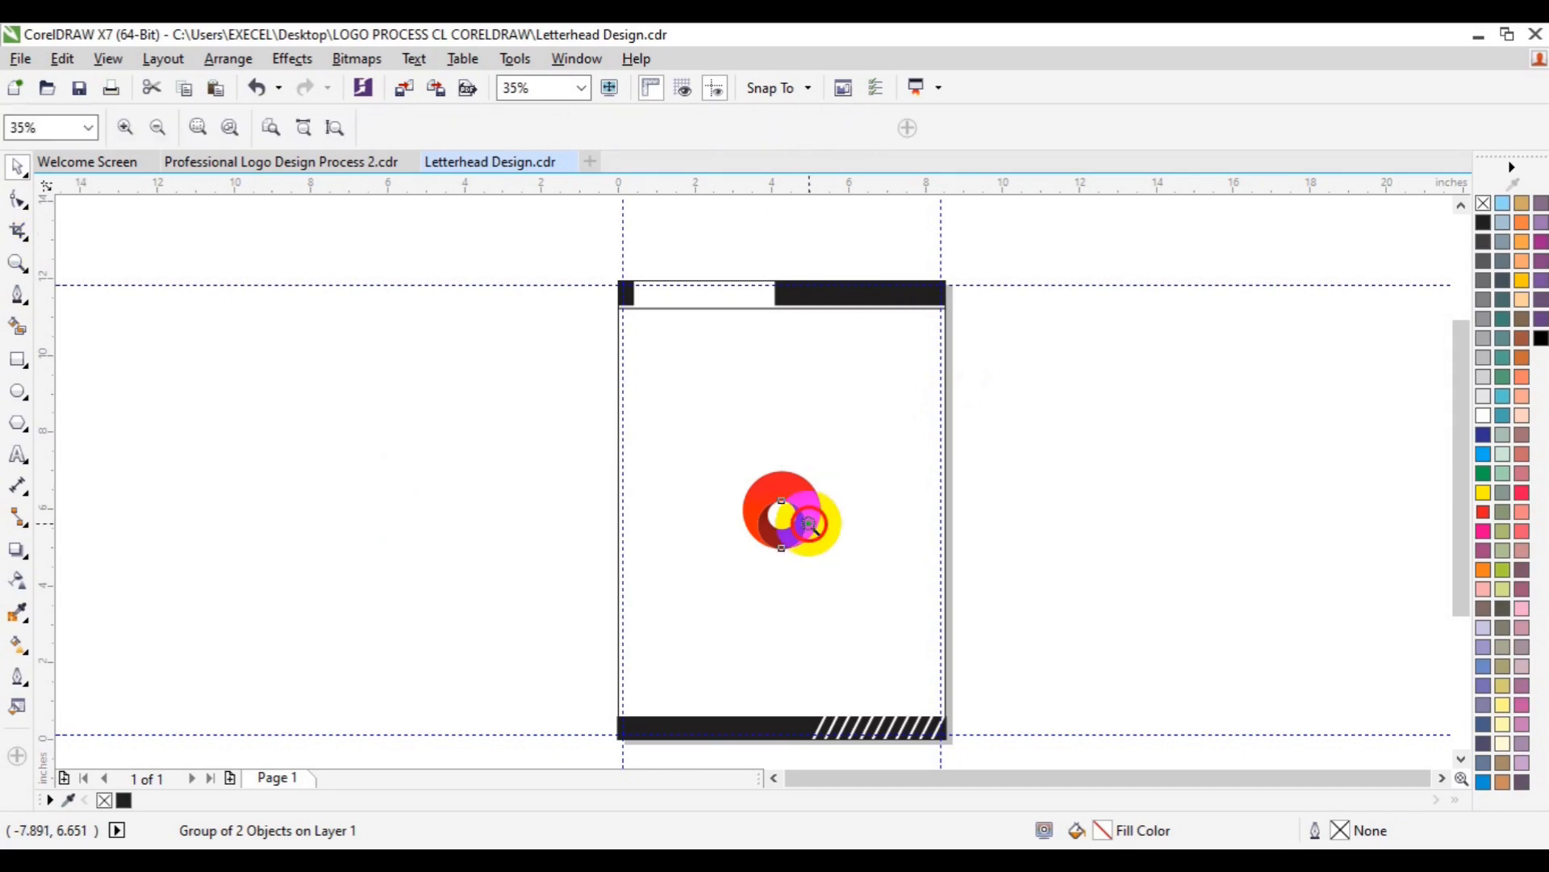
left_click(810, 525)
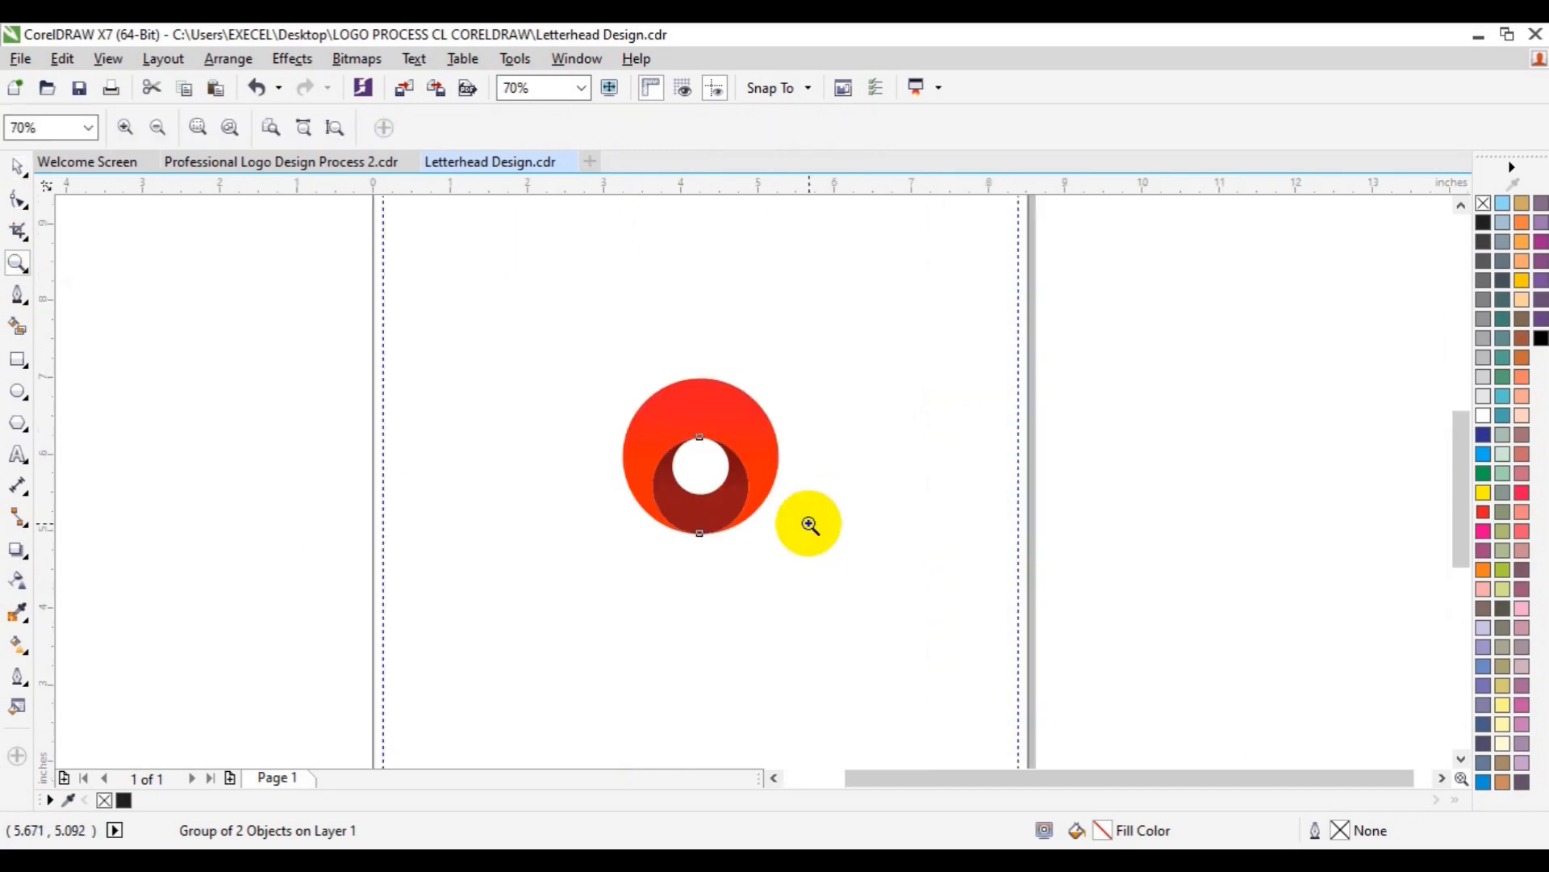
key("space")
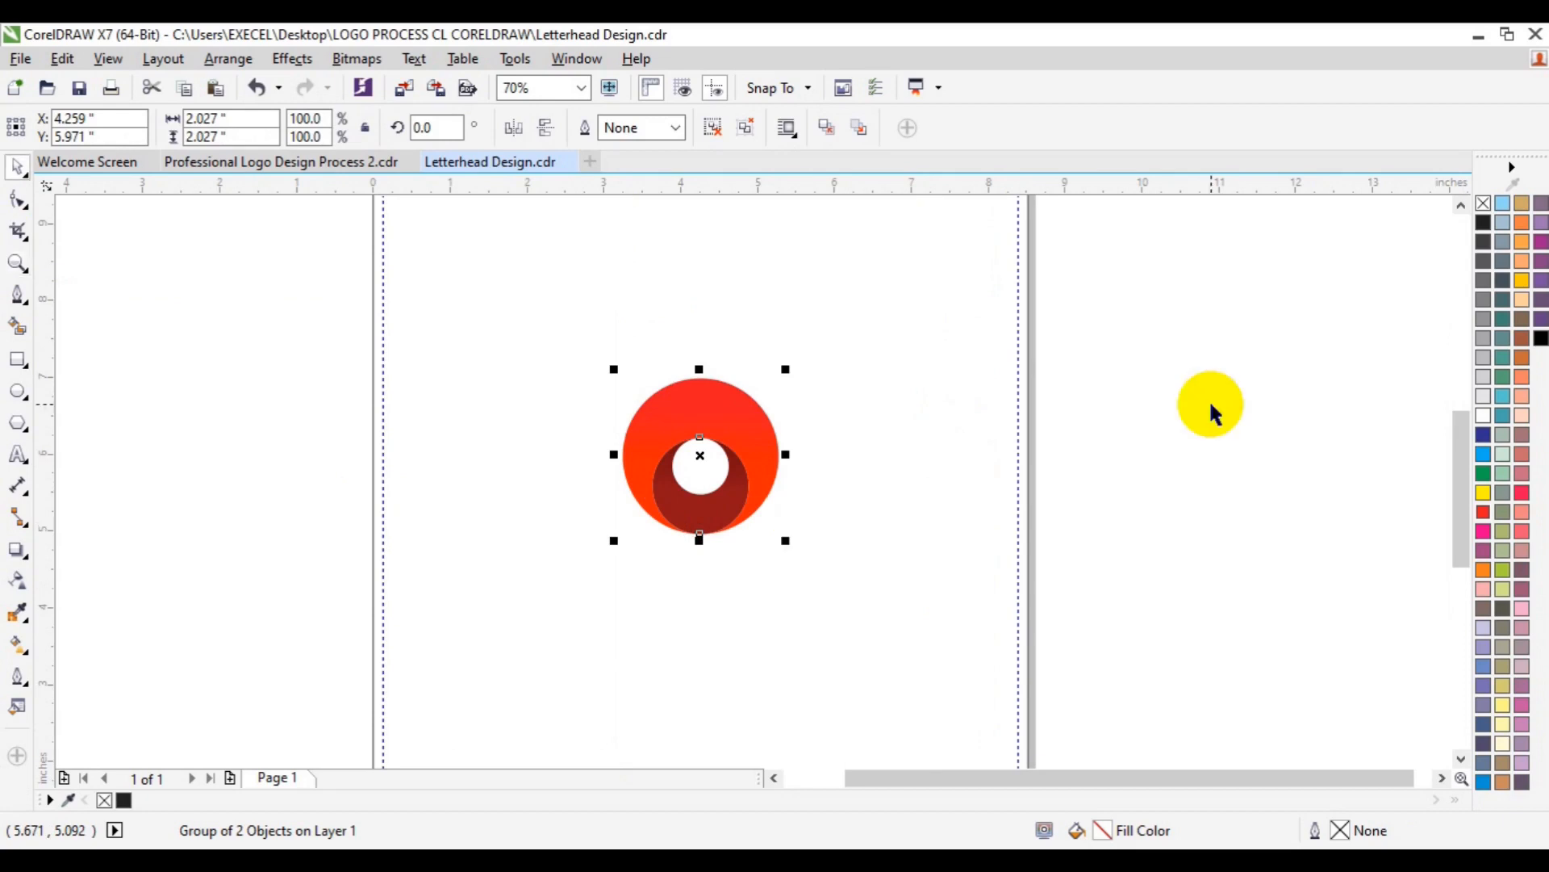
scroll(1210, 409, "up", 1)
scroll(745, 716, "up", 3)
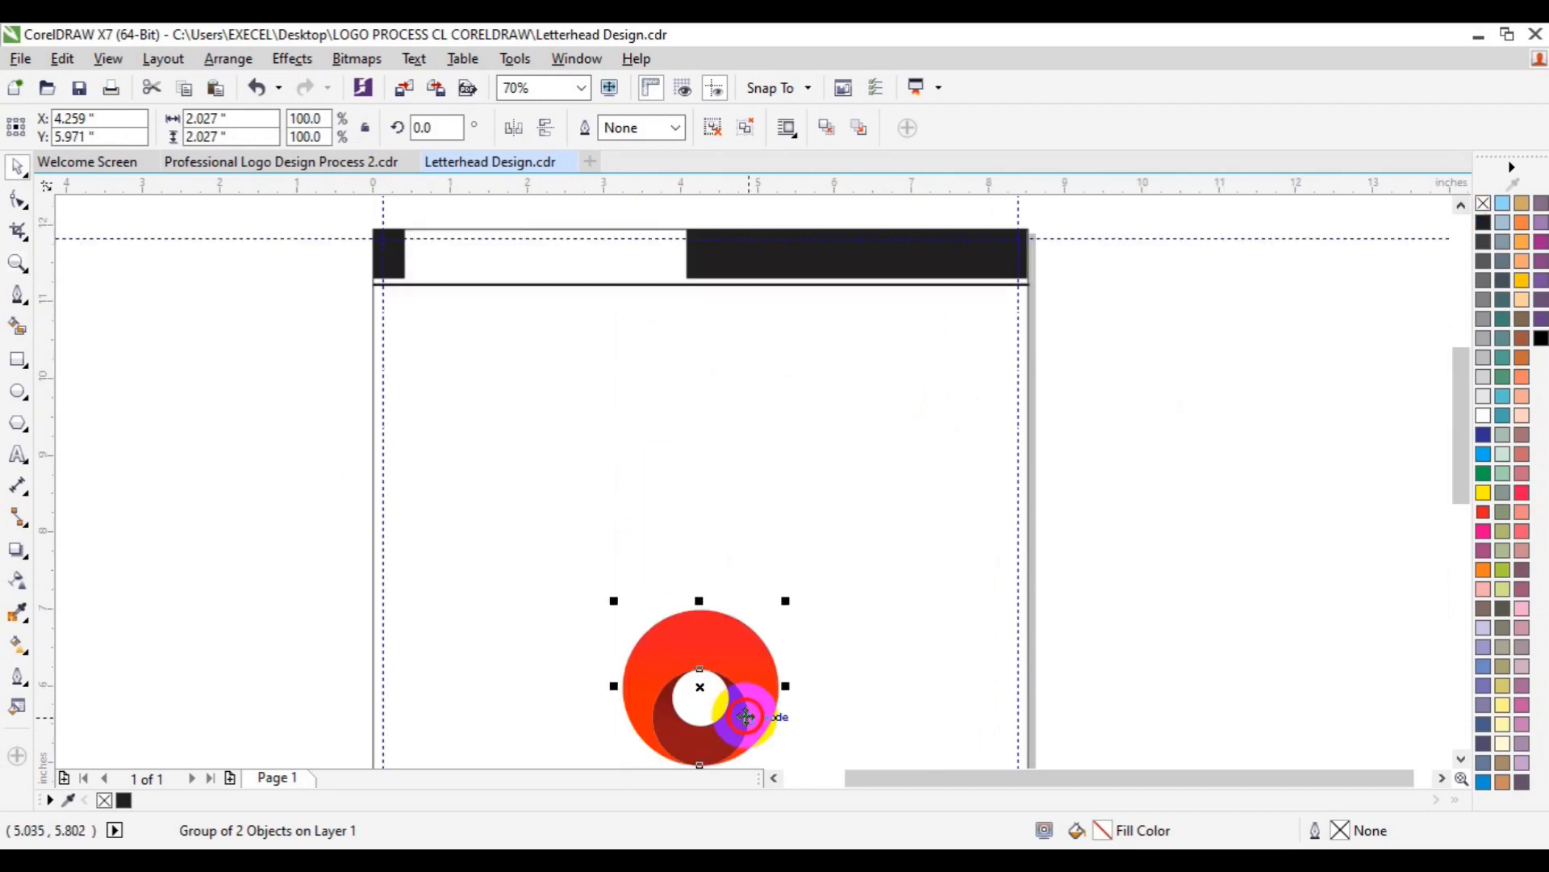
- Move the logo just below the header and scale it down to 25.6% (0.52 inch)
left_click_drag(746, 716, 493, 320)
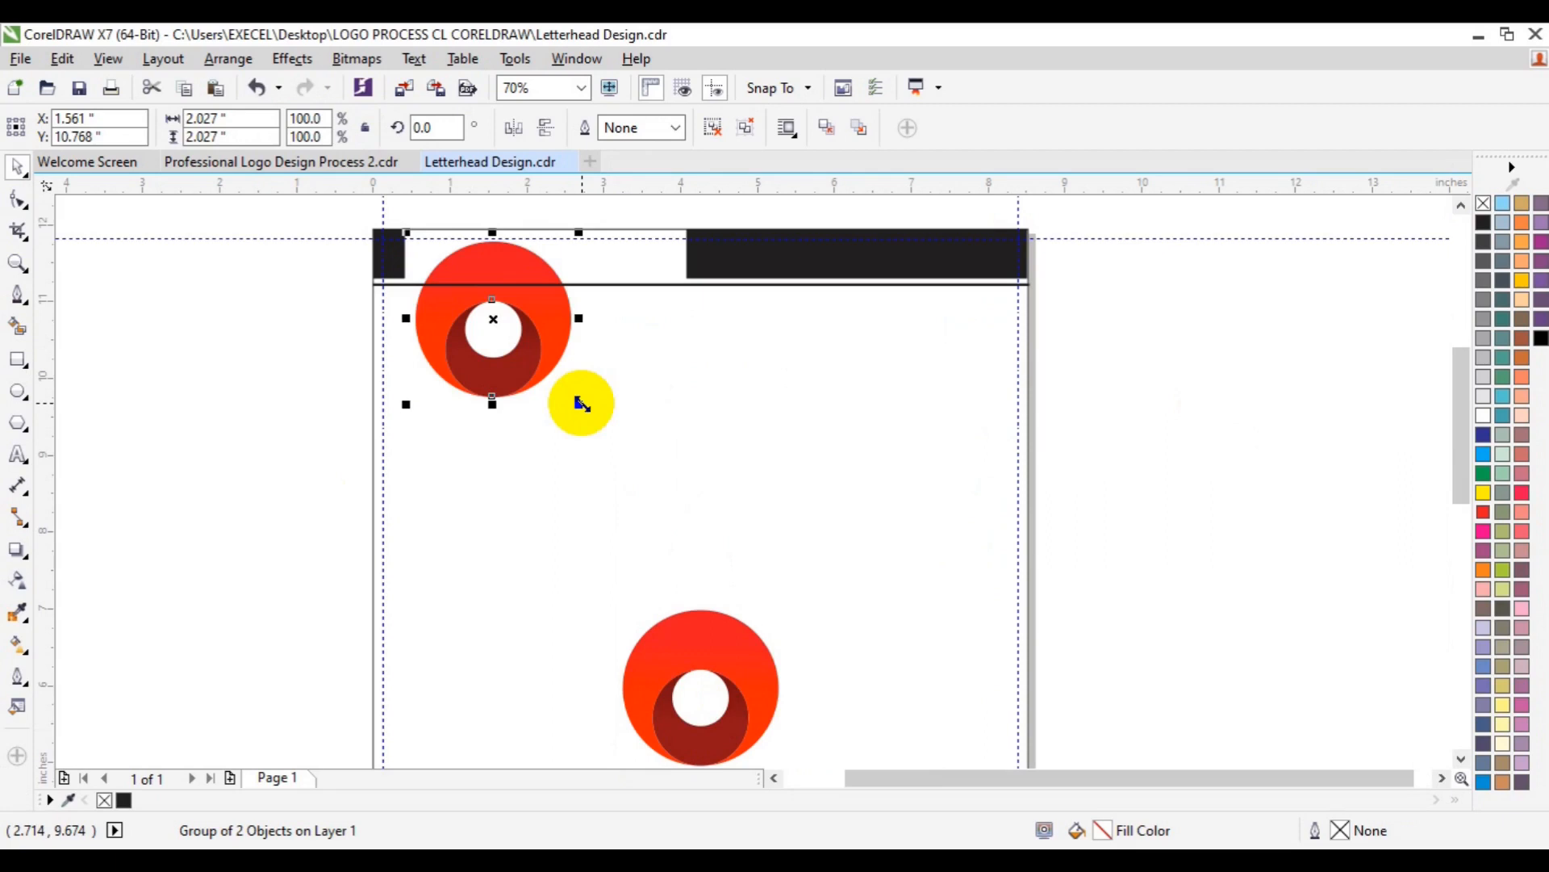
left_click_drag(580, 404, 523, 348)
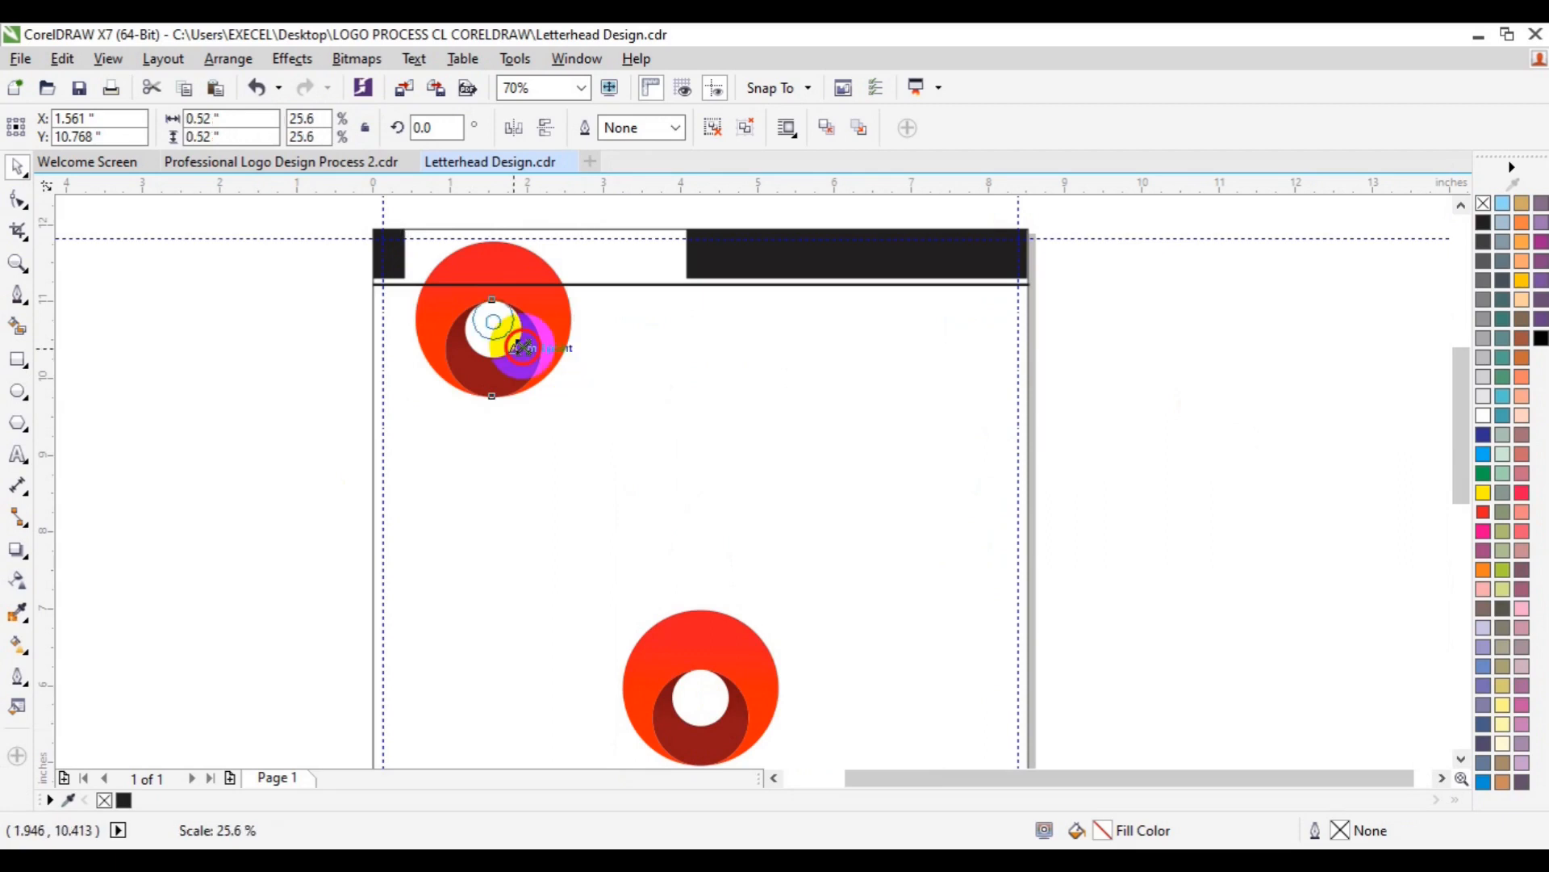
left_click_drag(523, 348, 521, 347)
key("z")
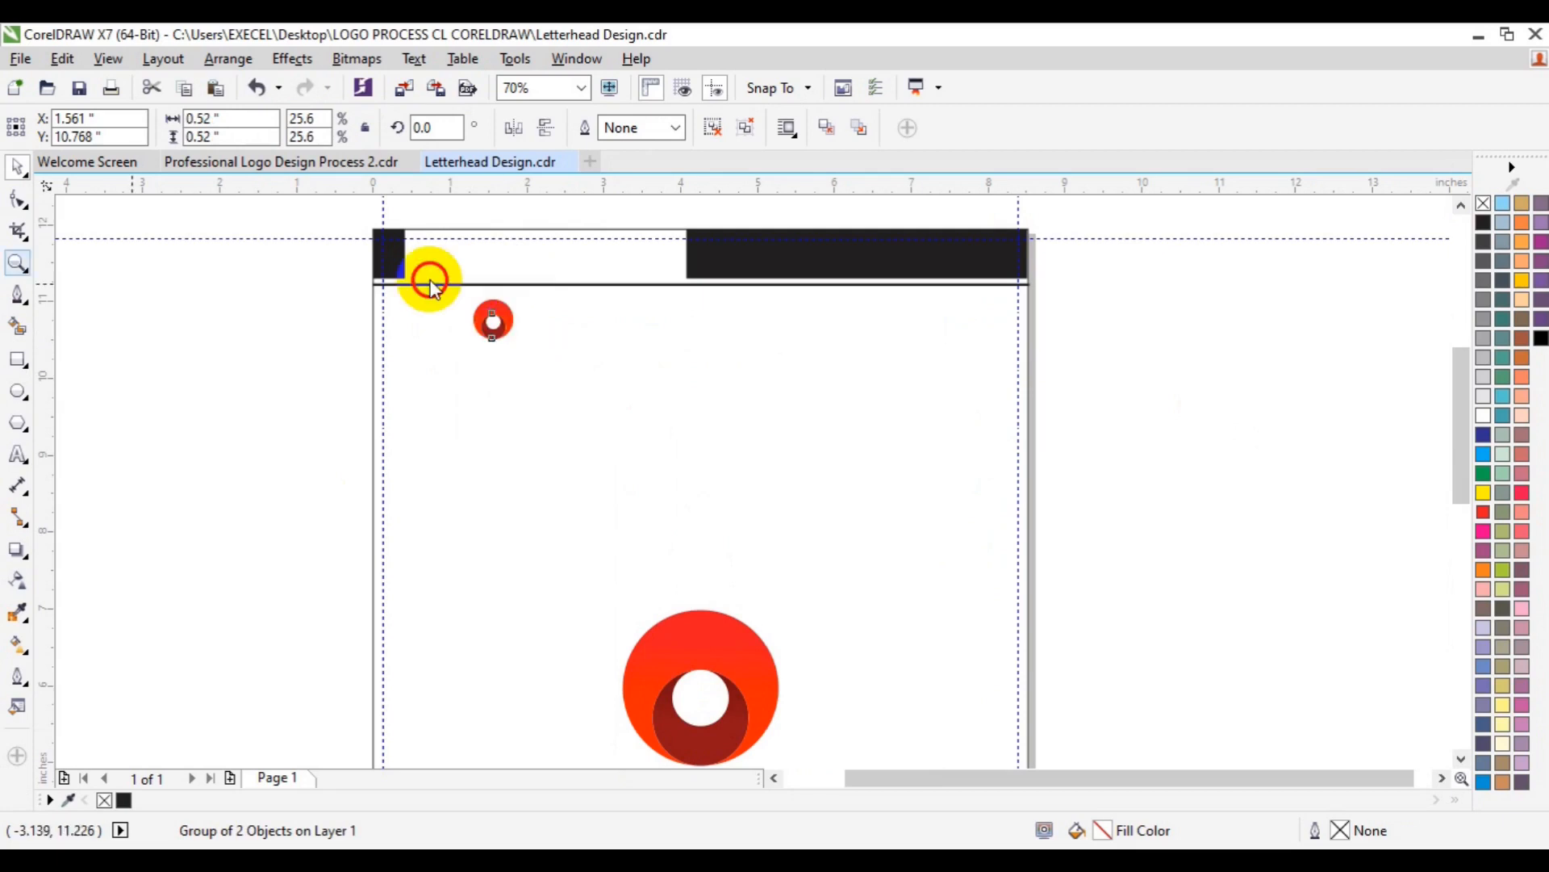
- Move the small logo into the header's white strip, undoing its accidental enlargement
left_click(469, 272)
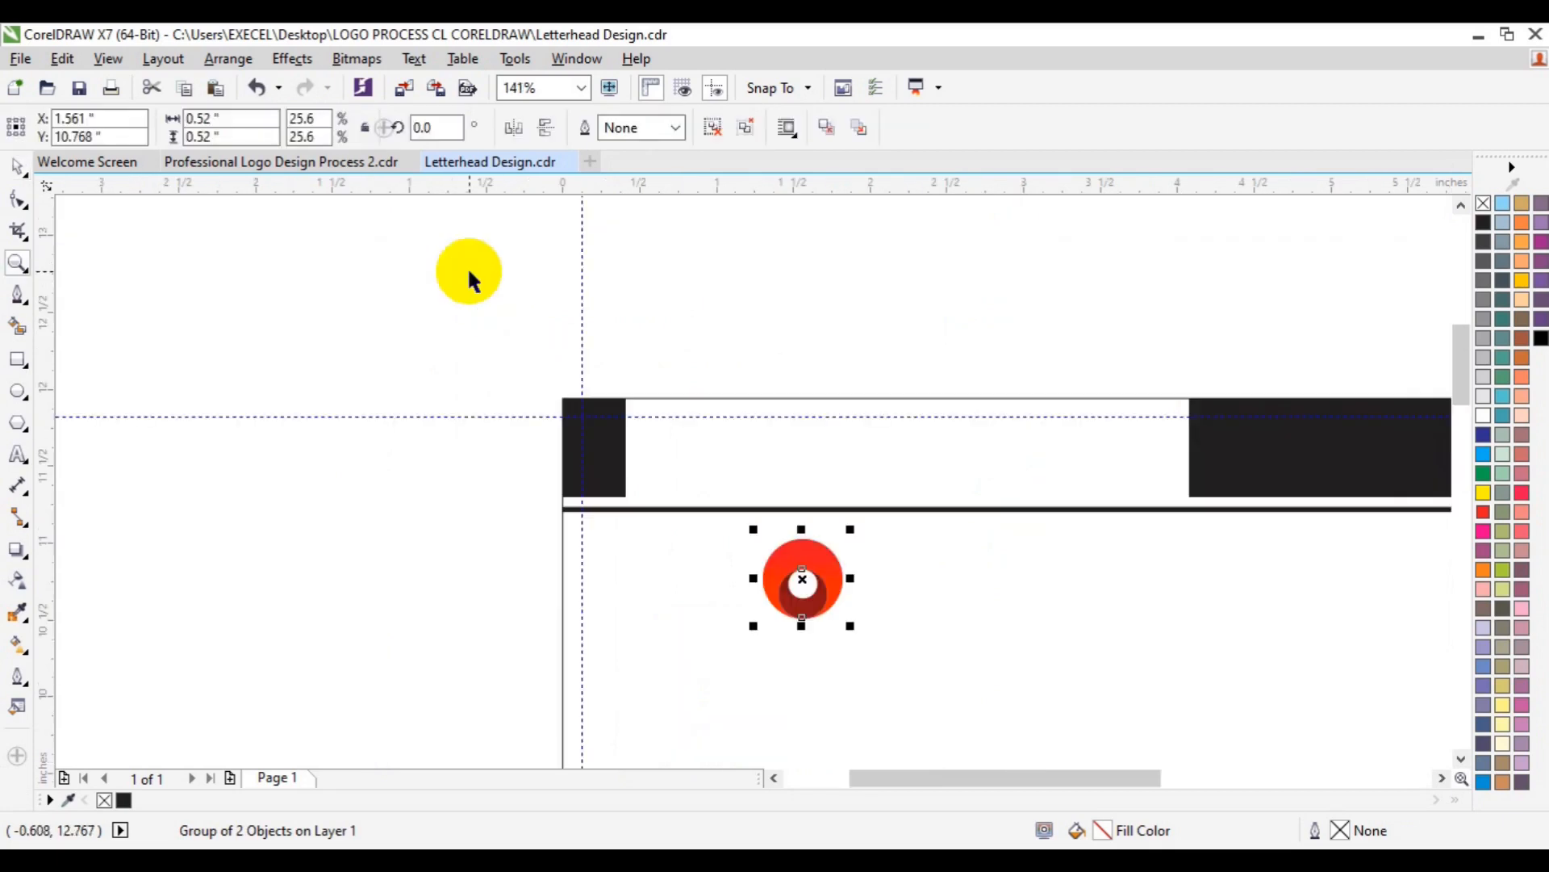
left_click_drag(787, 565, 741, 502)
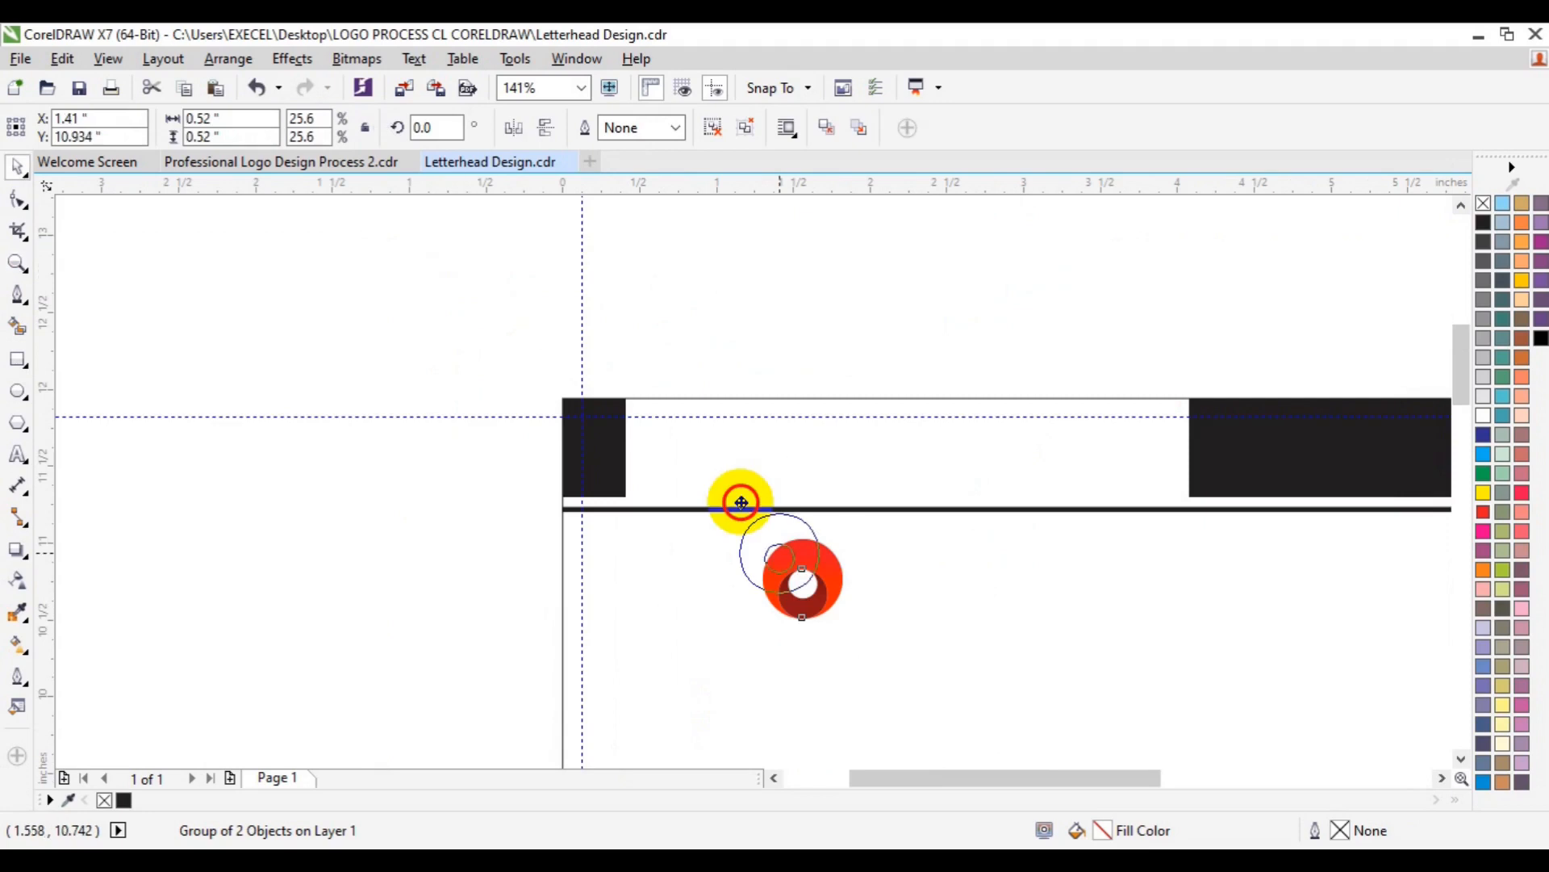
mouse_move(741, 502)
left_mouse_down()
mouse_move(691, 458)
mouse_move(752, 513)
left_mouse_up()
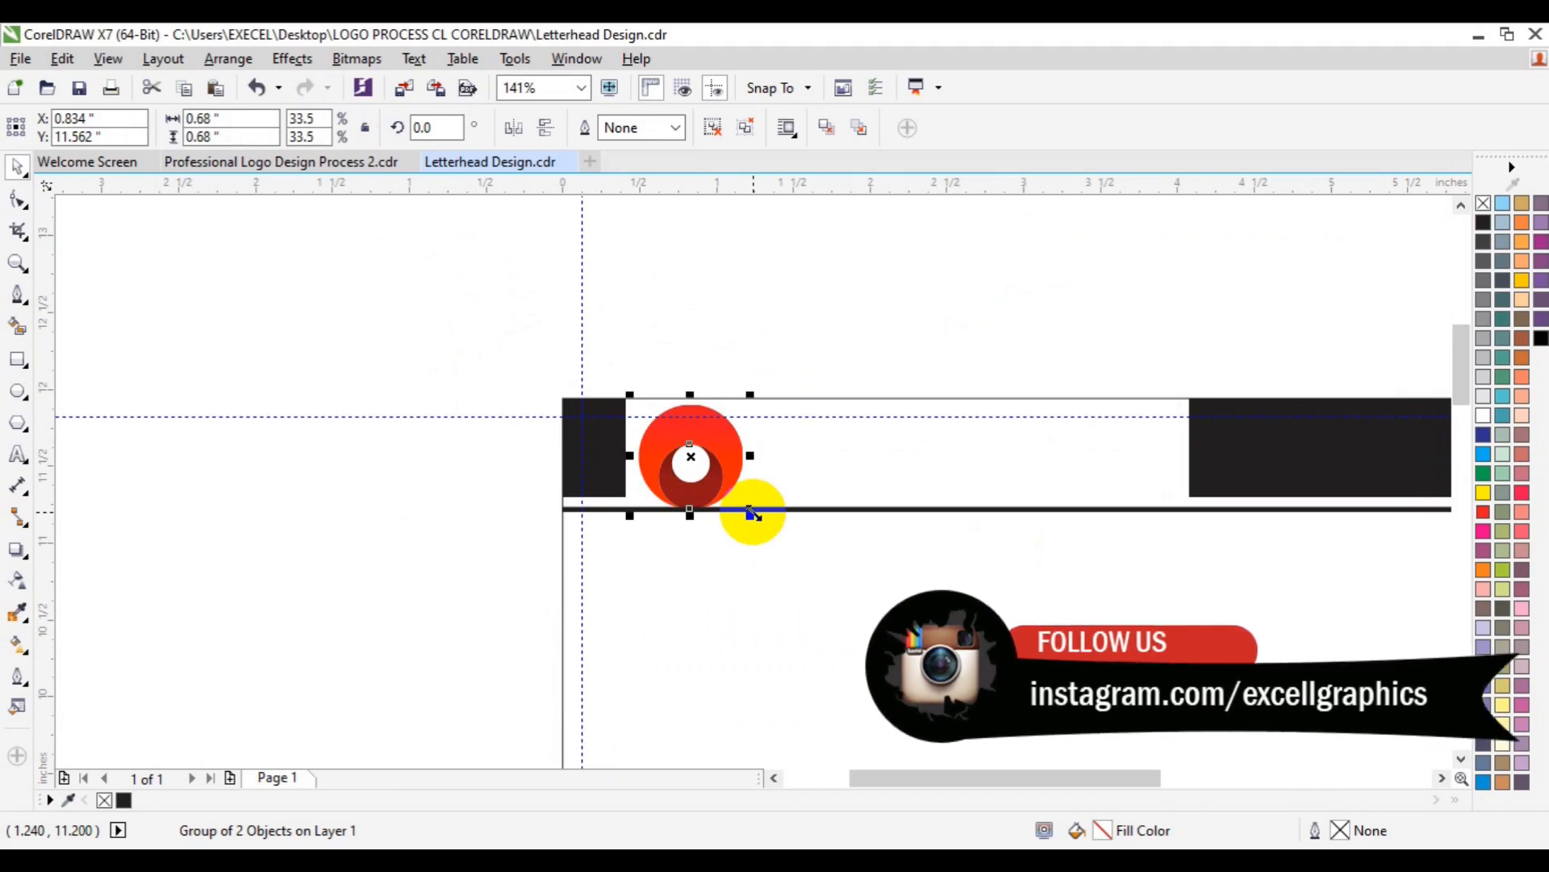
key("ctrl+z")
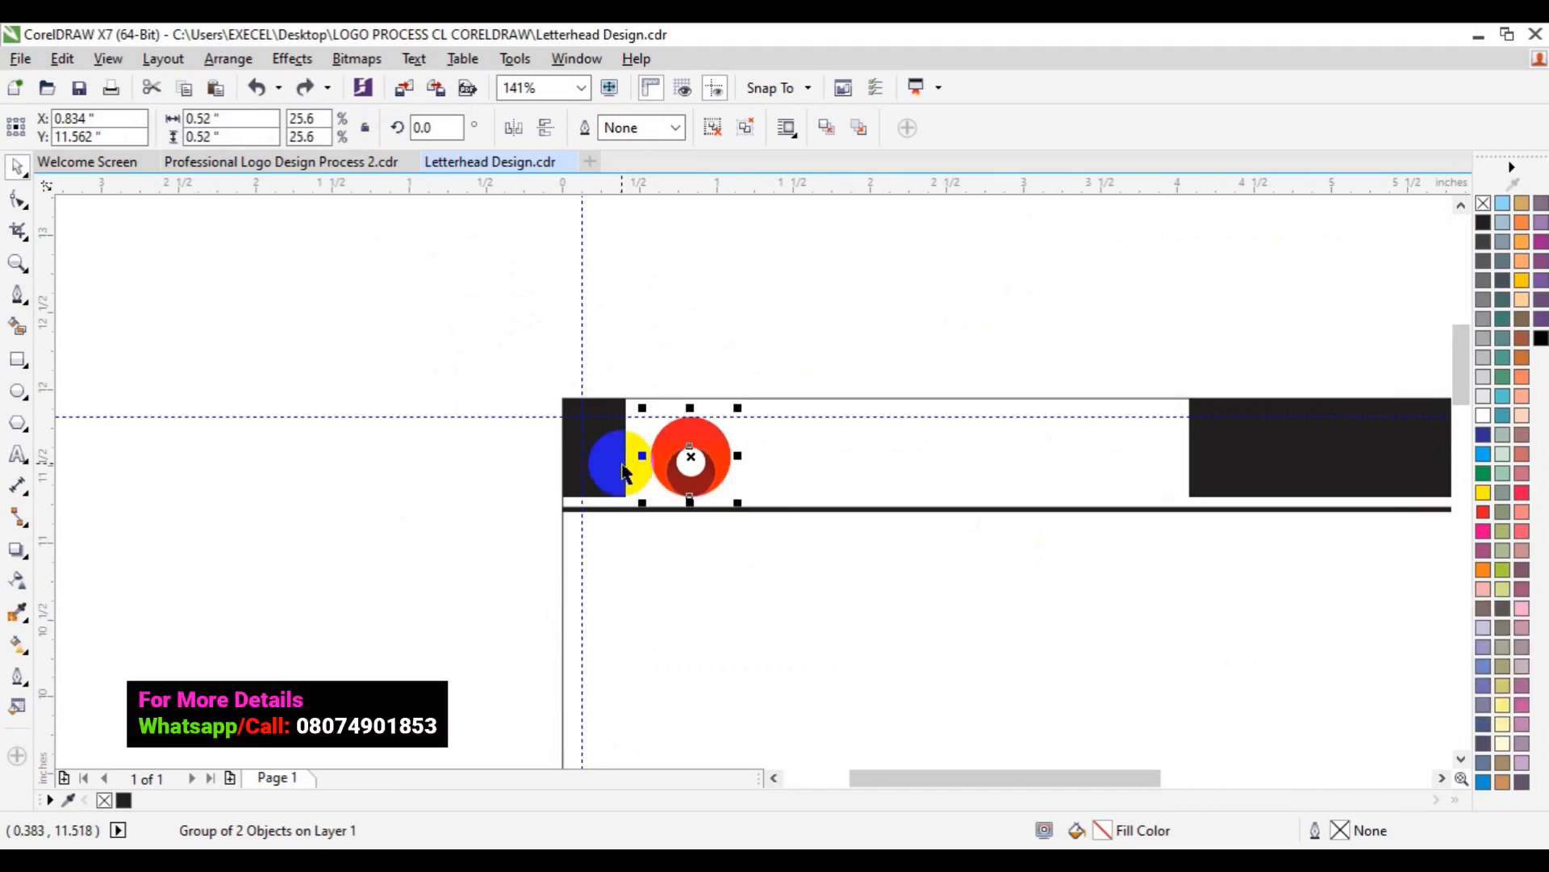
- Align the logo's vertical centre with the left black block of the header
left_click(623, 468, "shift")
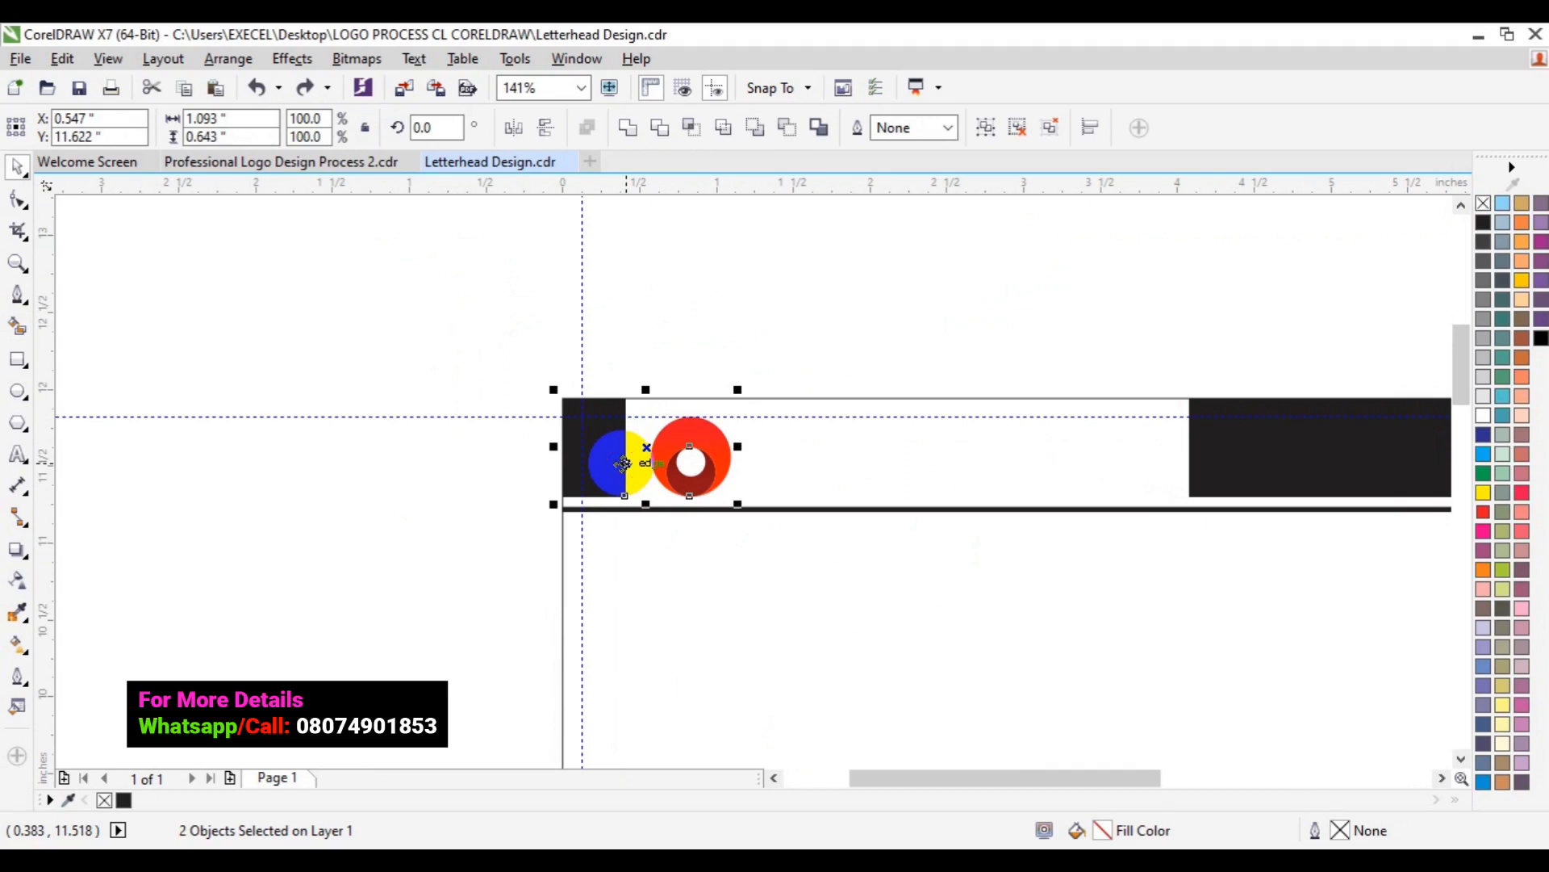
key("c")
key("ctrl+z")
key("e")
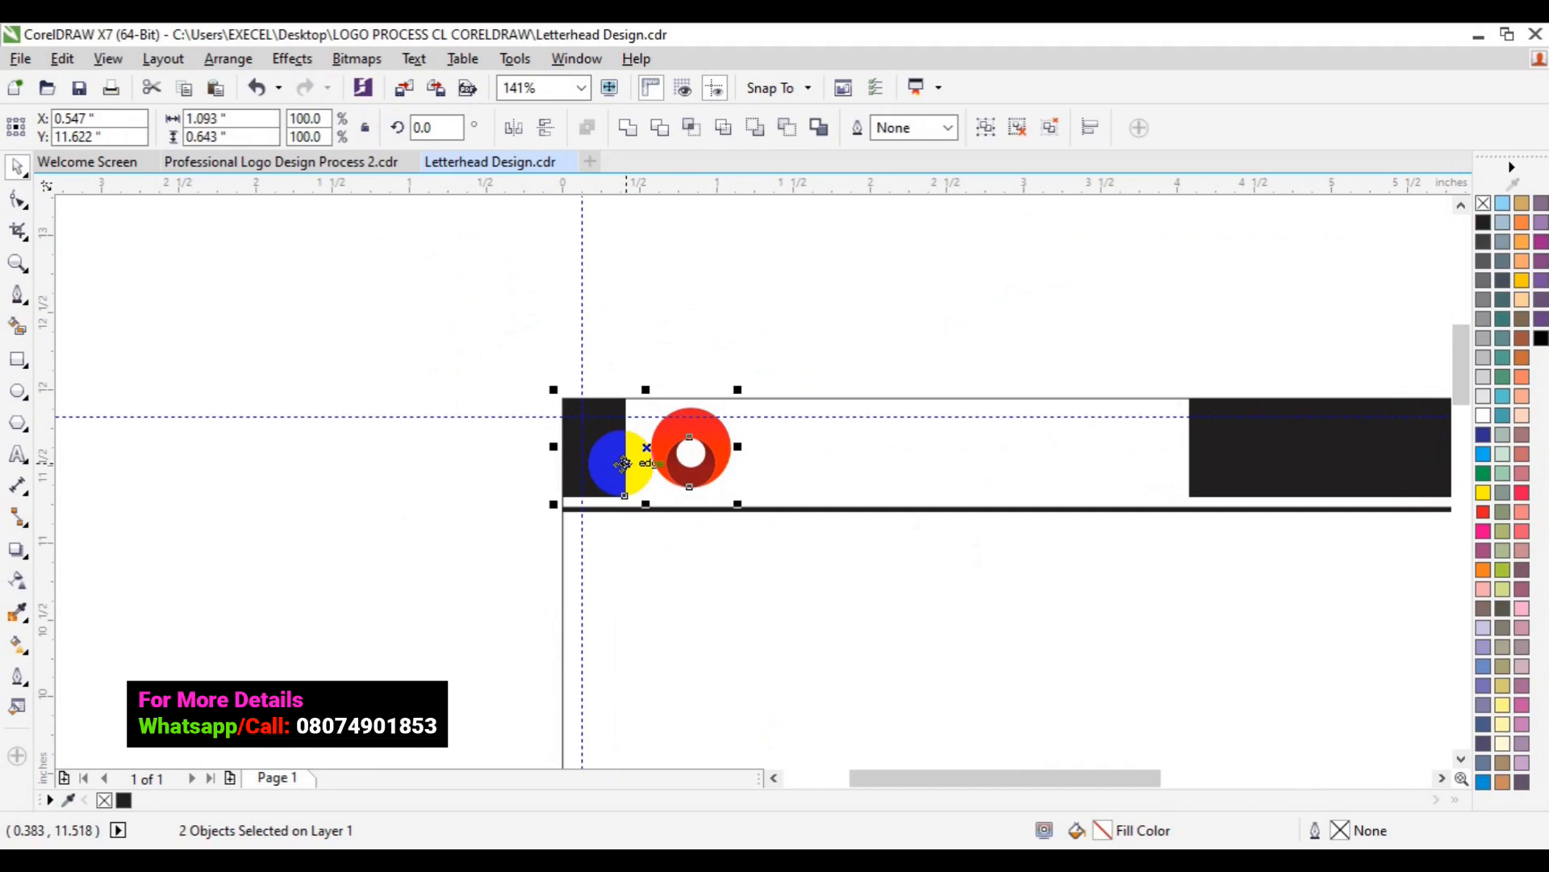
left_click_drag(623, 463, 439, 554)
left_click(681, 506)
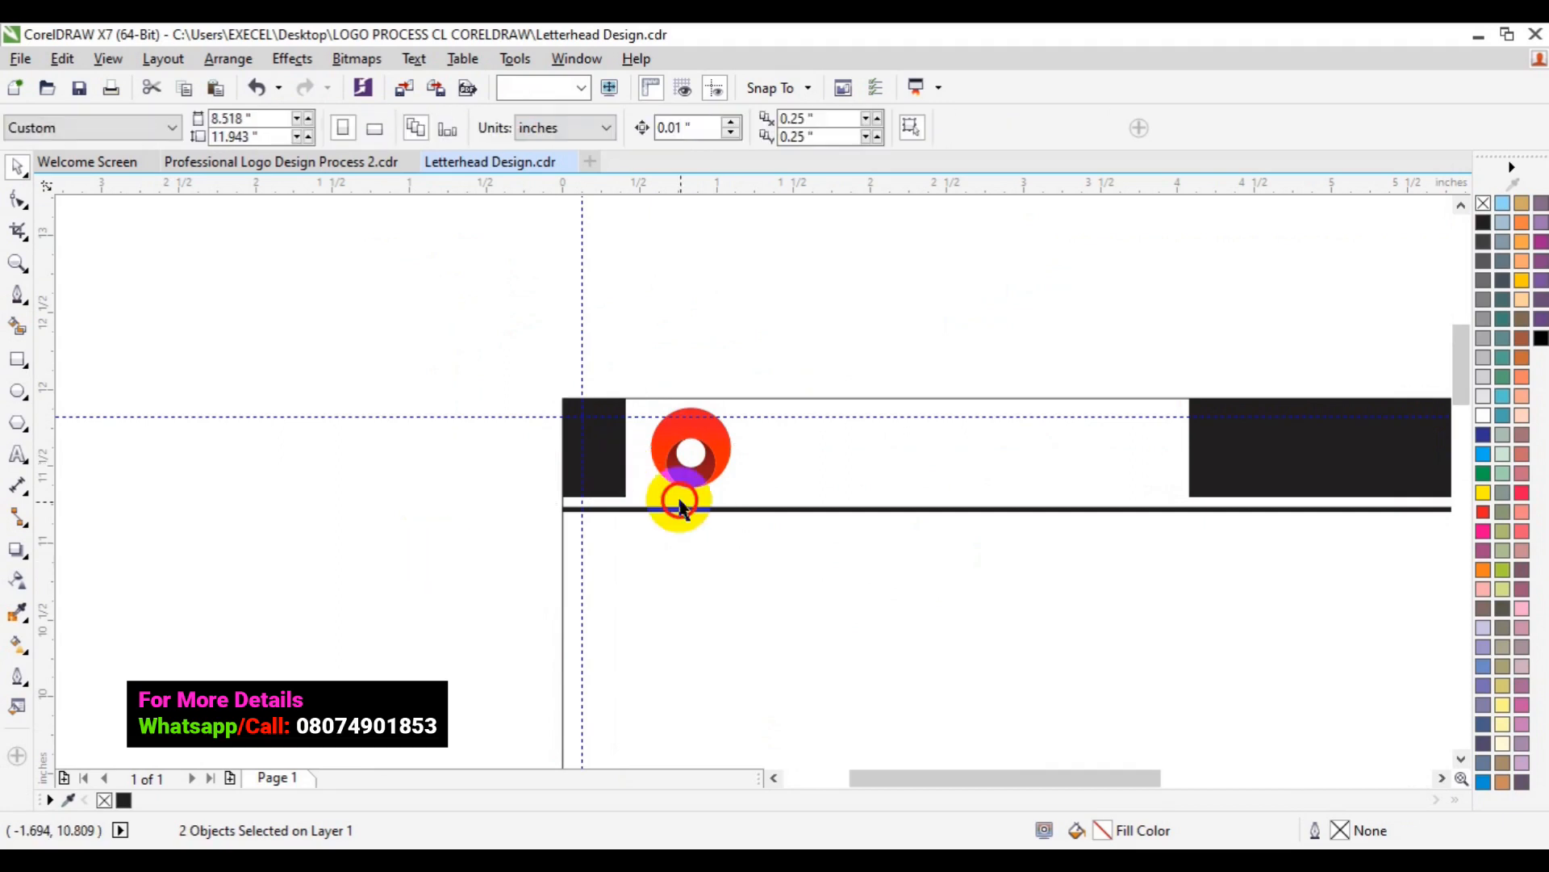
- Fill the header's left black block with the logo's dark red colour
left_click_drag(680, 506, 610, 490)
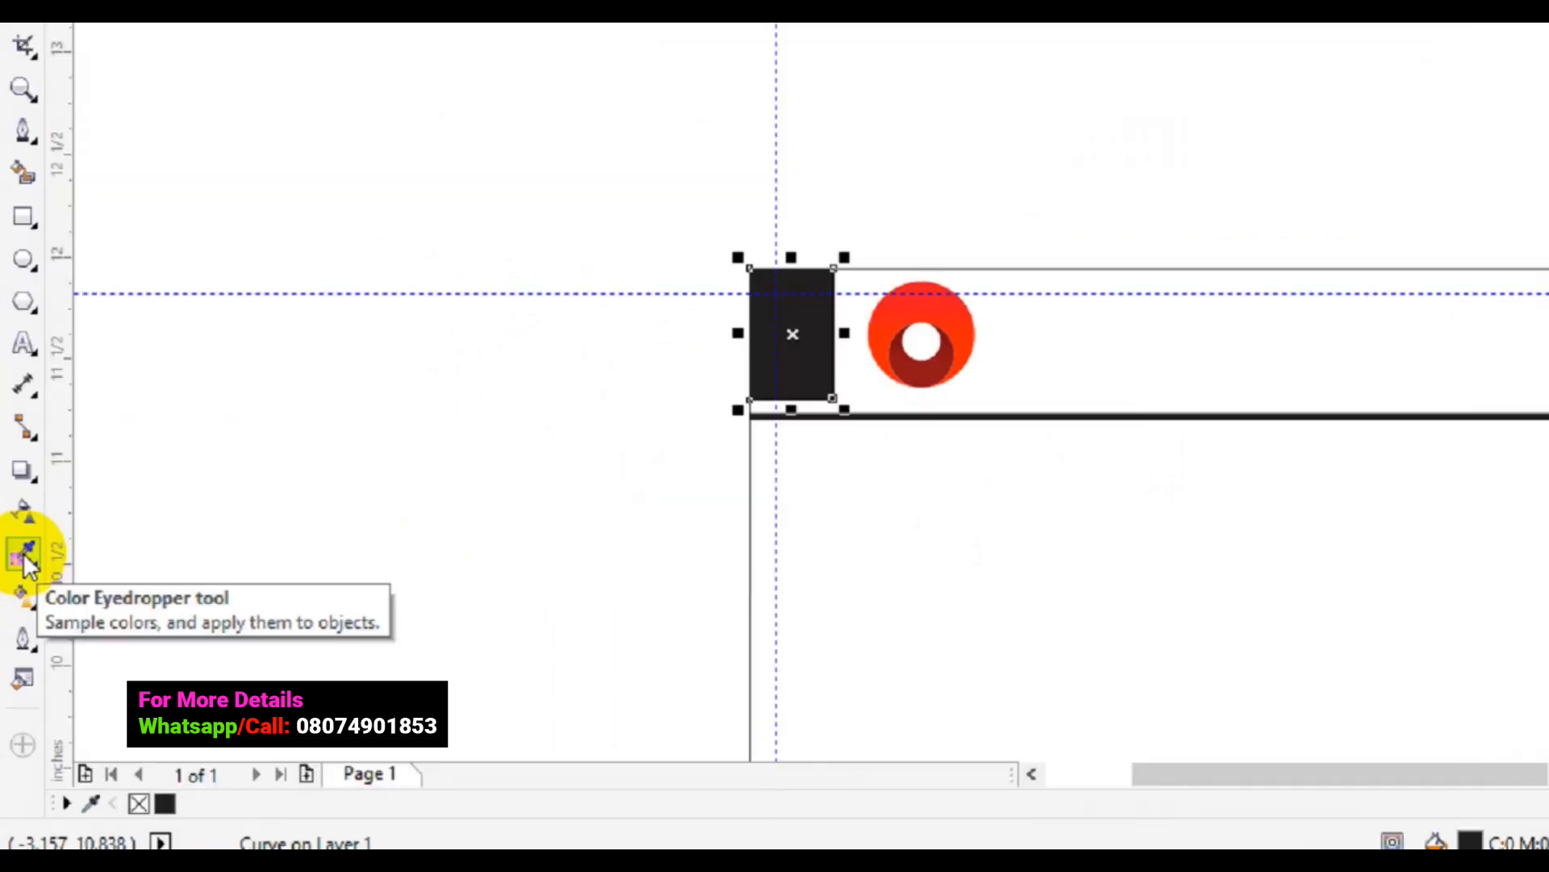
left_click(25, 556)
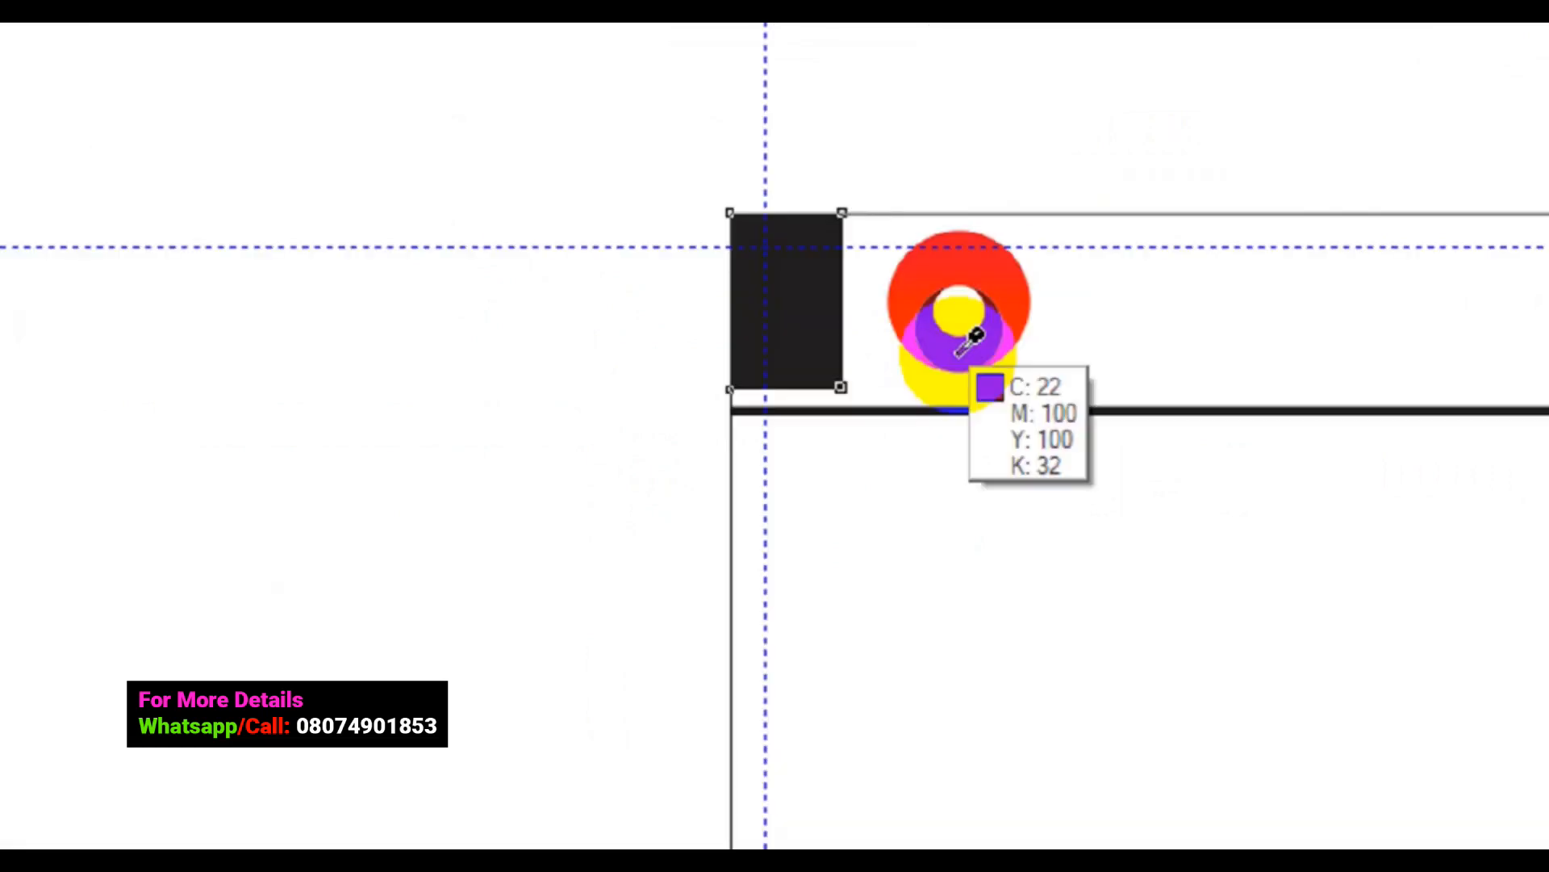
left_click(959, 357)
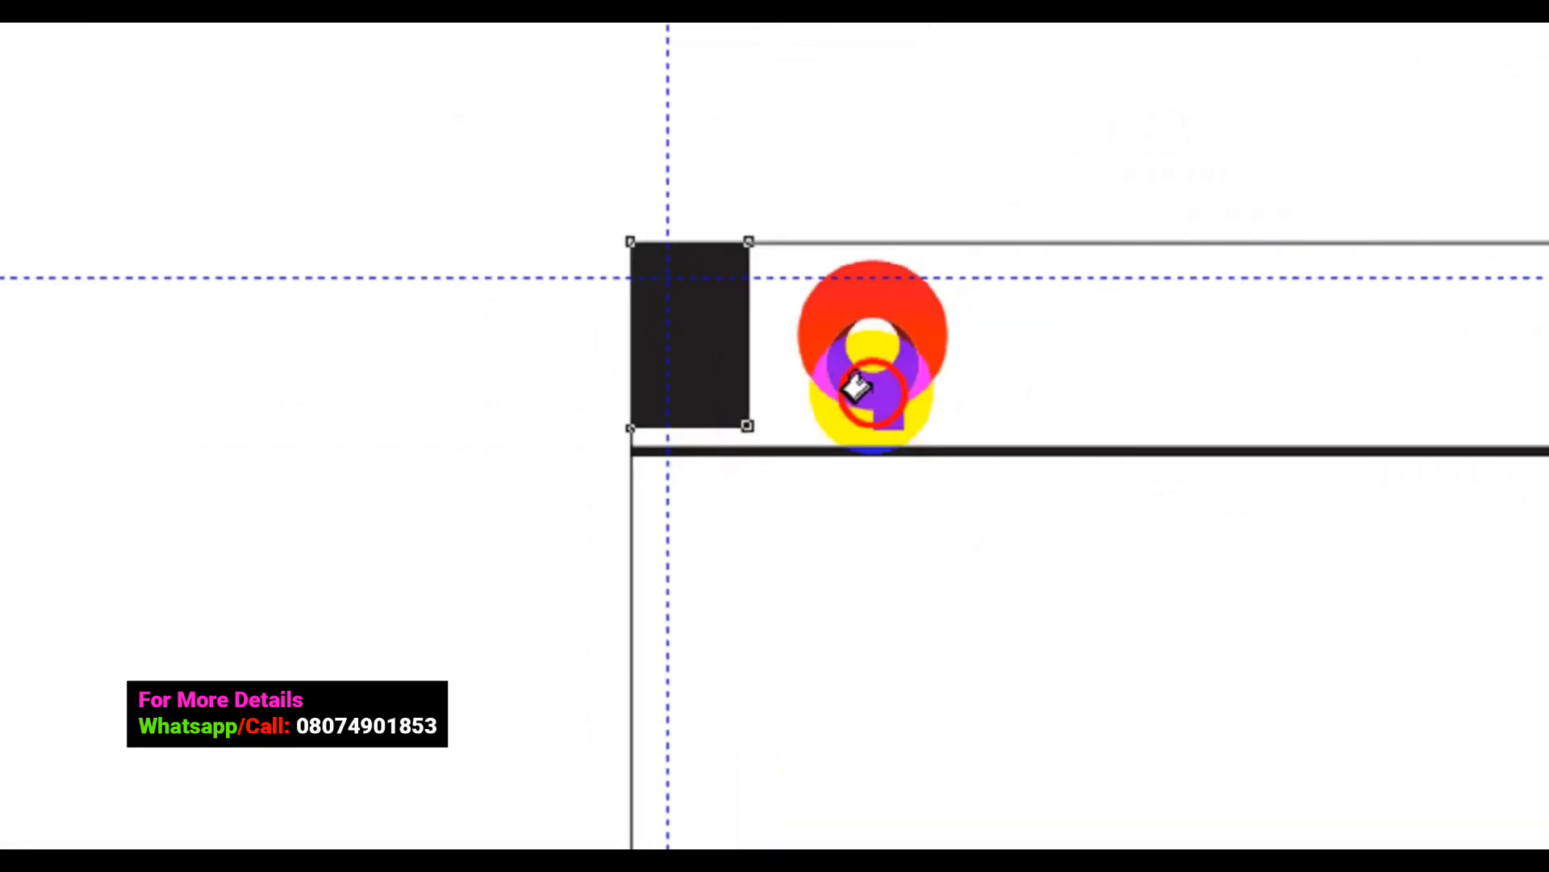
left_click(686, 388)
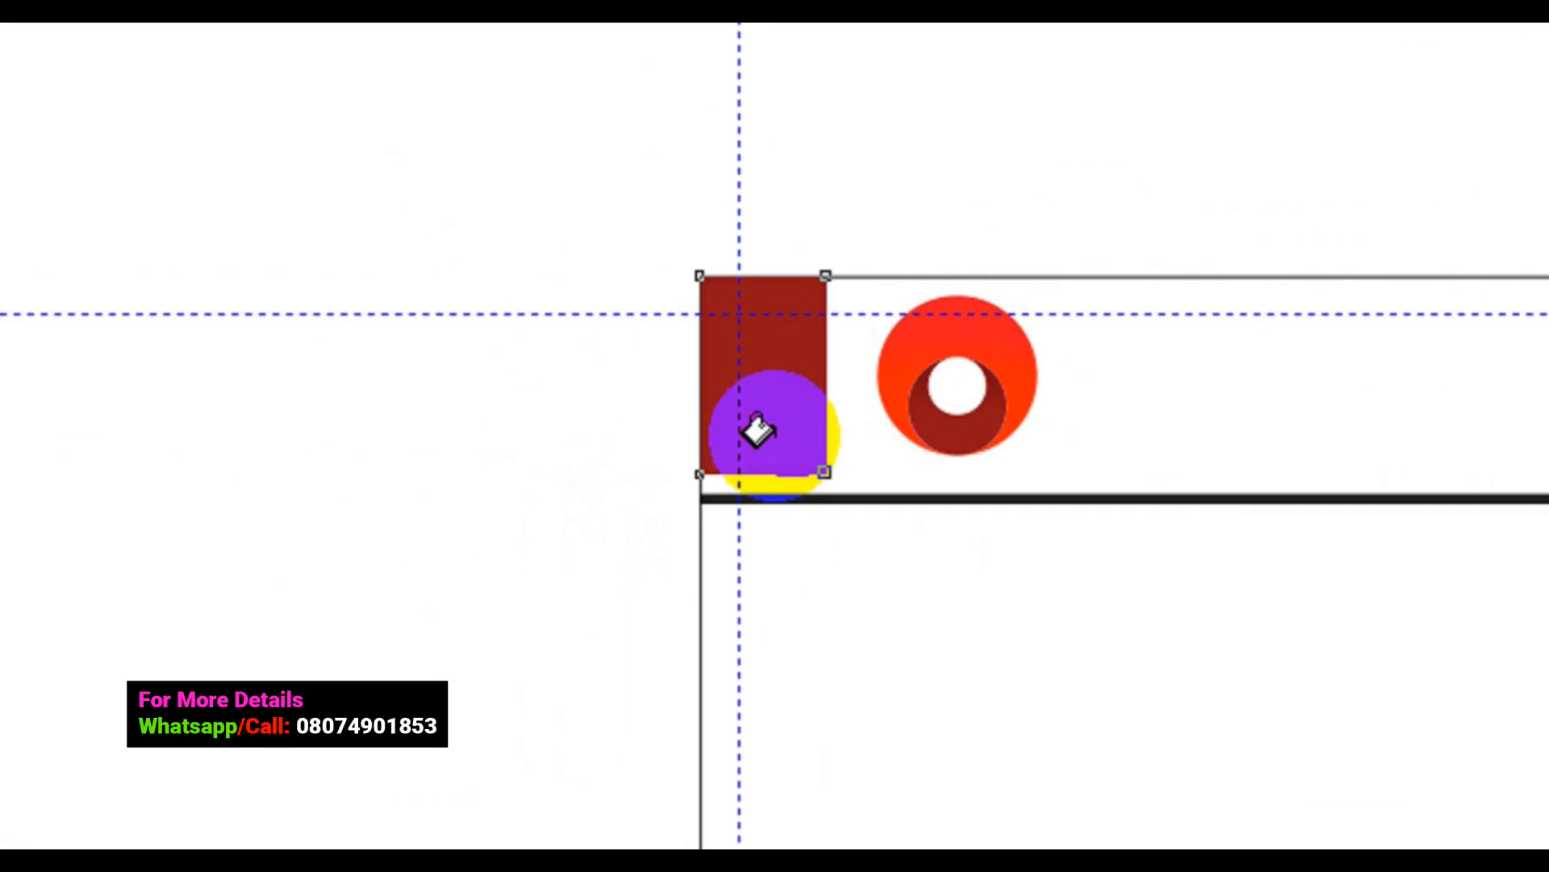
key("space")
- Fill the header's right black block with the logo ring's bright red
left_click(776, 439)
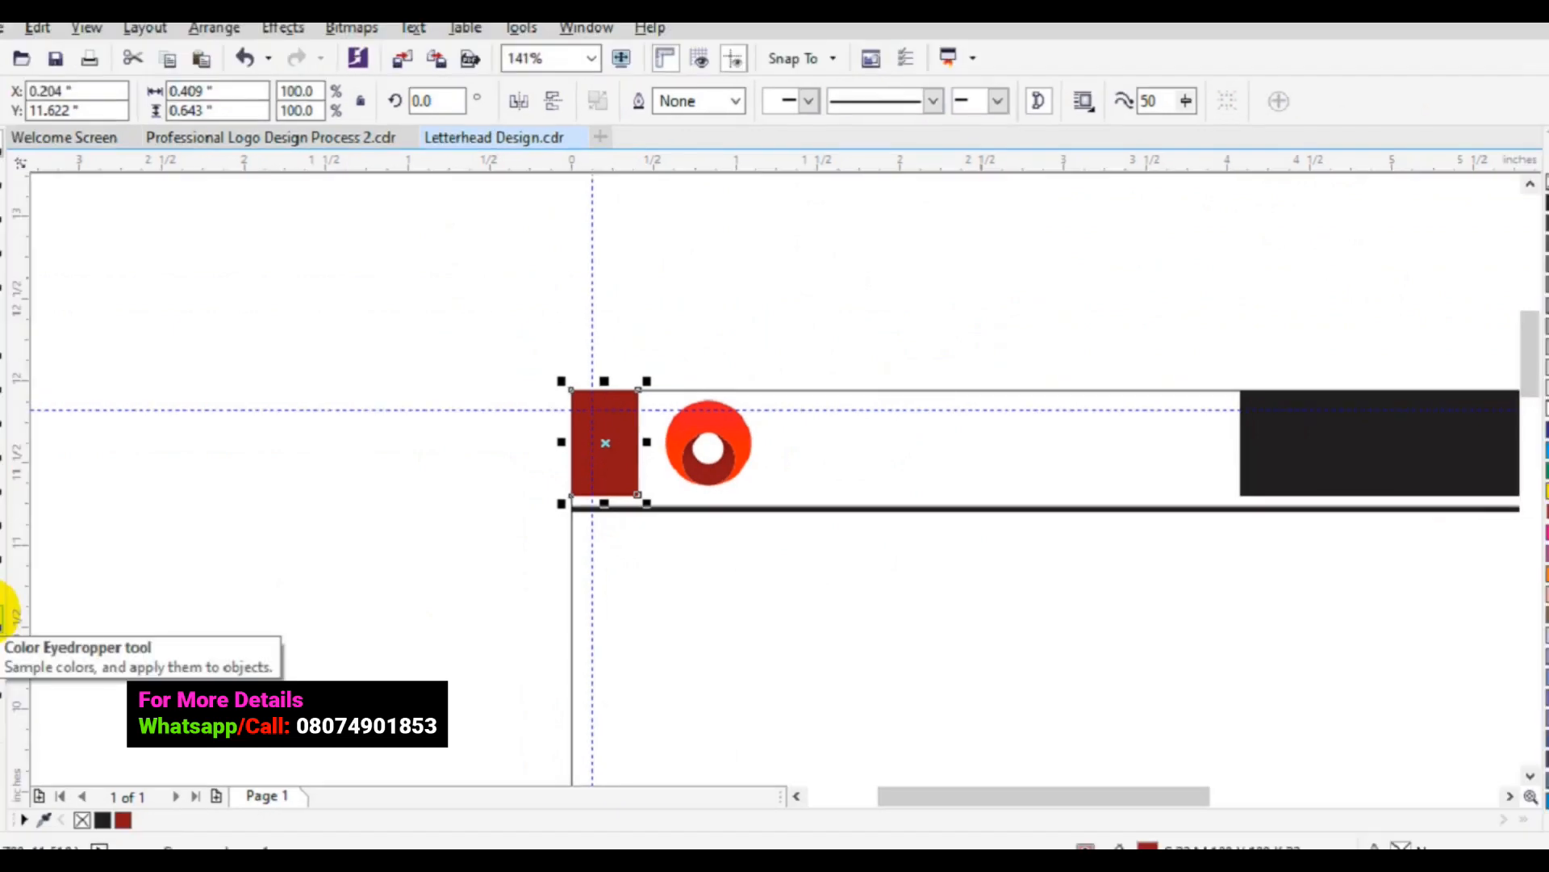
left_click(16, 609)
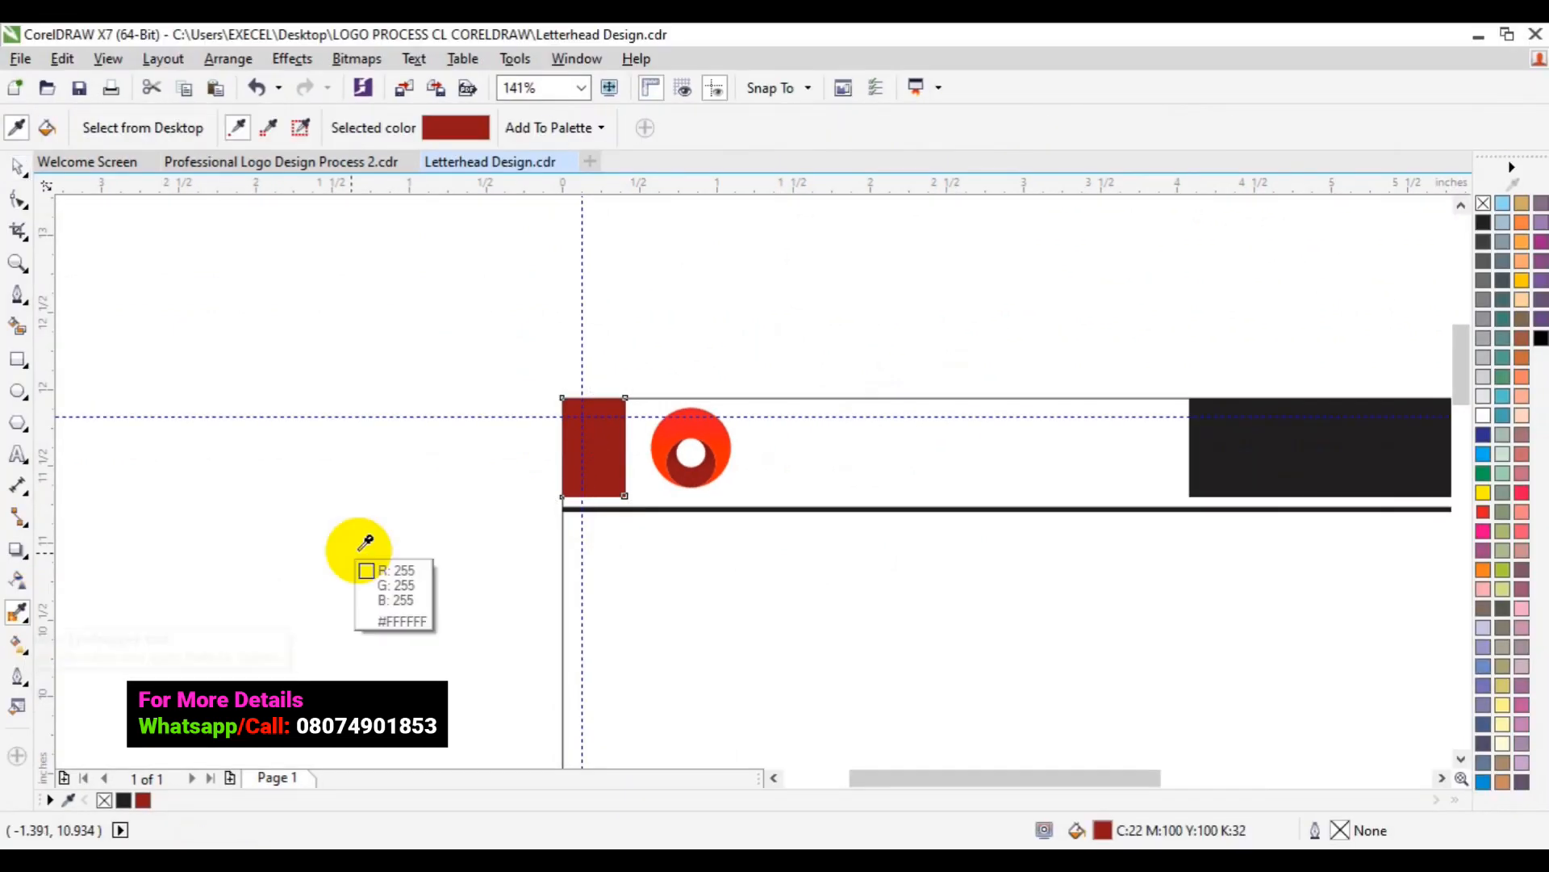
left_click(716, 430)
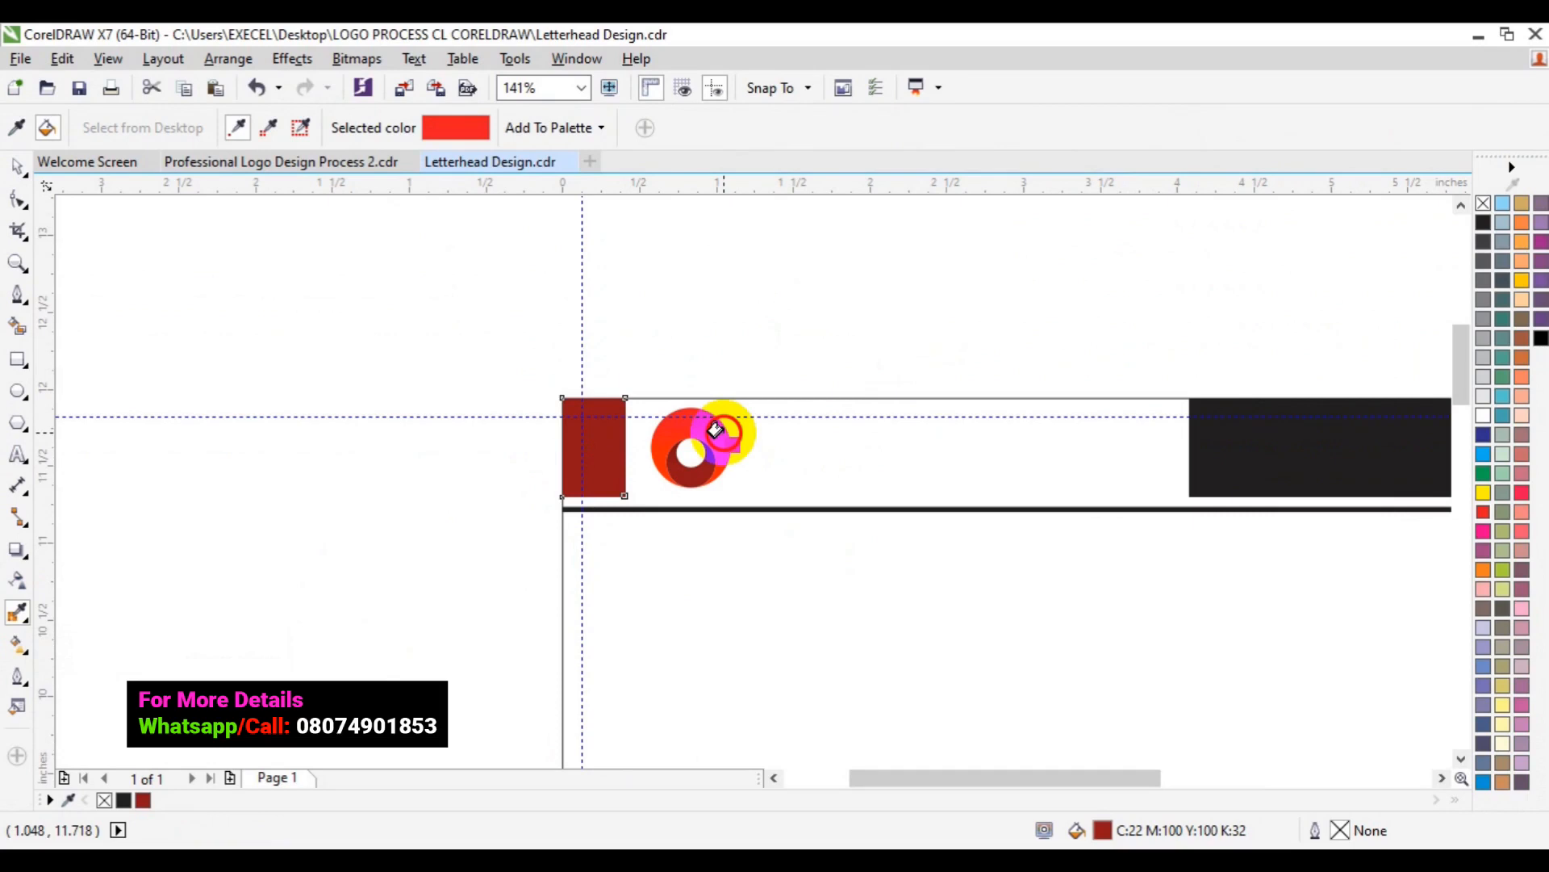
left_click(1203, 435)
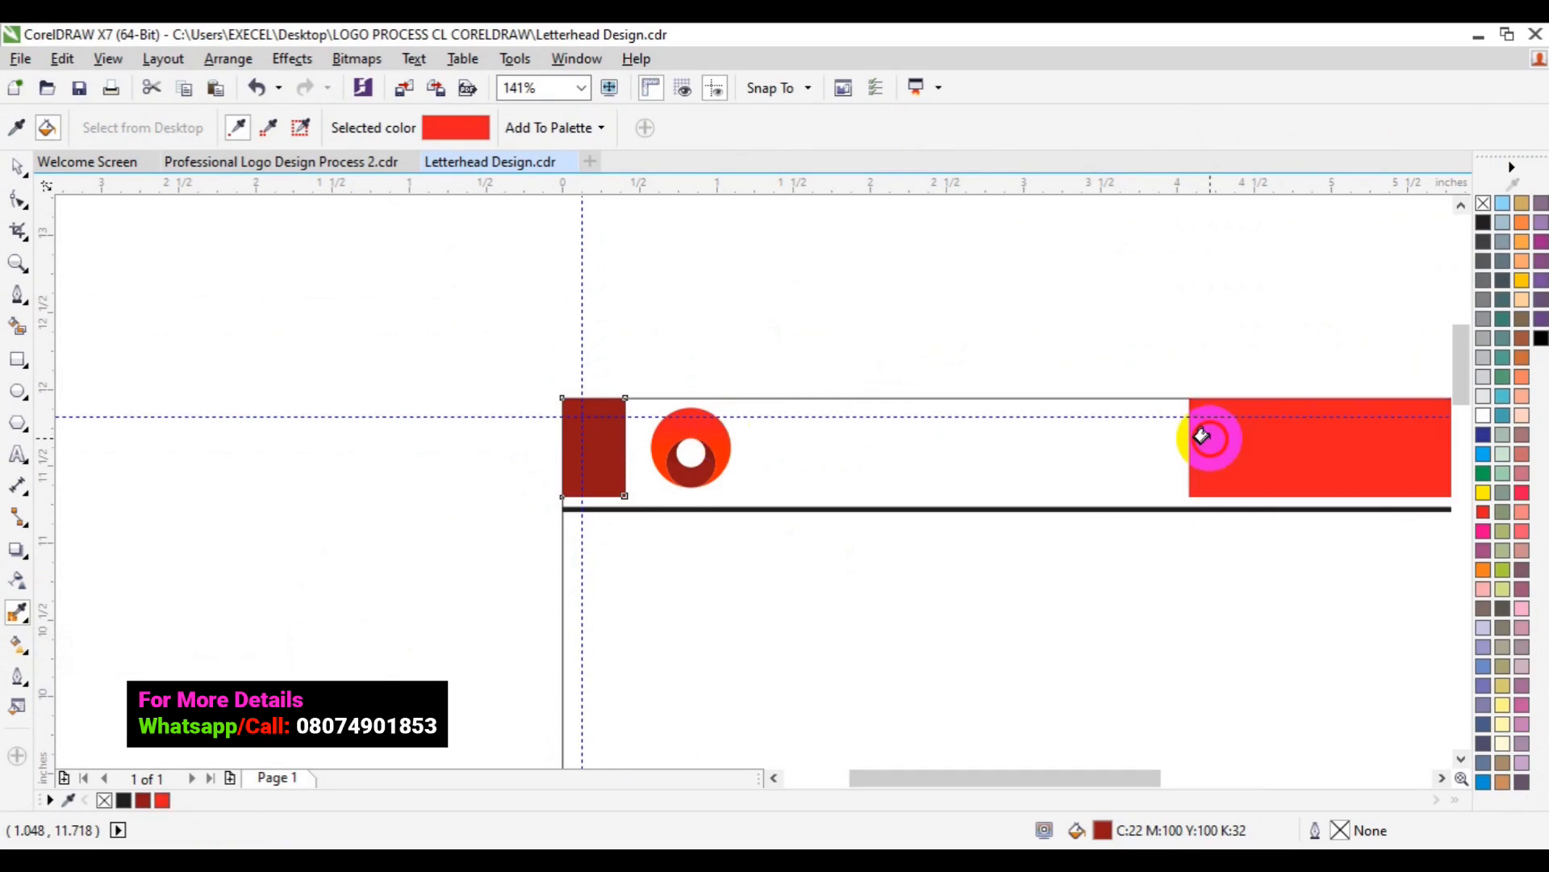
key("space")
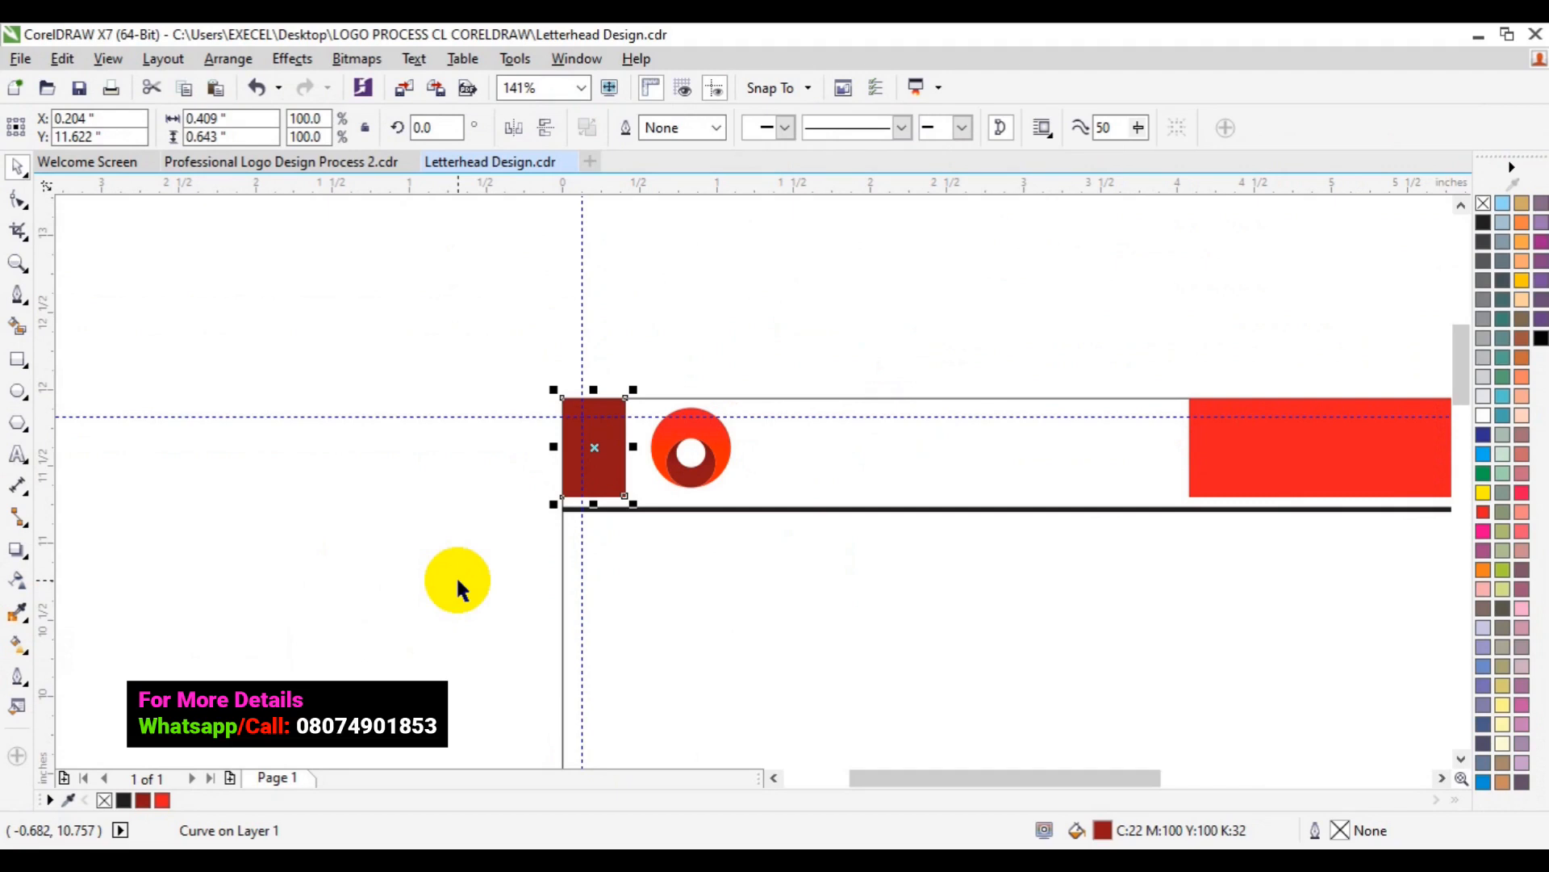
- Colour the outline of the line under the header dark red
left_click(1023, 720)
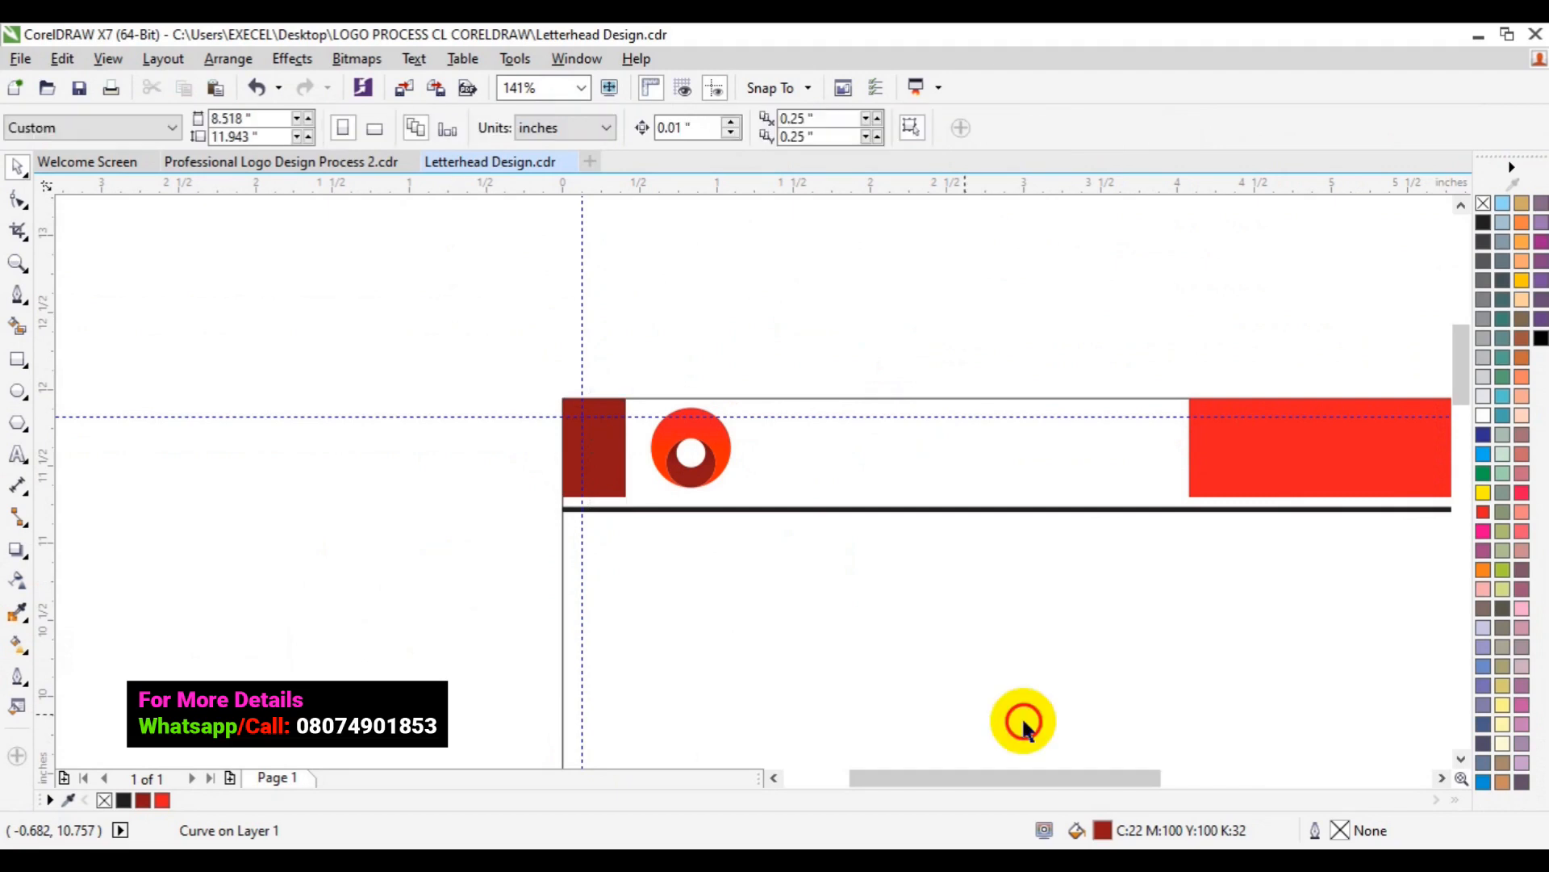
left_click(1442, 778)
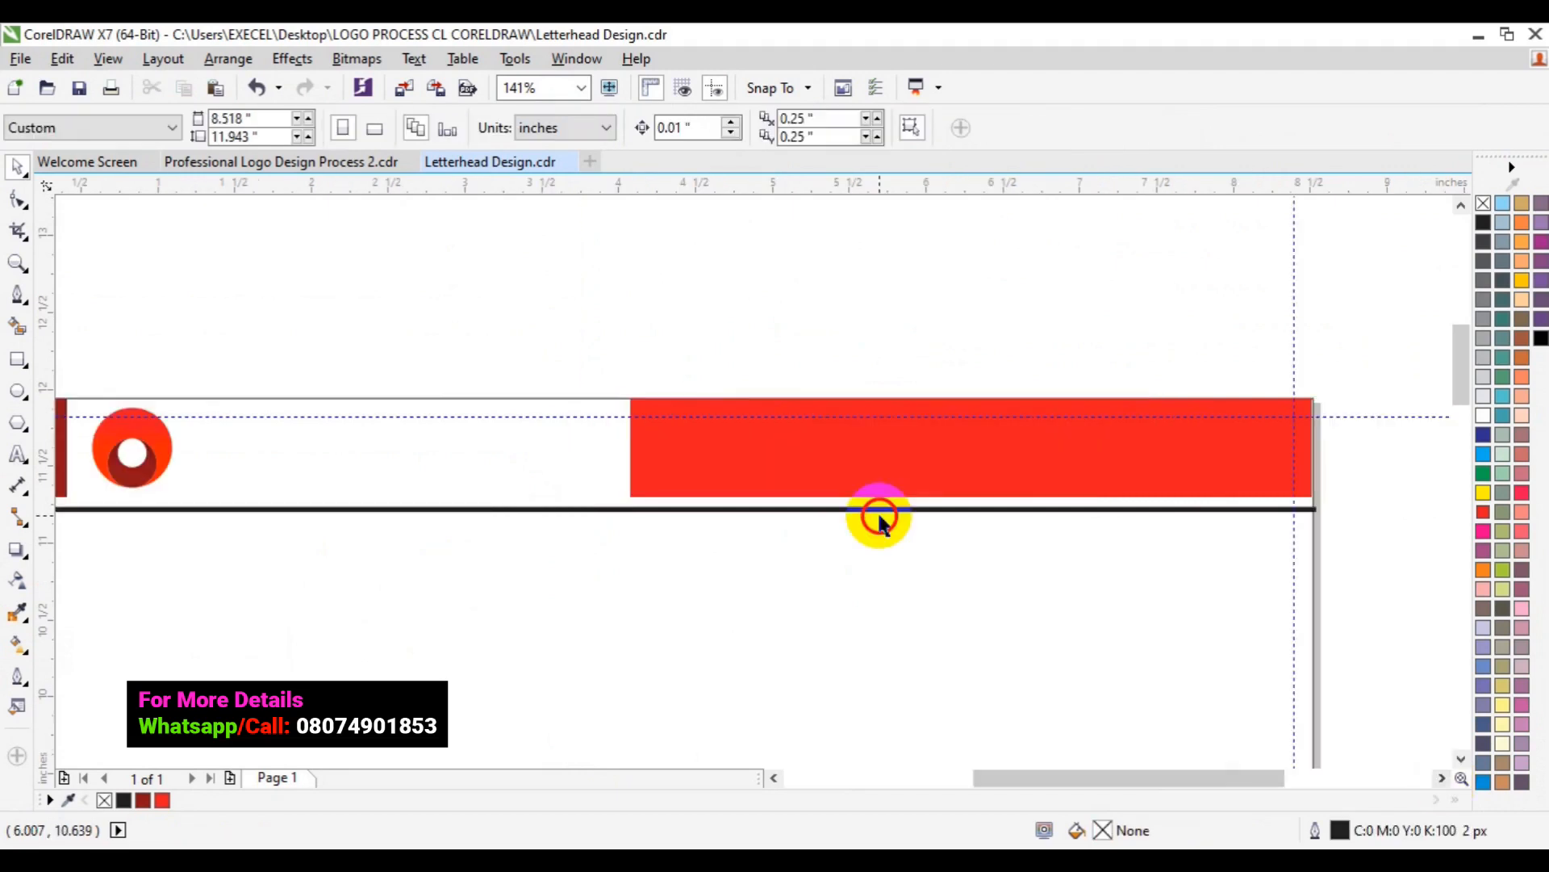
left_click(878, 512)
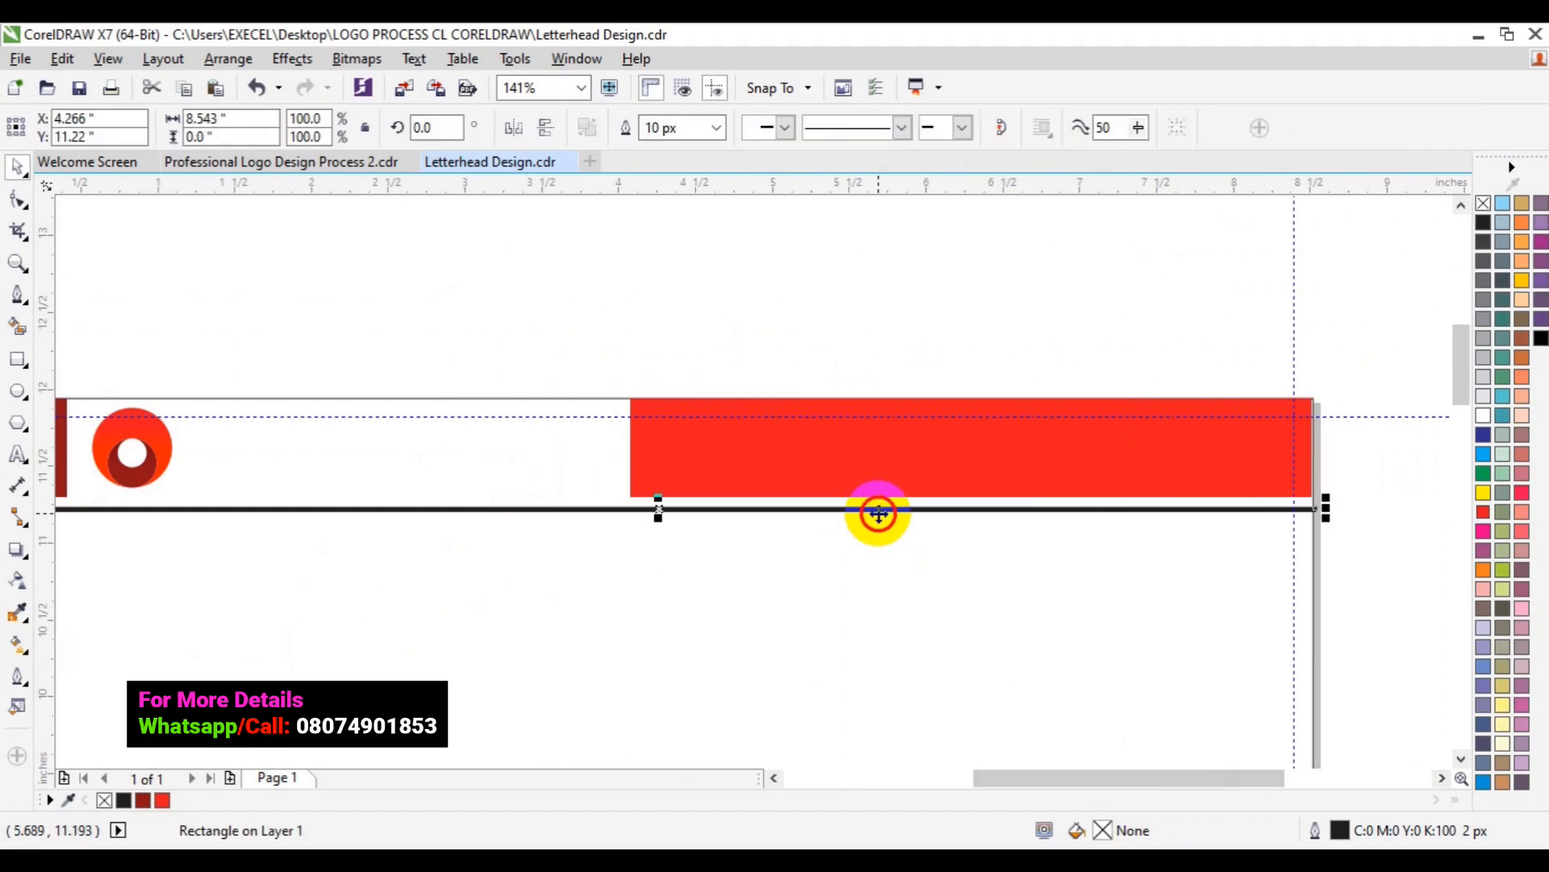
left_click(146, 803)
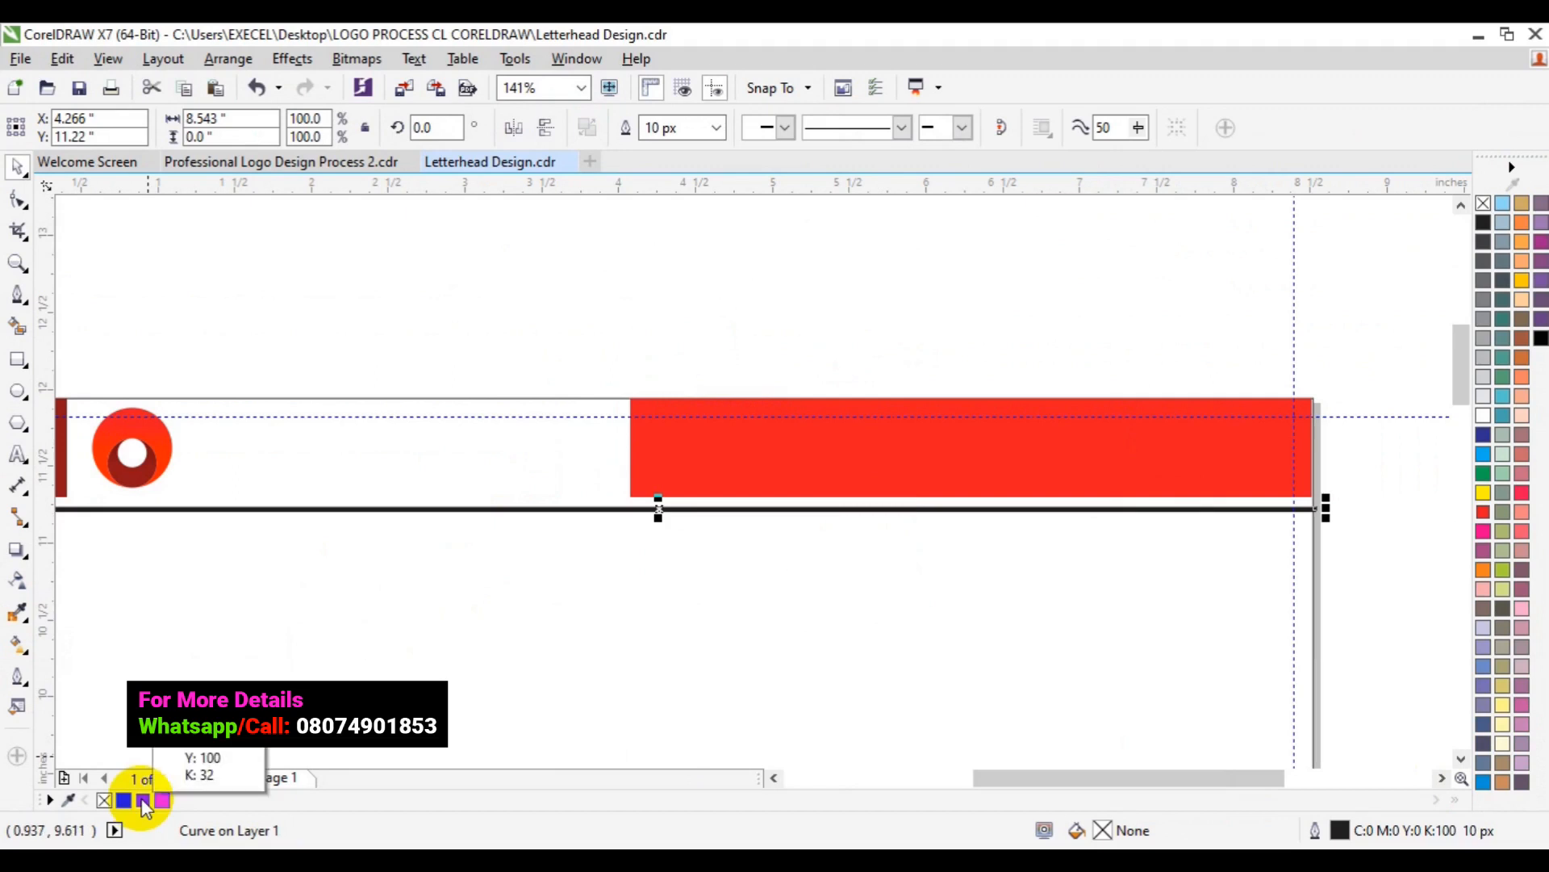
right_click(145, 803)
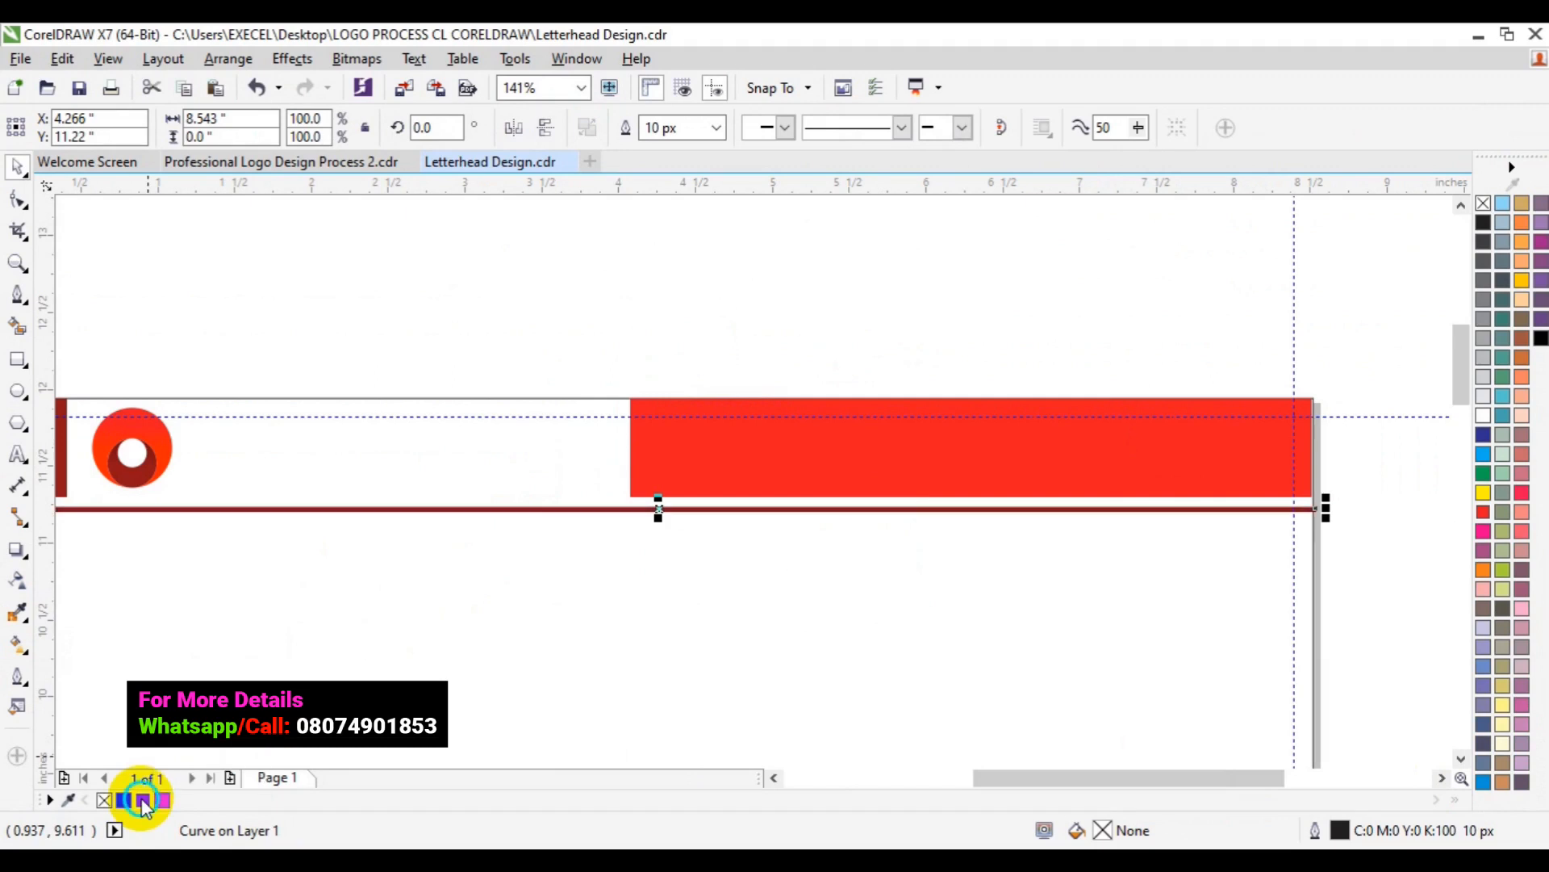
left_click(652, 259)
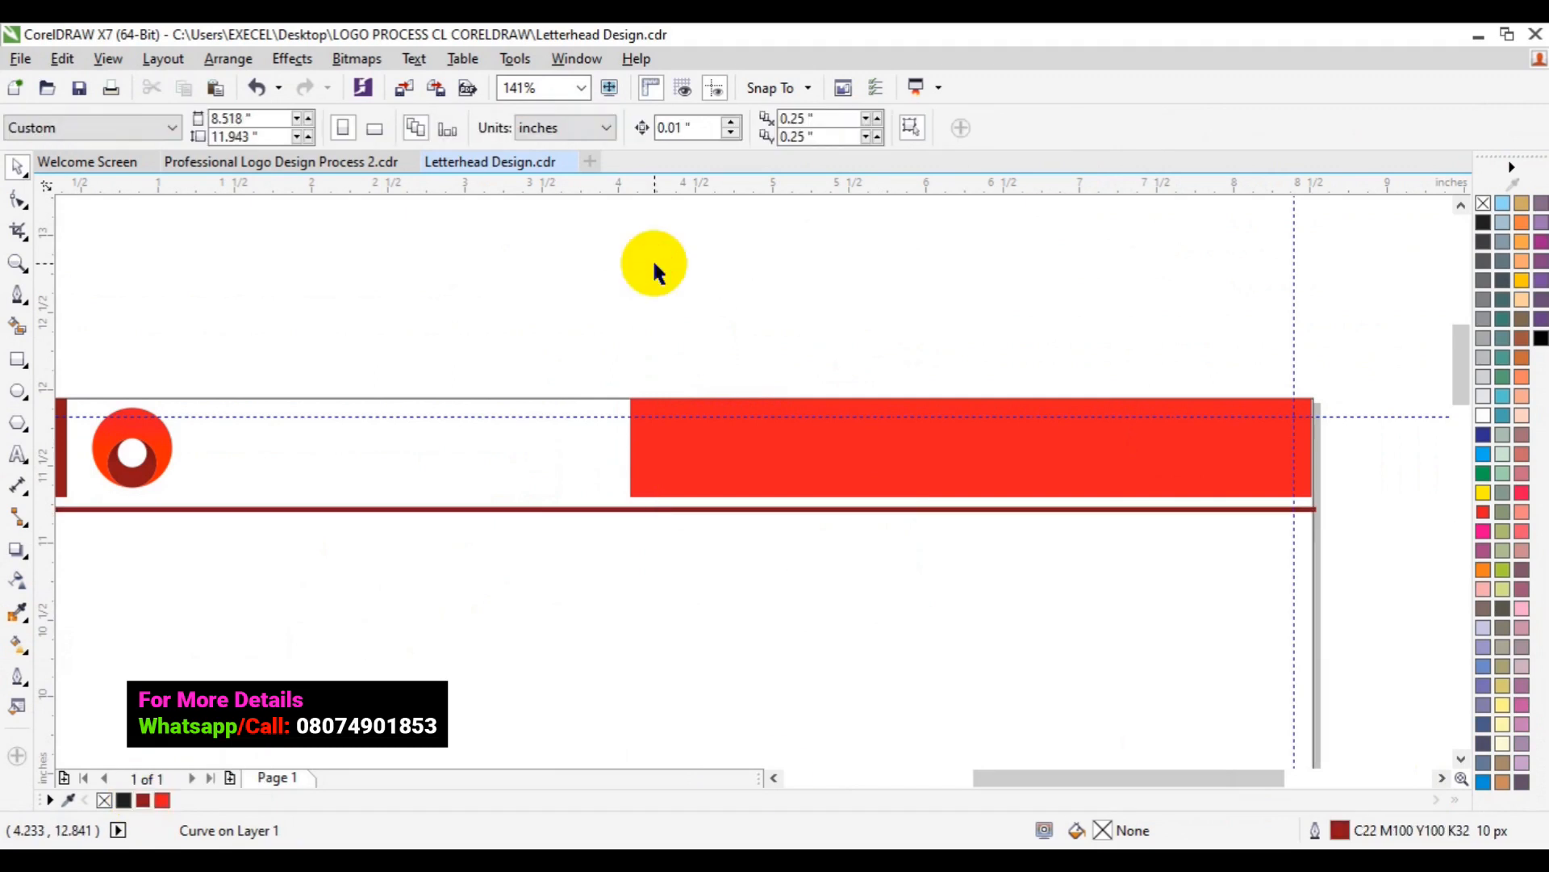
- Type 'EXCEL GRAPHICS' and 'AND MULTIMEDIA' on two lines right of the logo, then select it all
left_click(777, 778)
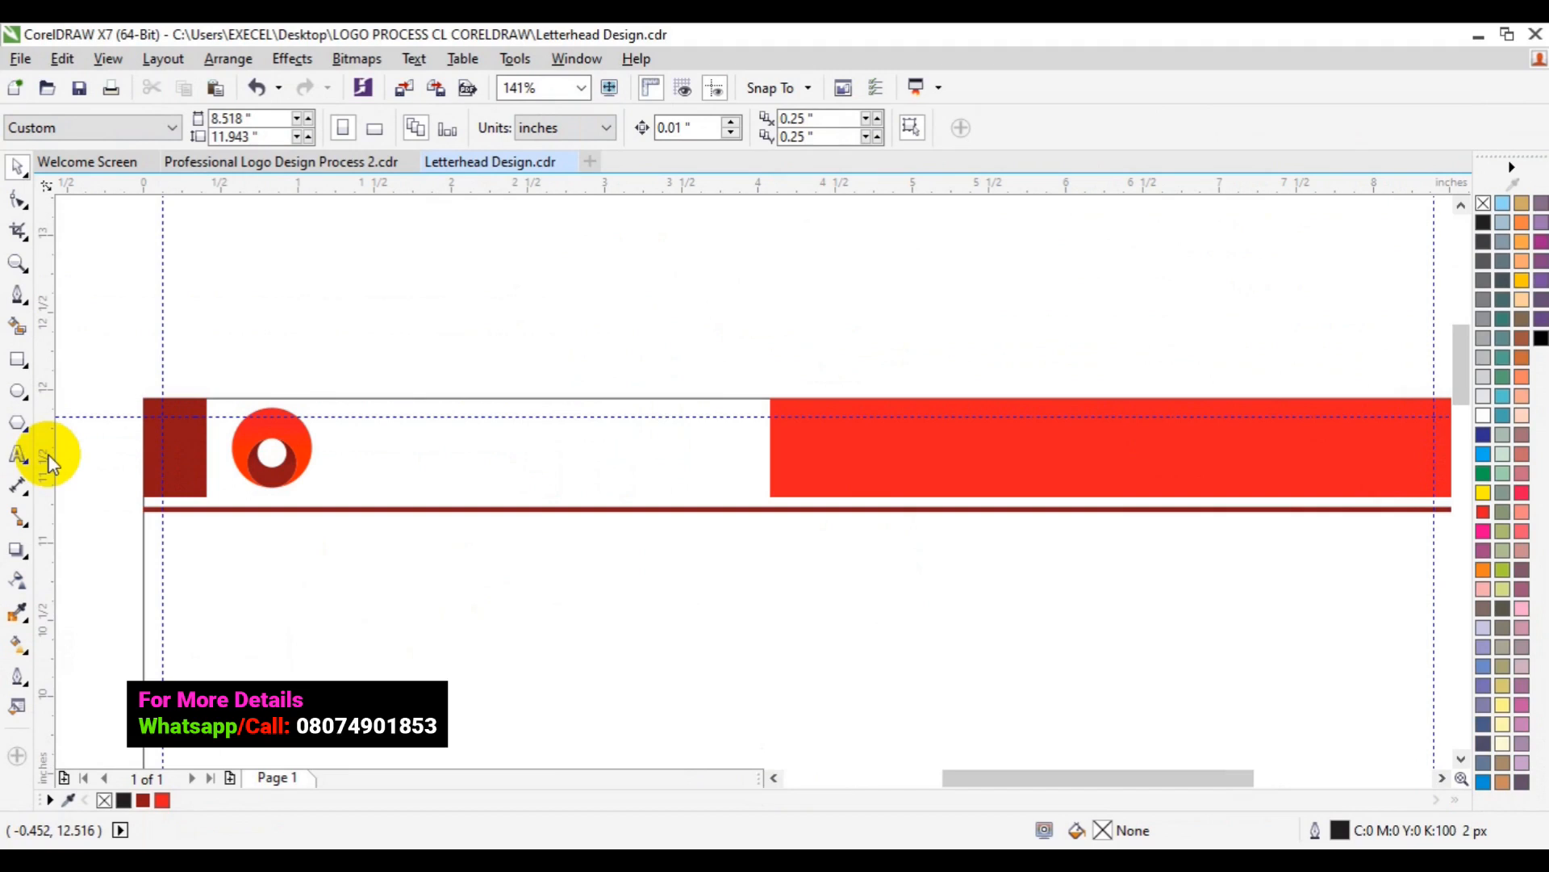
left_click(293, 499)
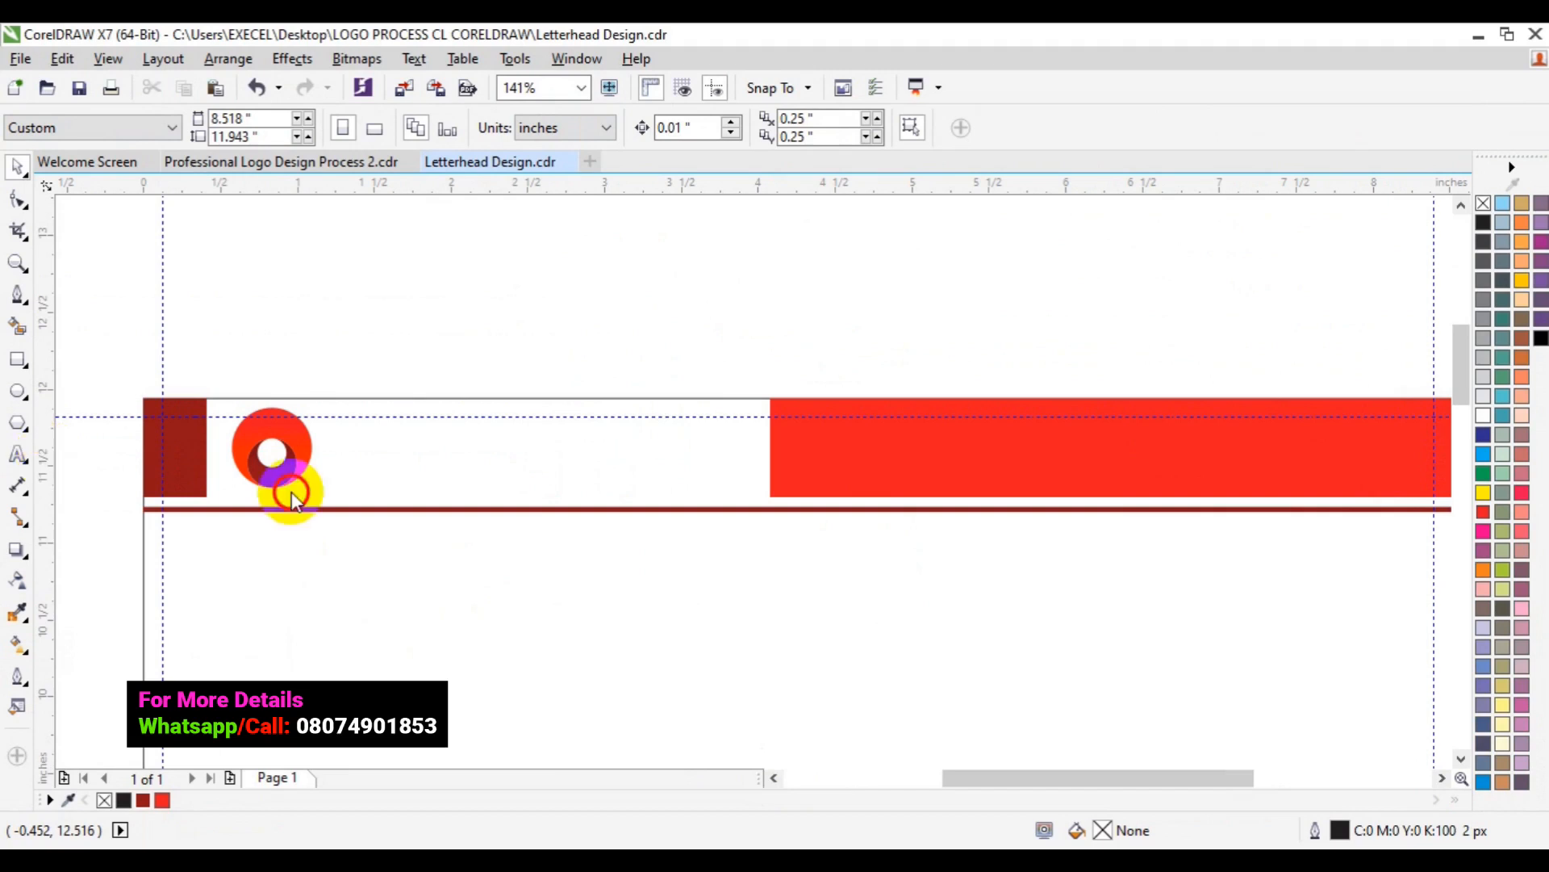
left_click_drag(293, 499, 402, 467)
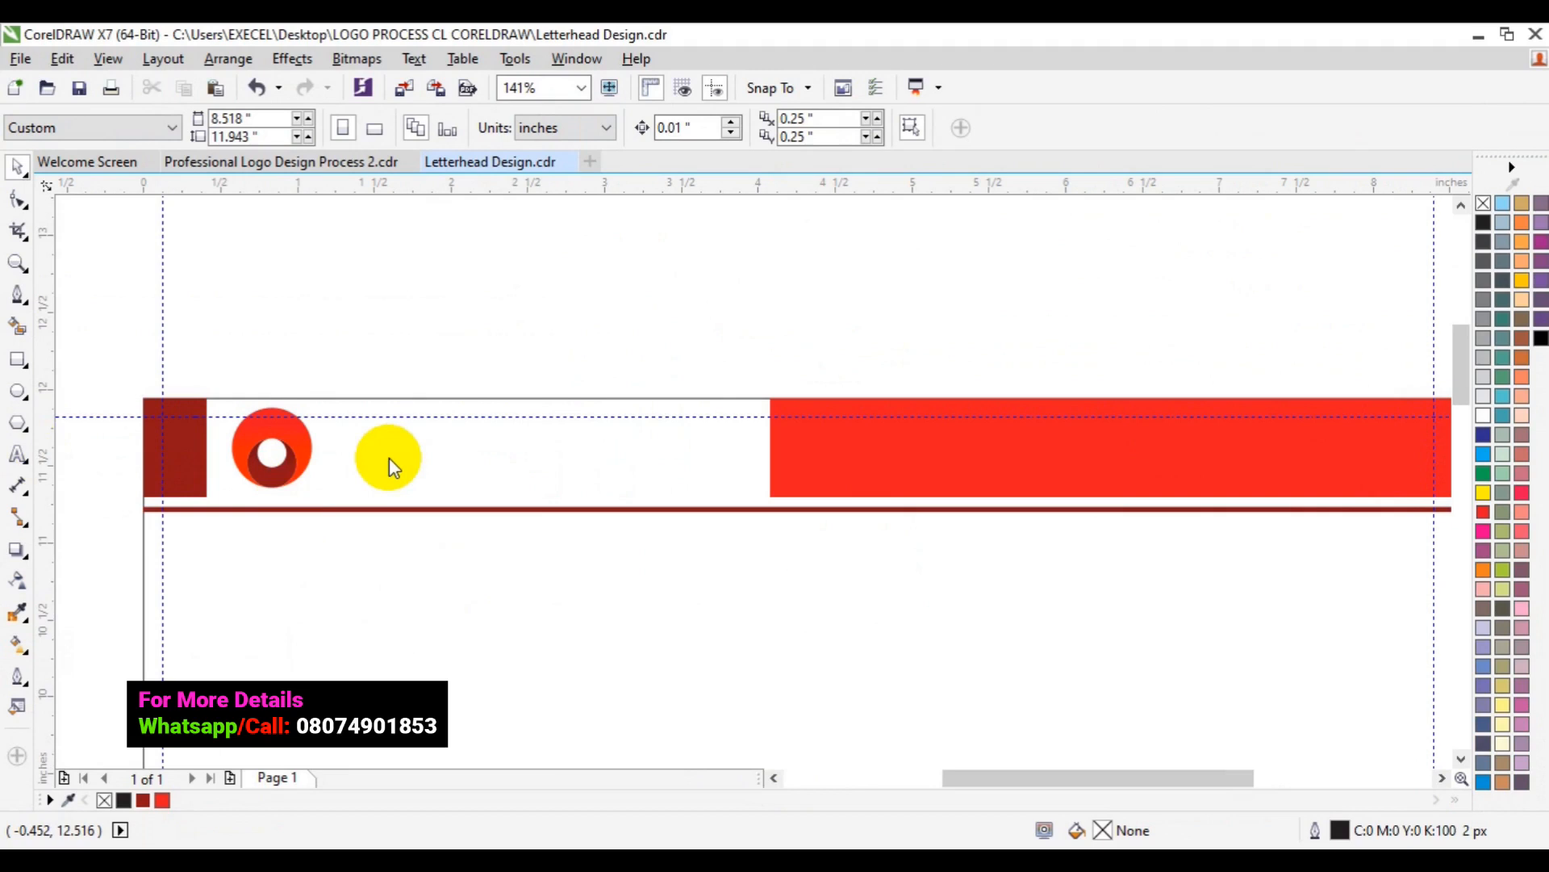
left_click_drag(389, 457, 351, 458)
key("F8")
left_click(351, 458)
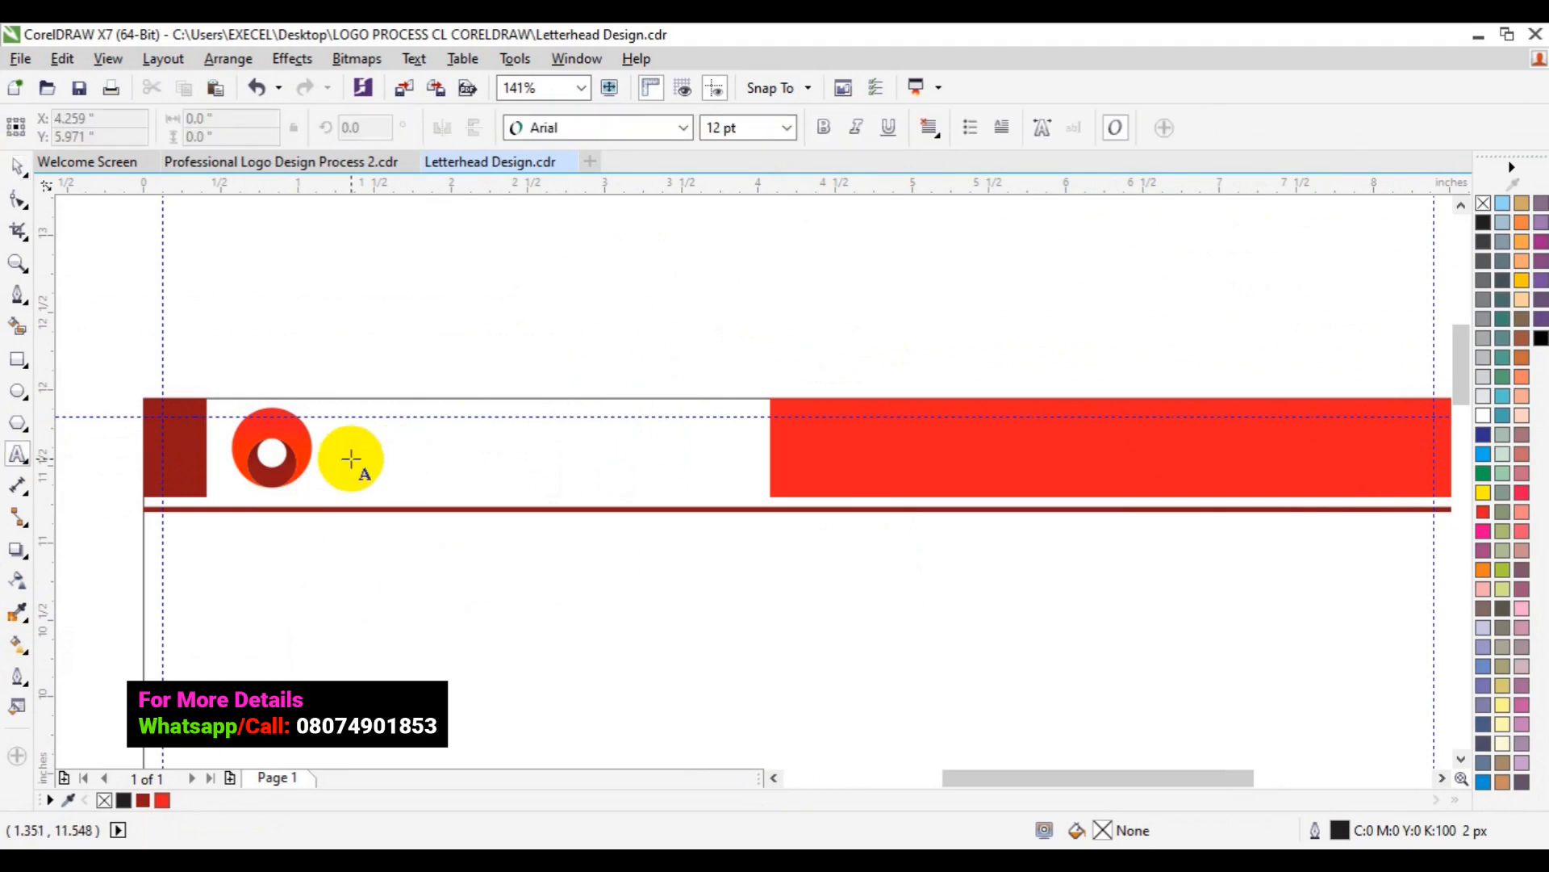
left_click(351, 459)
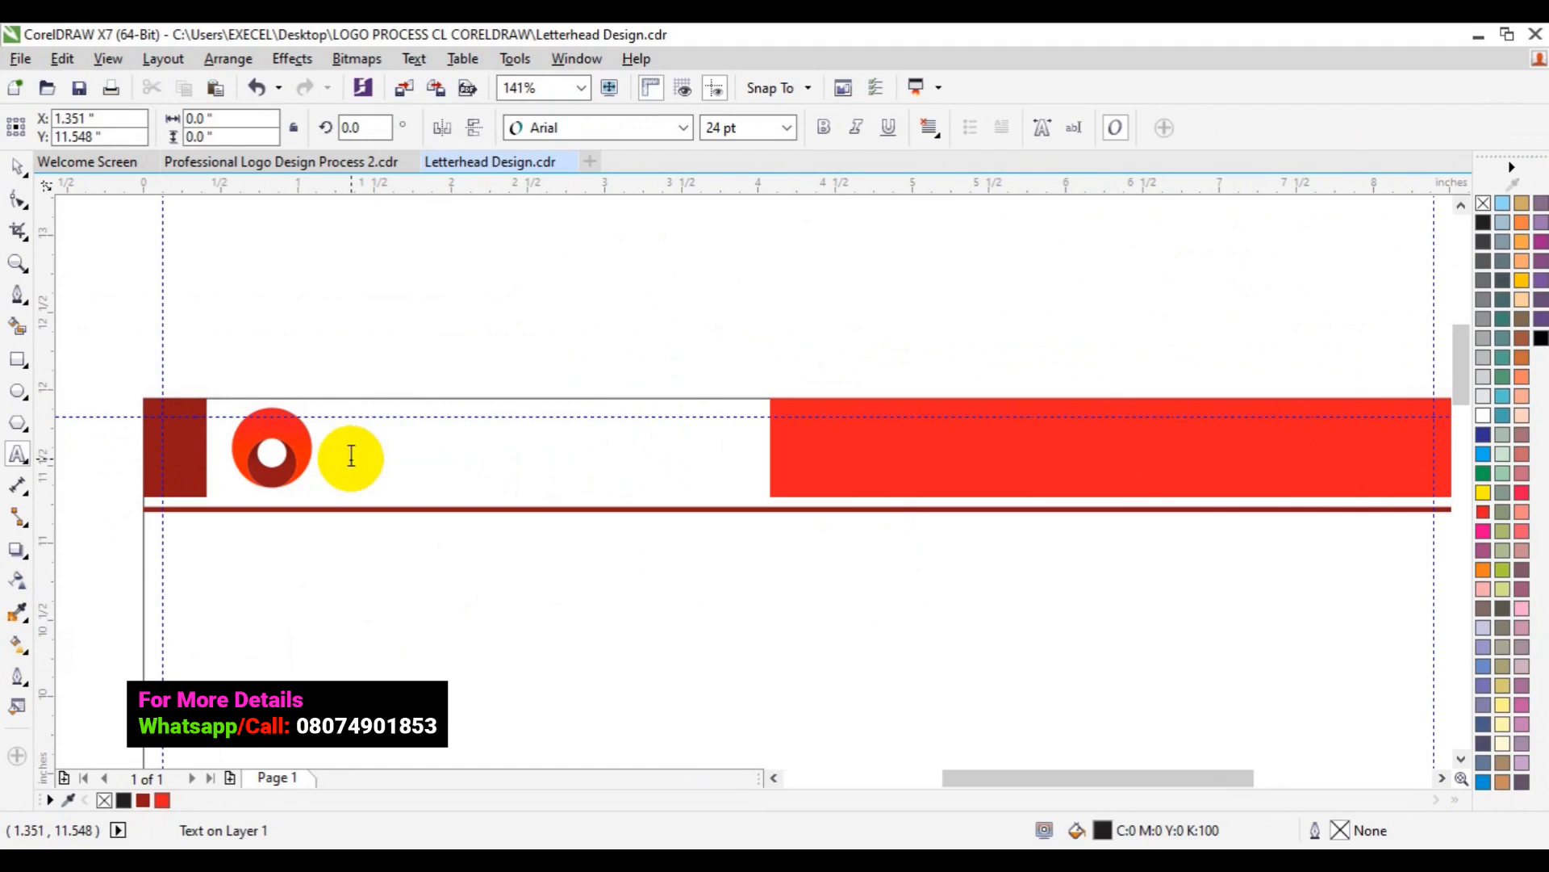
type("EXCEL")
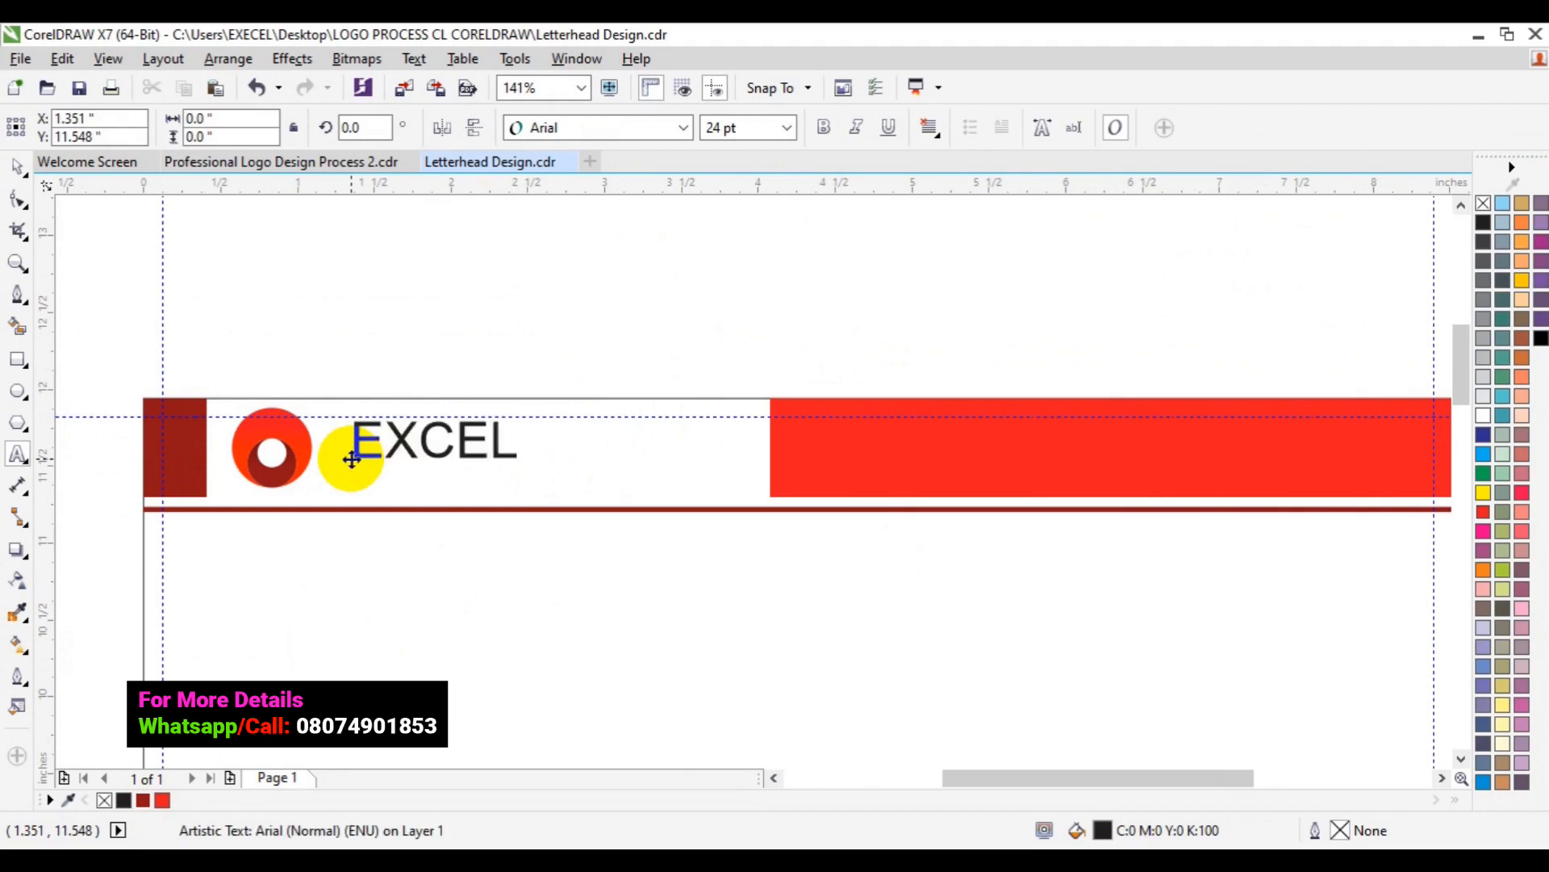
type(" GRAP")
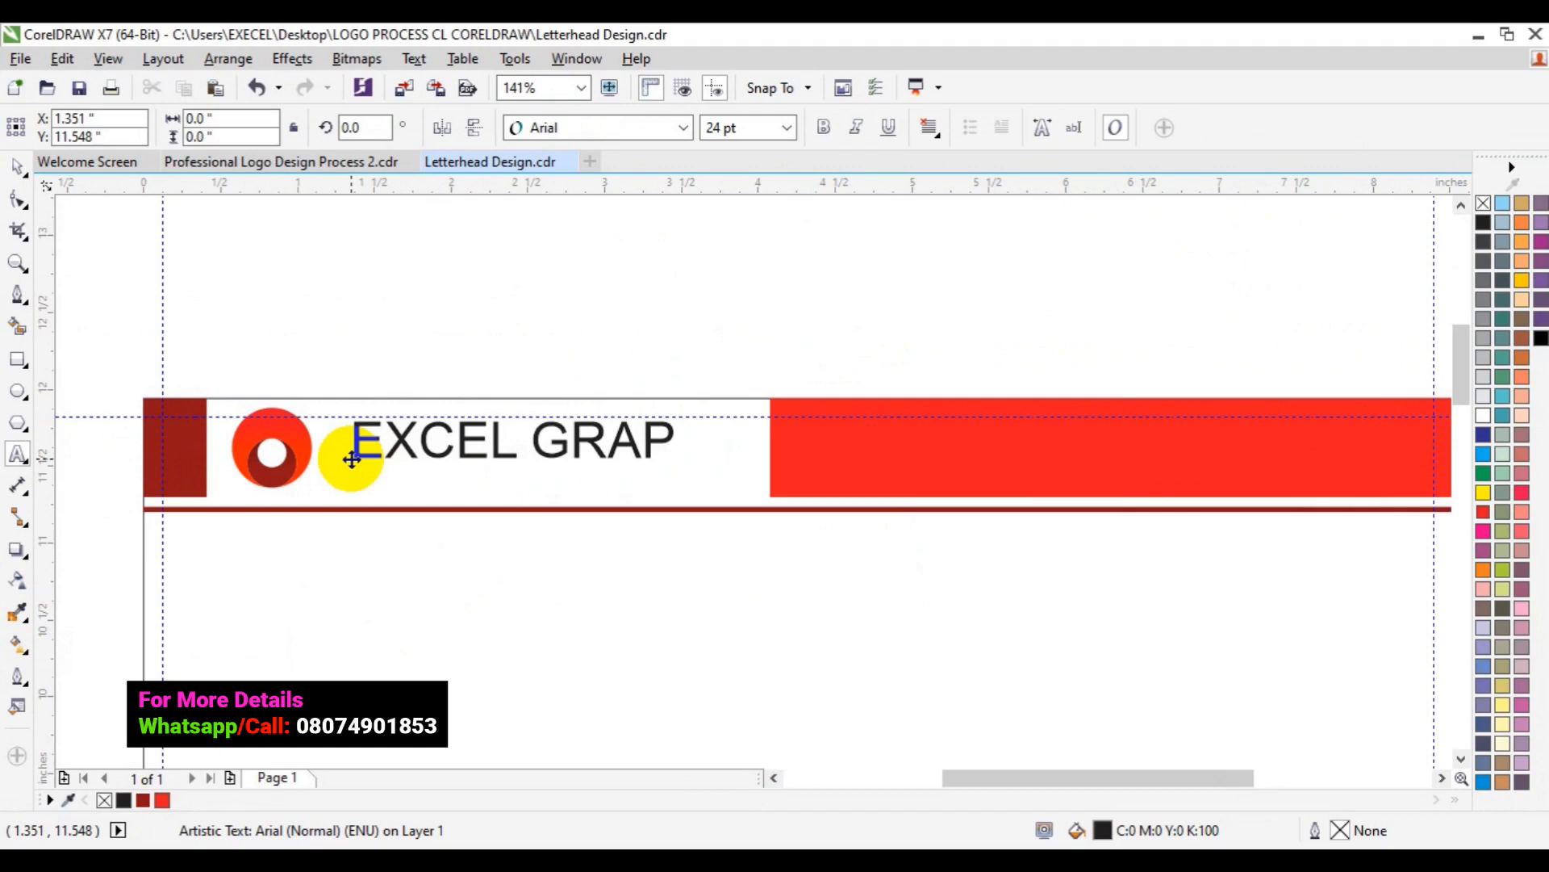
type("HIC")
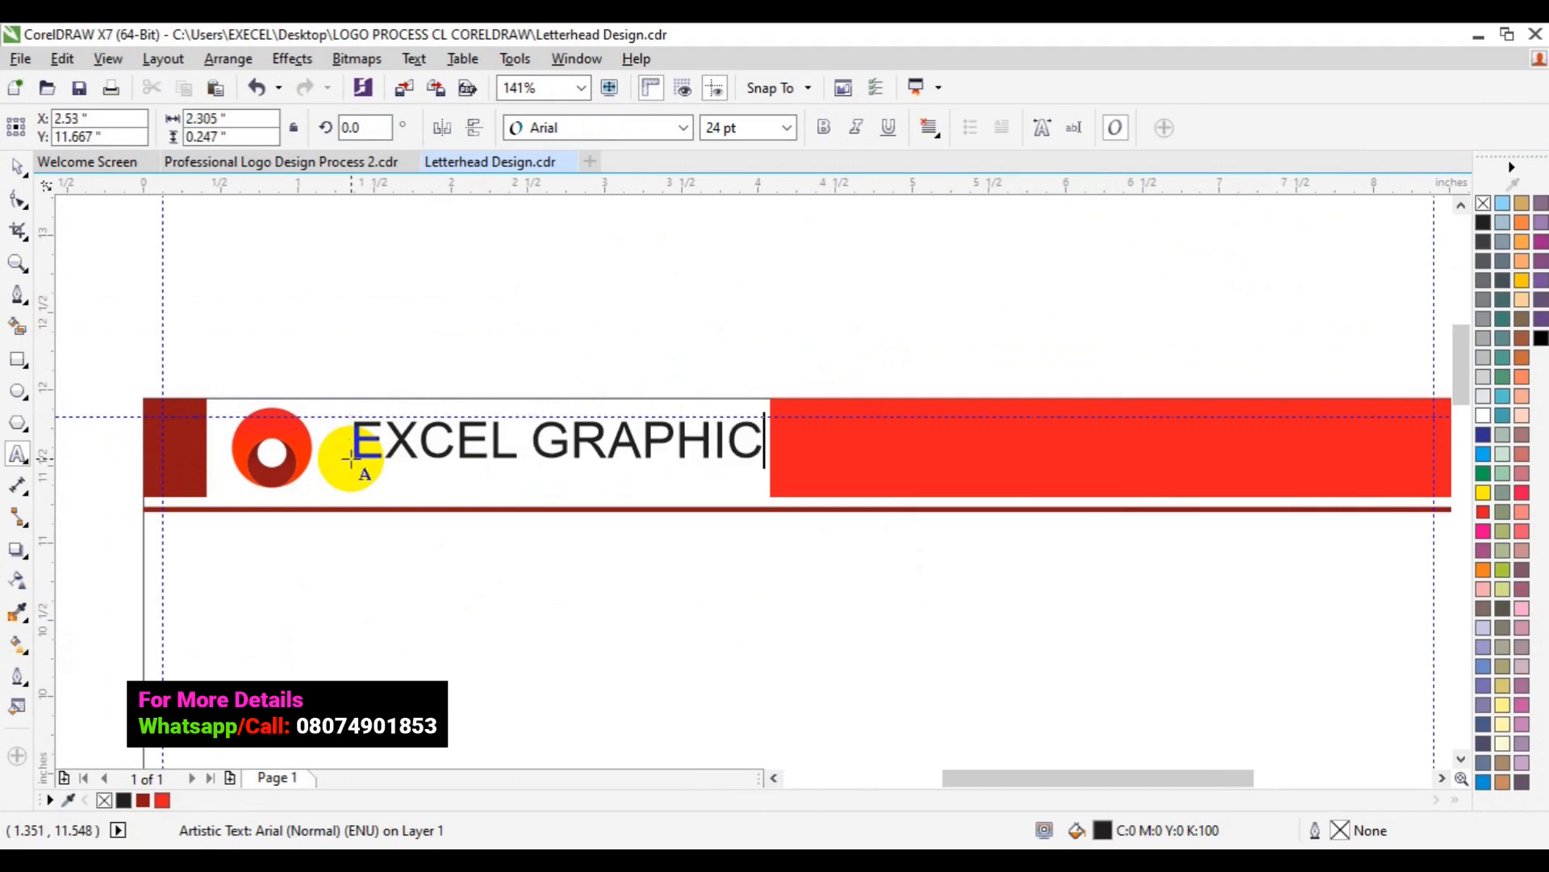
type("S")
key("Return")
type("AN")
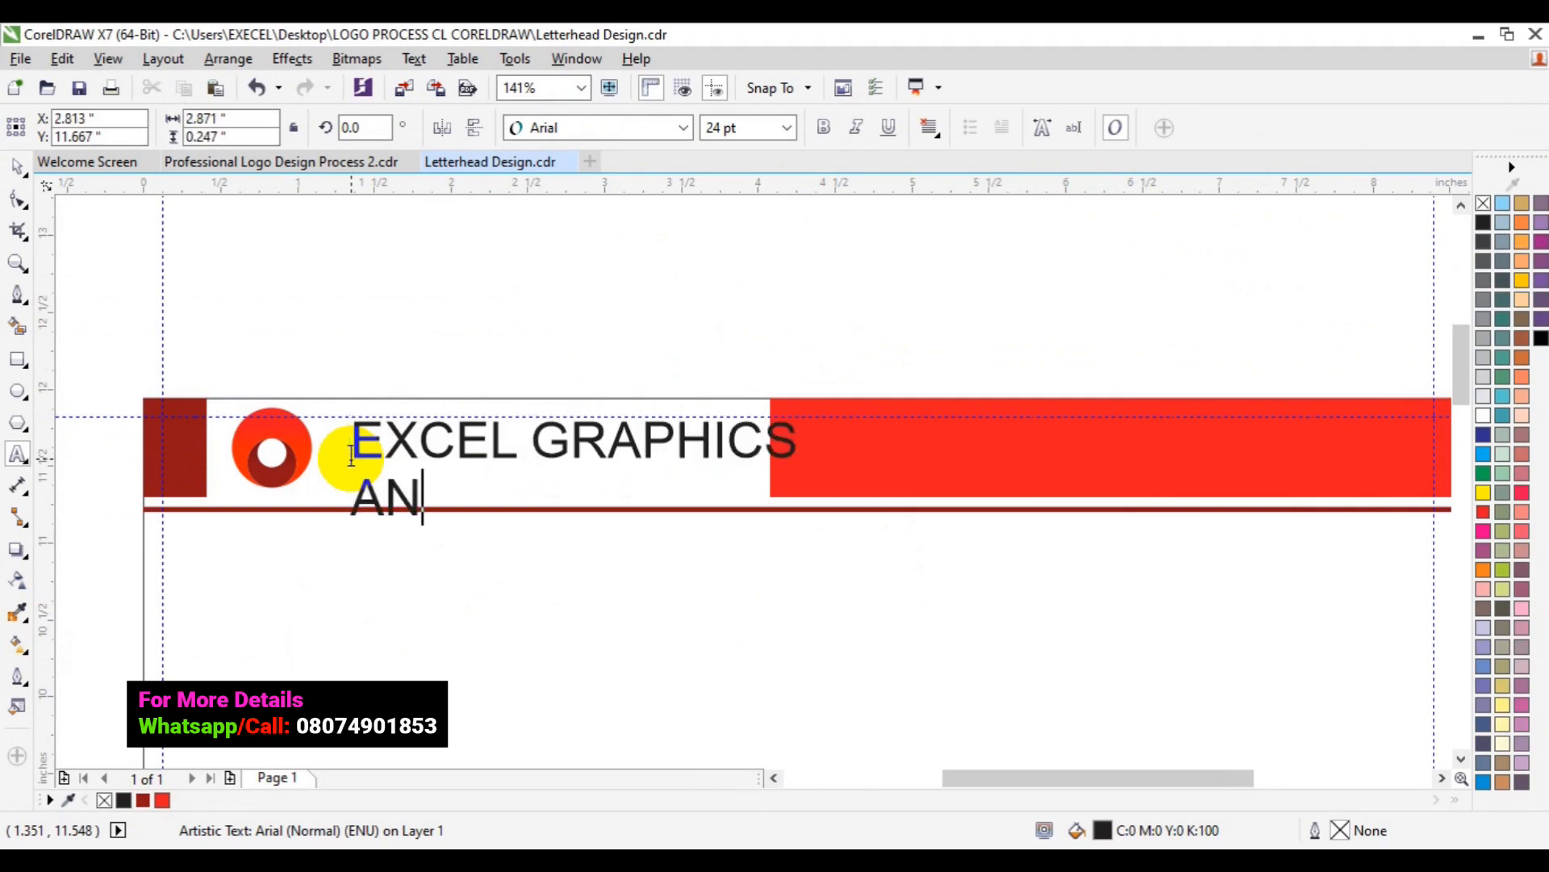
type("D M")
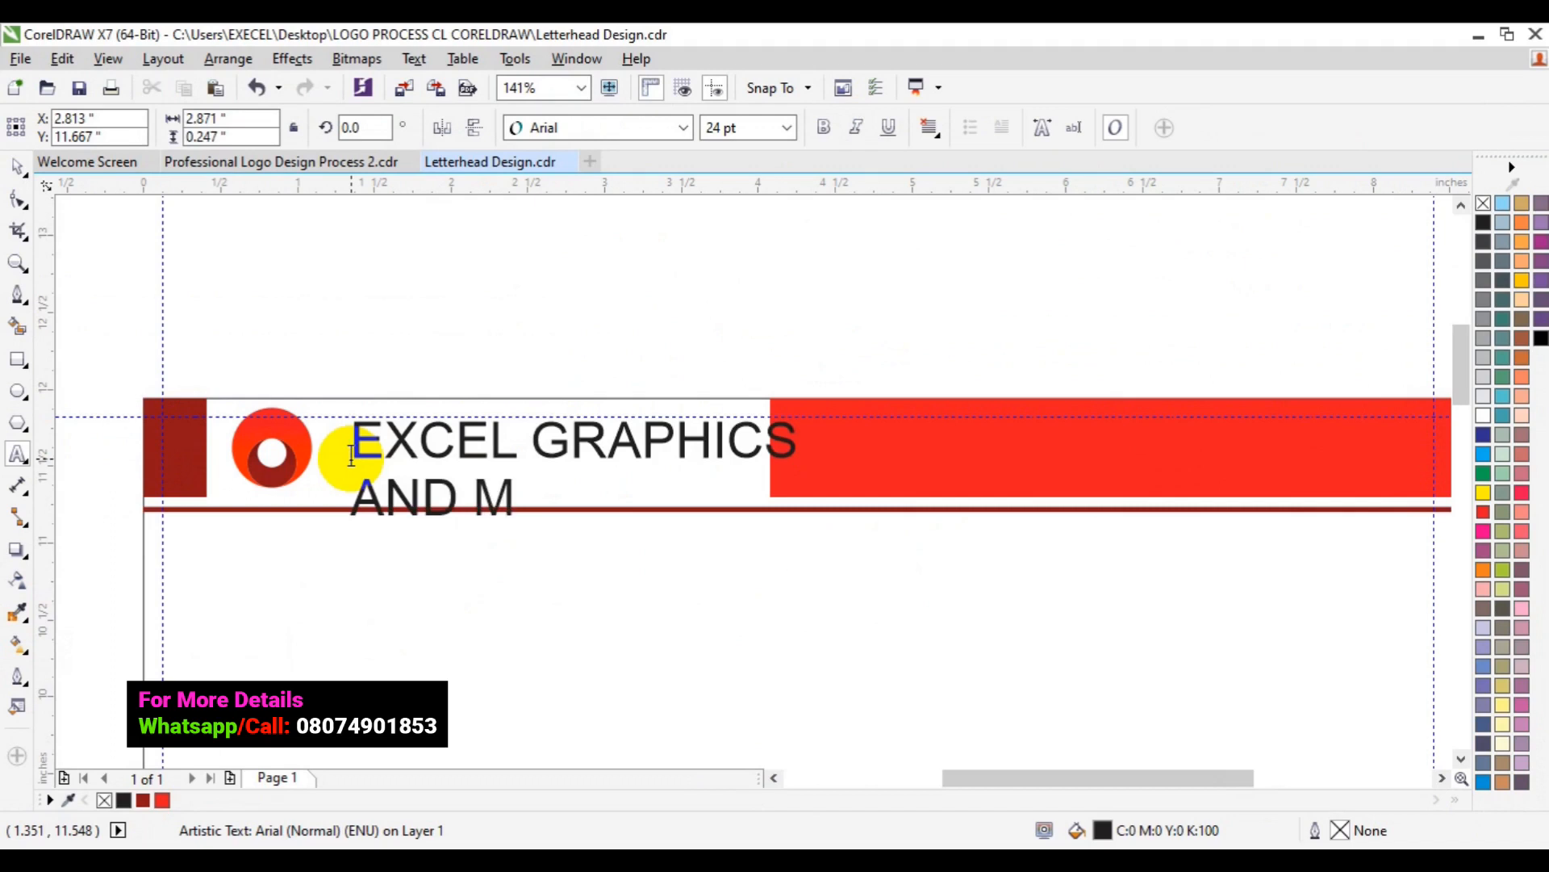
type("ULTIMEDIA")
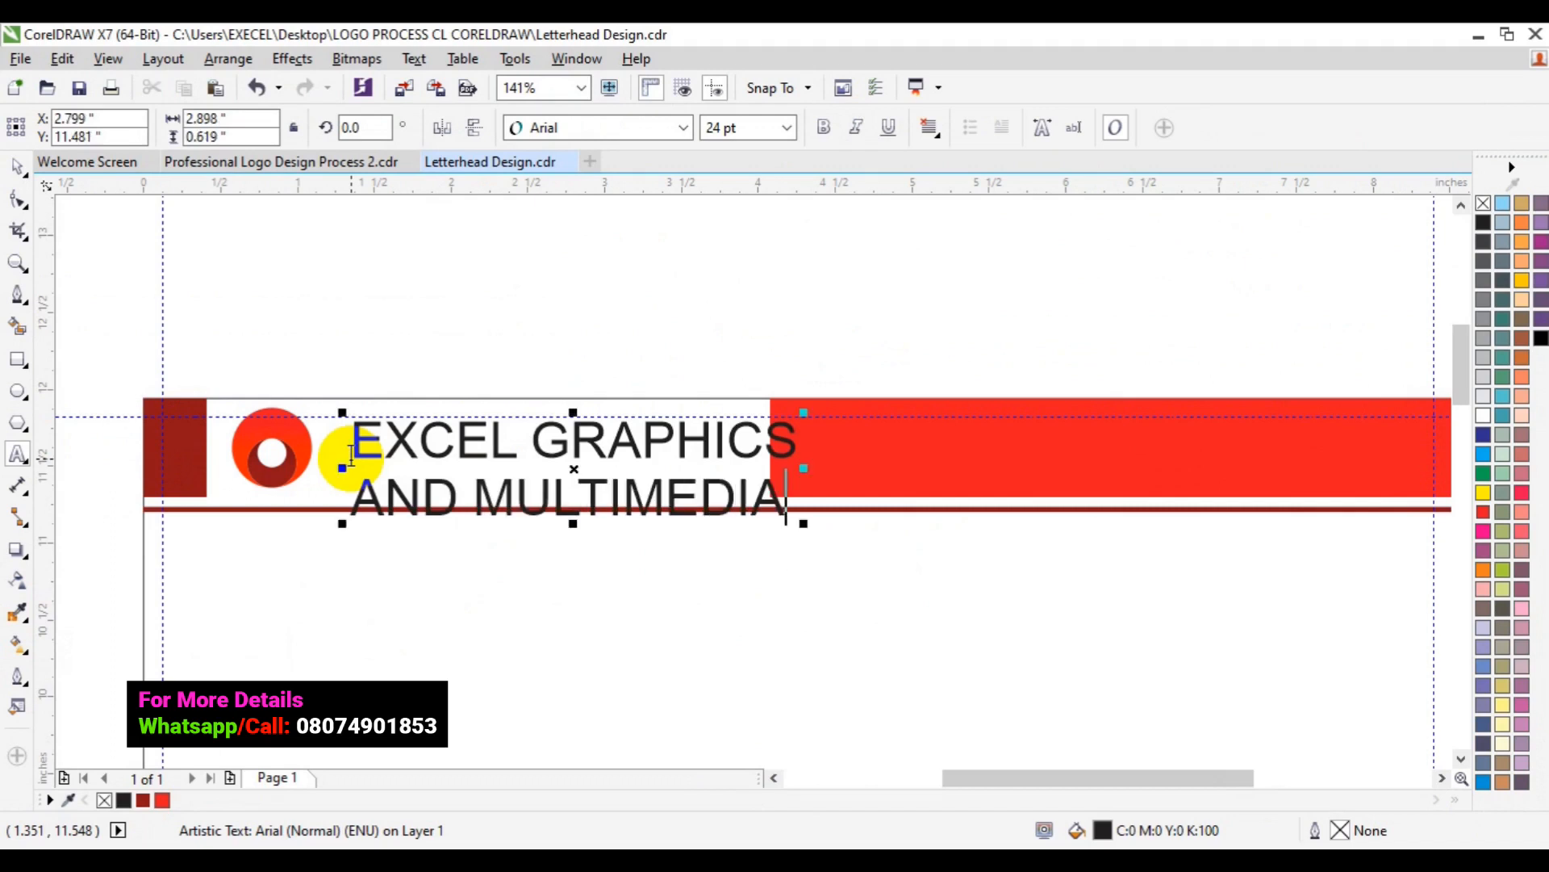
key("ctrl+a")
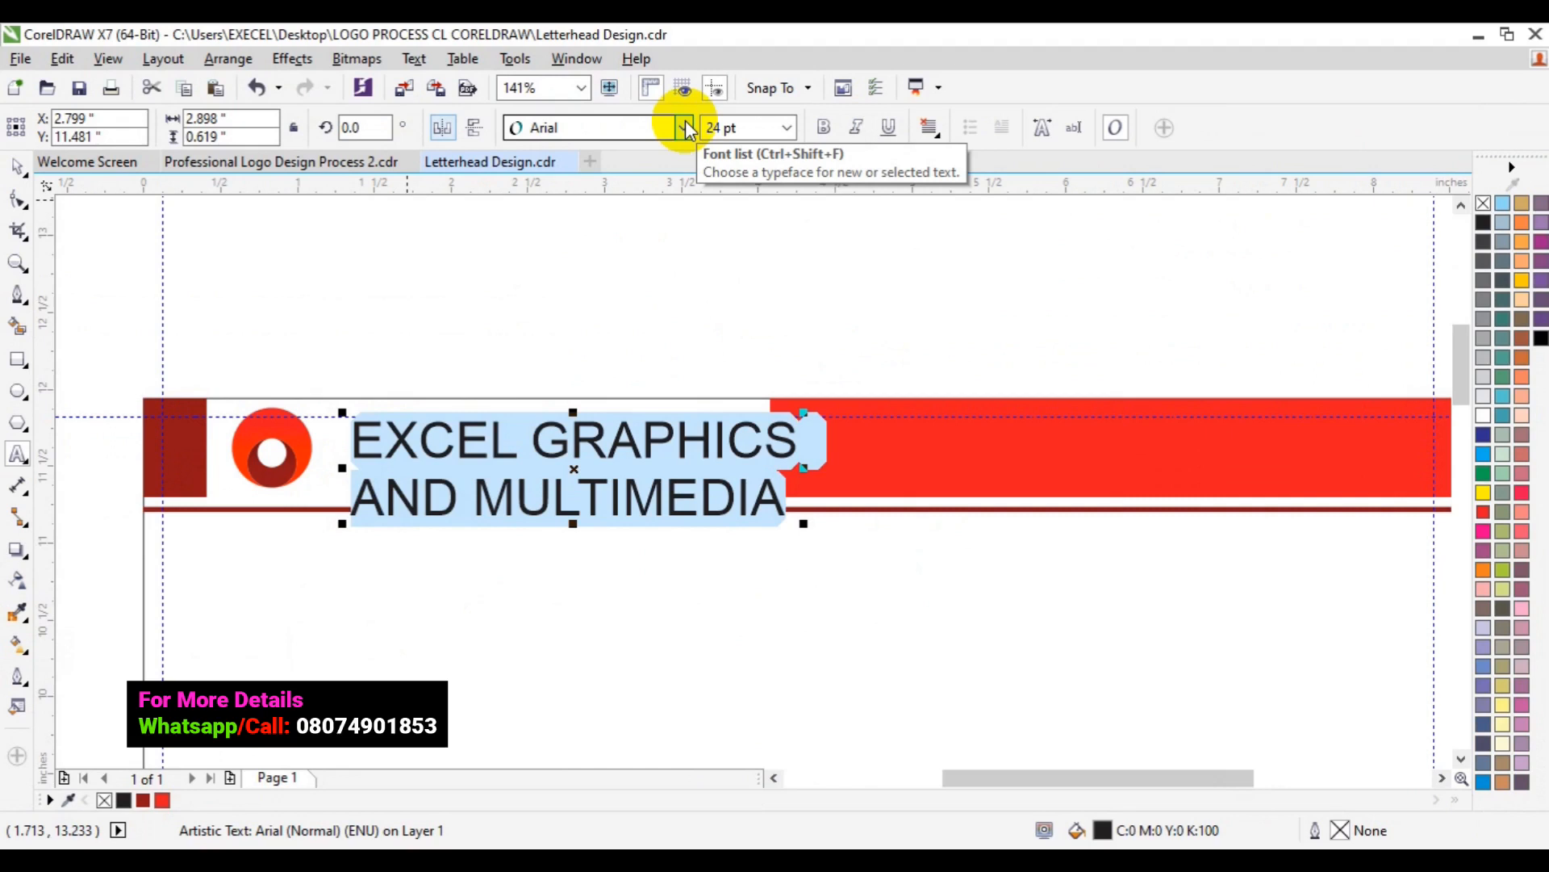
- Change the company name's font from Arial to Roboto
left_click(686, 125)
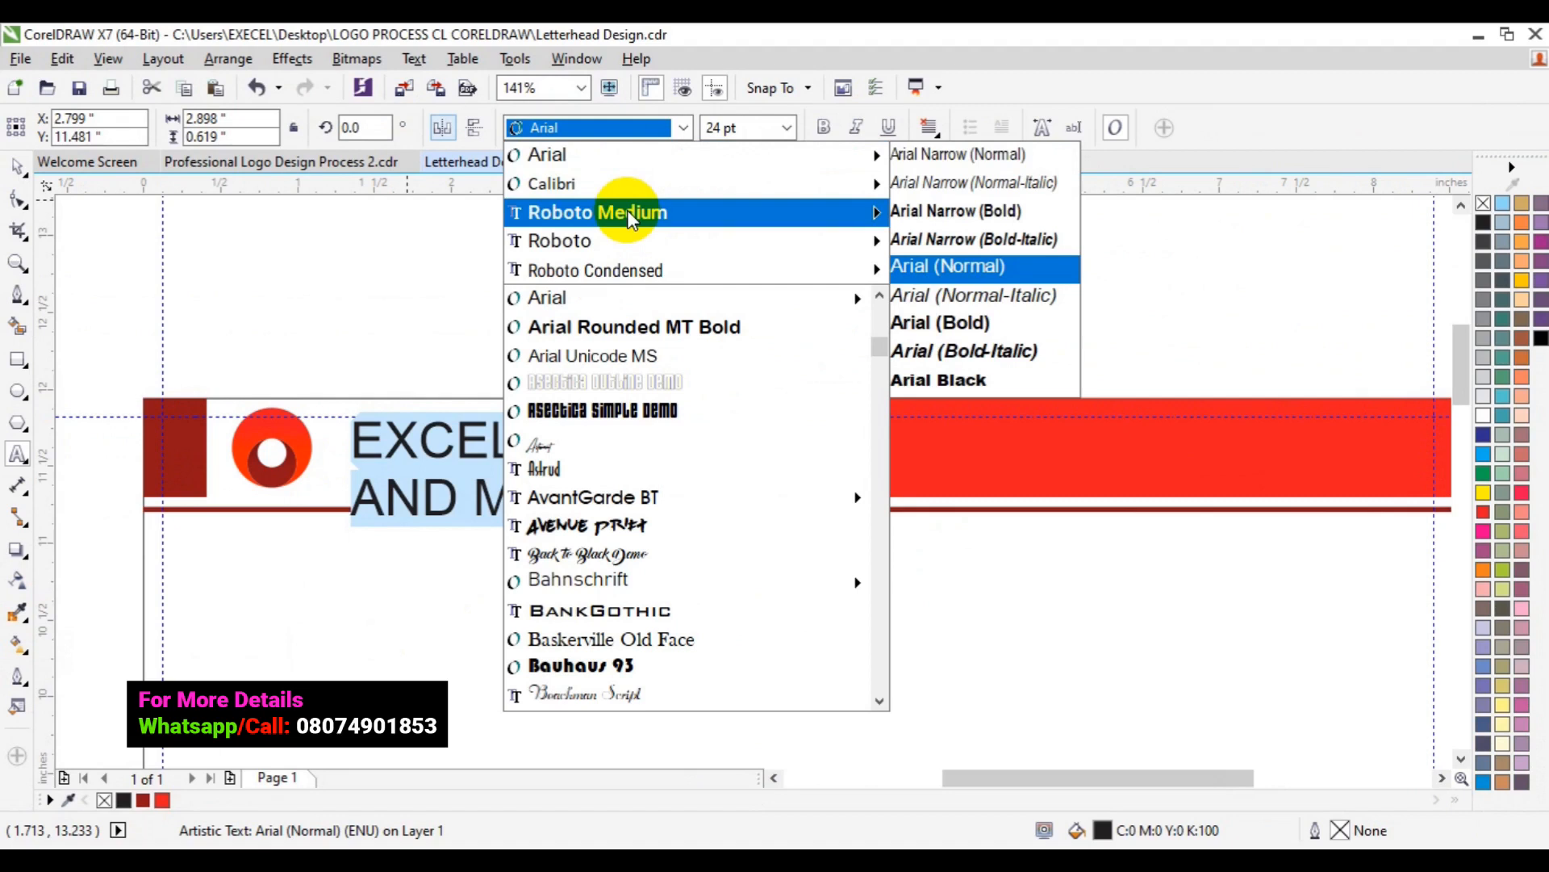
left_click(627, 209)
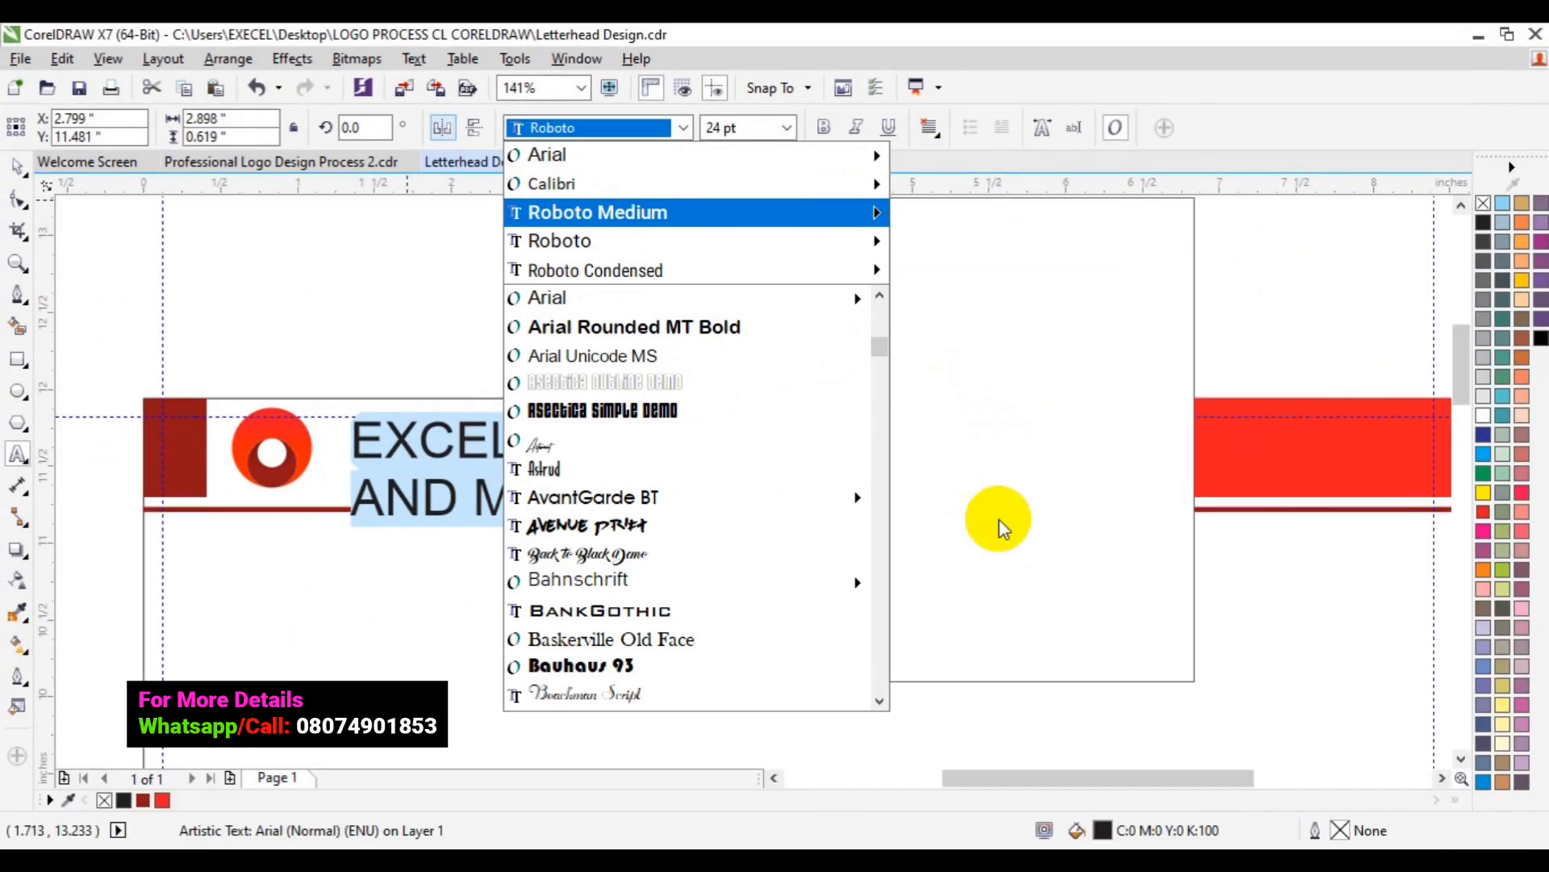
left_click(1004, 526)
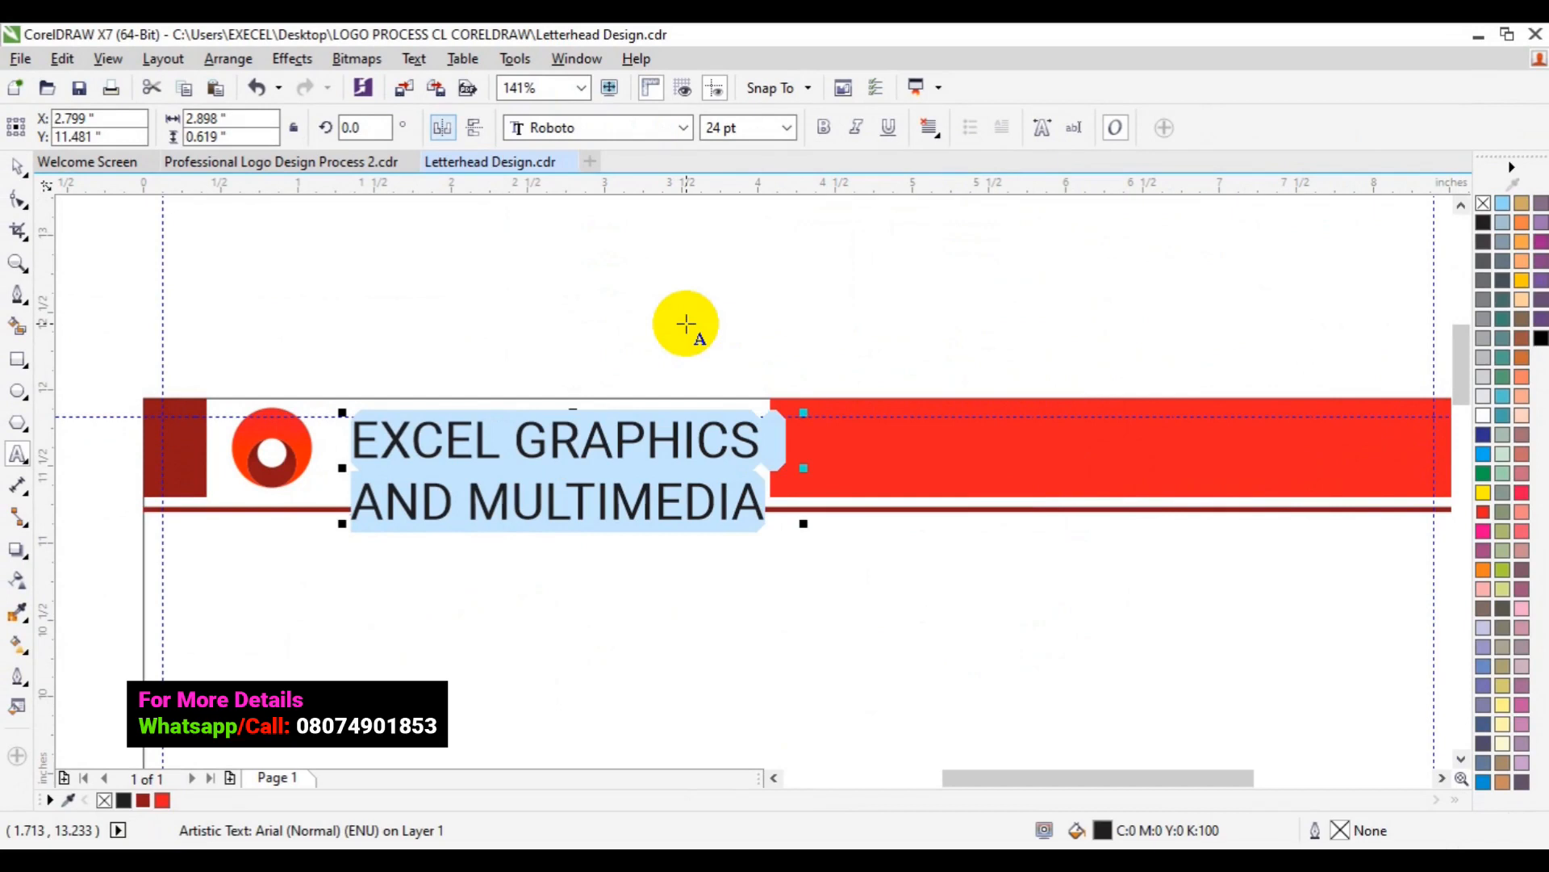
- Select the second line, 'AND MULTIMEDIA', of the company name
left_click(367, 500)
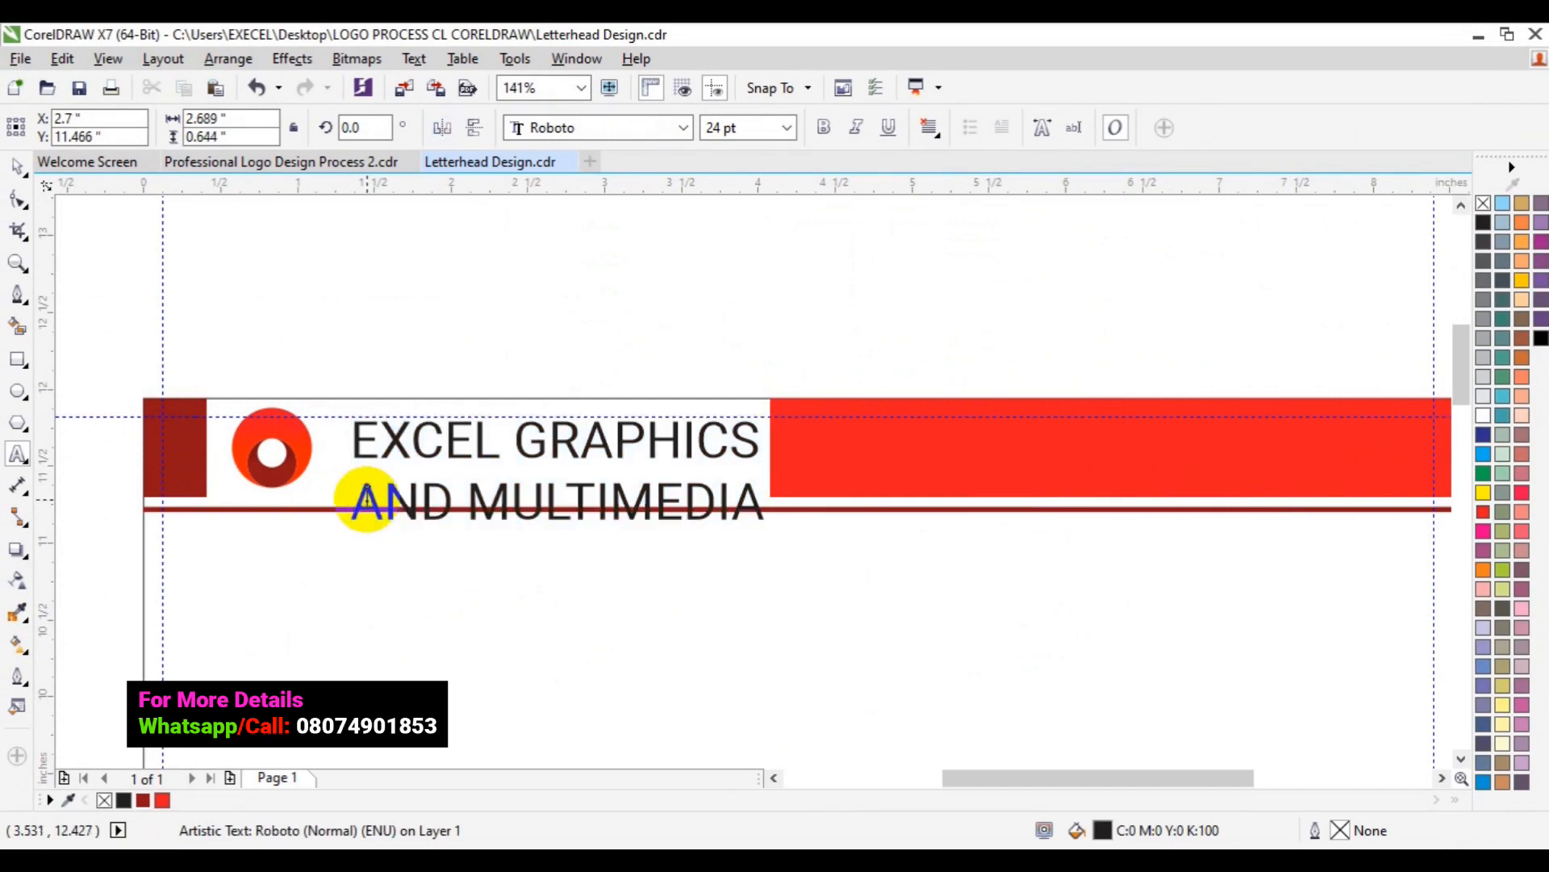
key("shift+Right")
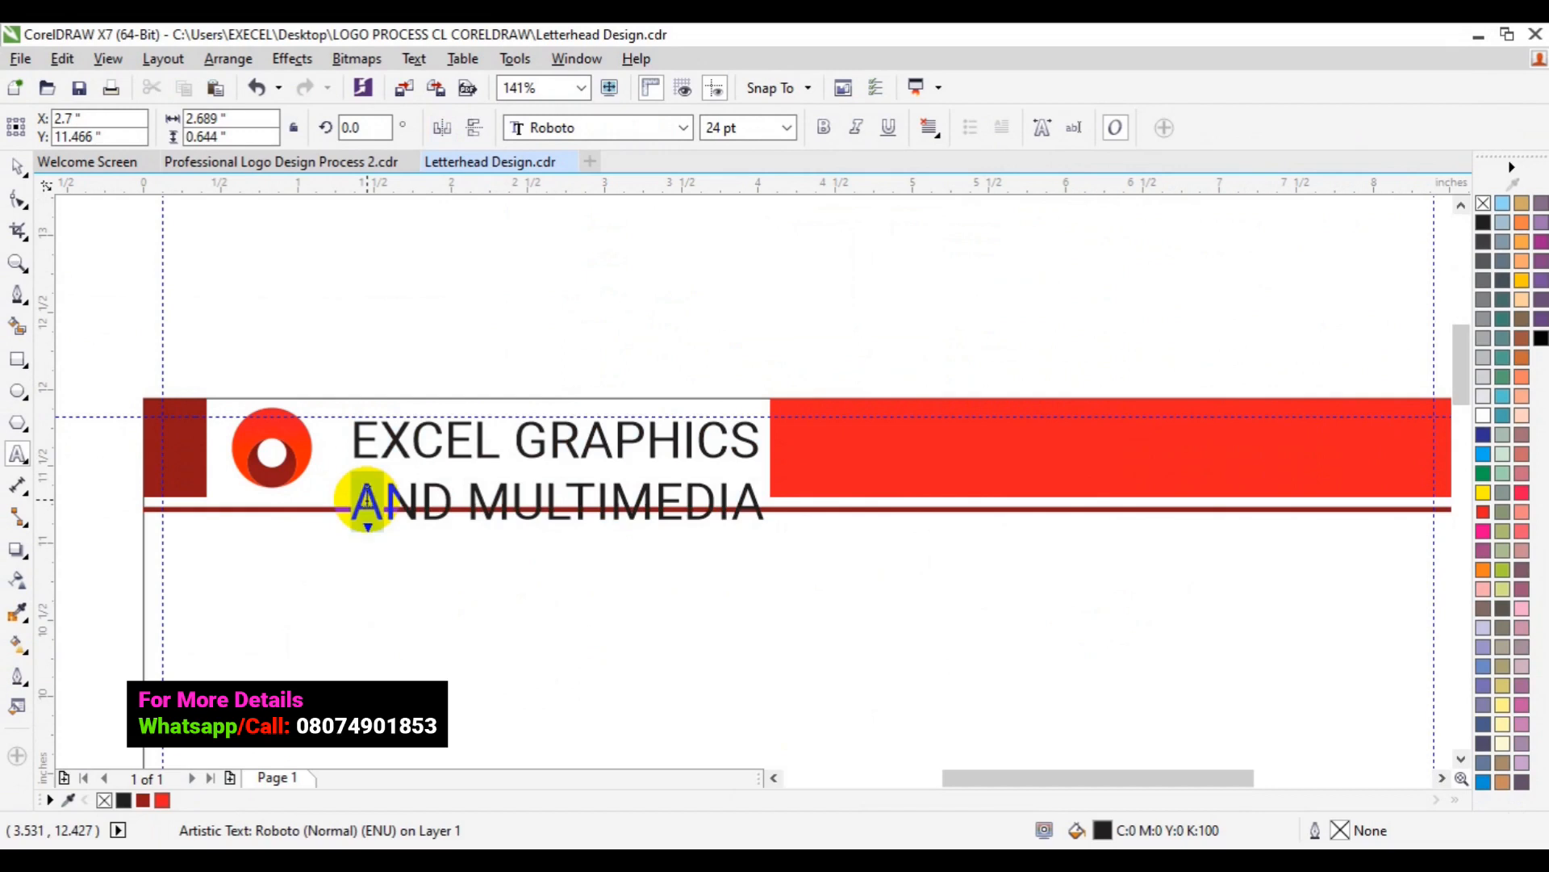
key("shift+Right")
key("shift+Right")
key("shift+Right")
key("shift+Right")
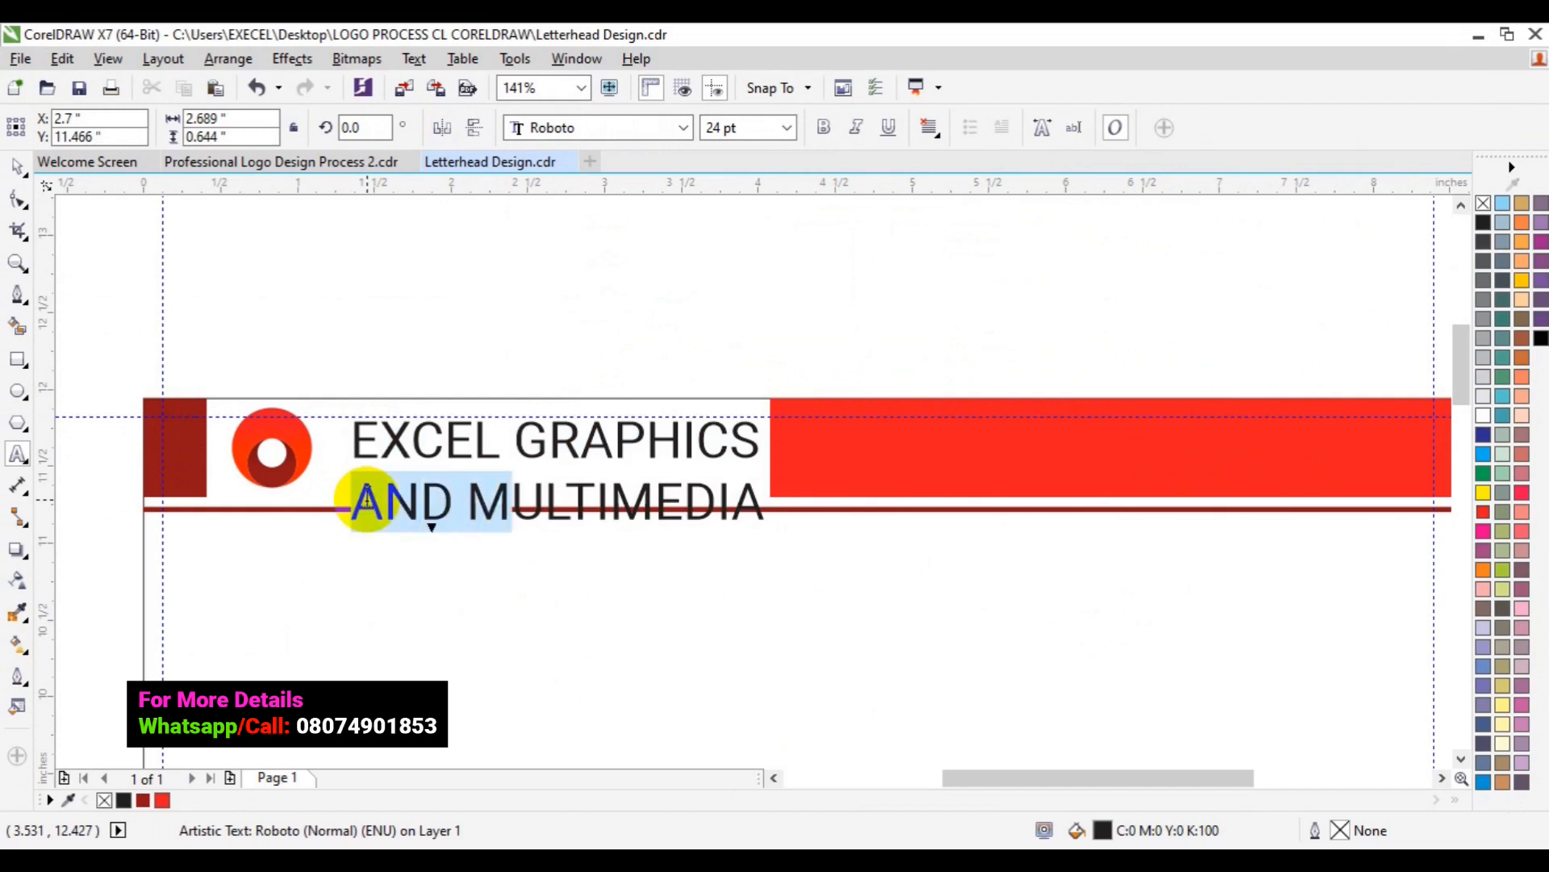
key("shift+Right")
key("shift+Right")
key("shift+Right")
key("shift+Right")
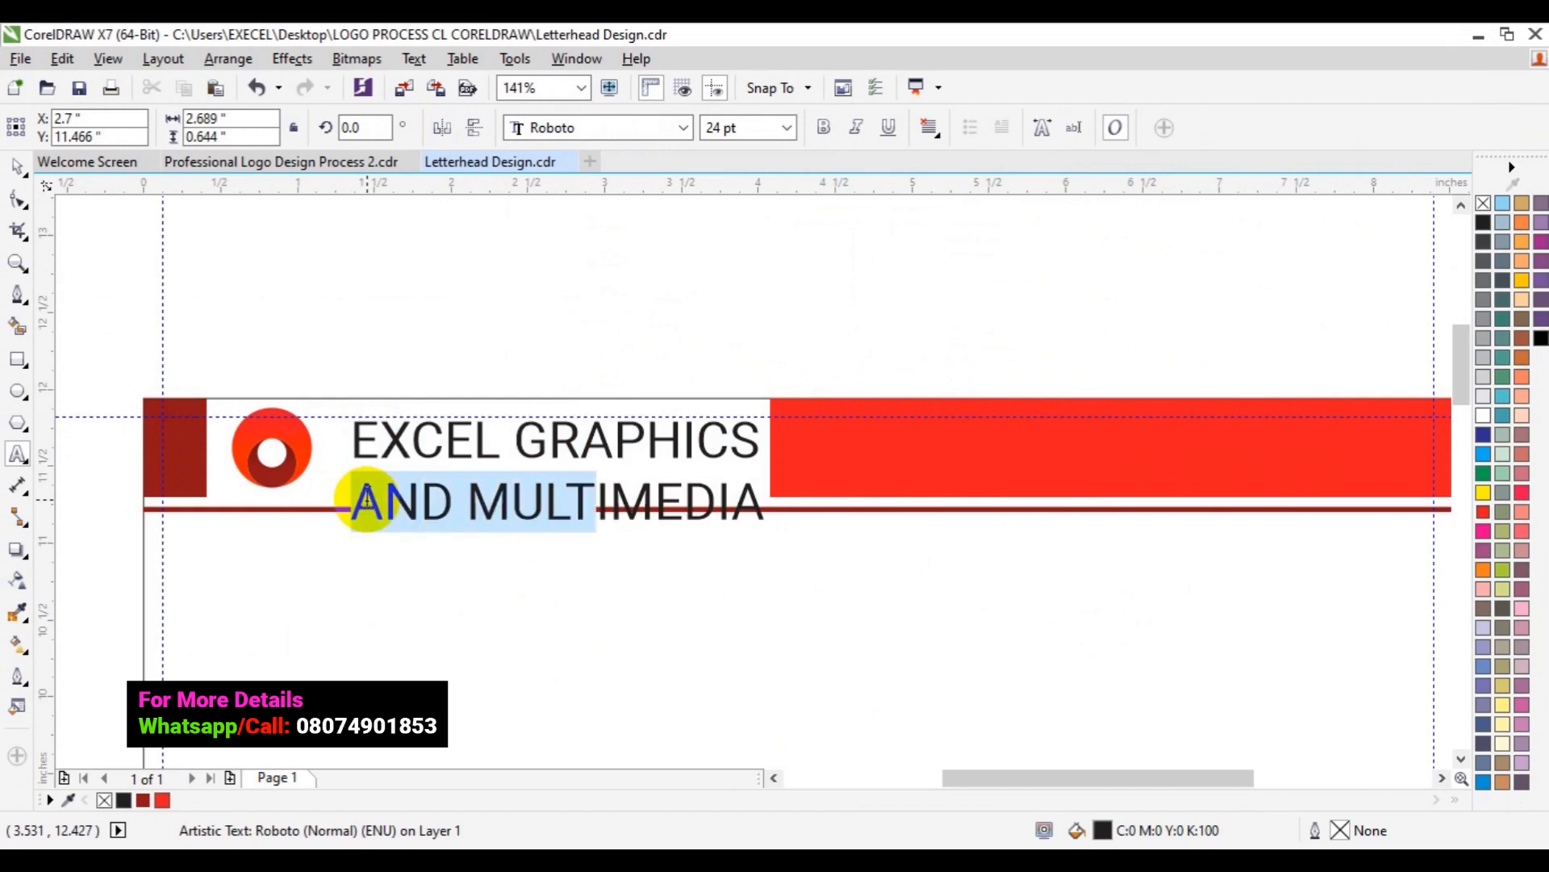
key("shift+Right")
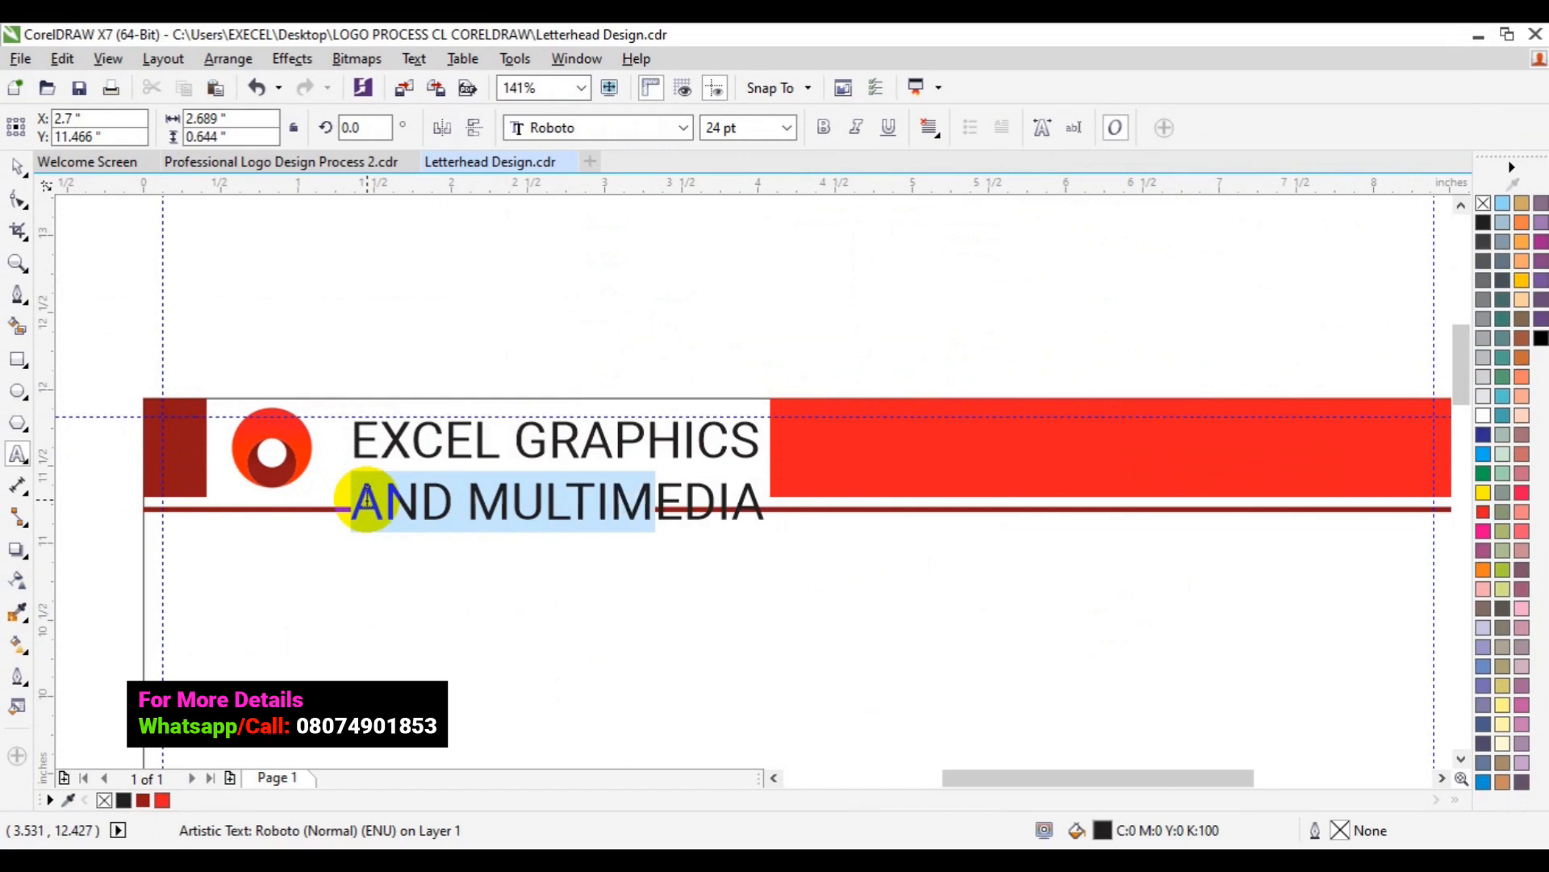
key("shift+Right")
key("shift+Right")
key("shift+Right")
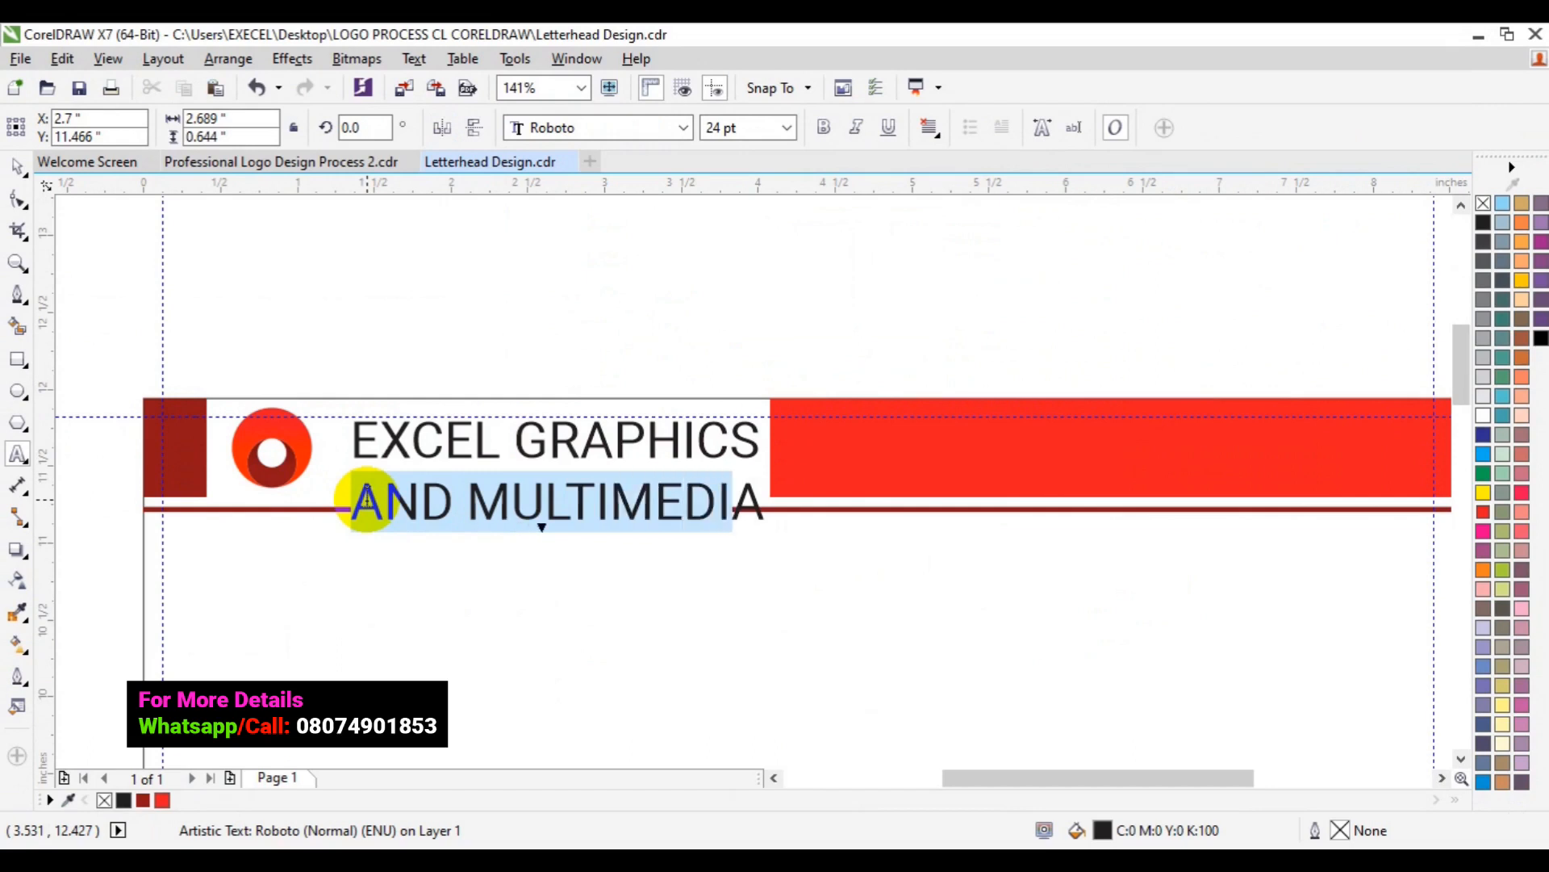
key("shift+Right")
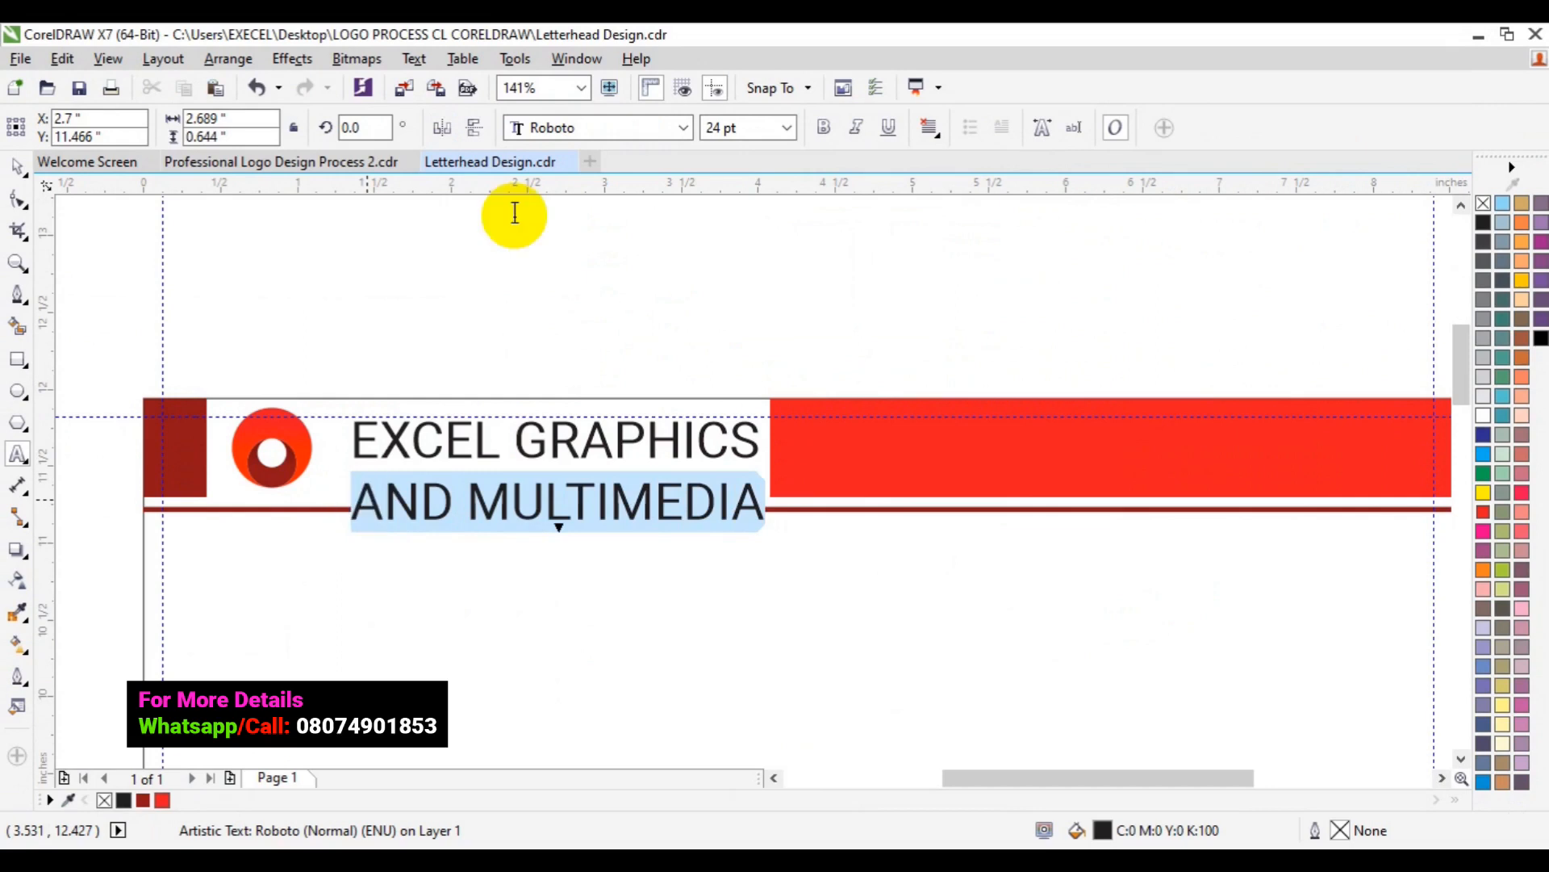
- Set the 'AND MULTIMEDIA' line to Roboto Light and colour it red
left_click(685, 129)
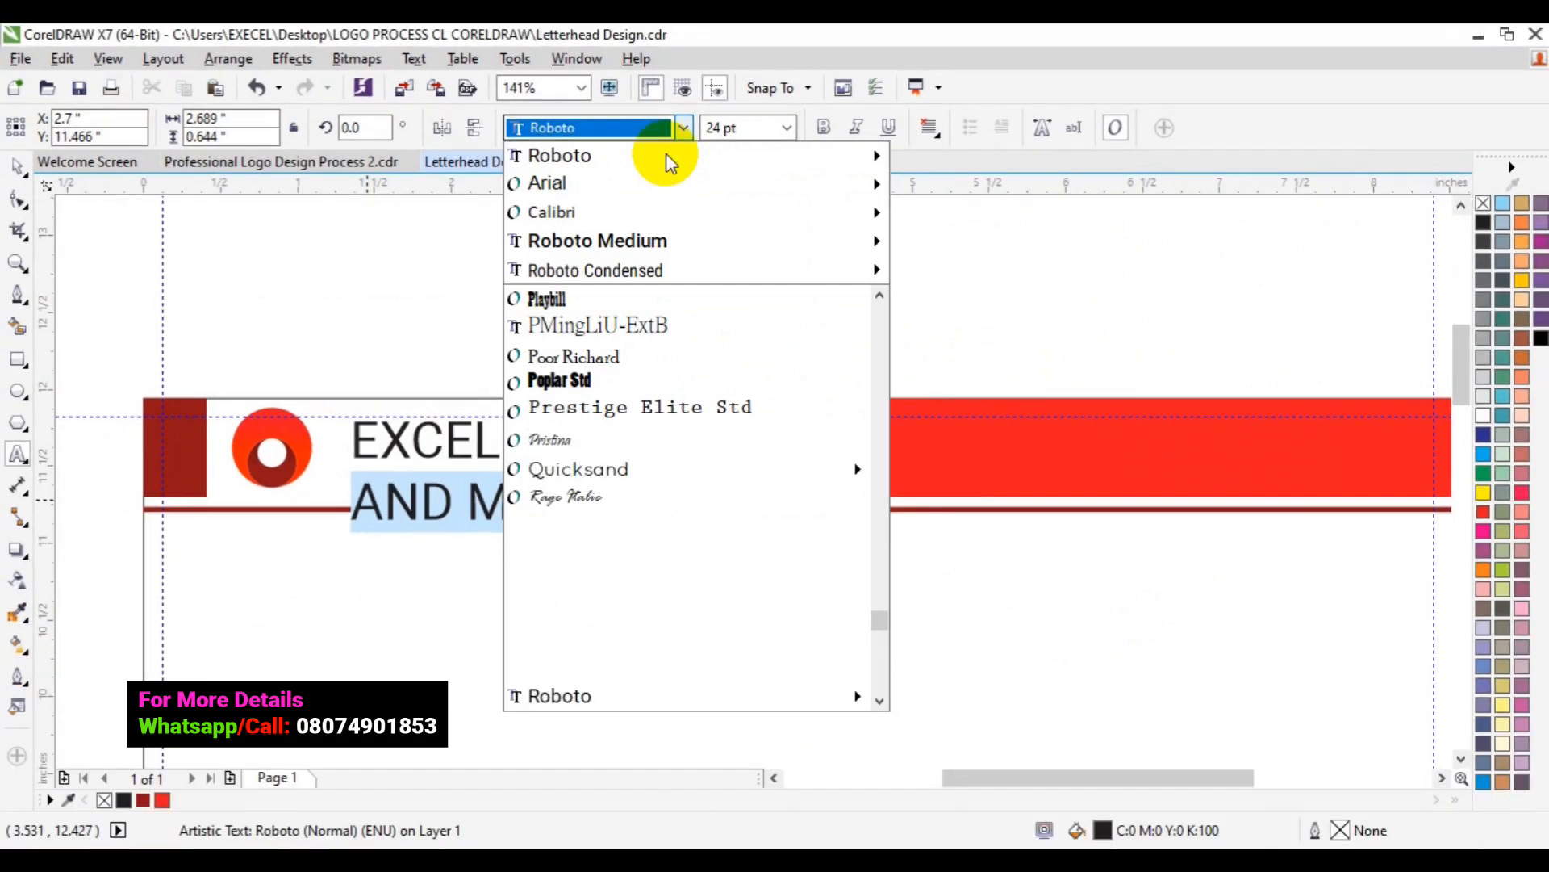
mouse_move(665, 155)
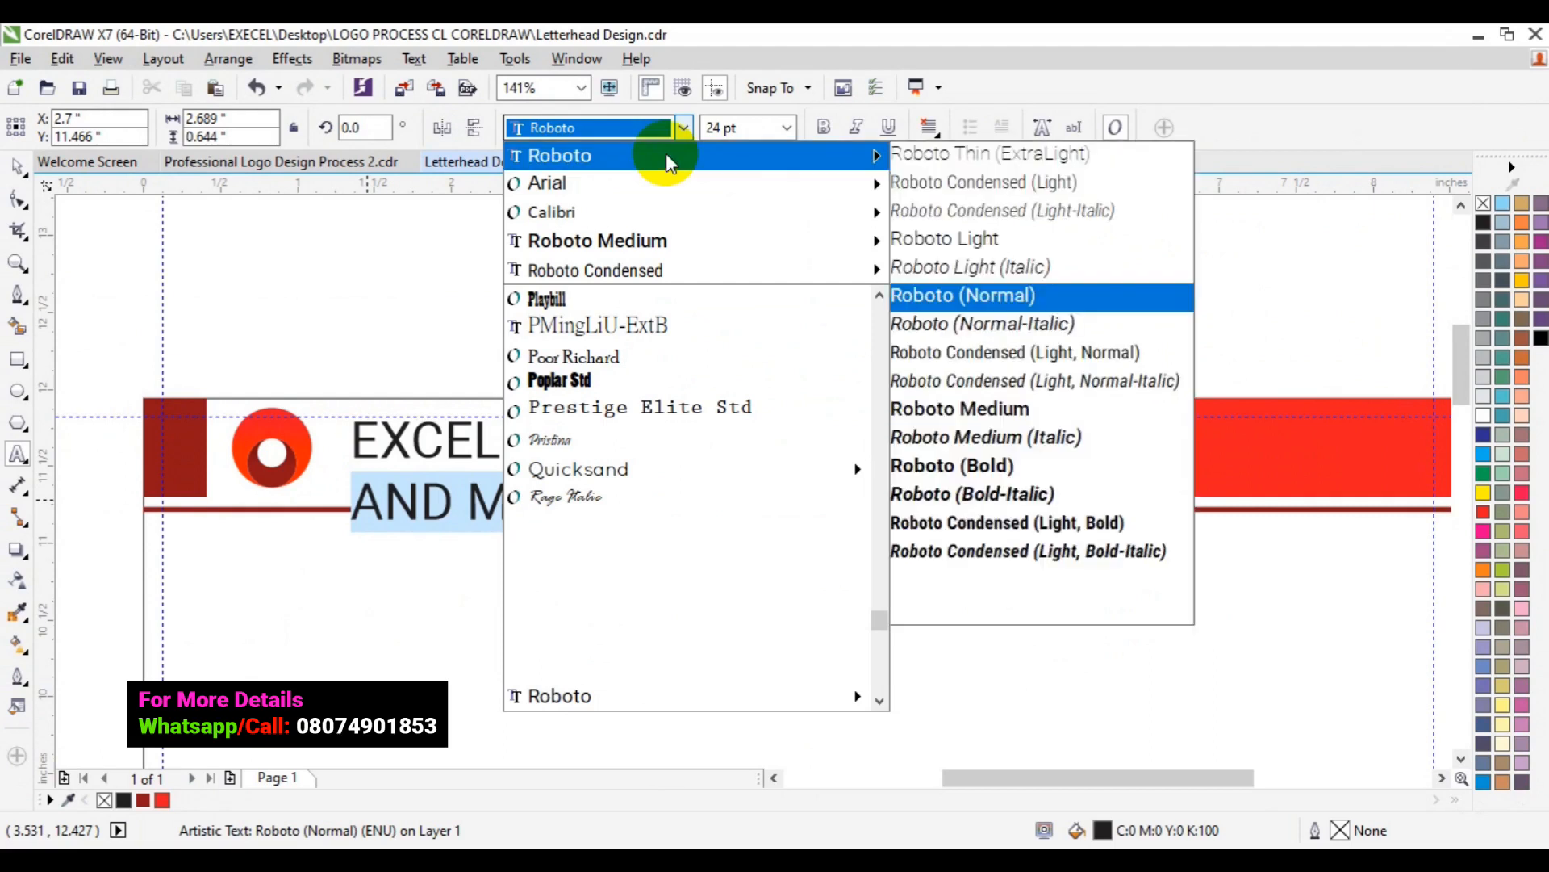
left_click(997, 240)
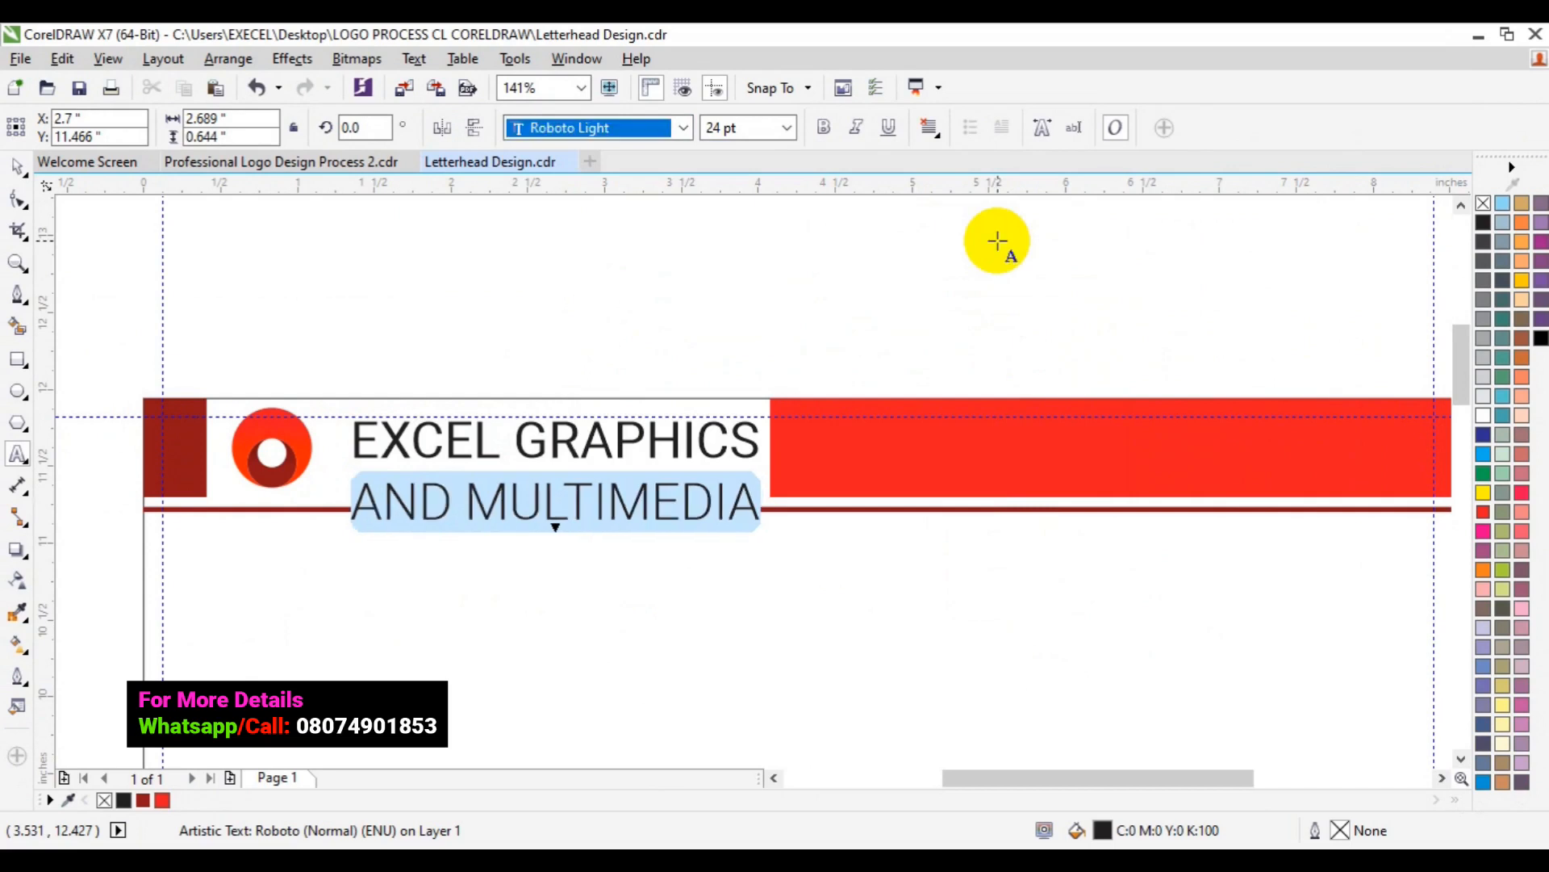
left_click(164, 798)
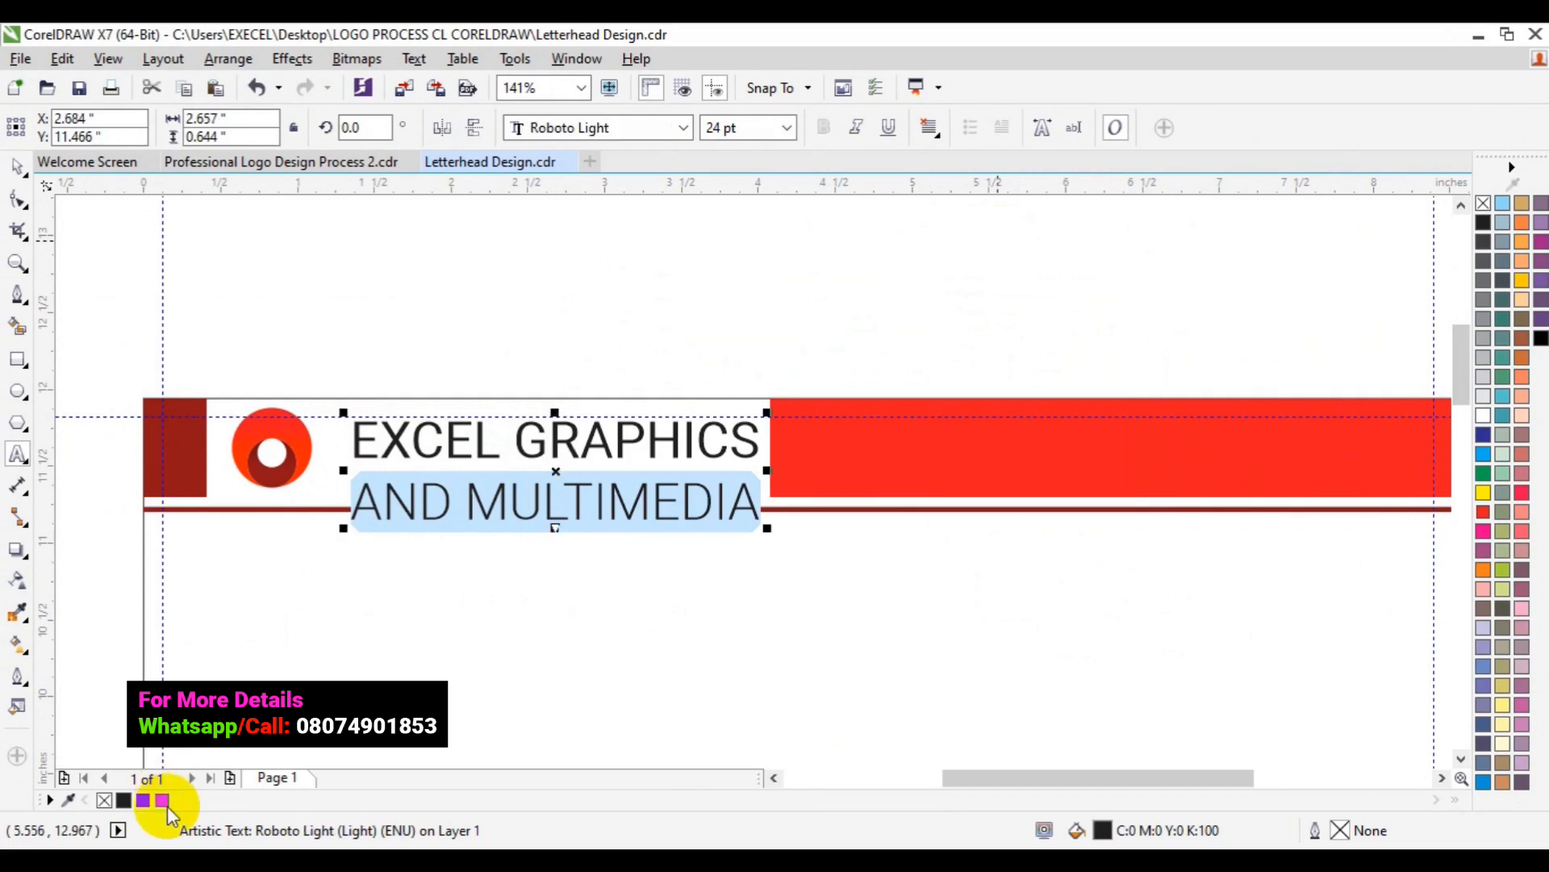
left_click(166, 803)
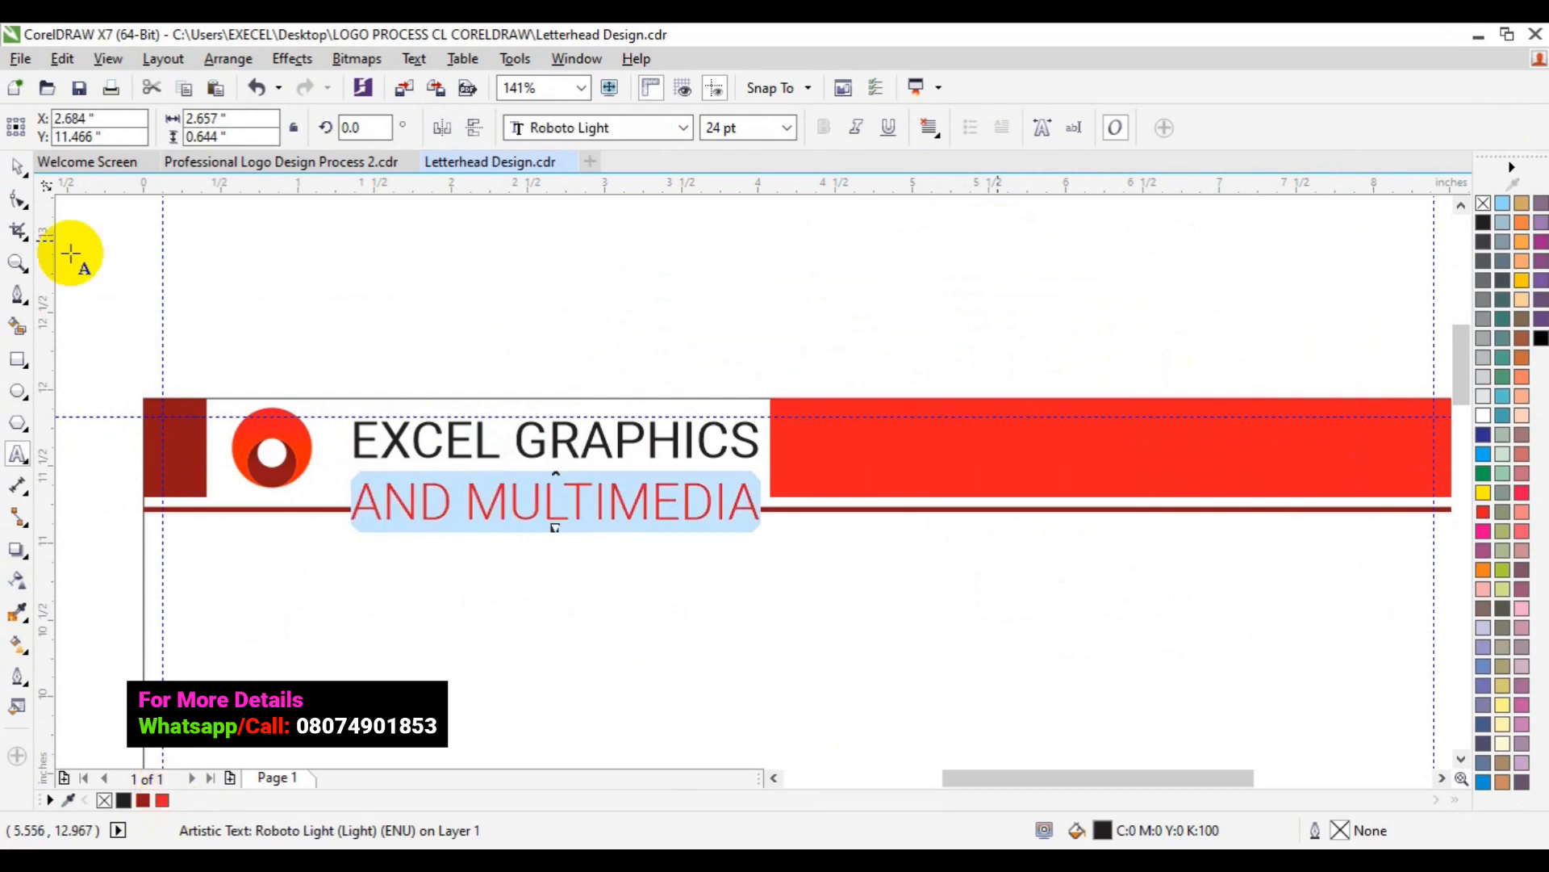
left_click(18, 167)
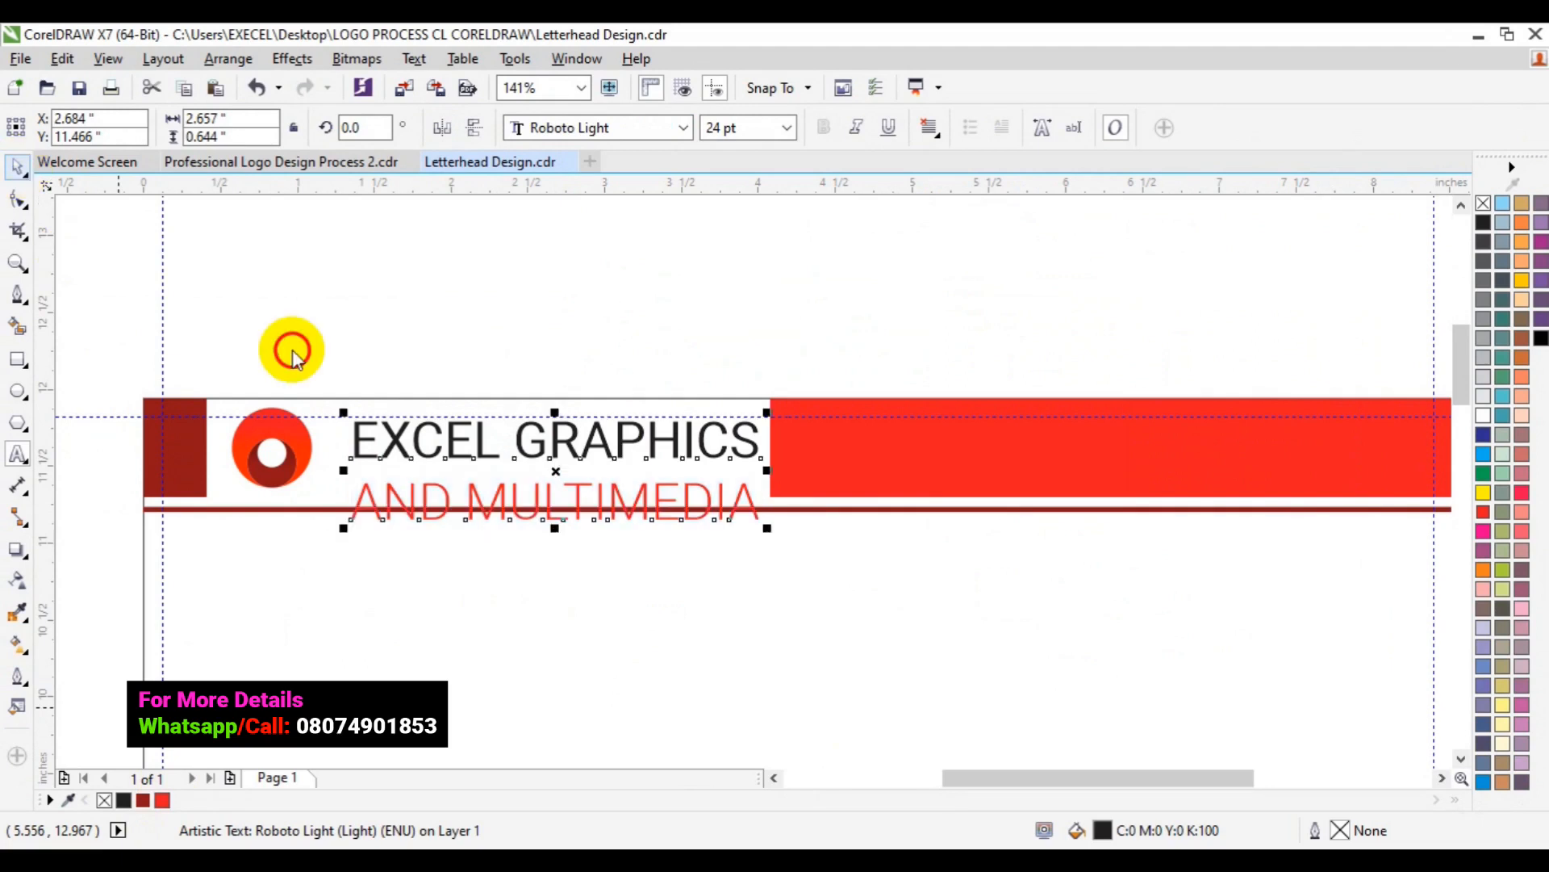
- Reduce the company name text to 18 pt
left_click(788, 131)
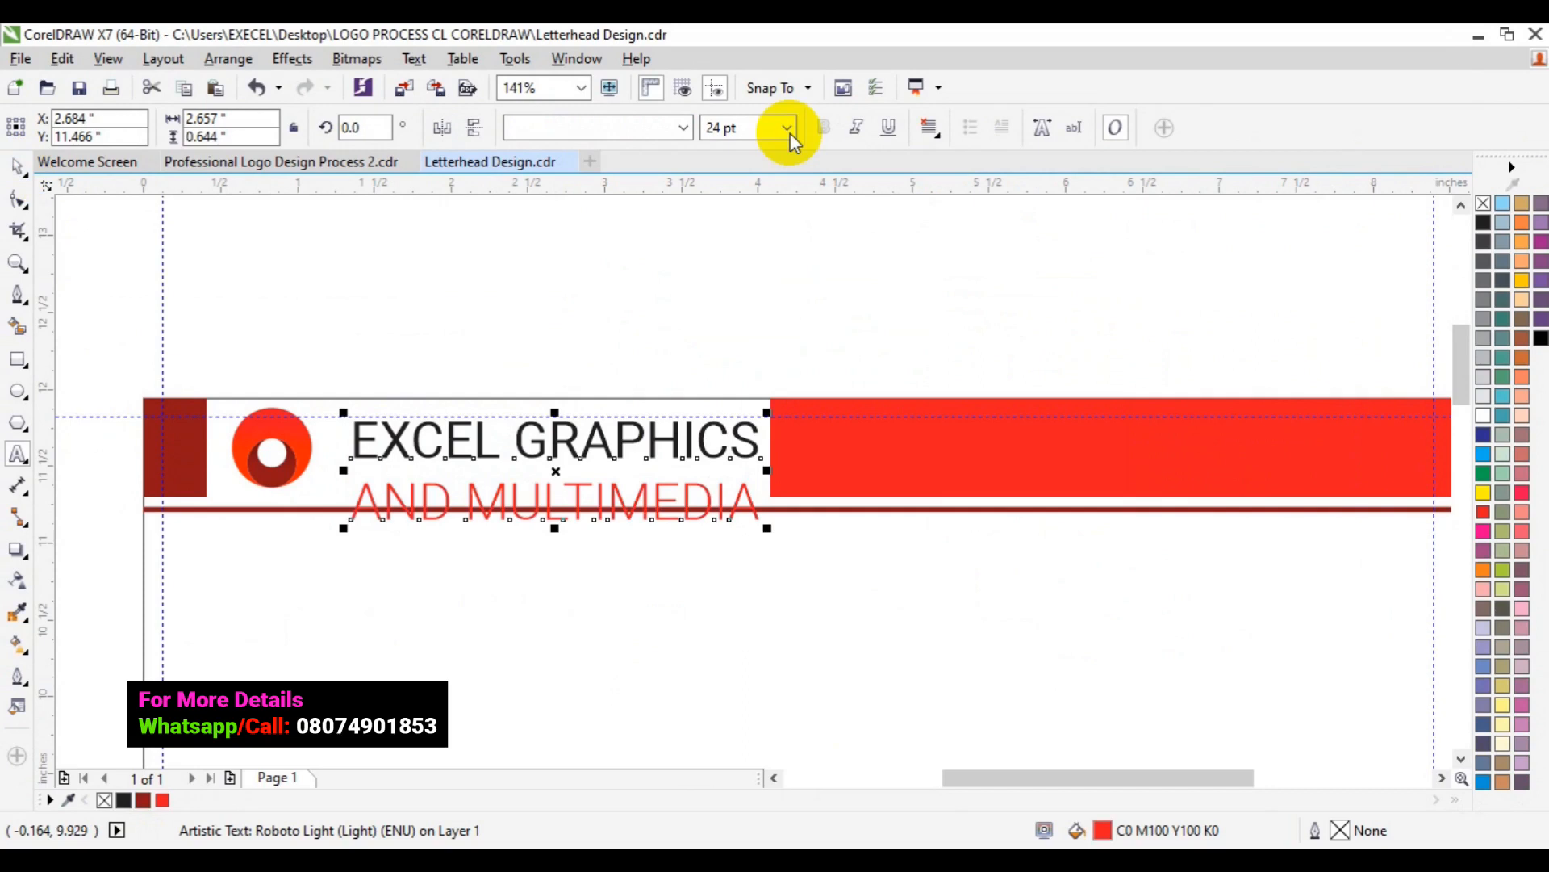
left_click(788, 129)
left_click(788, 130)
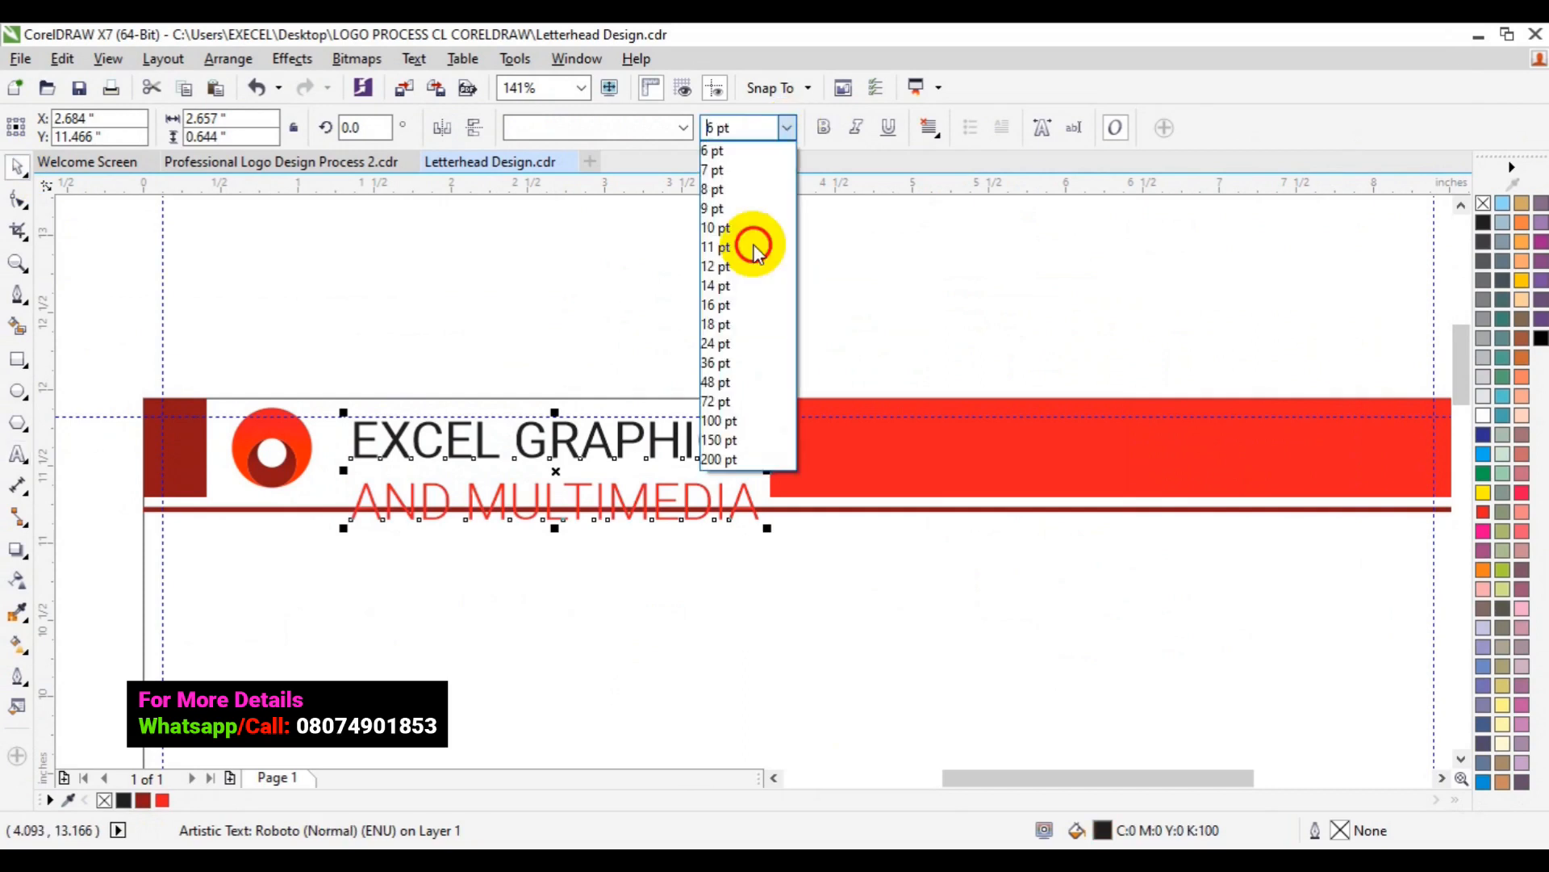
left_click(750, 325)
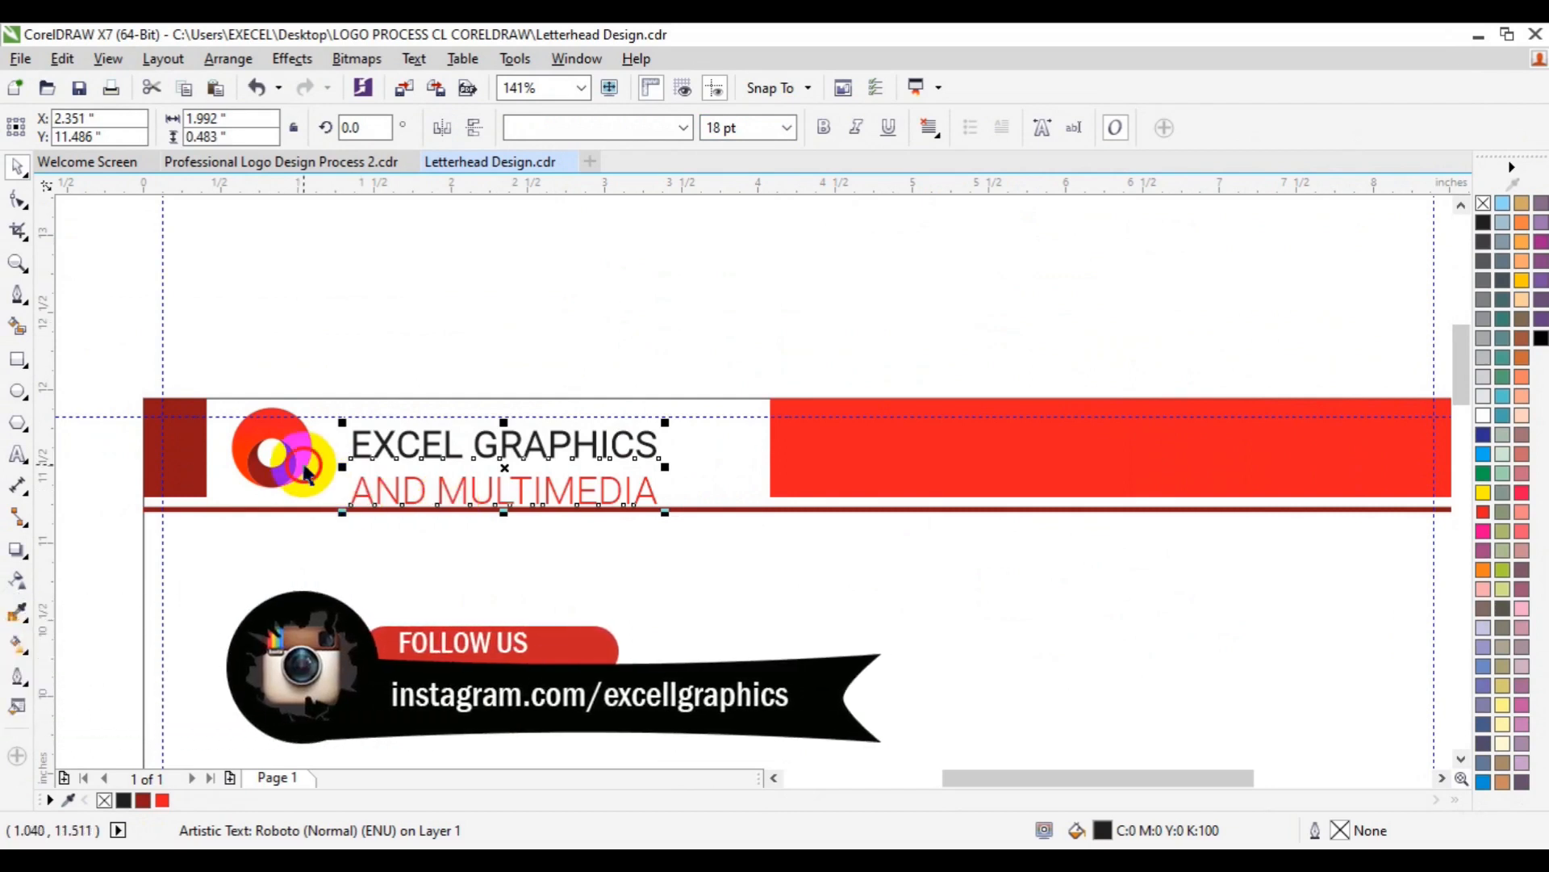
- Align the text's vertical centre with the red logo and group the two together
left_click(303, 464, "shift")
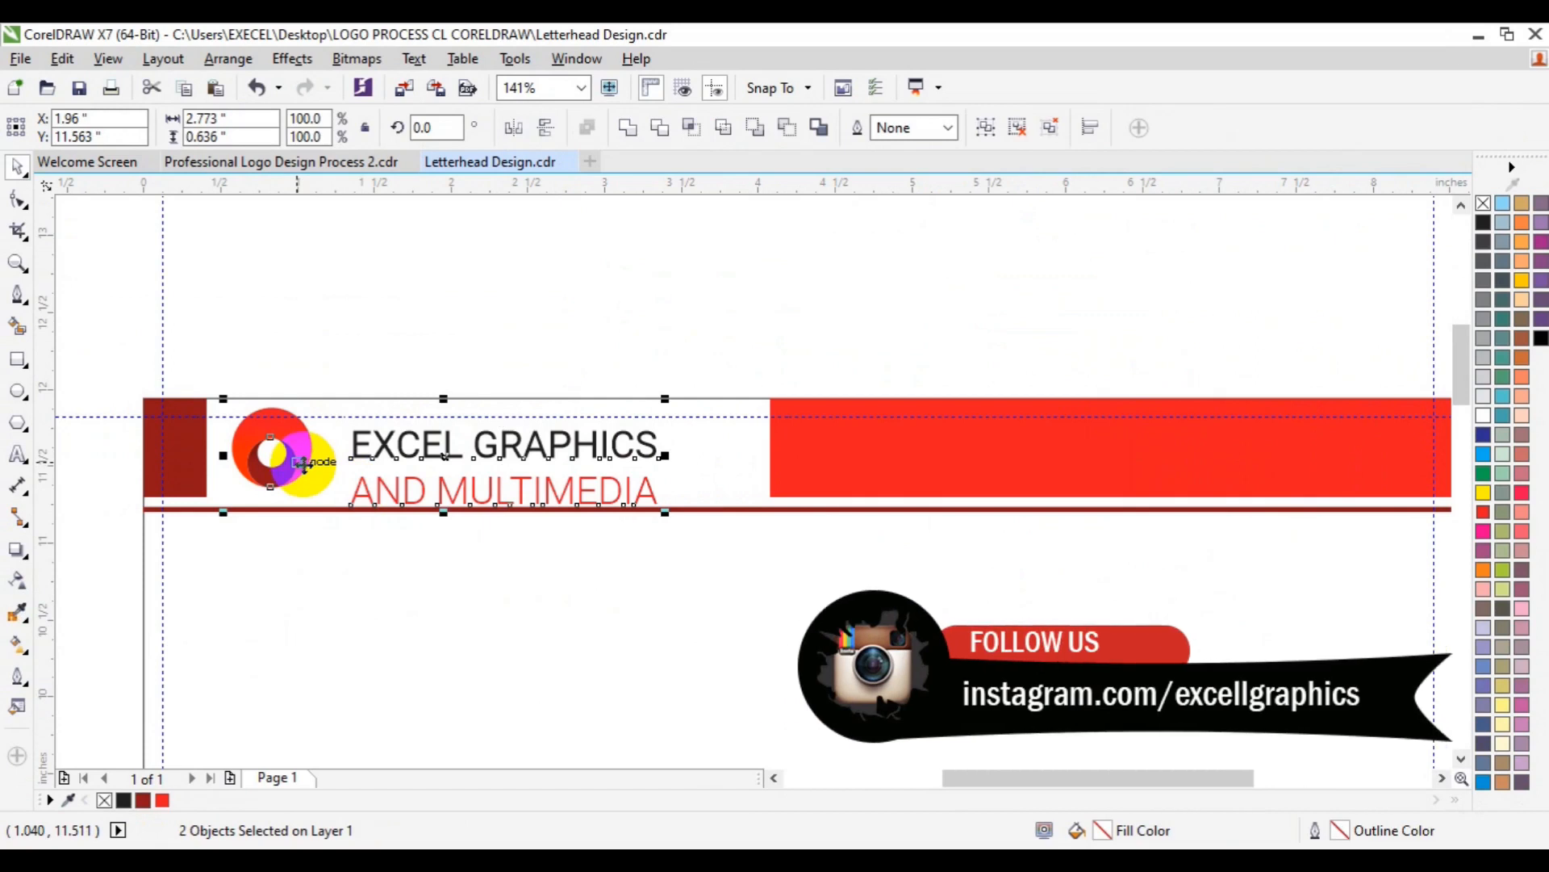
key("e")
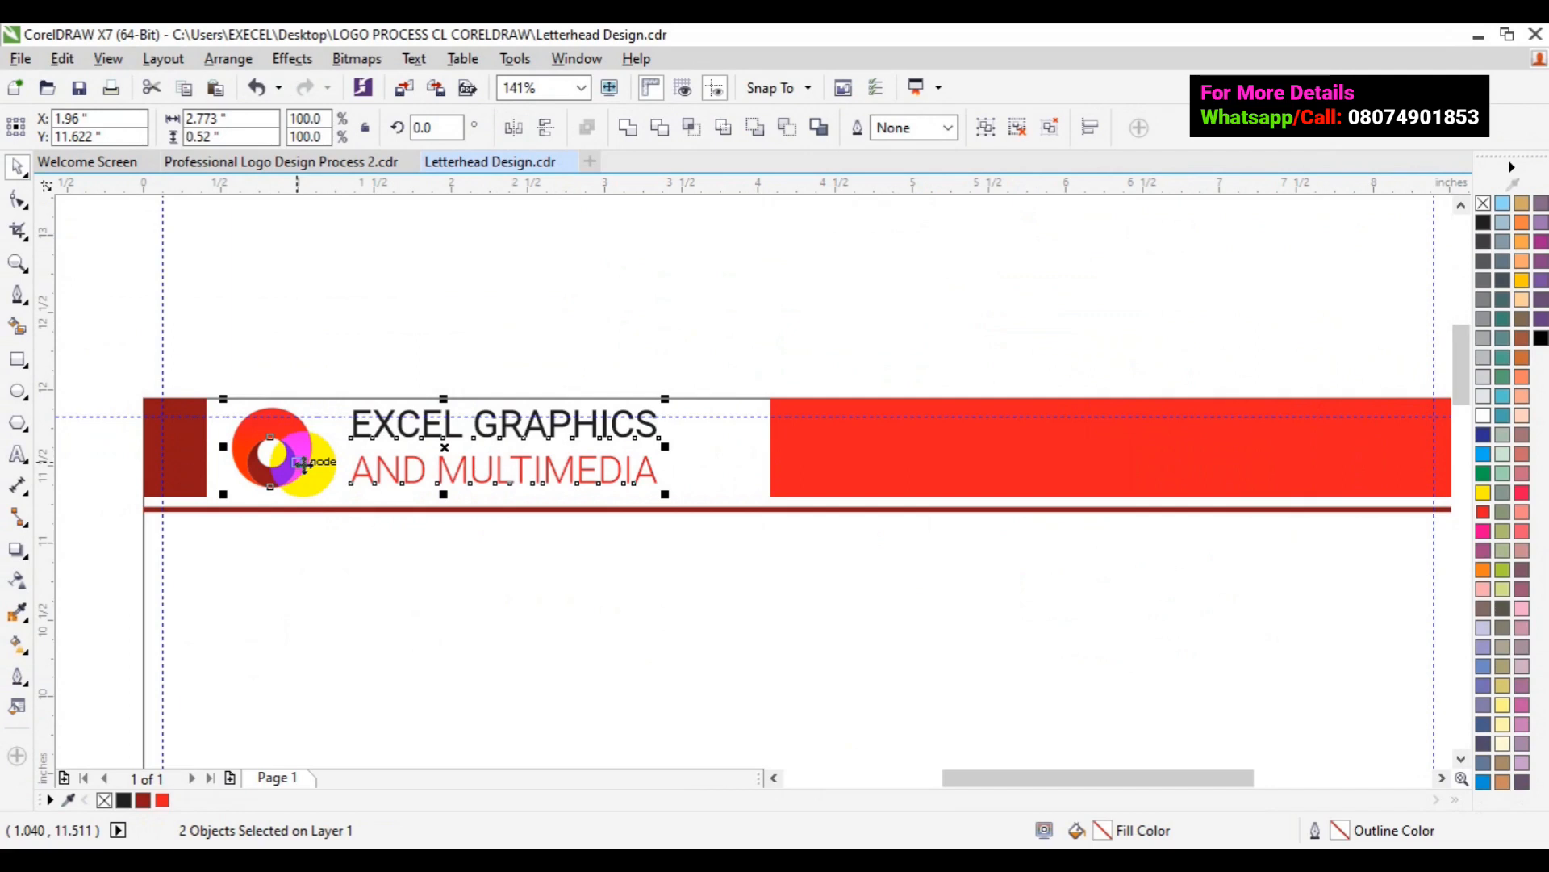
left_click(983, 129)
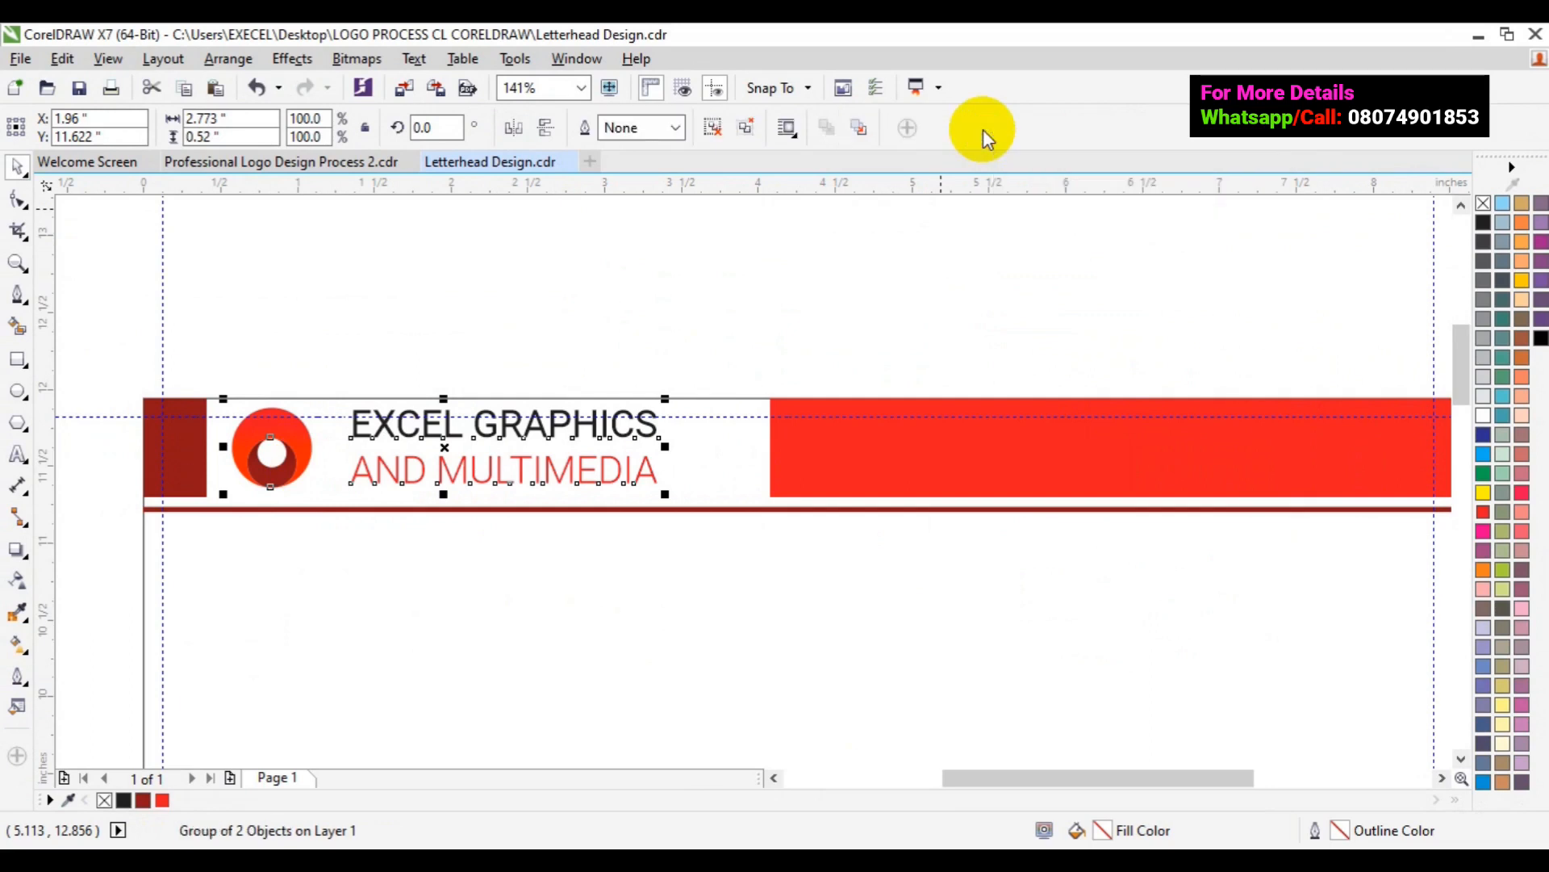
left_click(779, 443, "shift")
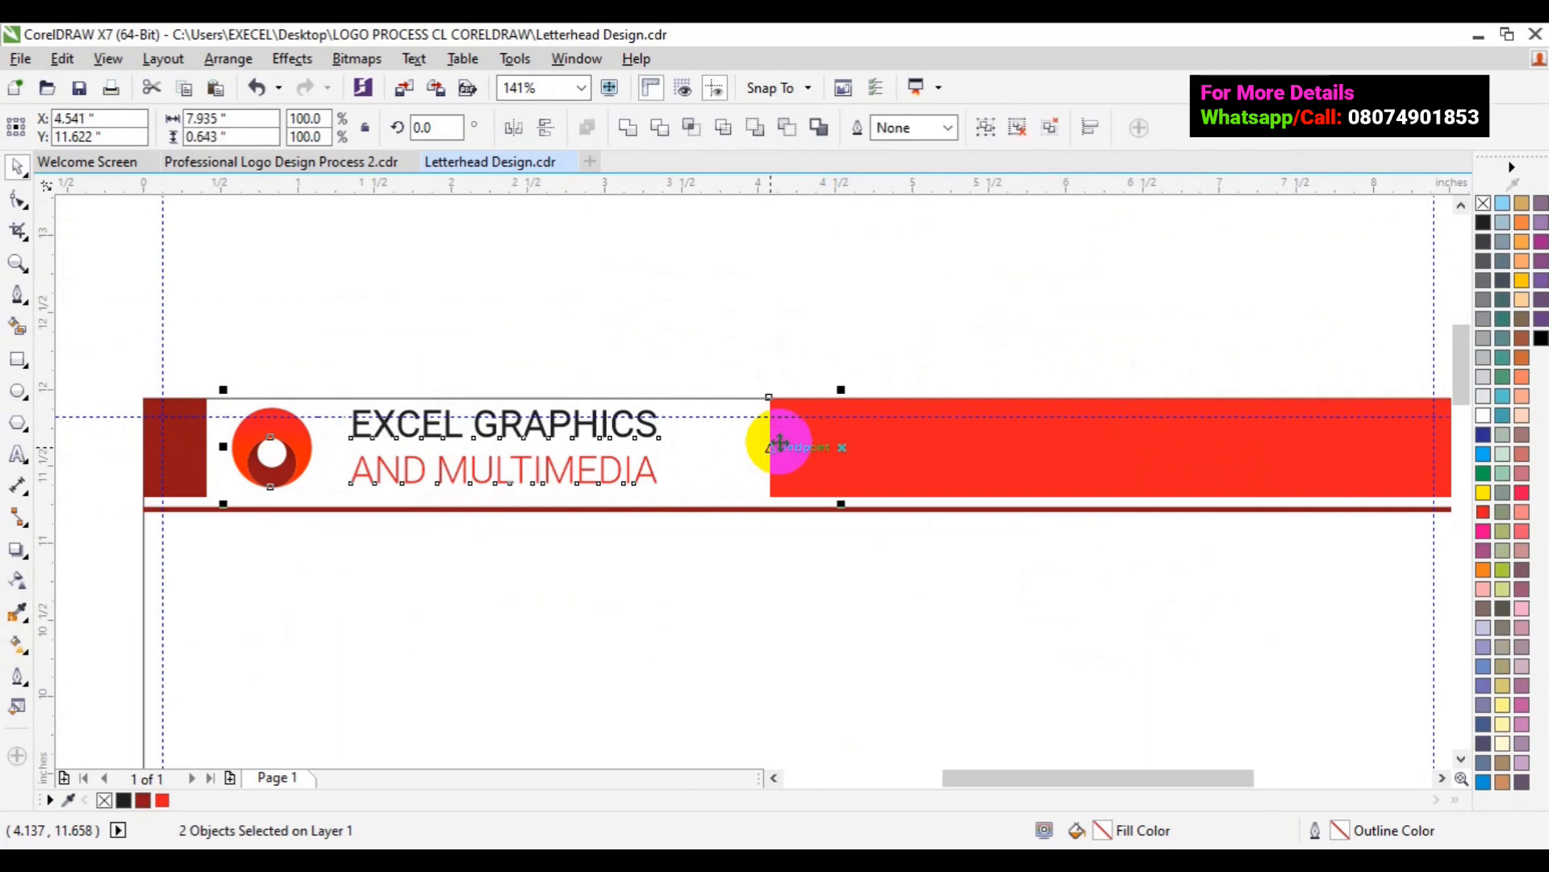
left_click(713, 318)
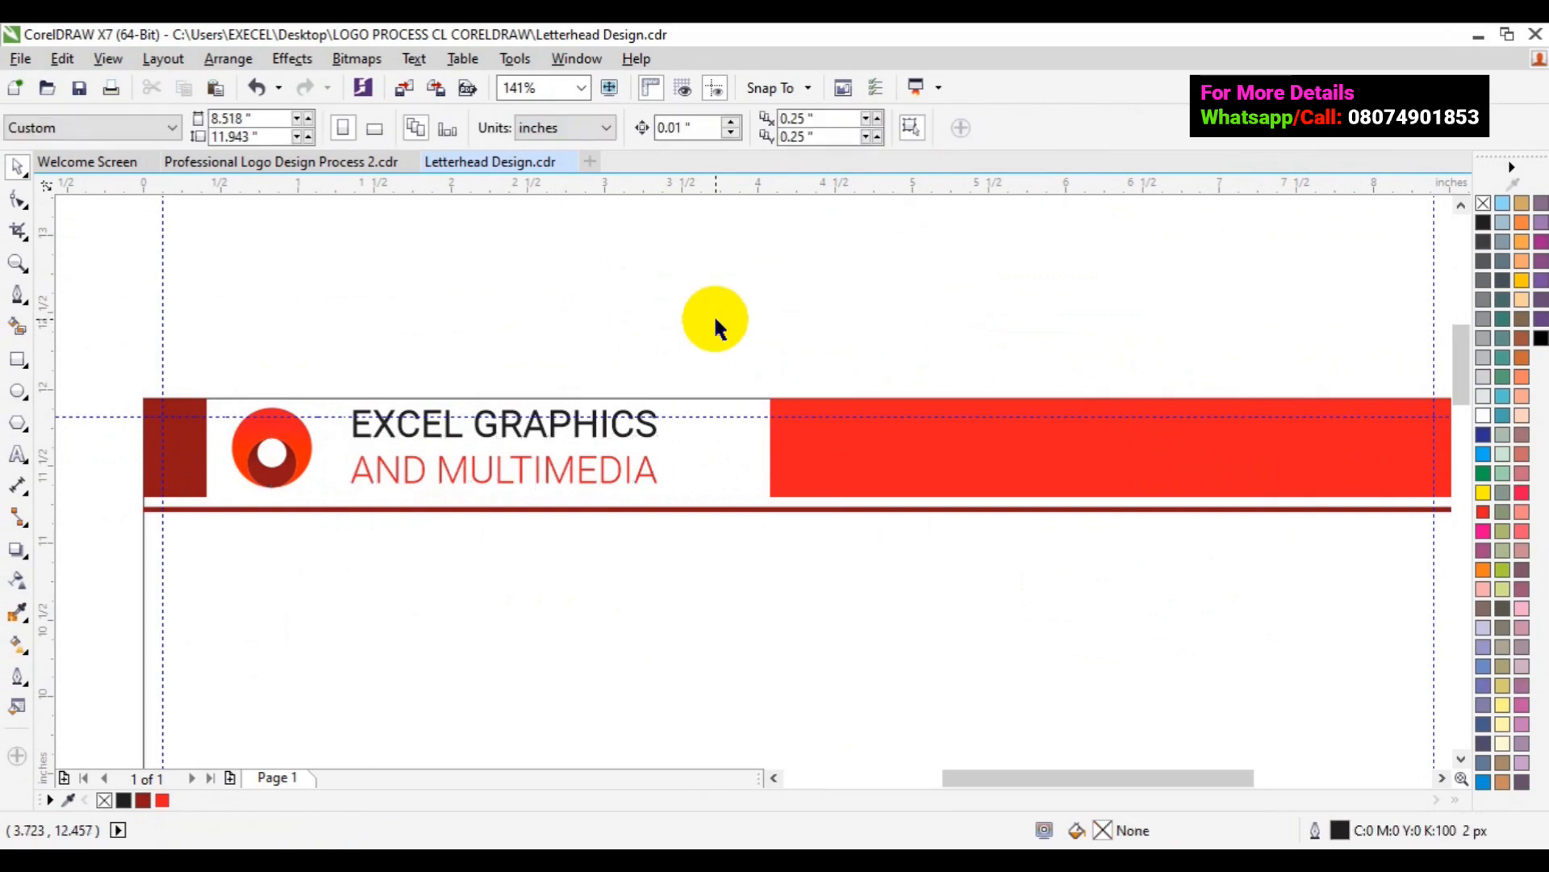
- Zoom out to 70% and scroll down to the black striped footer at the page bottom
left_click(17, 263)
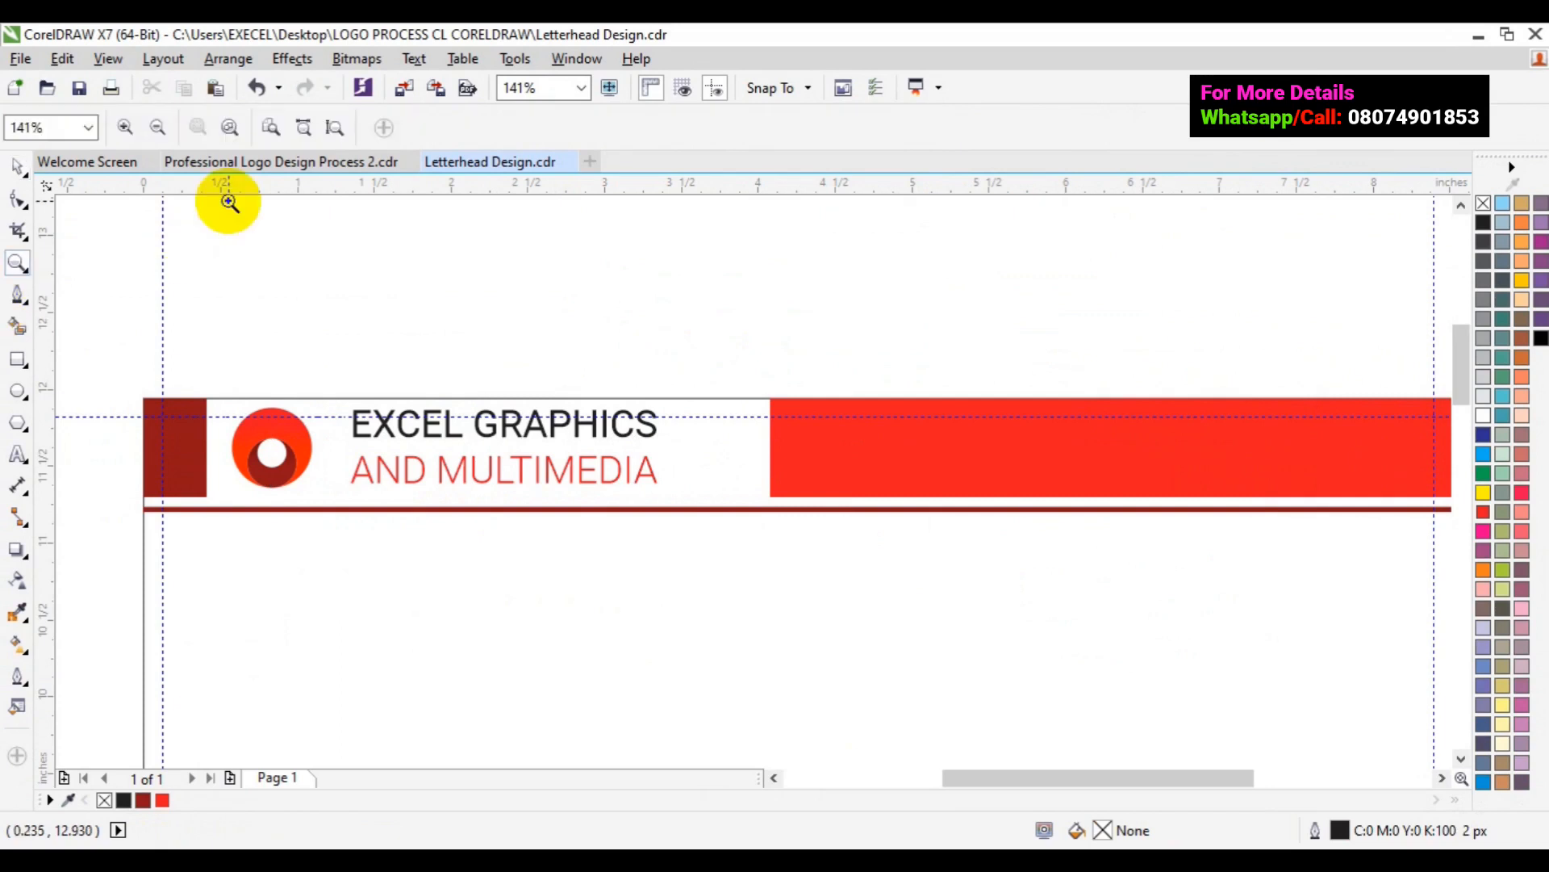
left_click(164, 132)
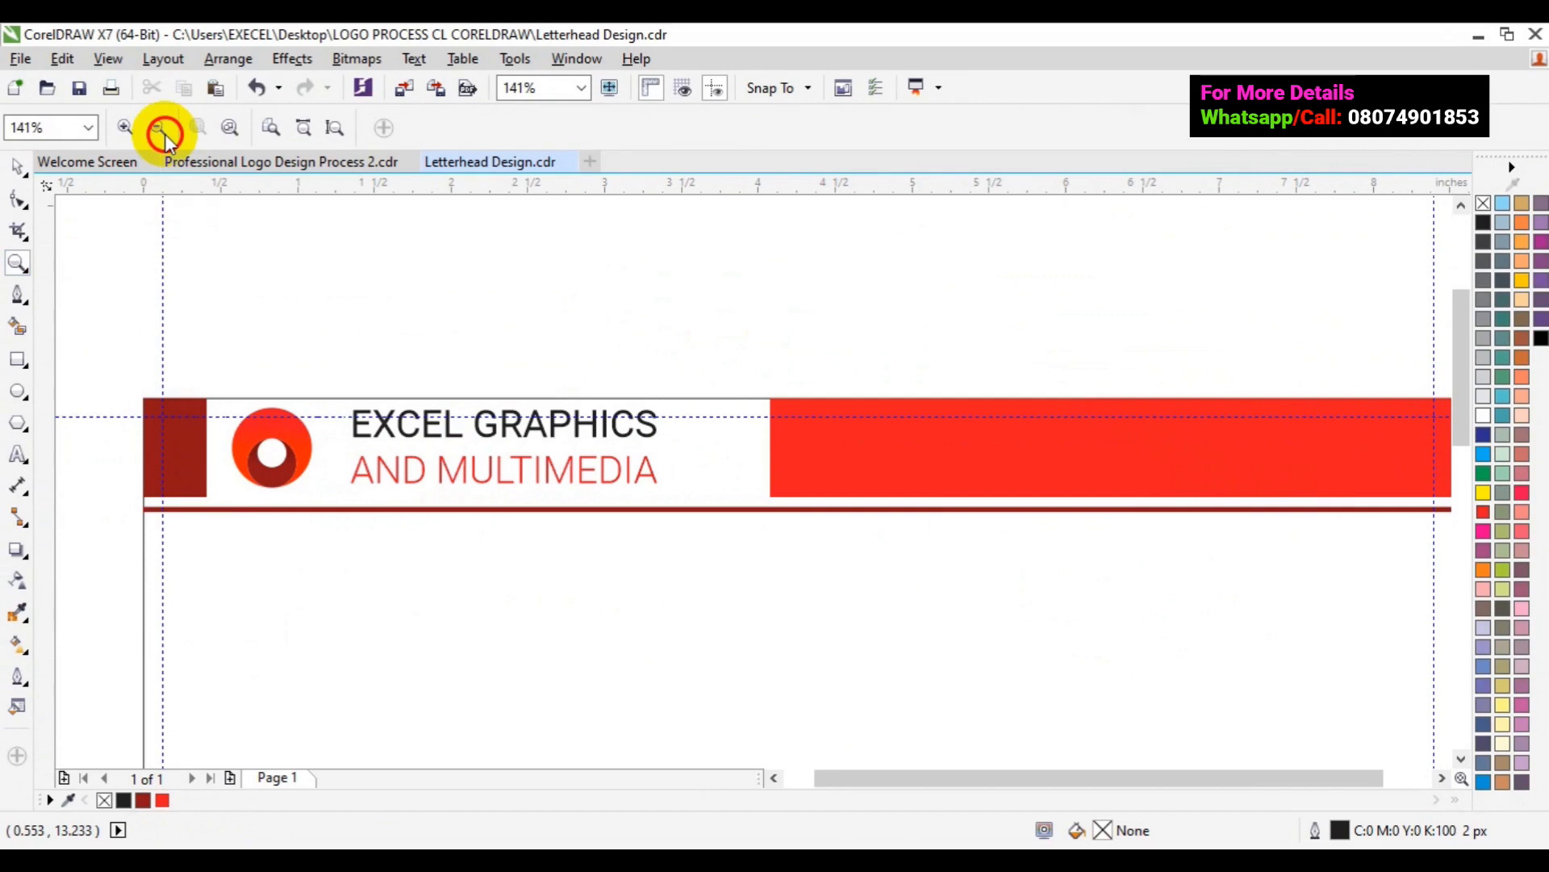
left_click(164, 132)
left_click(21, 168)
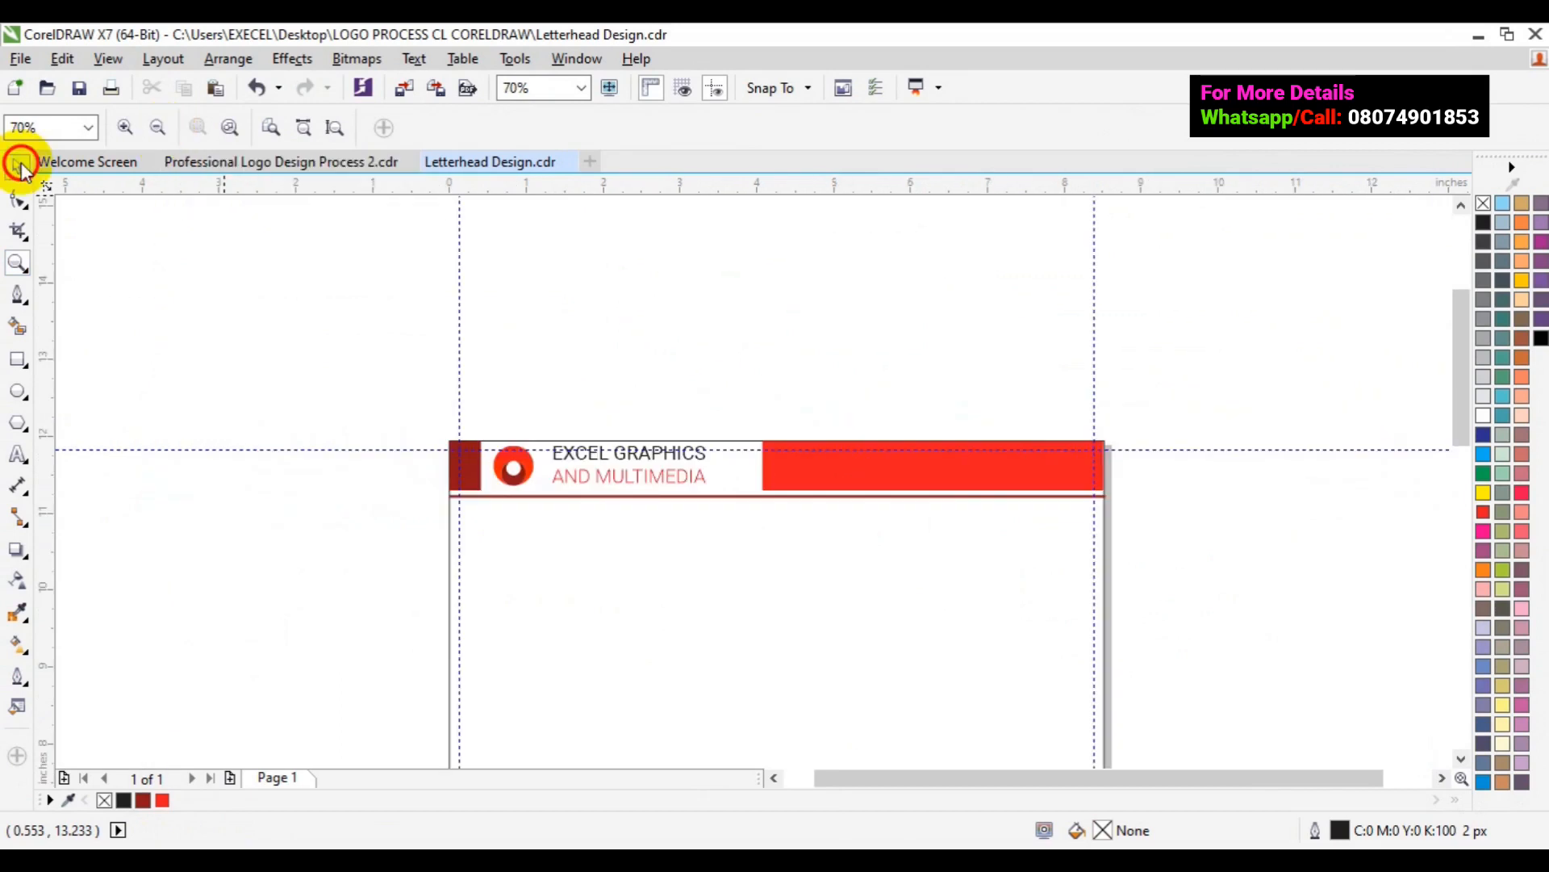
left_click_drag(1462, 424, 1464, 472)
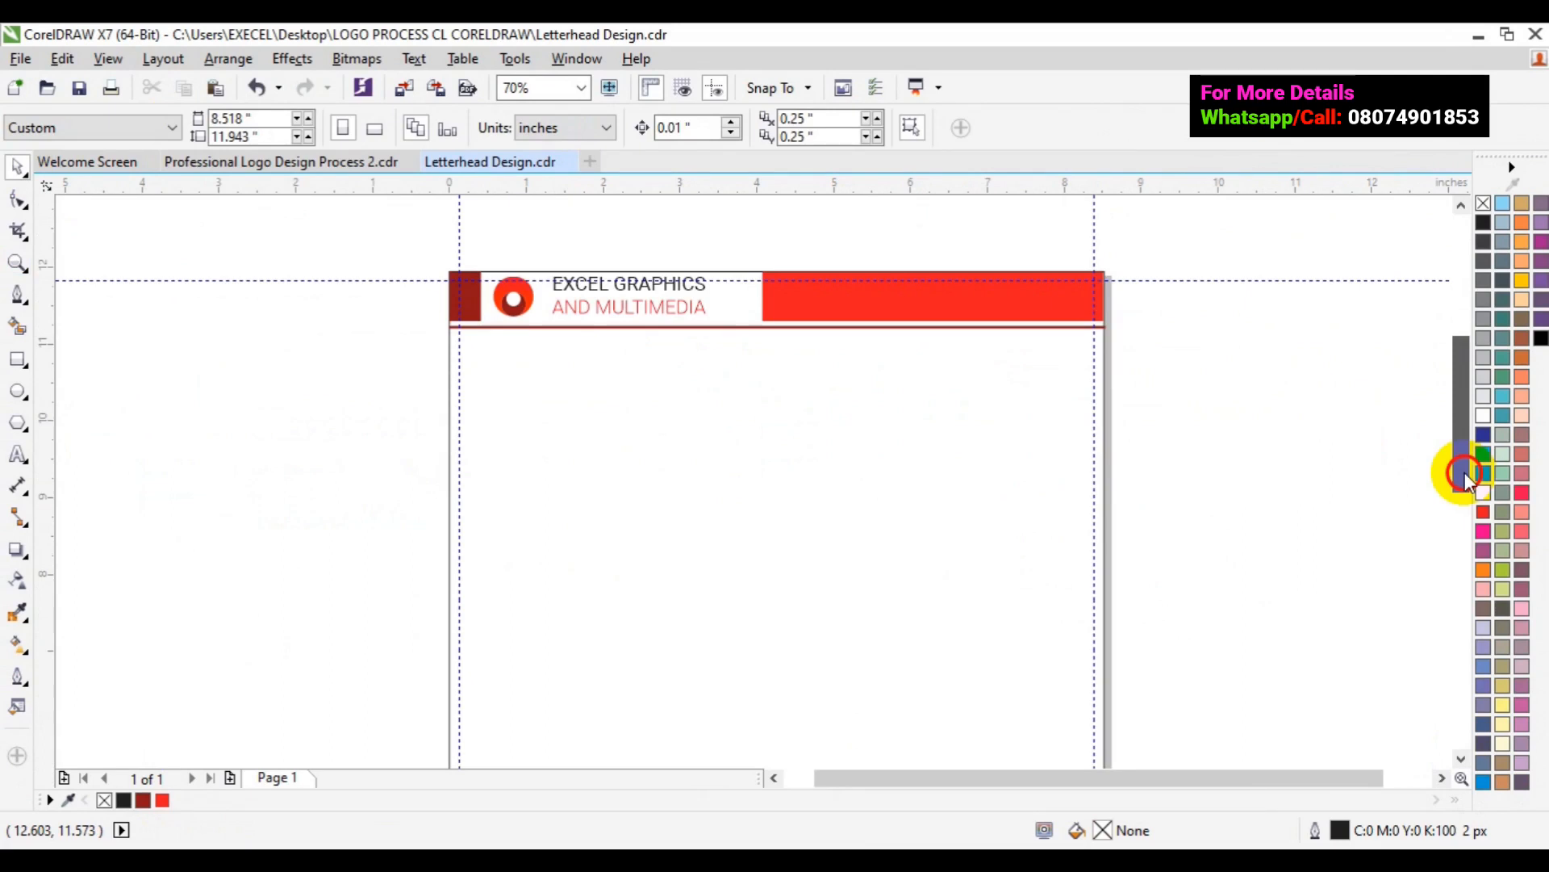
left_click_drag(1465, 472, 1477, 623)
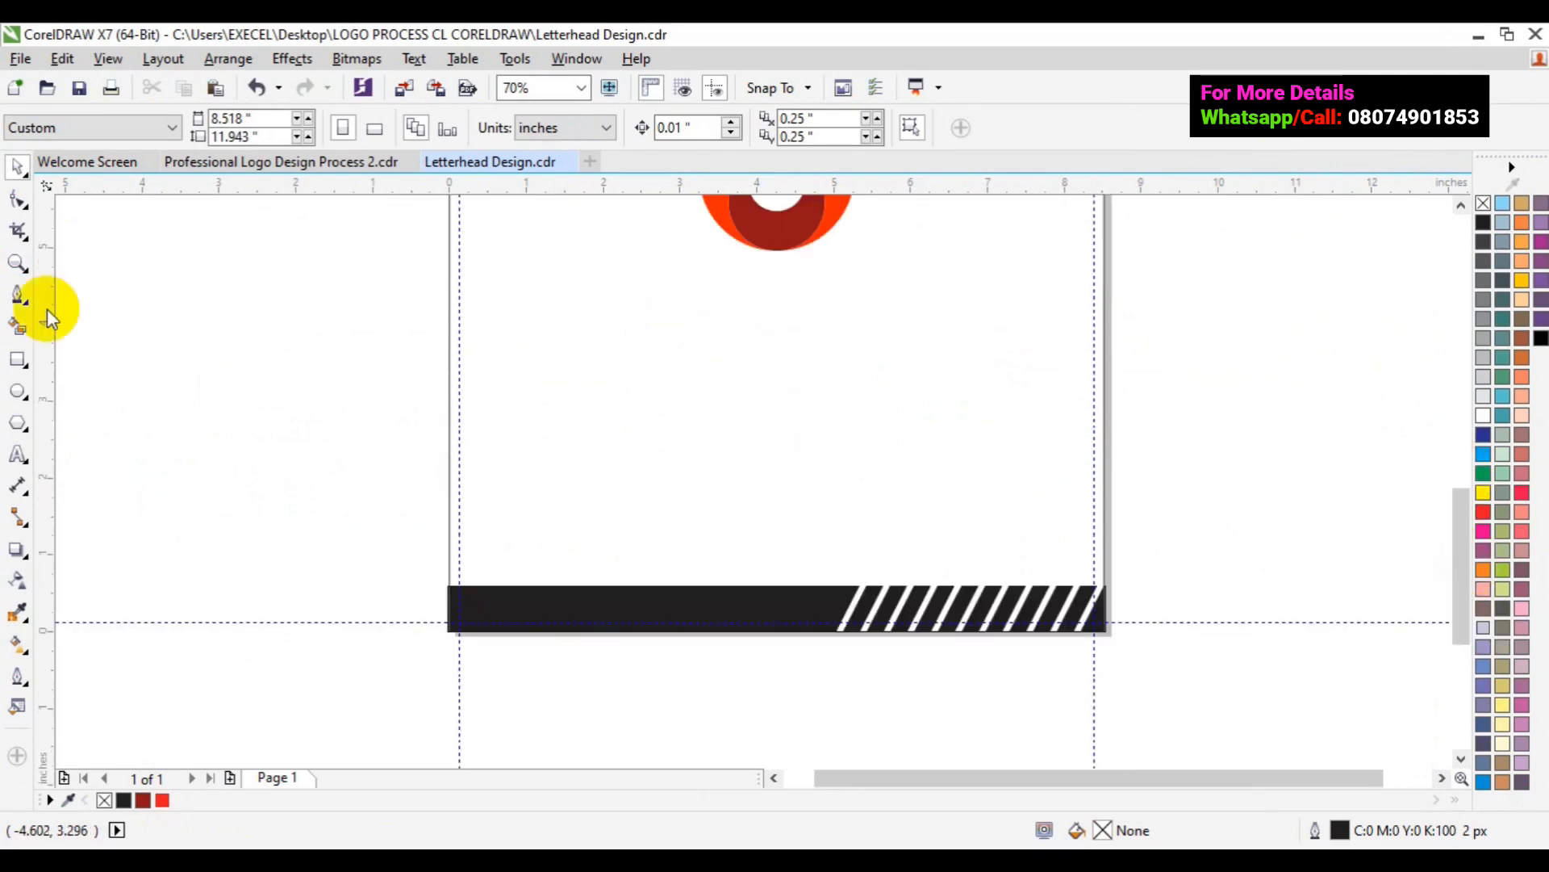
key("z")
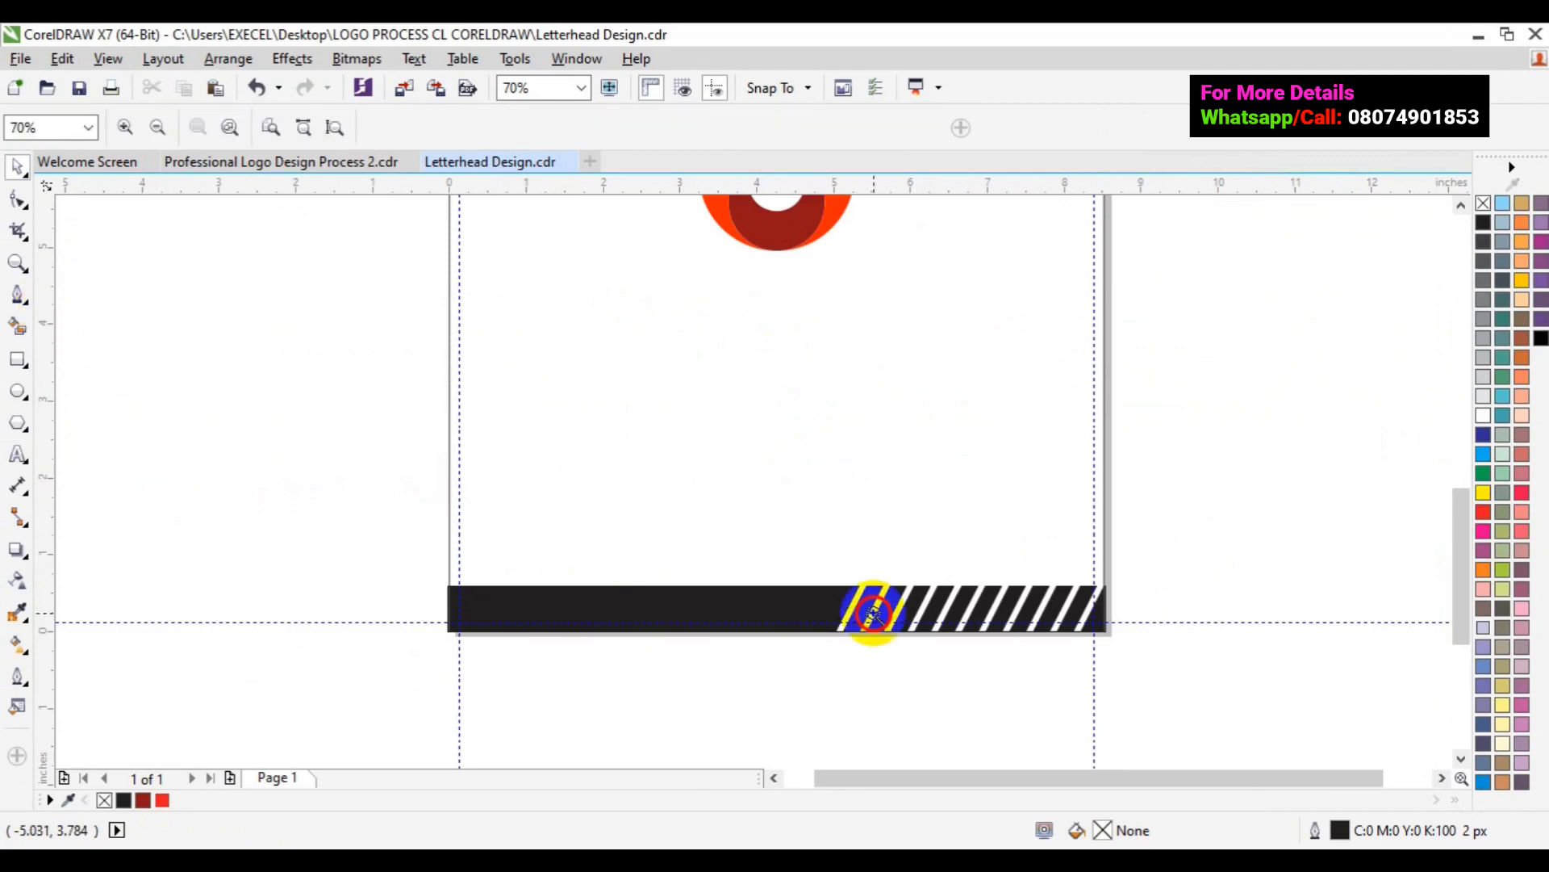
- Zoom in on the footer and fill its left black rectangle red
left_click(873, 613)
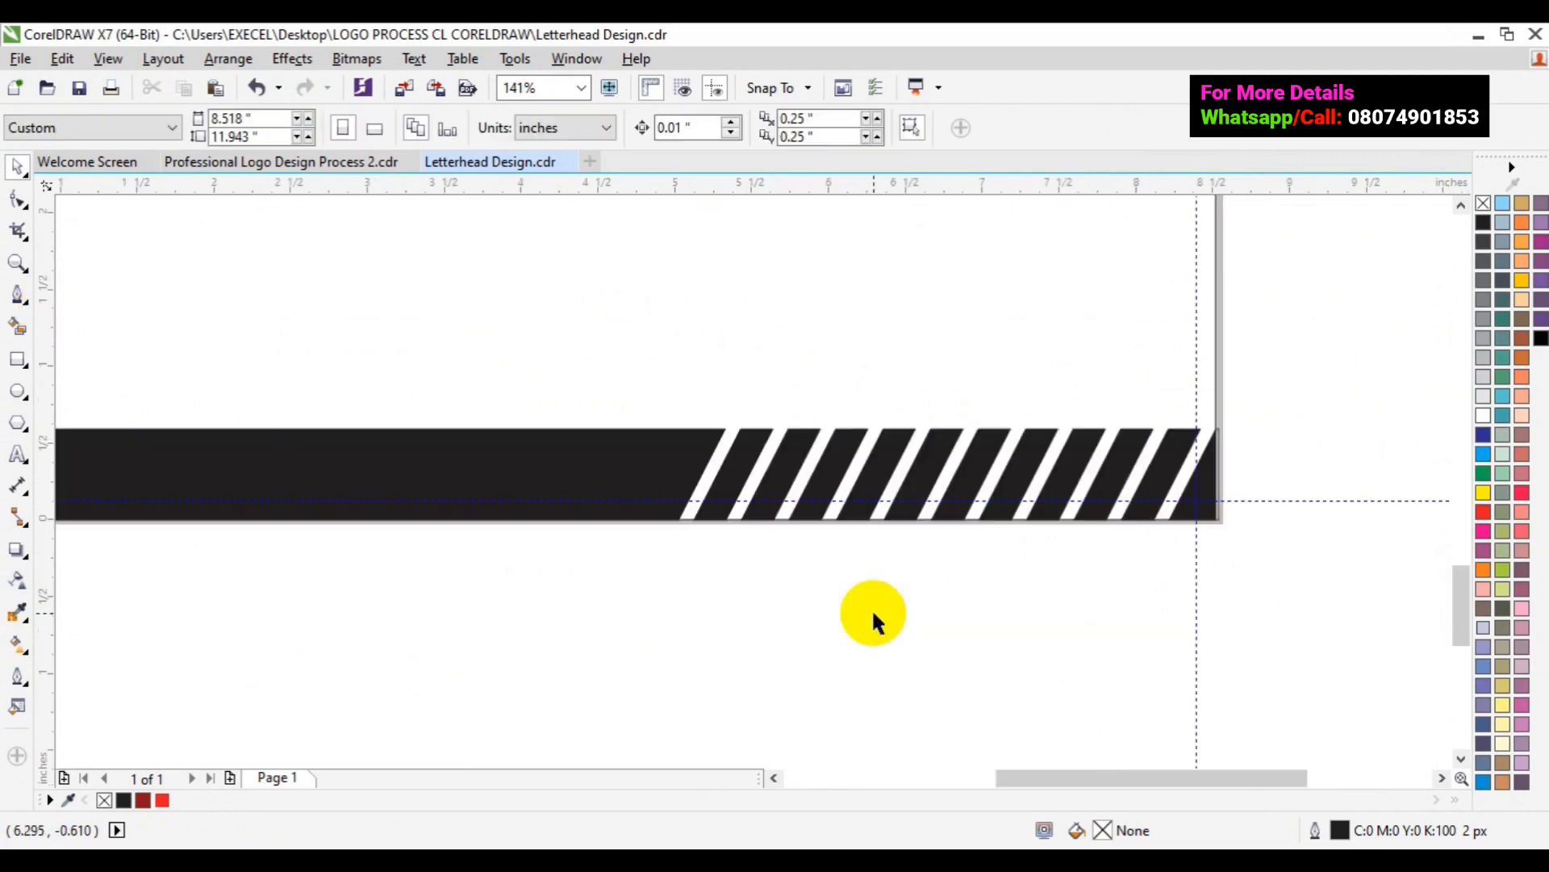
left_click(772, 777)
left_click(184, 455)
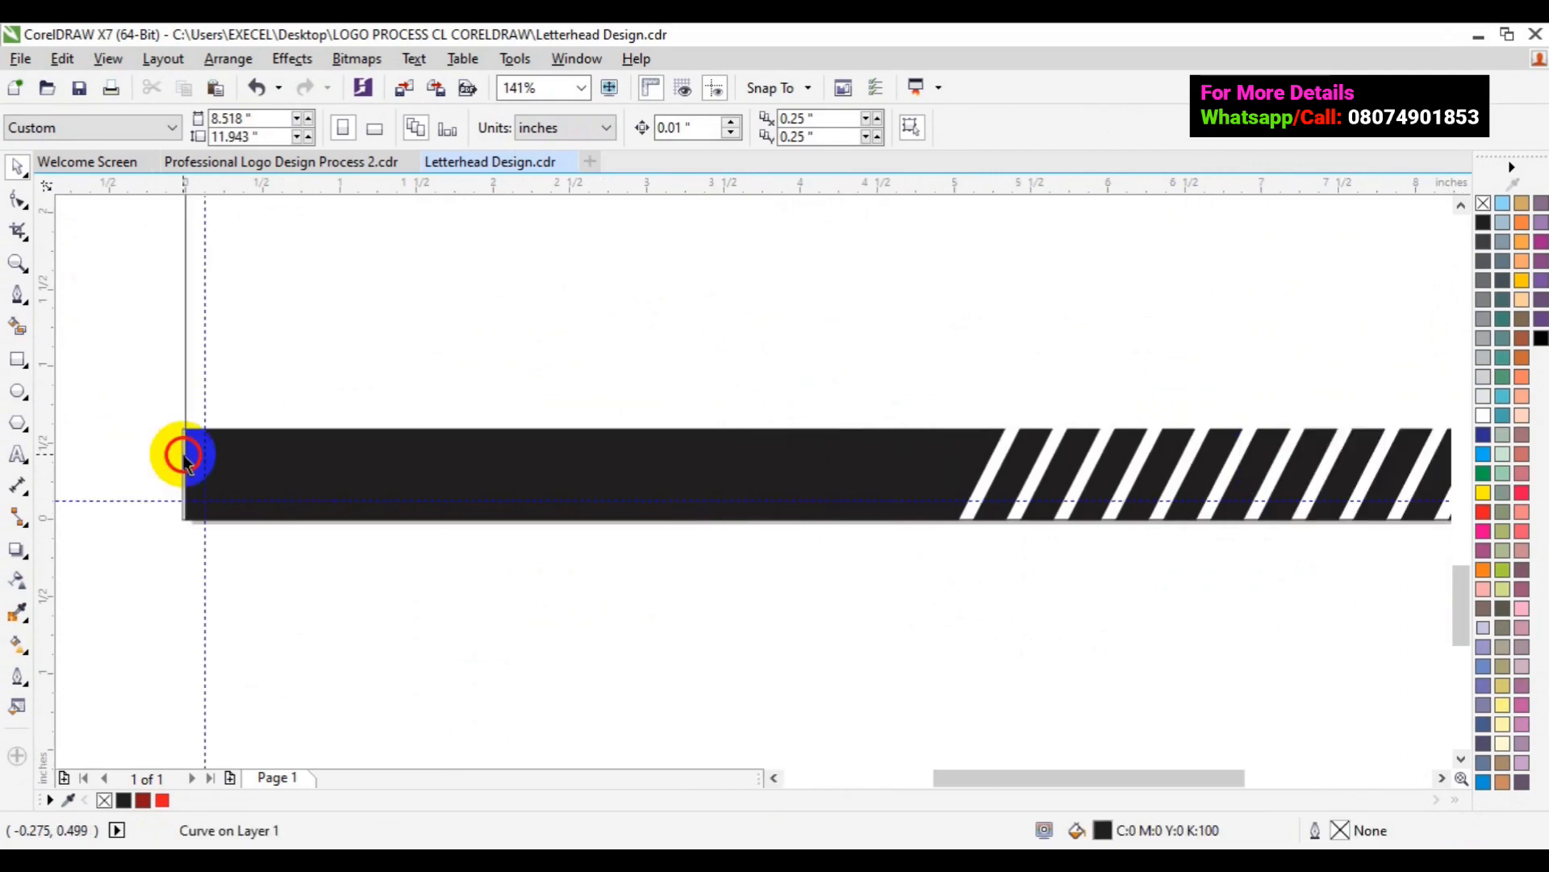
left_click(183, 455)
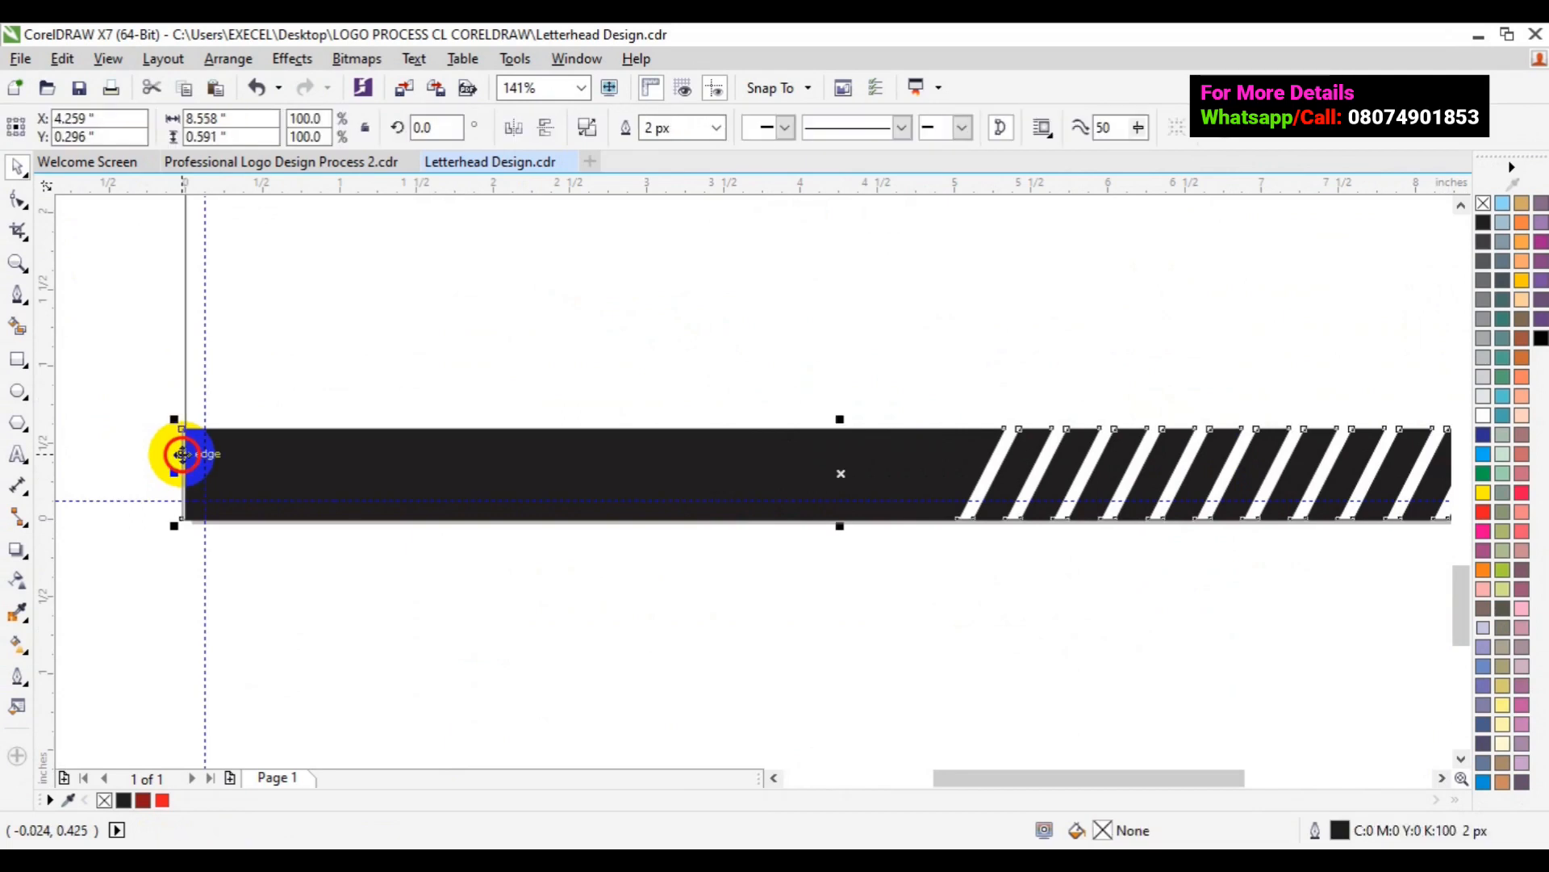
left_click(298, 459)
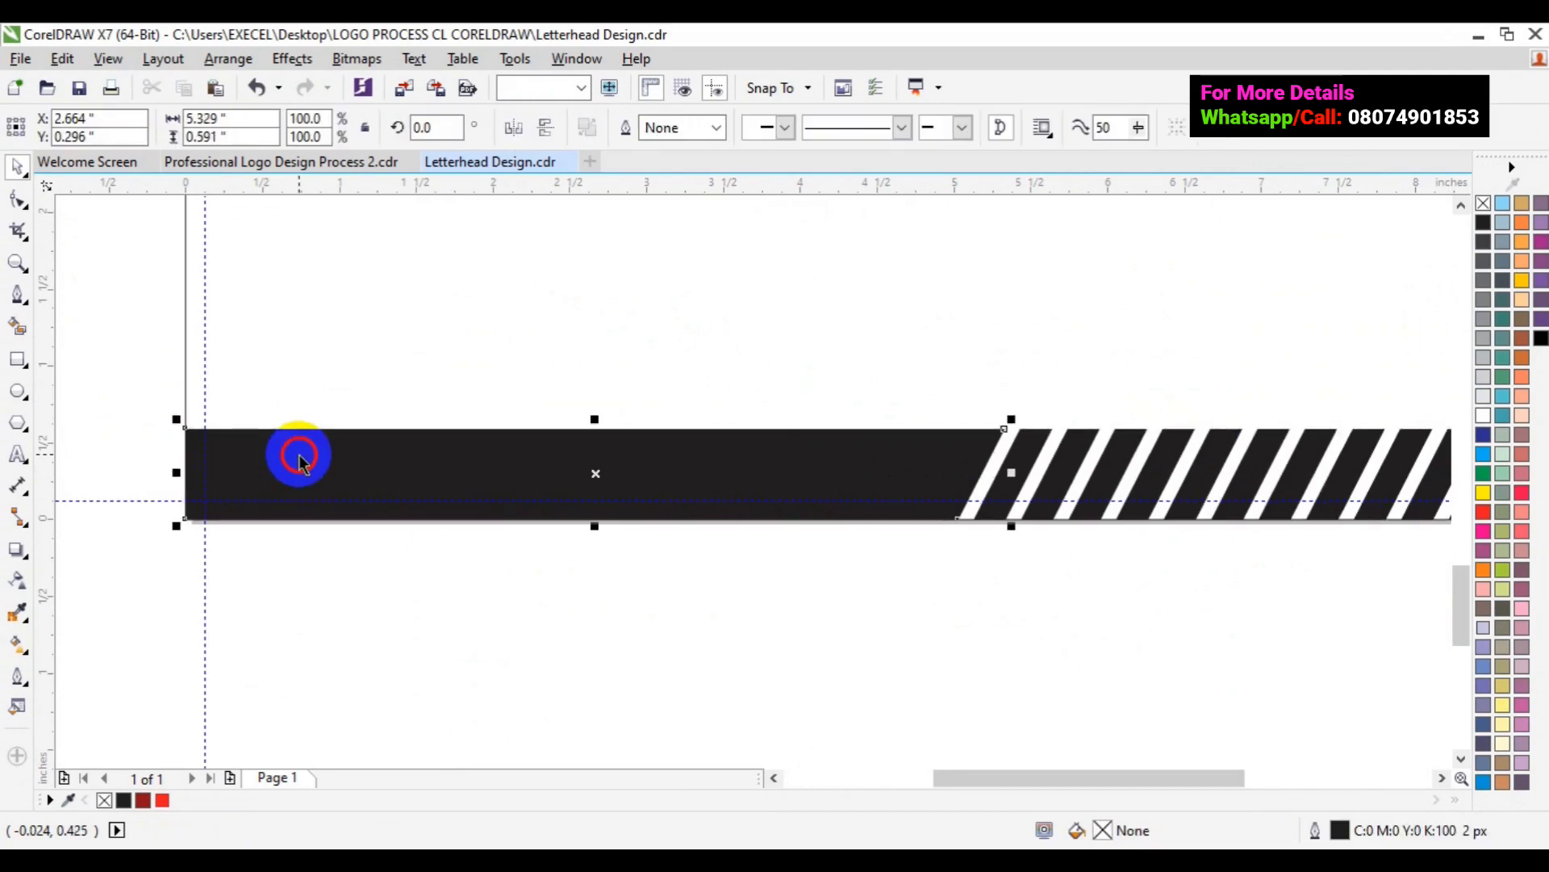
left_click(162, 799)
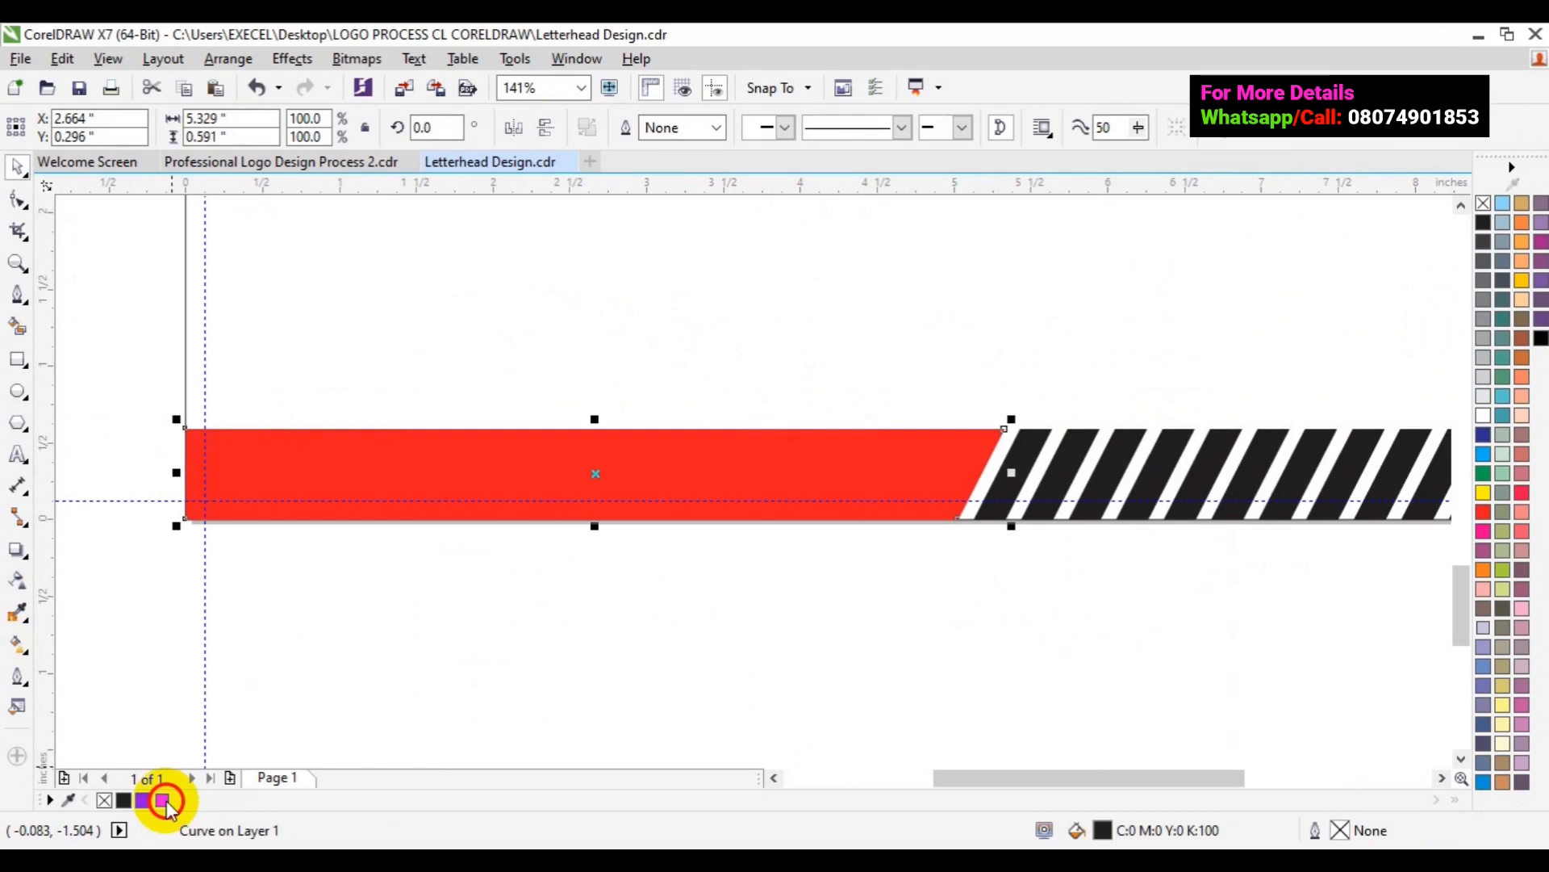
- Recolour the first three black stripes dark red, red and dark red
left_click(1015, 436)
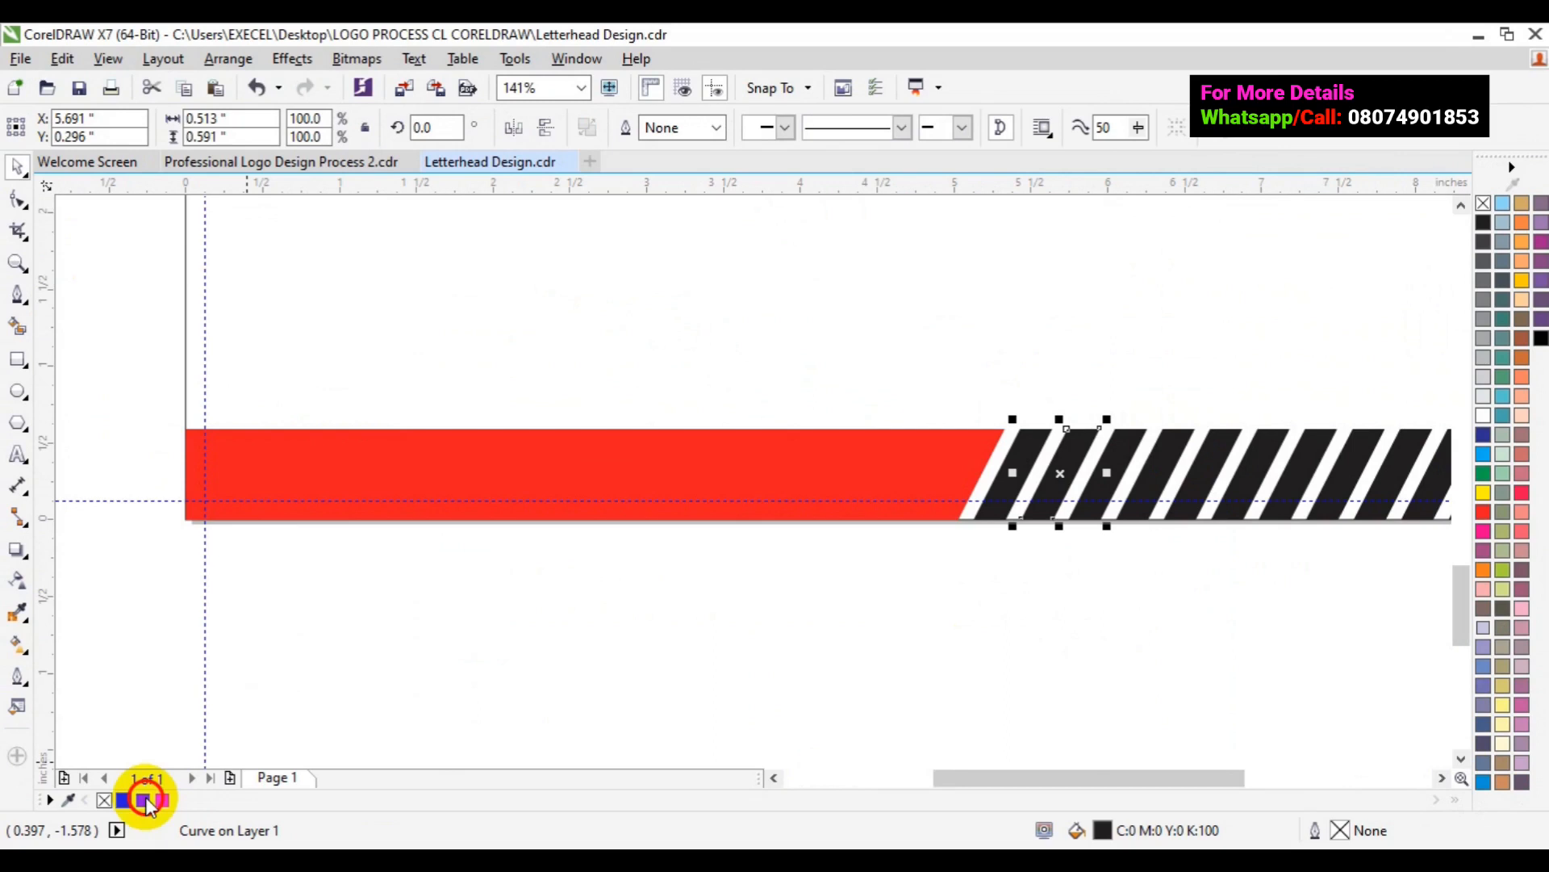
left_click(144, 800)
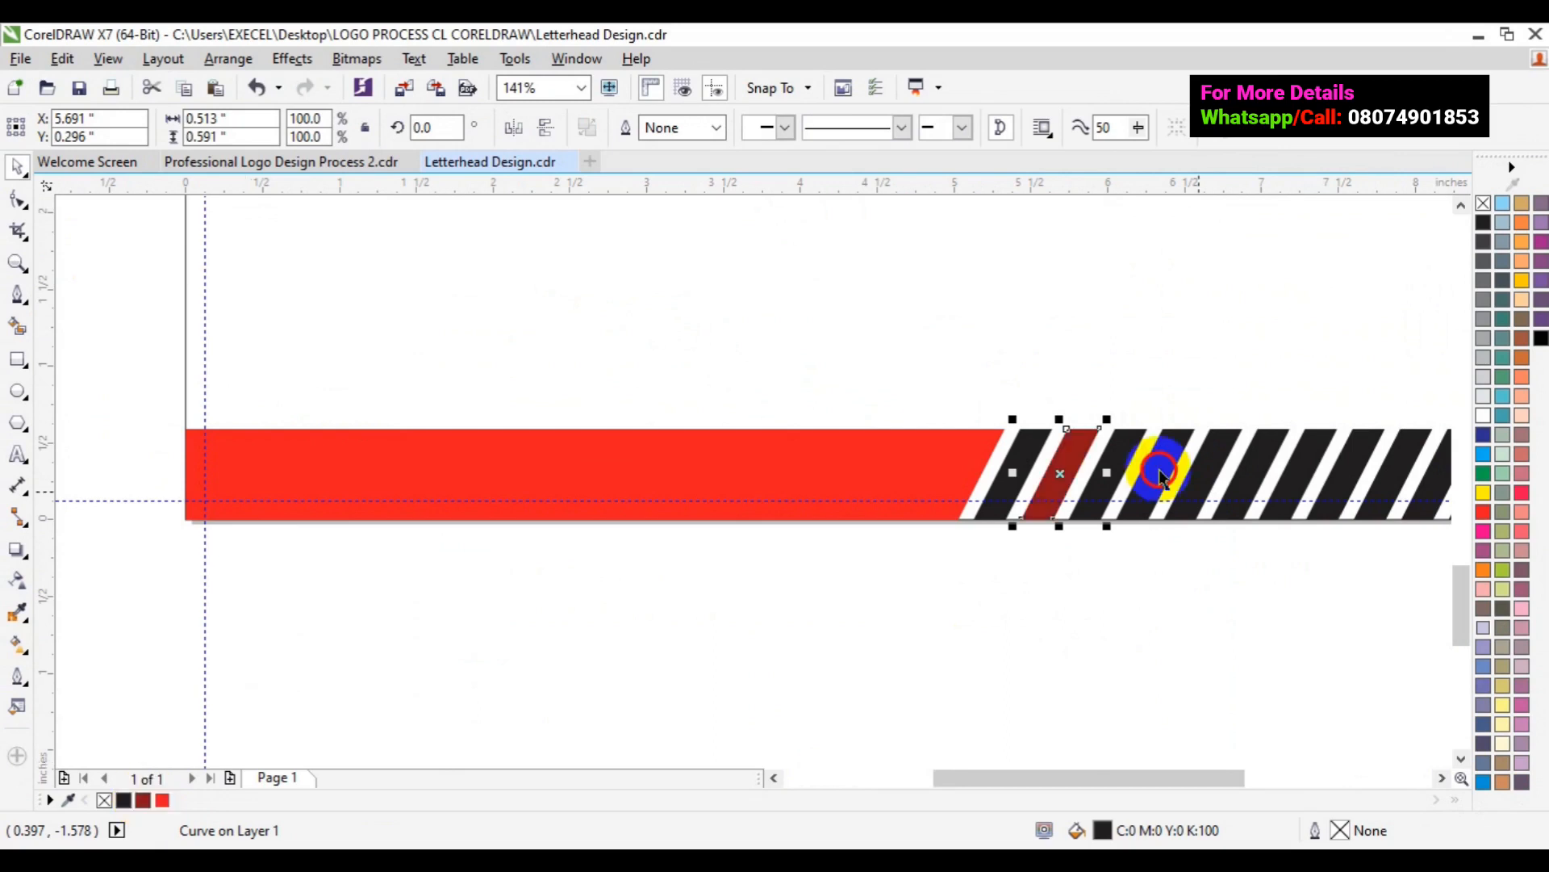
left_click(1160, 475)
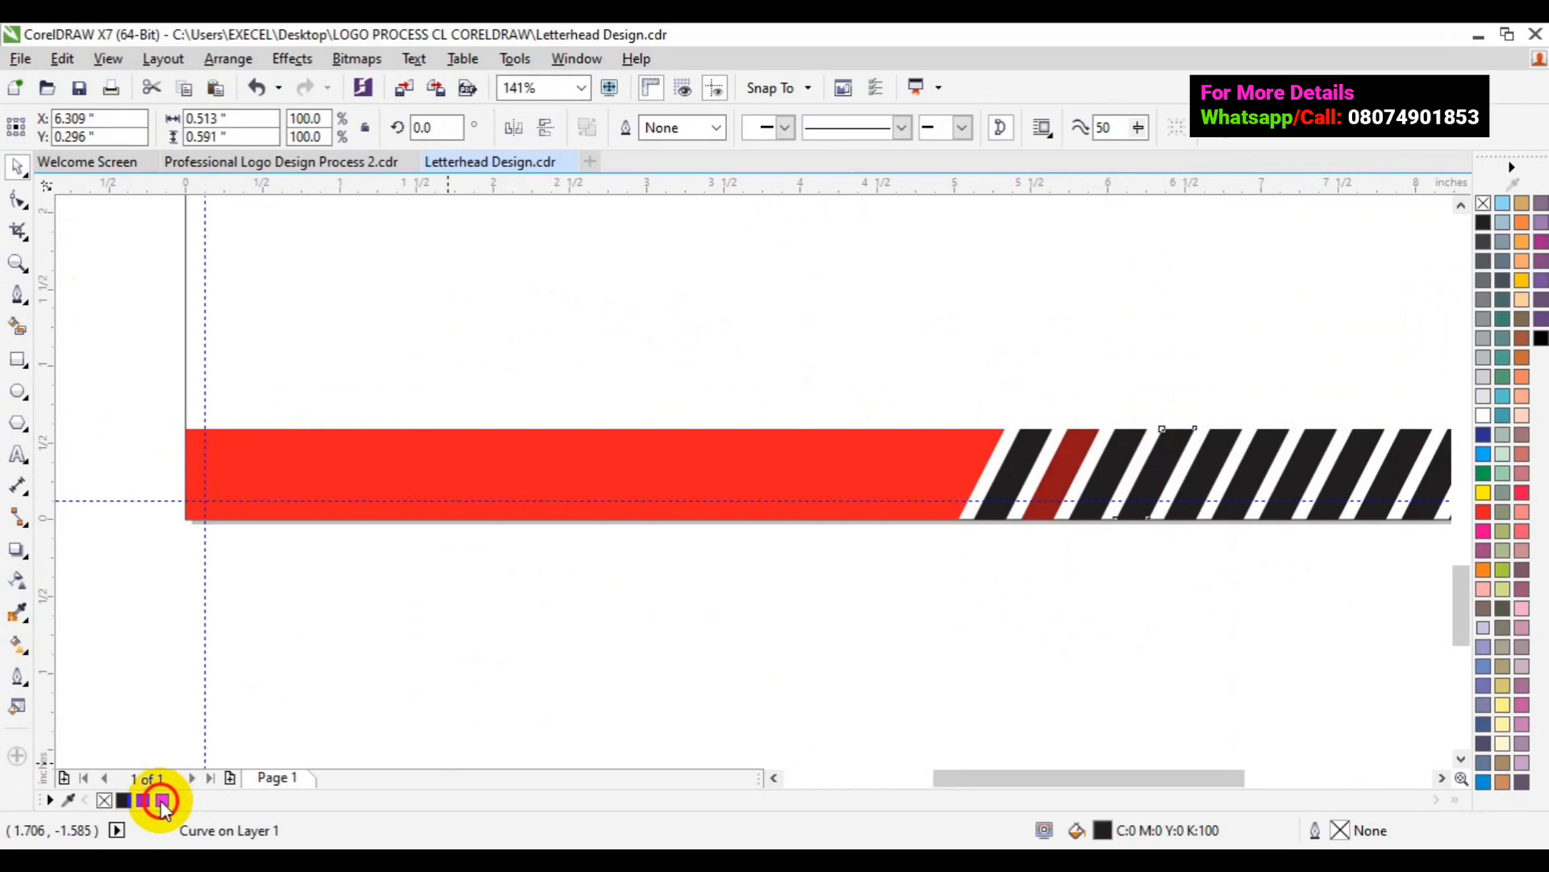
left_click(1225, 482)
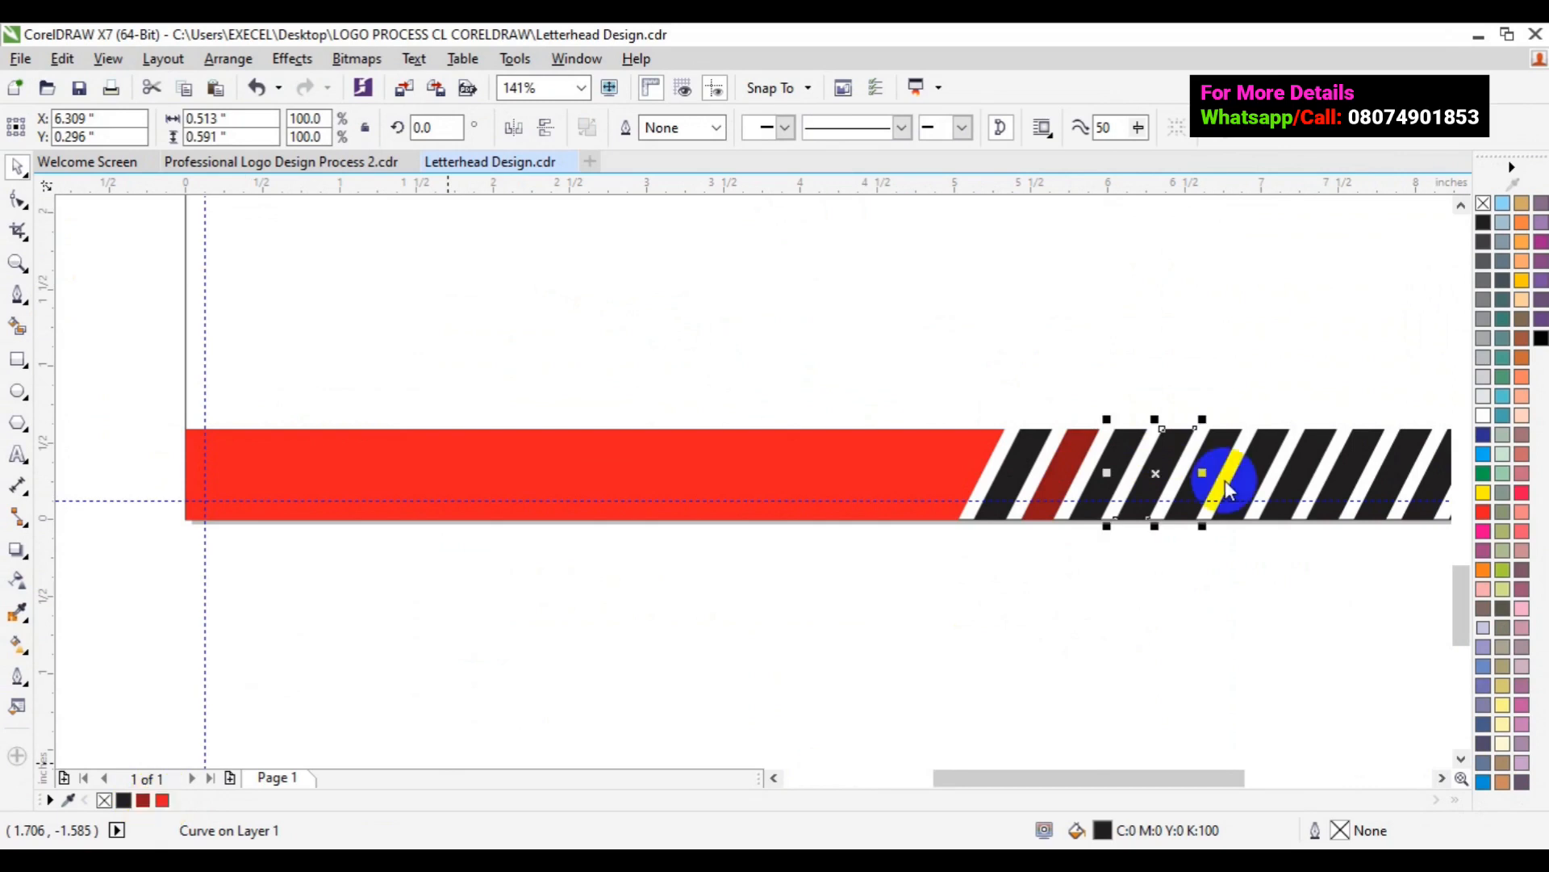
left_click(163, 800)
left_click(1225, 488)
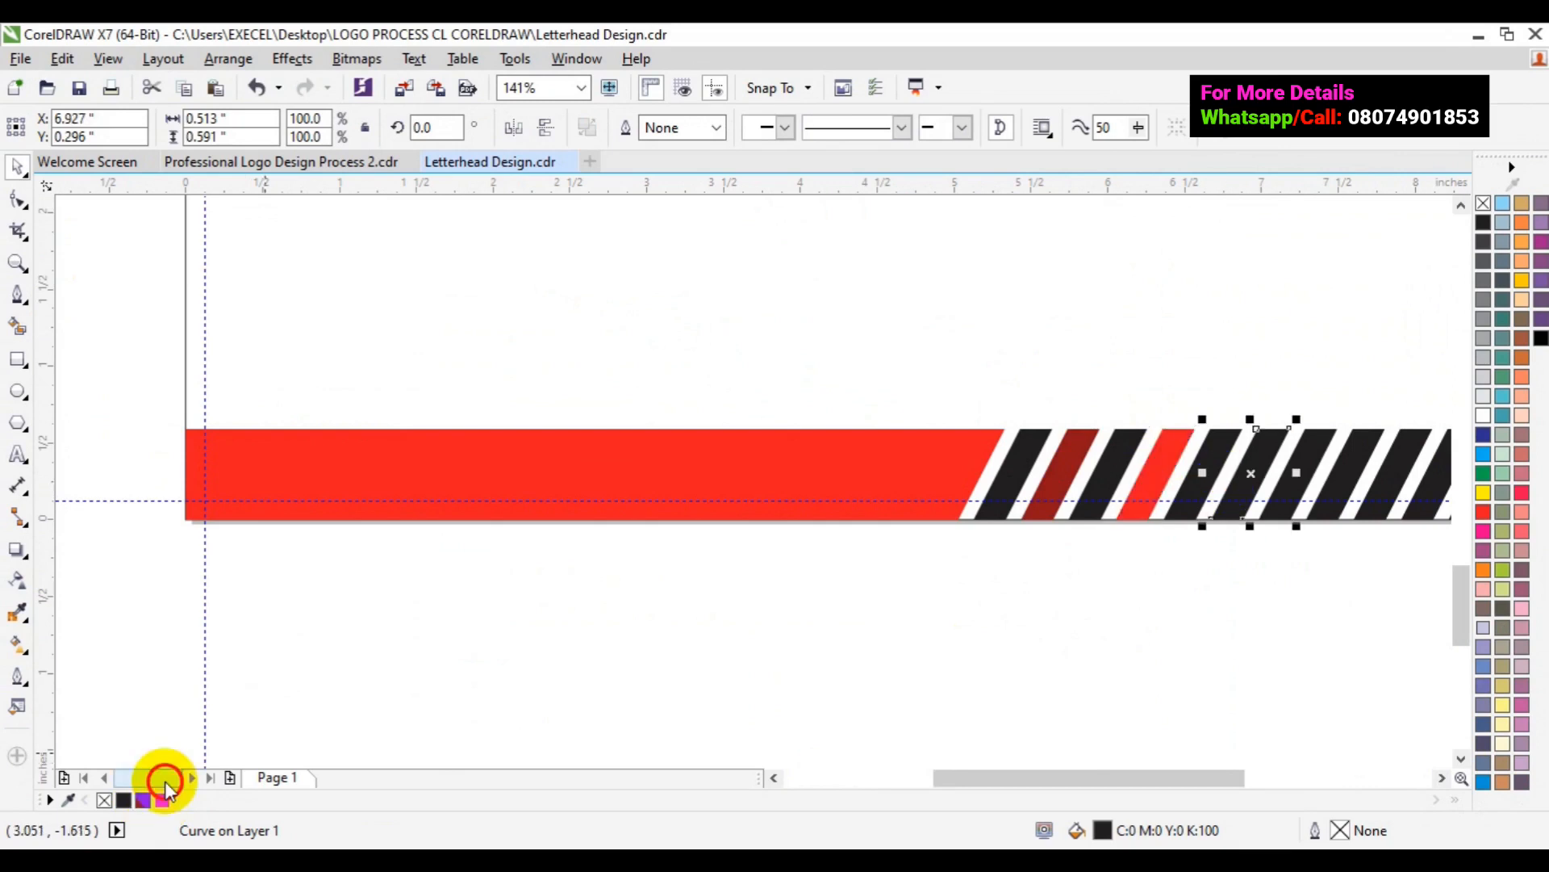
left_click(165, 781)
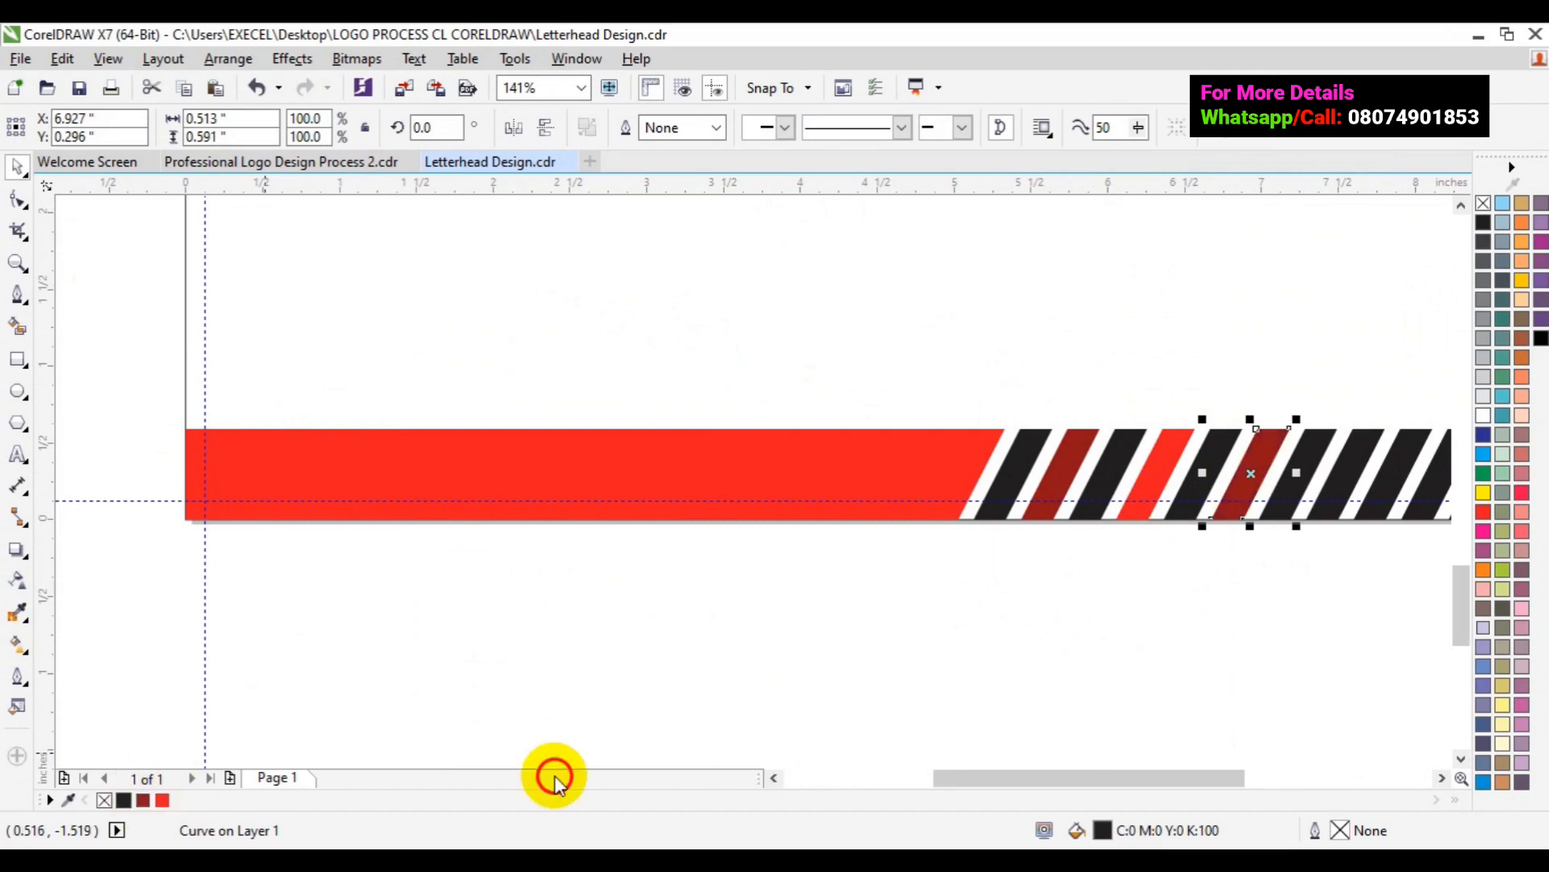
- Recolour the remaining right-hand stripes red and dark red, and the end triangle bright red
left_click(1442, 777)
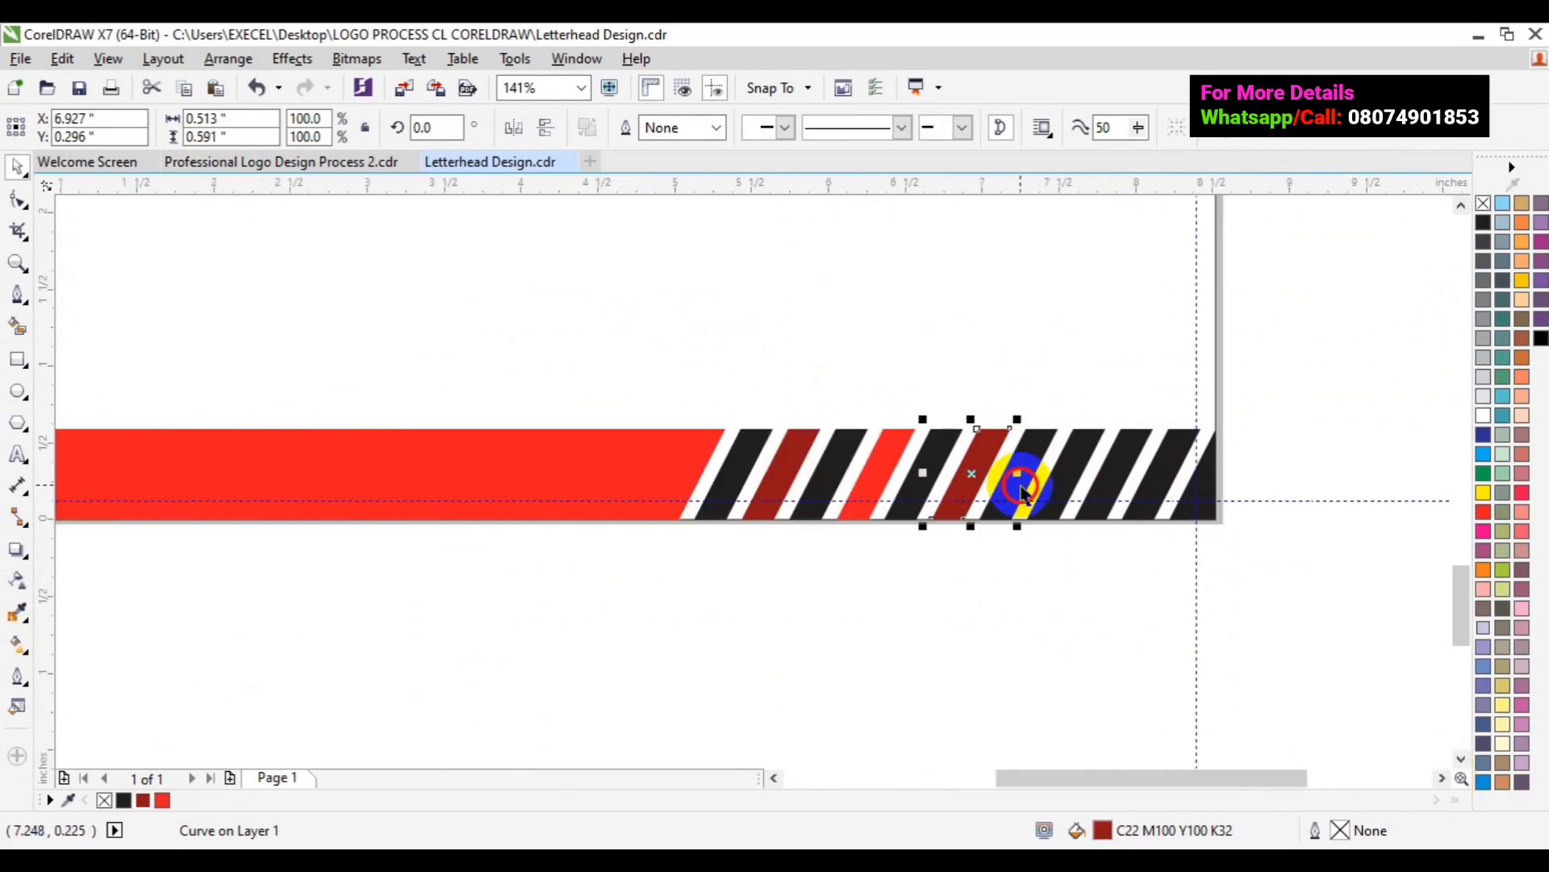
left_click(1031, 486)
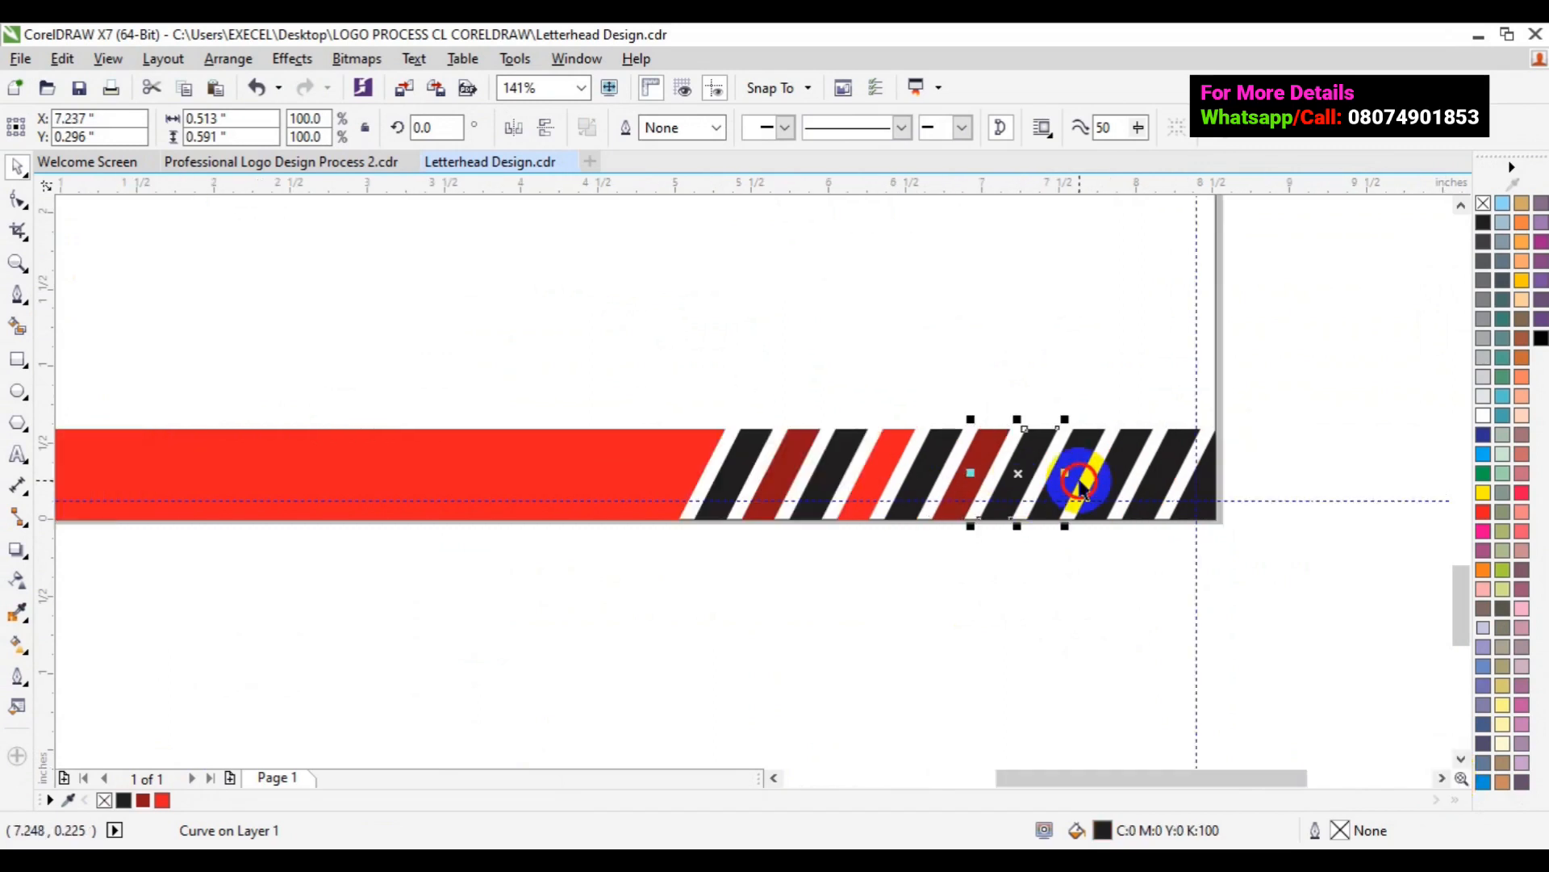
left_click(1080, 486)
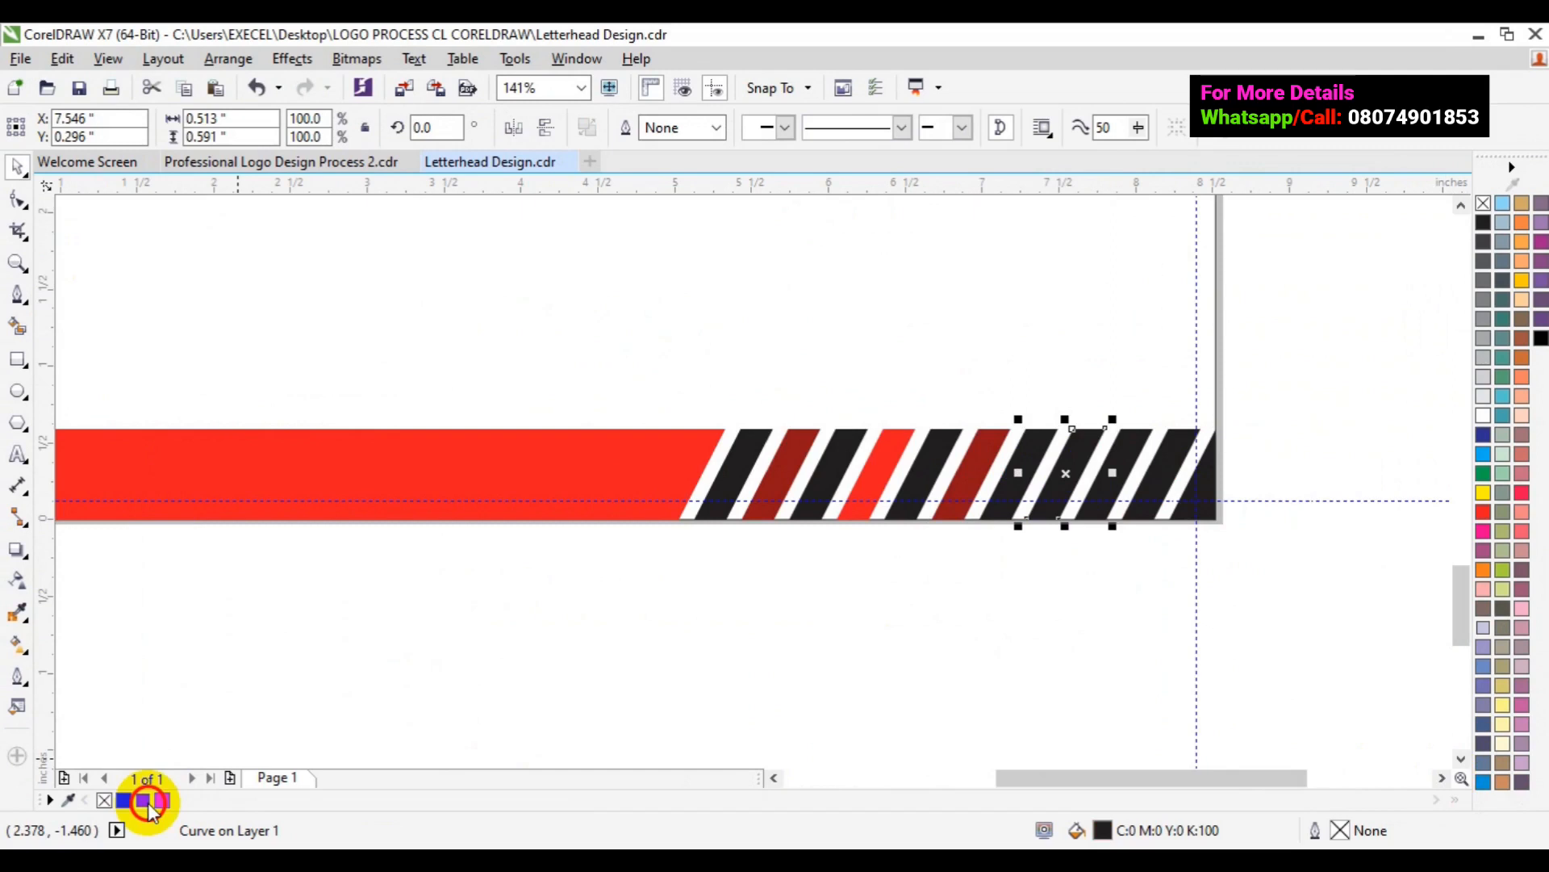
left_click(150, 803)
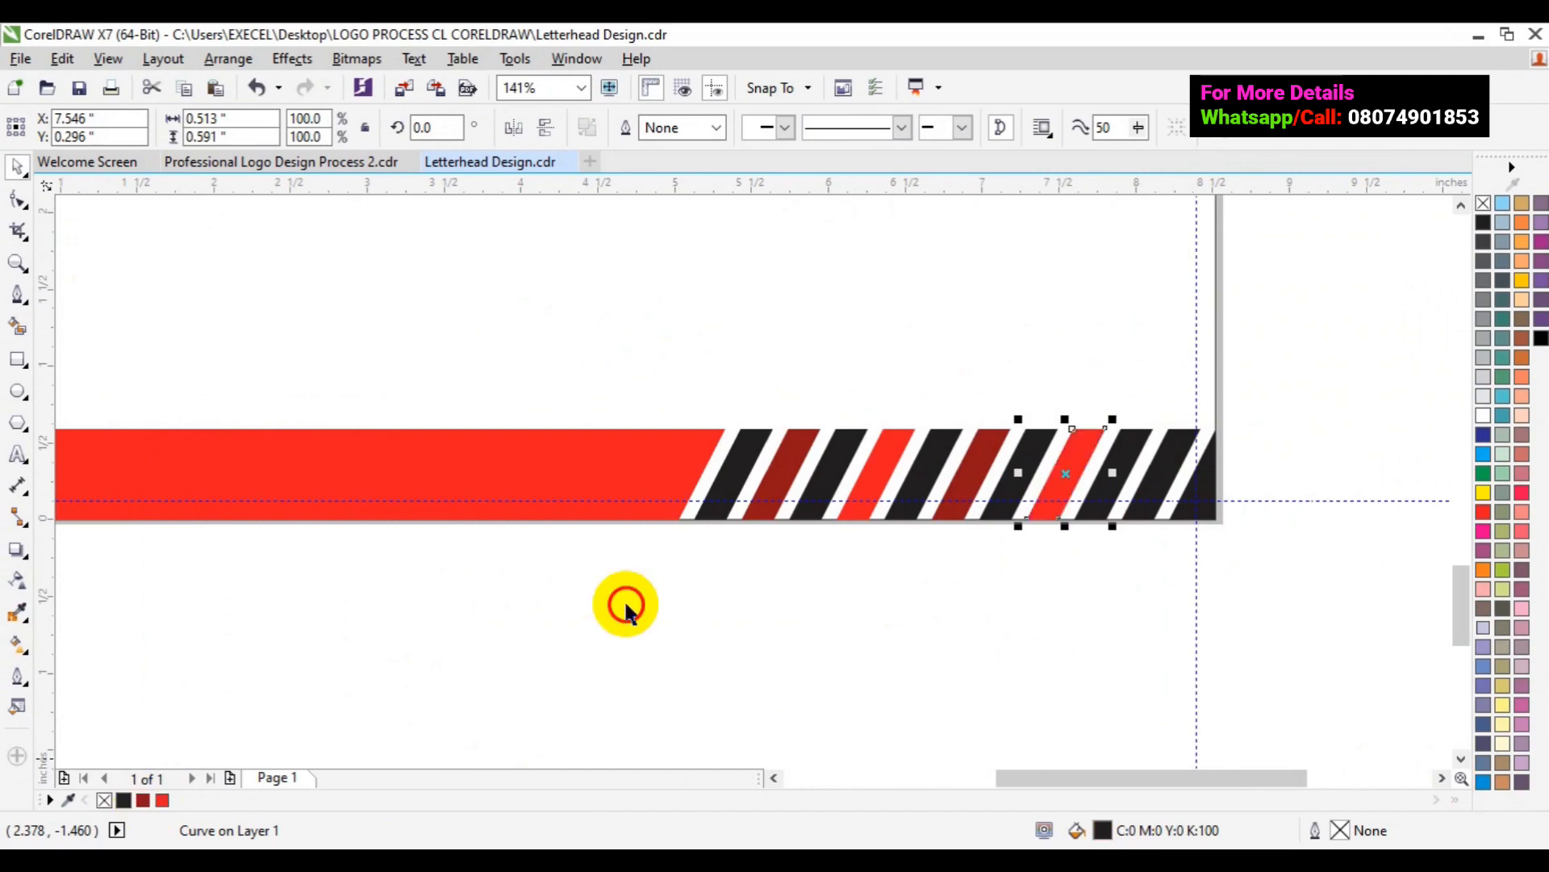
left_click(1146, 474)
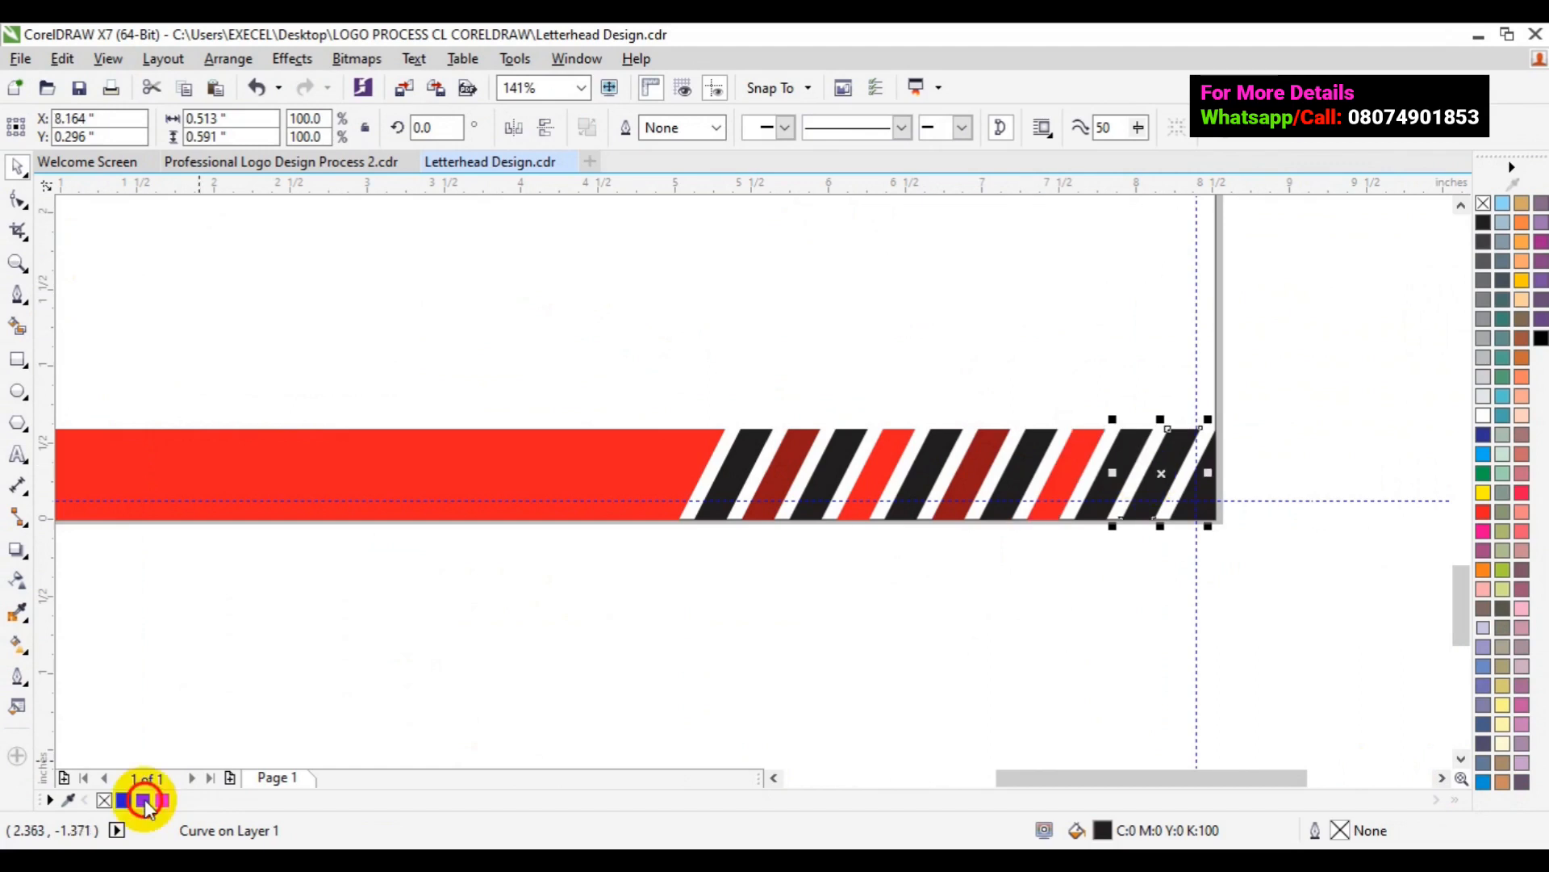
left_click(143, 800)
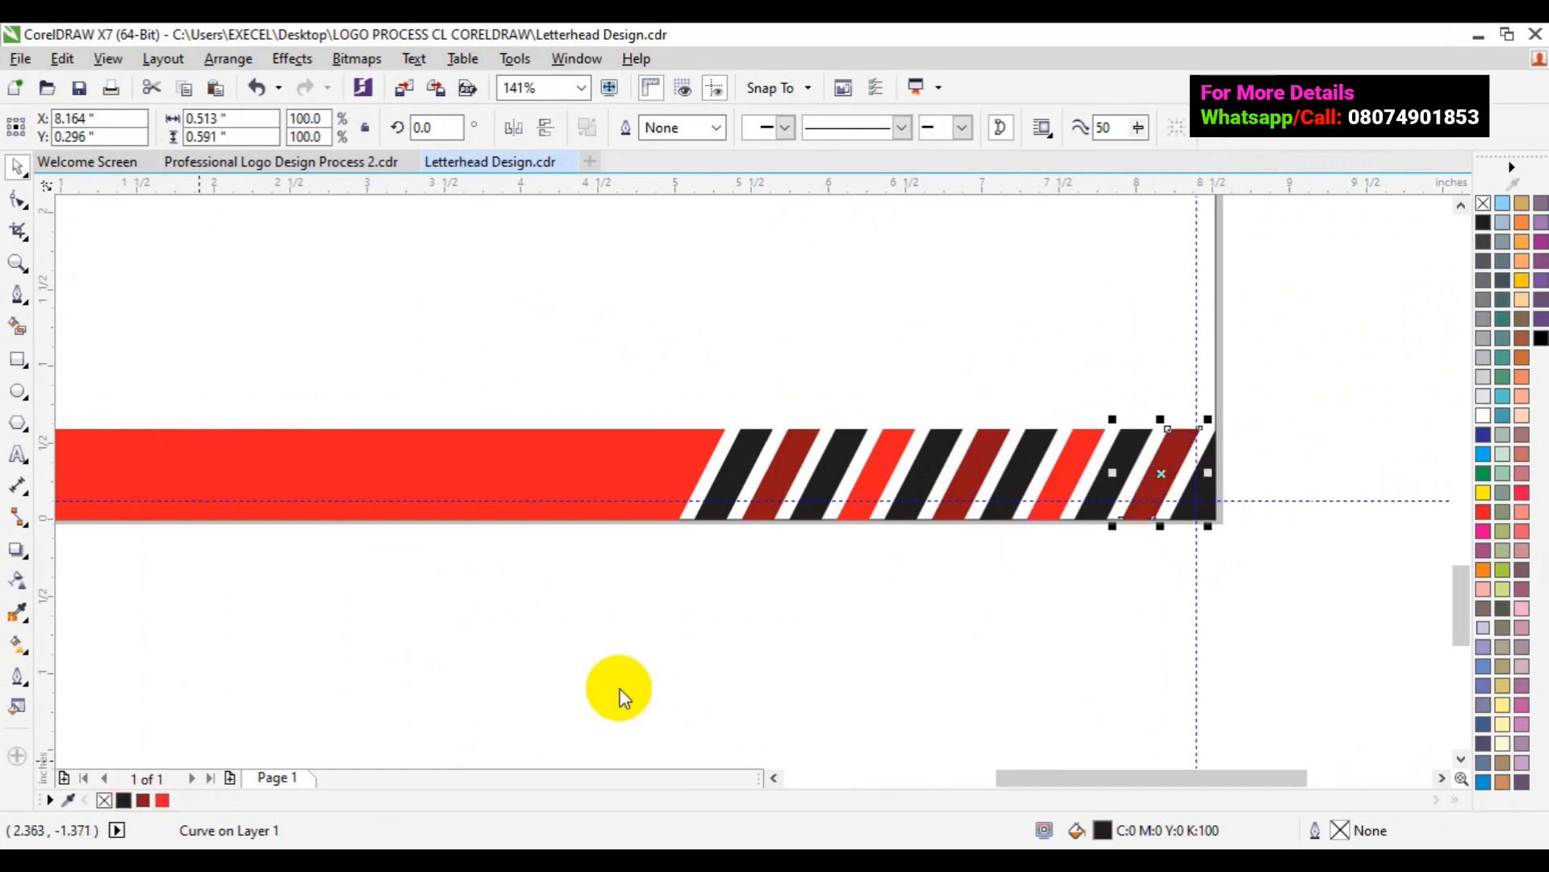
left_click(1215, 485)
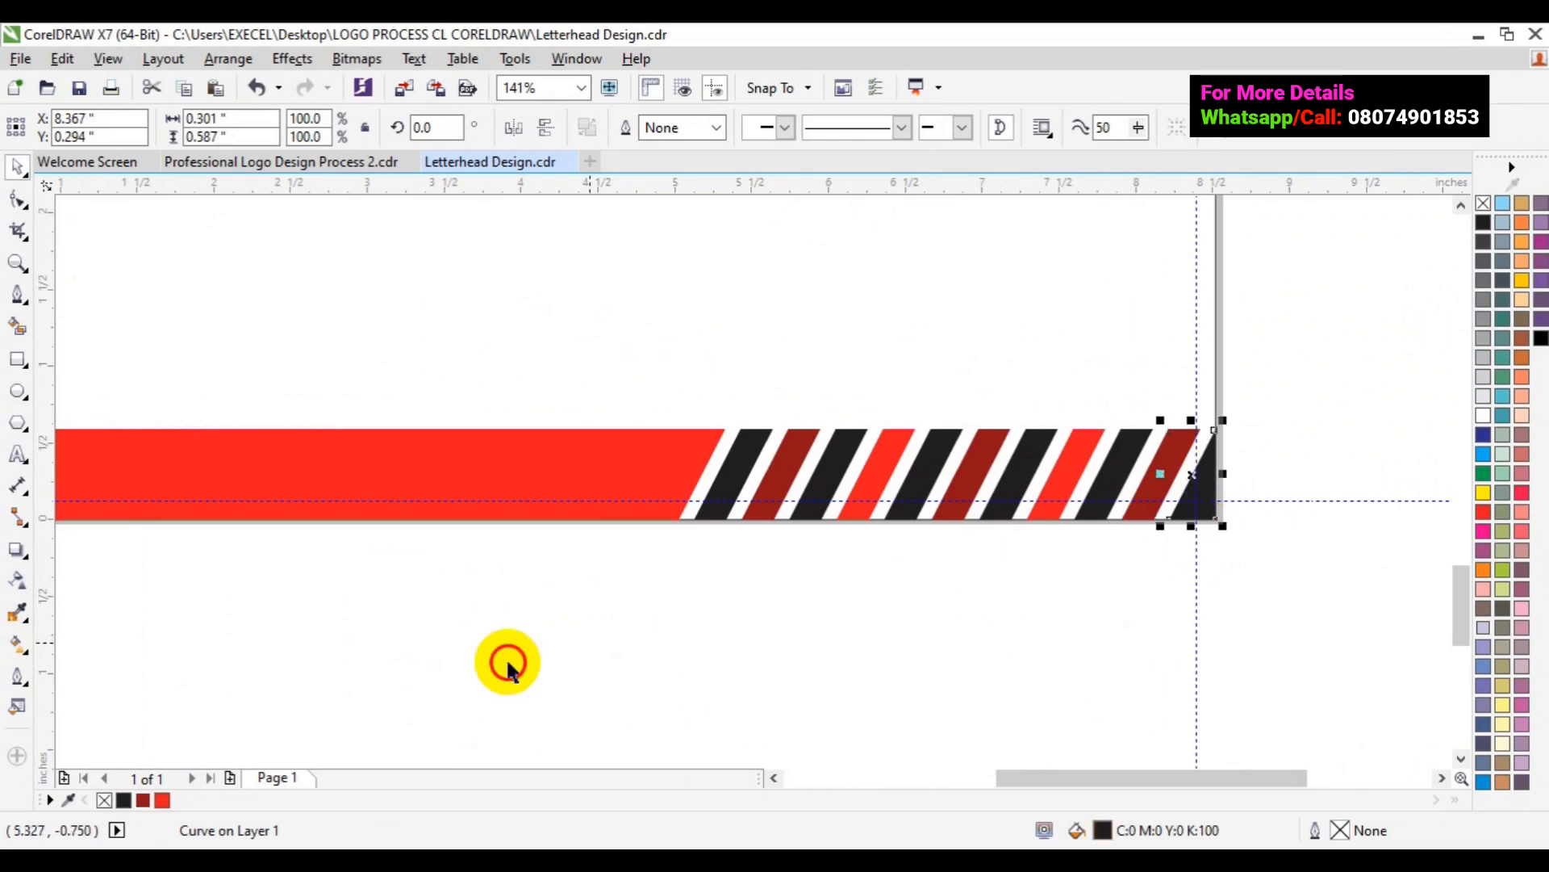
left_click(159, 800)
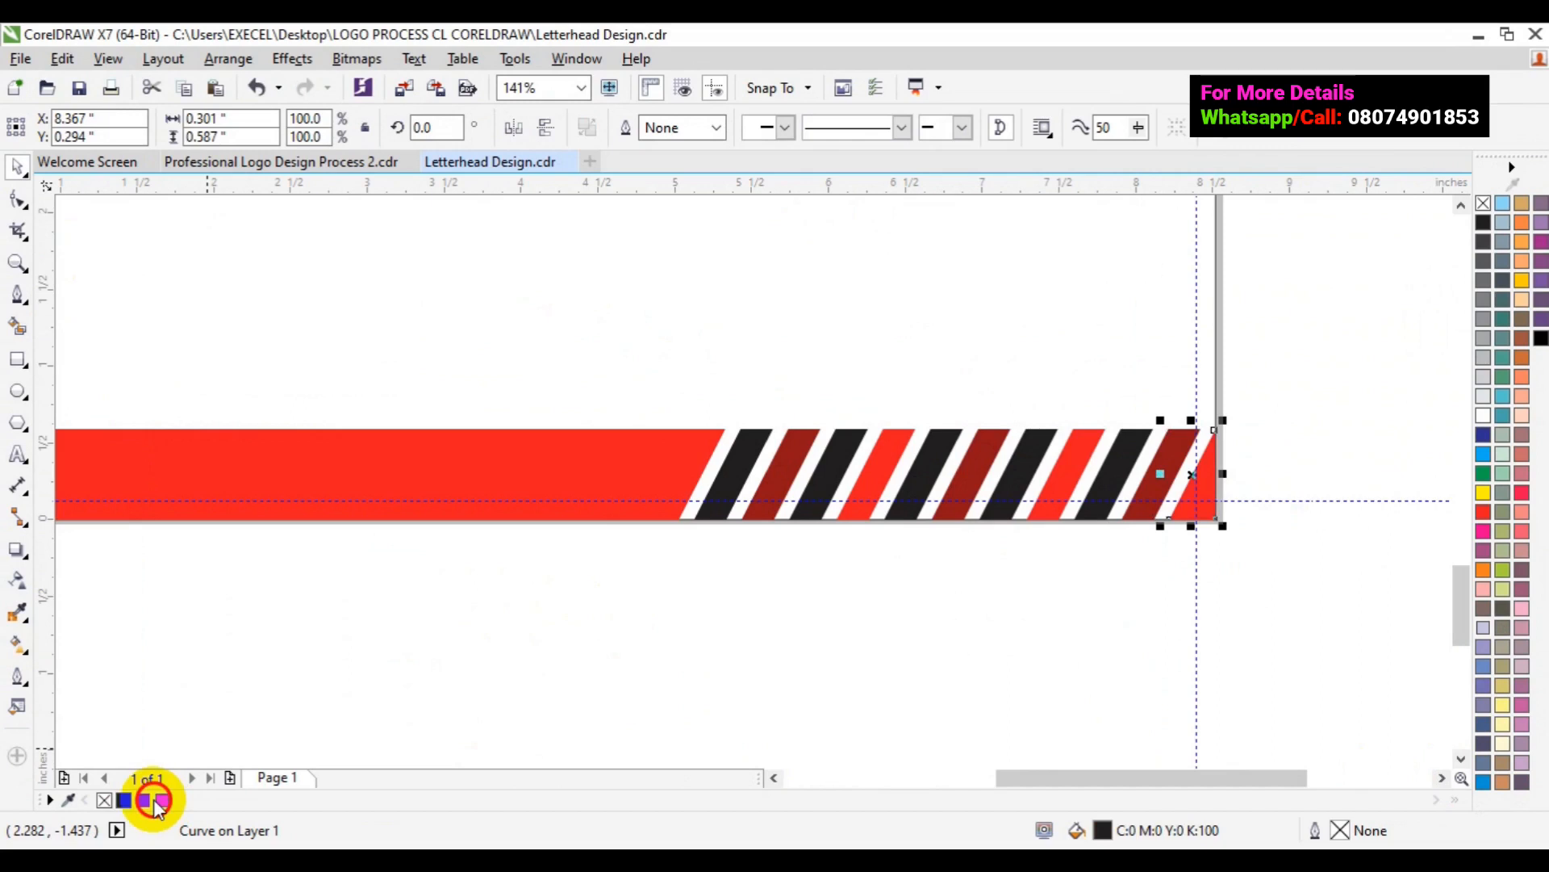
- Zoom out and scroll the page to review the red footer and the logo above
left_click(607, 693)
key("z")
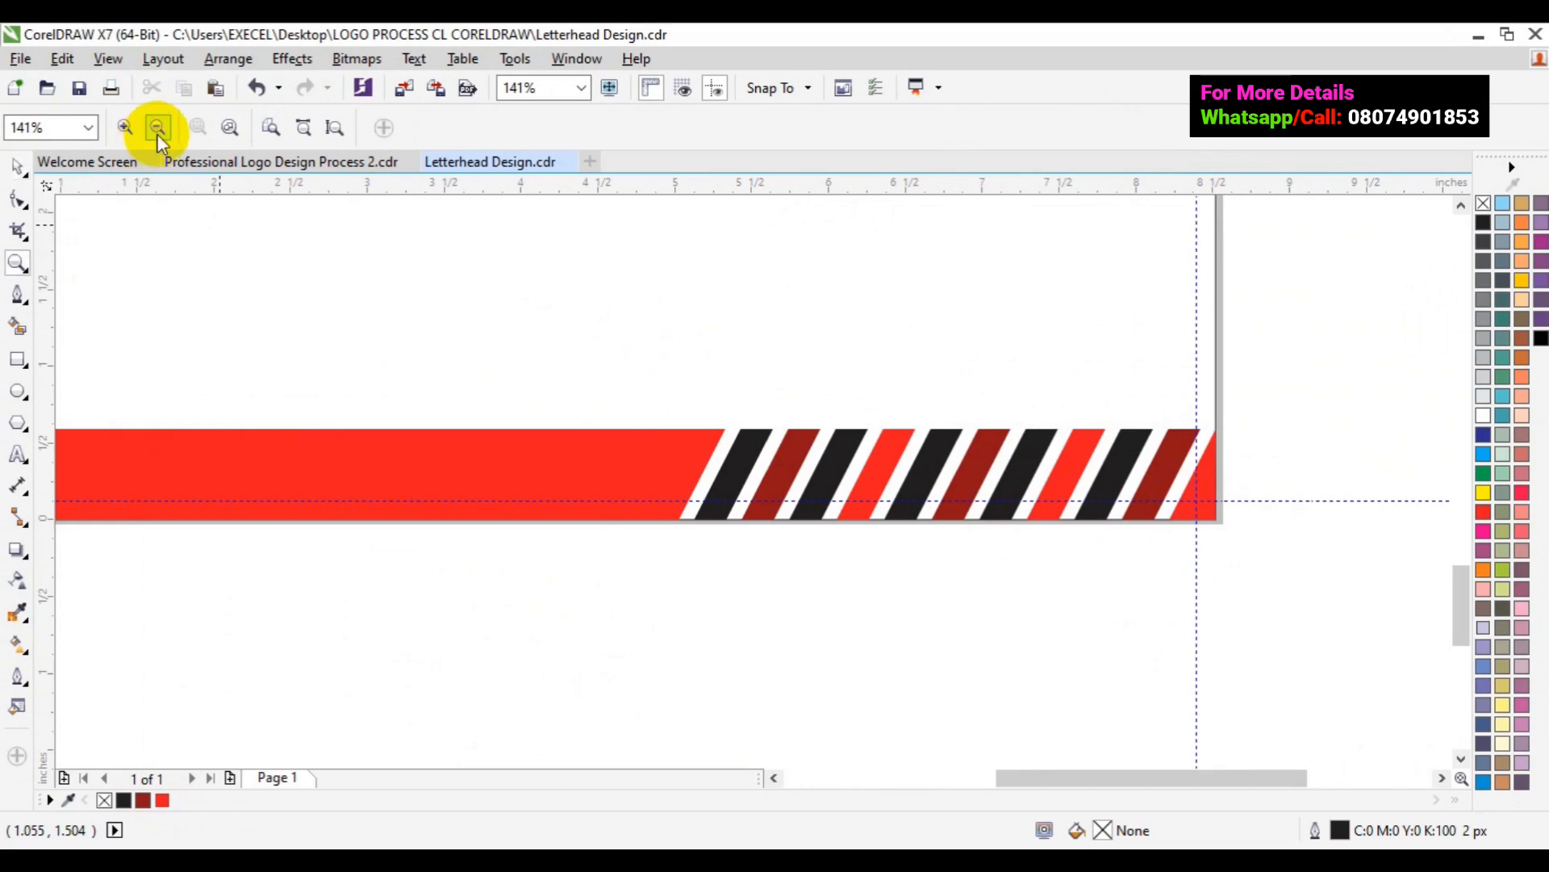
left_click(157, 129)
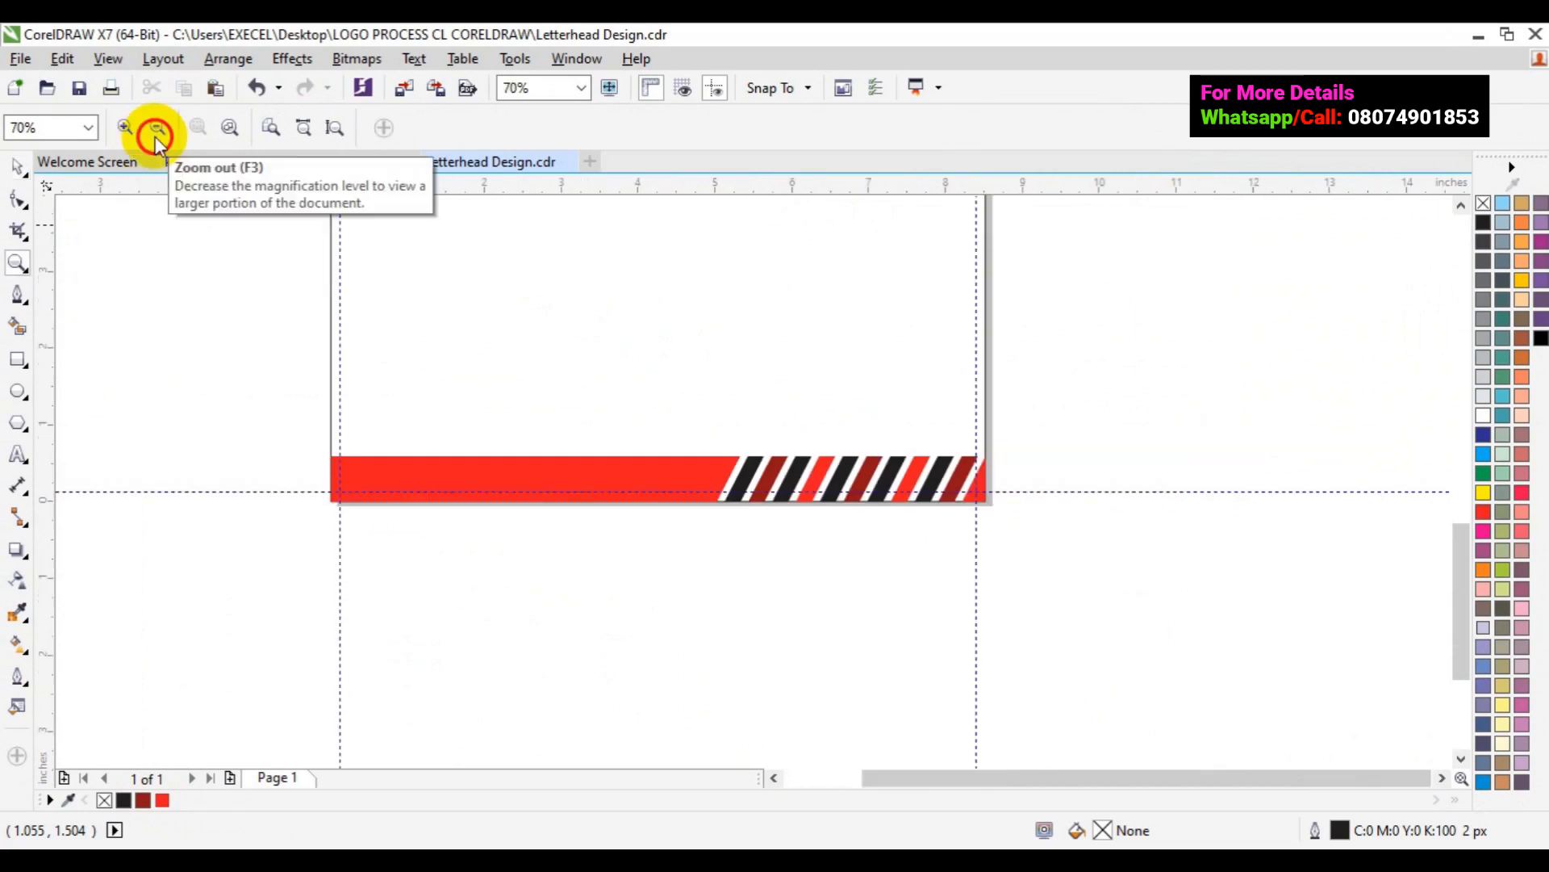
key("space")
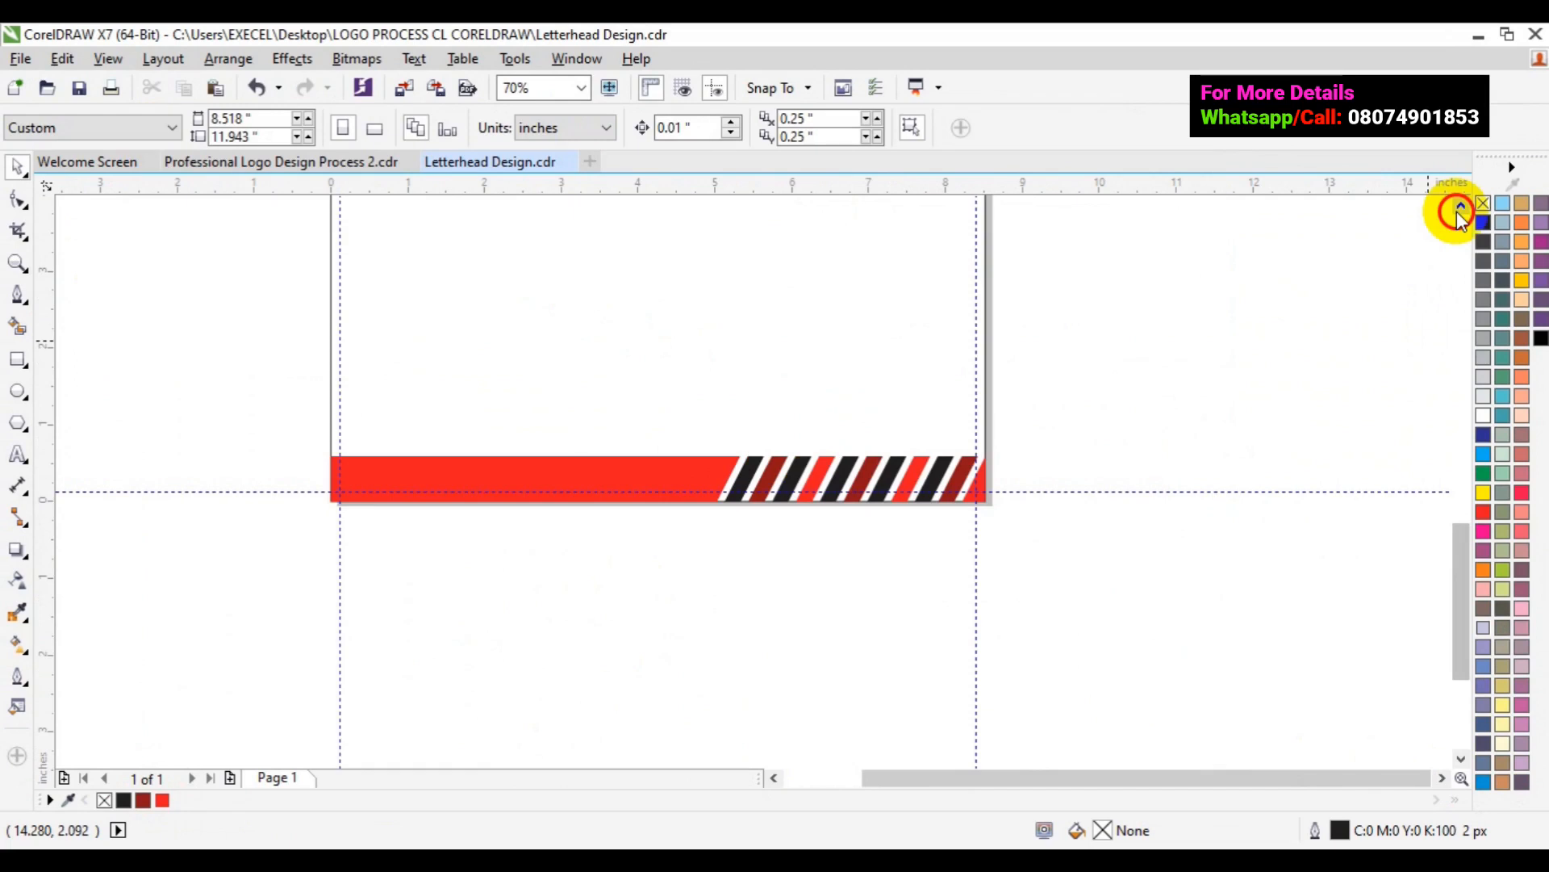
scroll(885, 593, "up", 2)
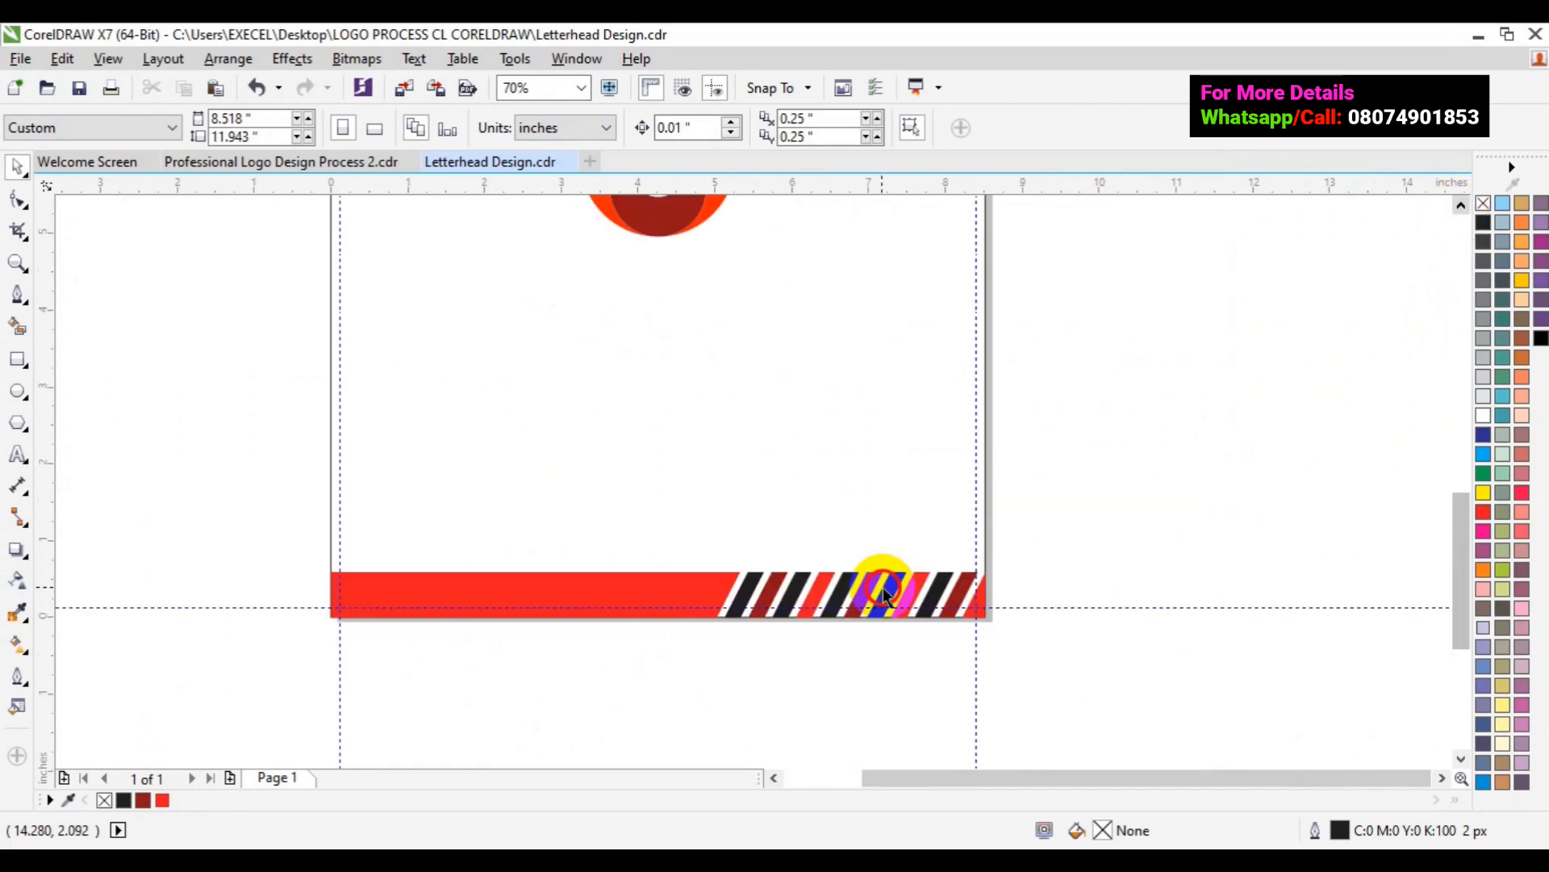
left_click(1458, 212)
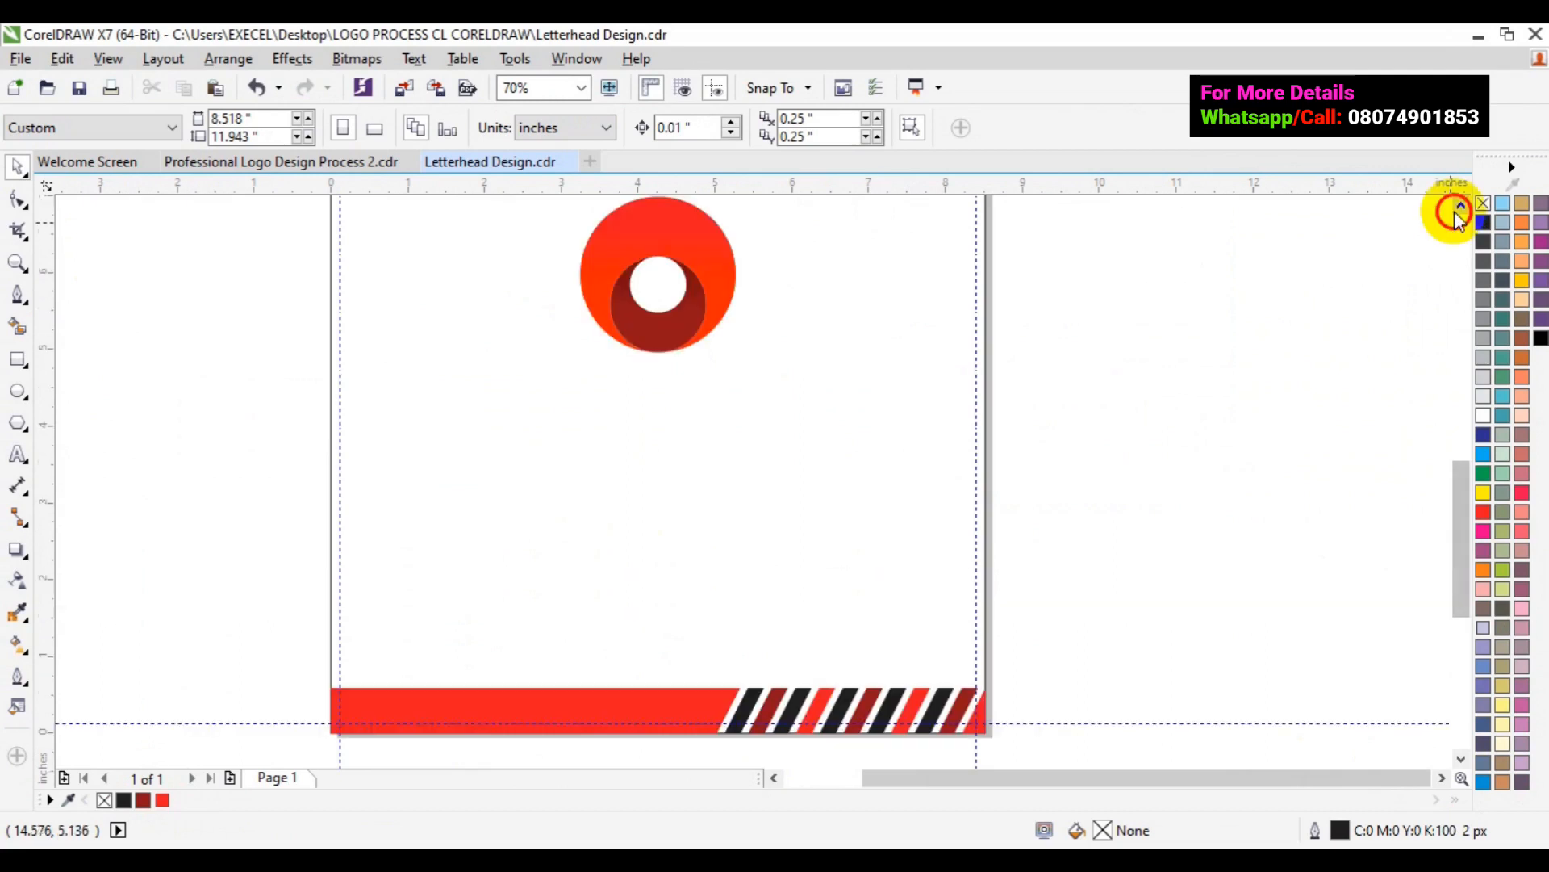
left_click(1457, 212)
left_click_drag(1463, 456, 1473, 556)
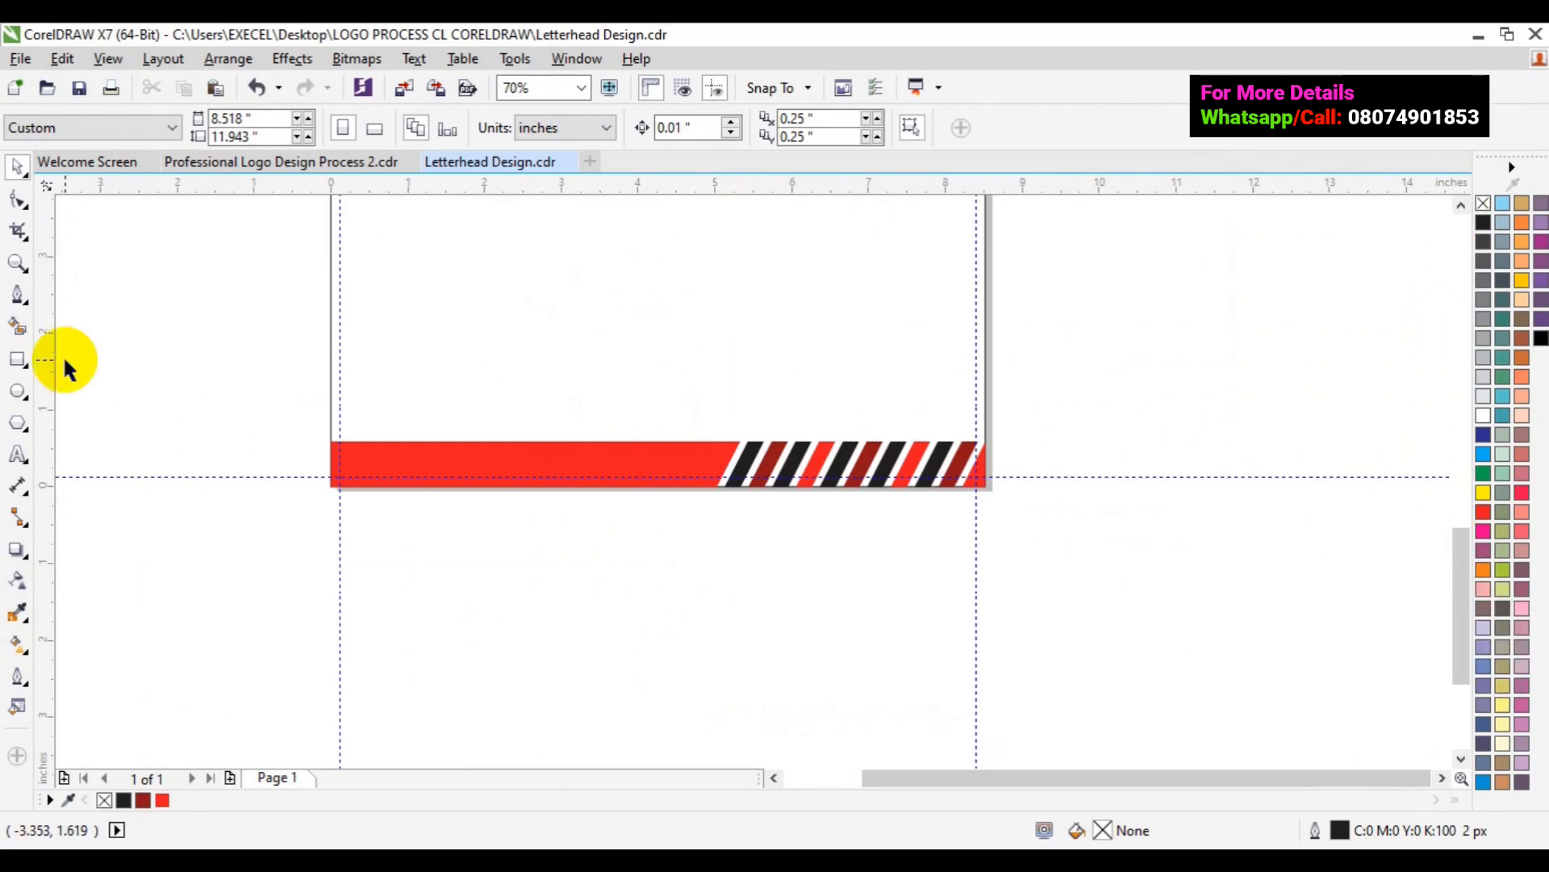
- Zoom in on the footer stripes and turn the leftmost stripe dark red
key("z")
left_click(809, 475)
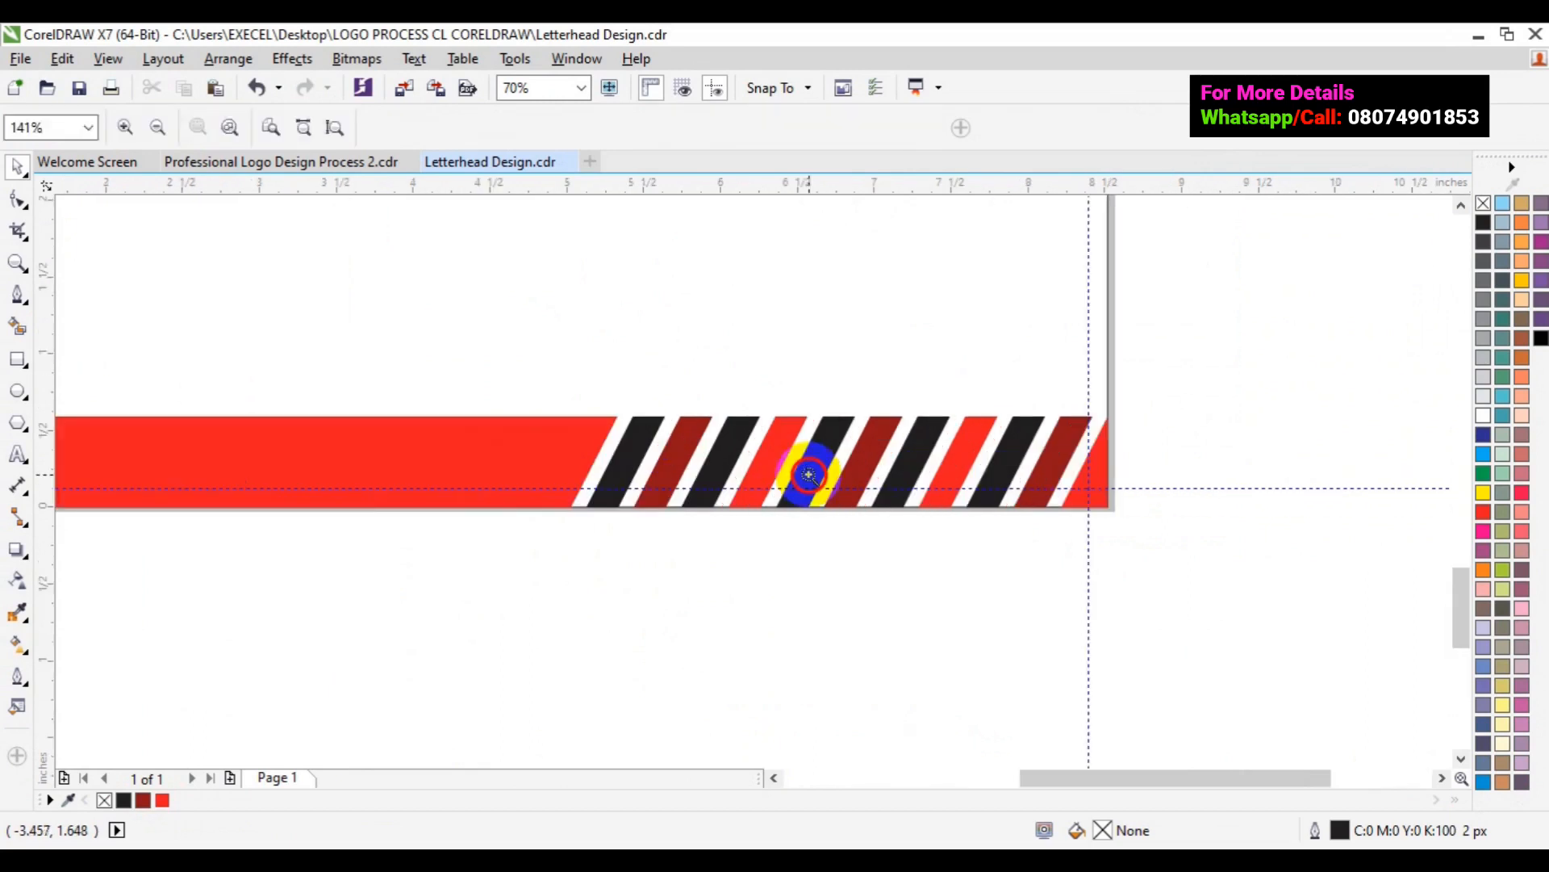
key("space")
left_click(623, 442)
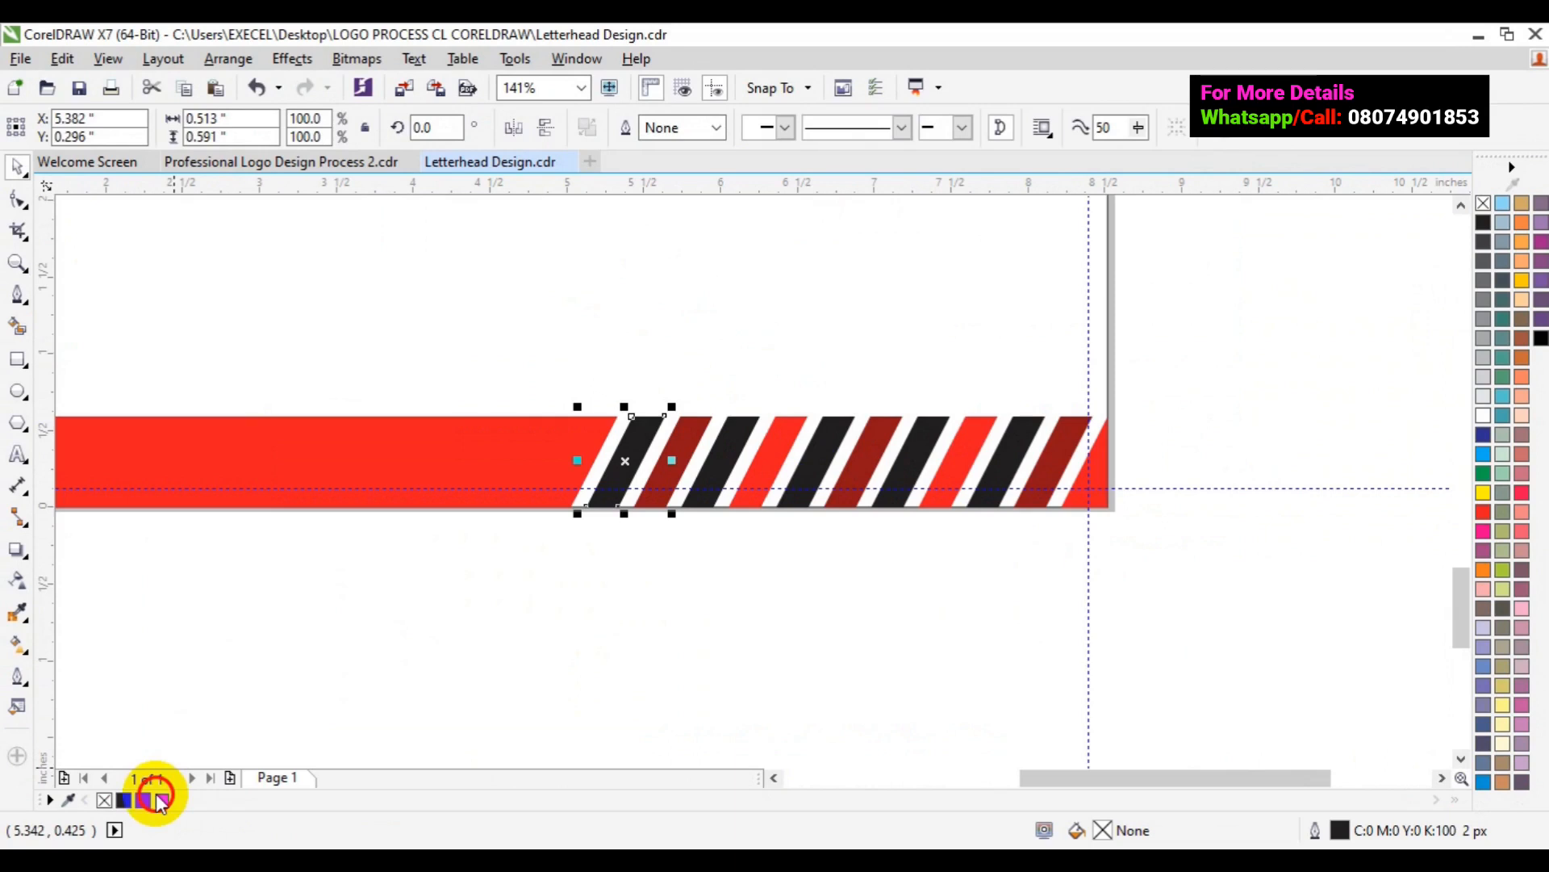
left_click(153, 799)
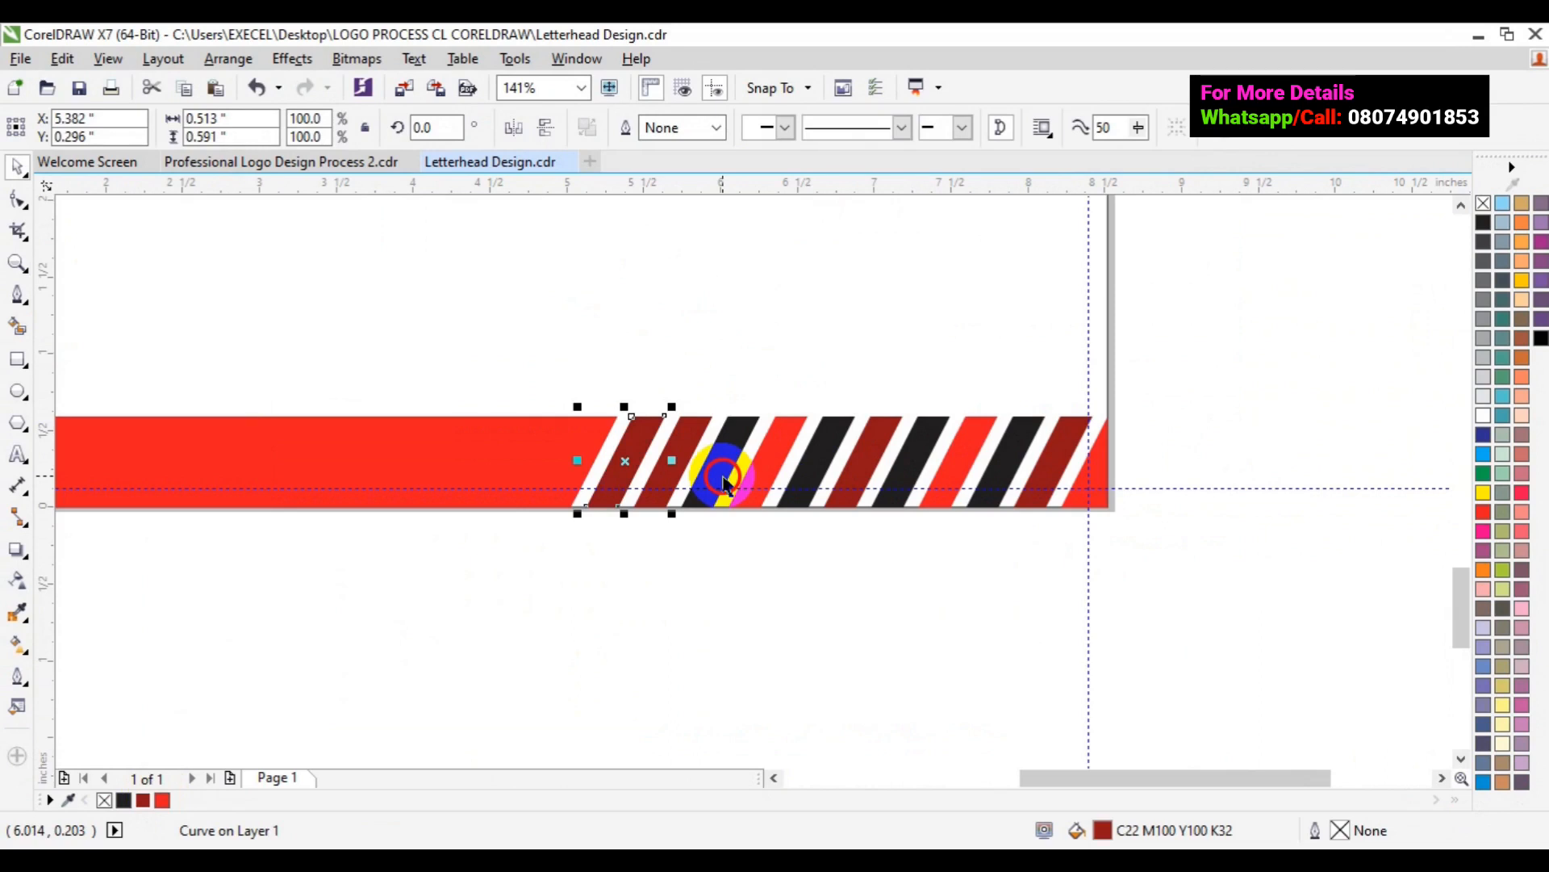
- Turn the other black footer stripes dark red as well
left_click(723, 476, "shift")
left_click(814, 471, "shift")
left_click(910, 467, "shift")
left_click(1003, 462, "shift")
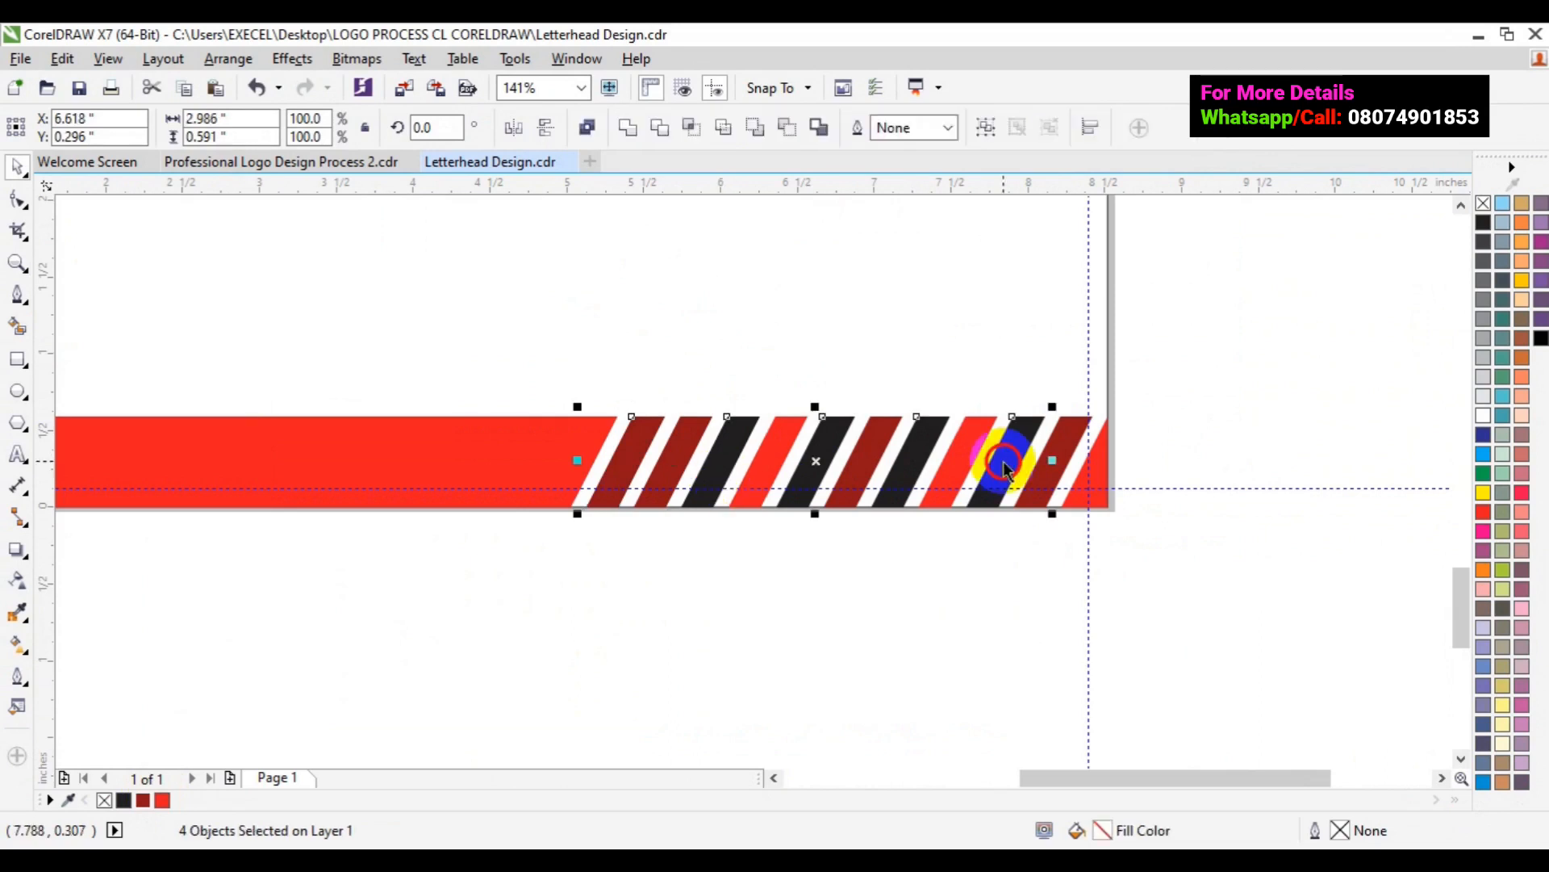
left_click(1096, 470, "shift")
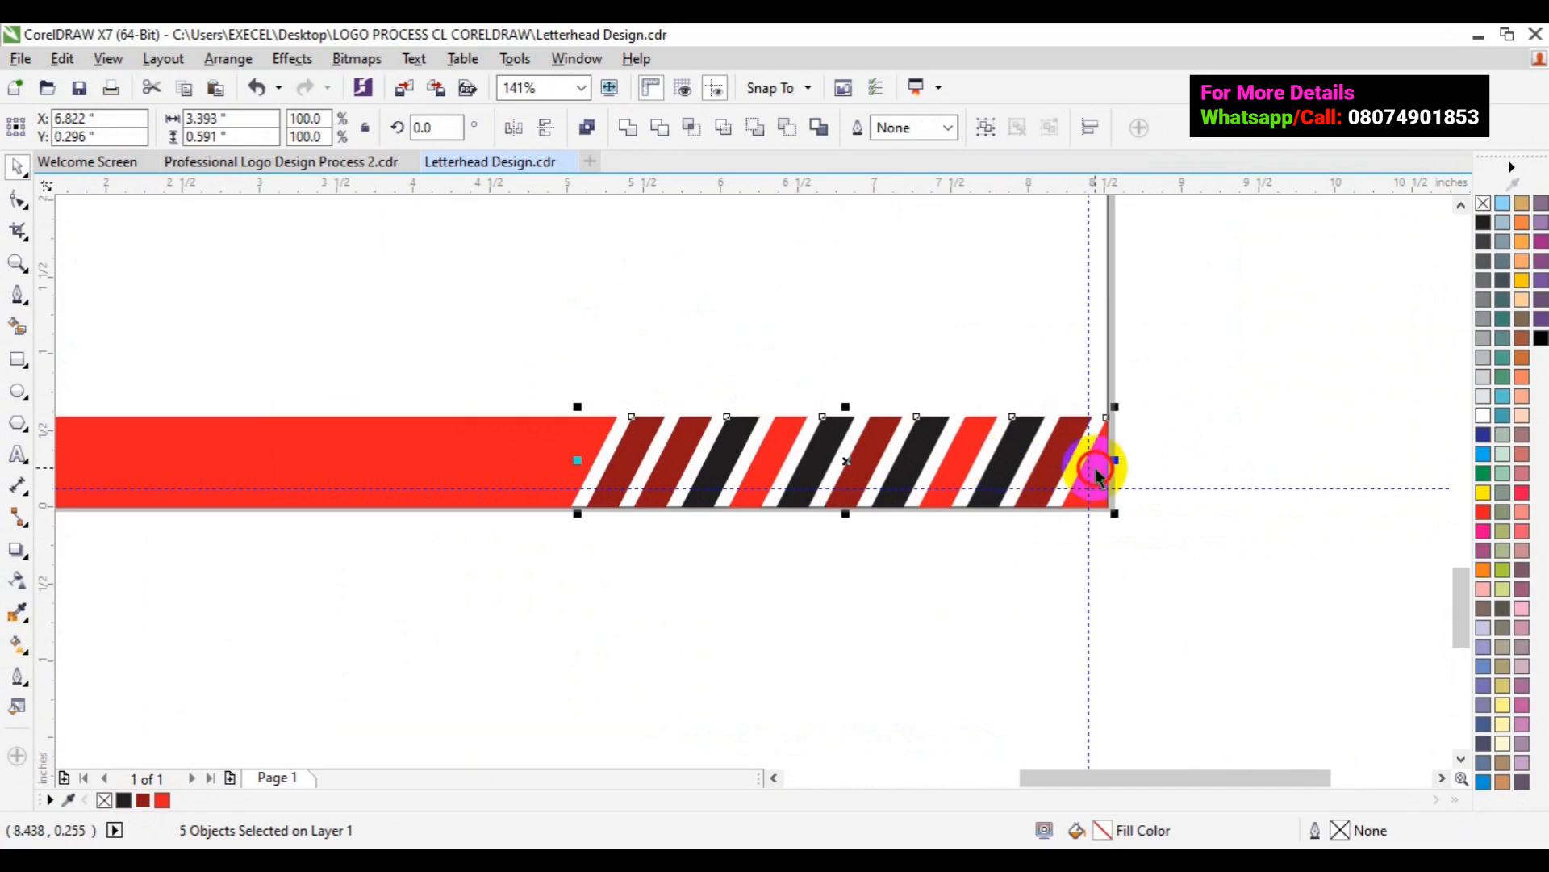
left_click(1096, 473, "shift")
left_click(142, 800)
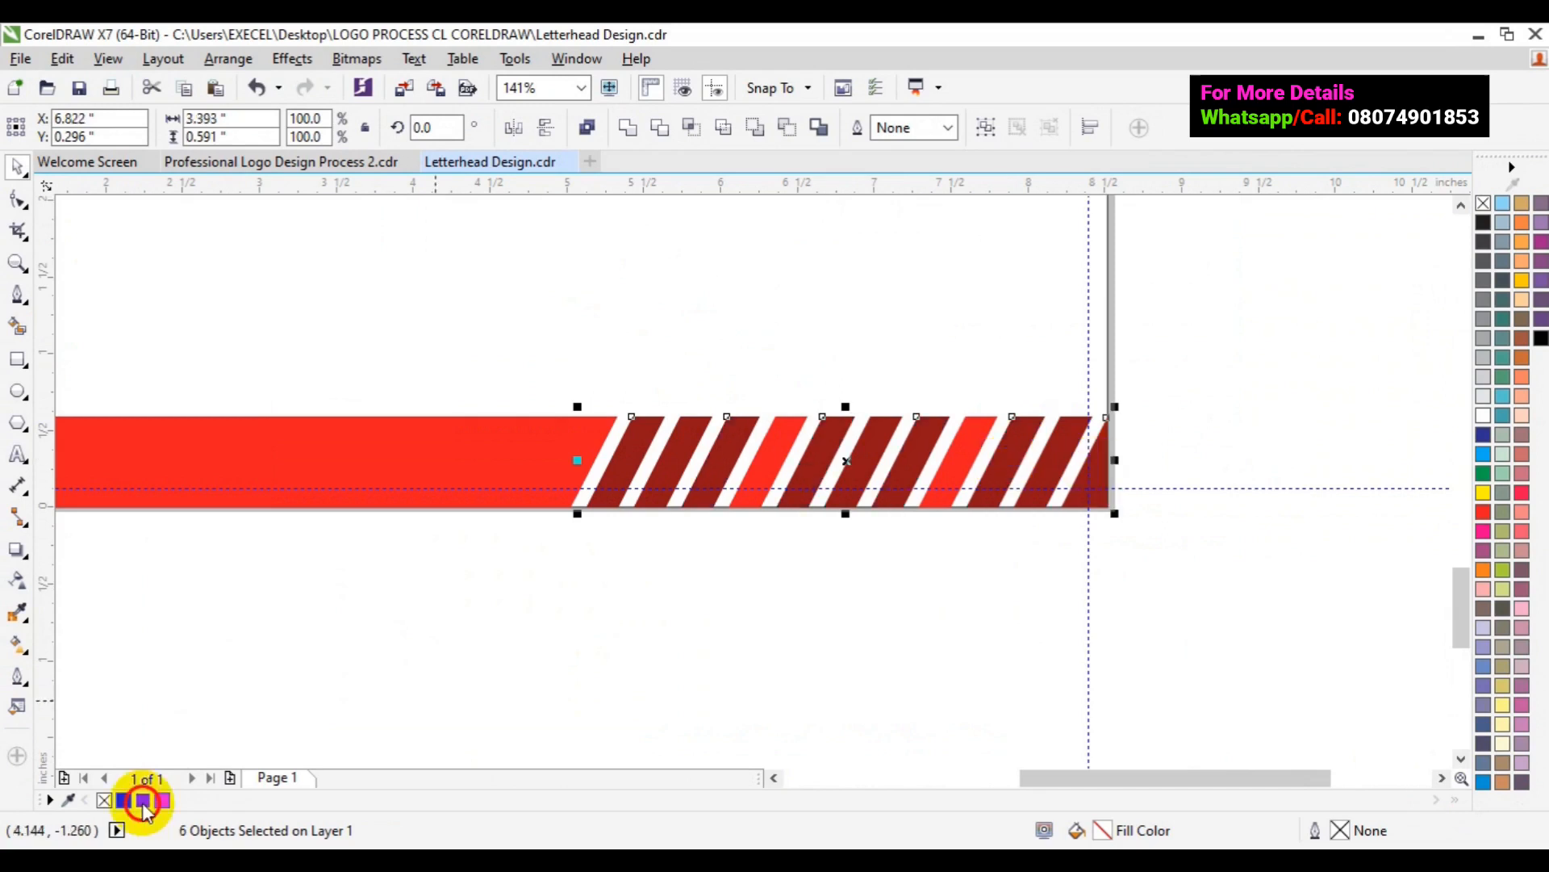
left_click(1042, 477)
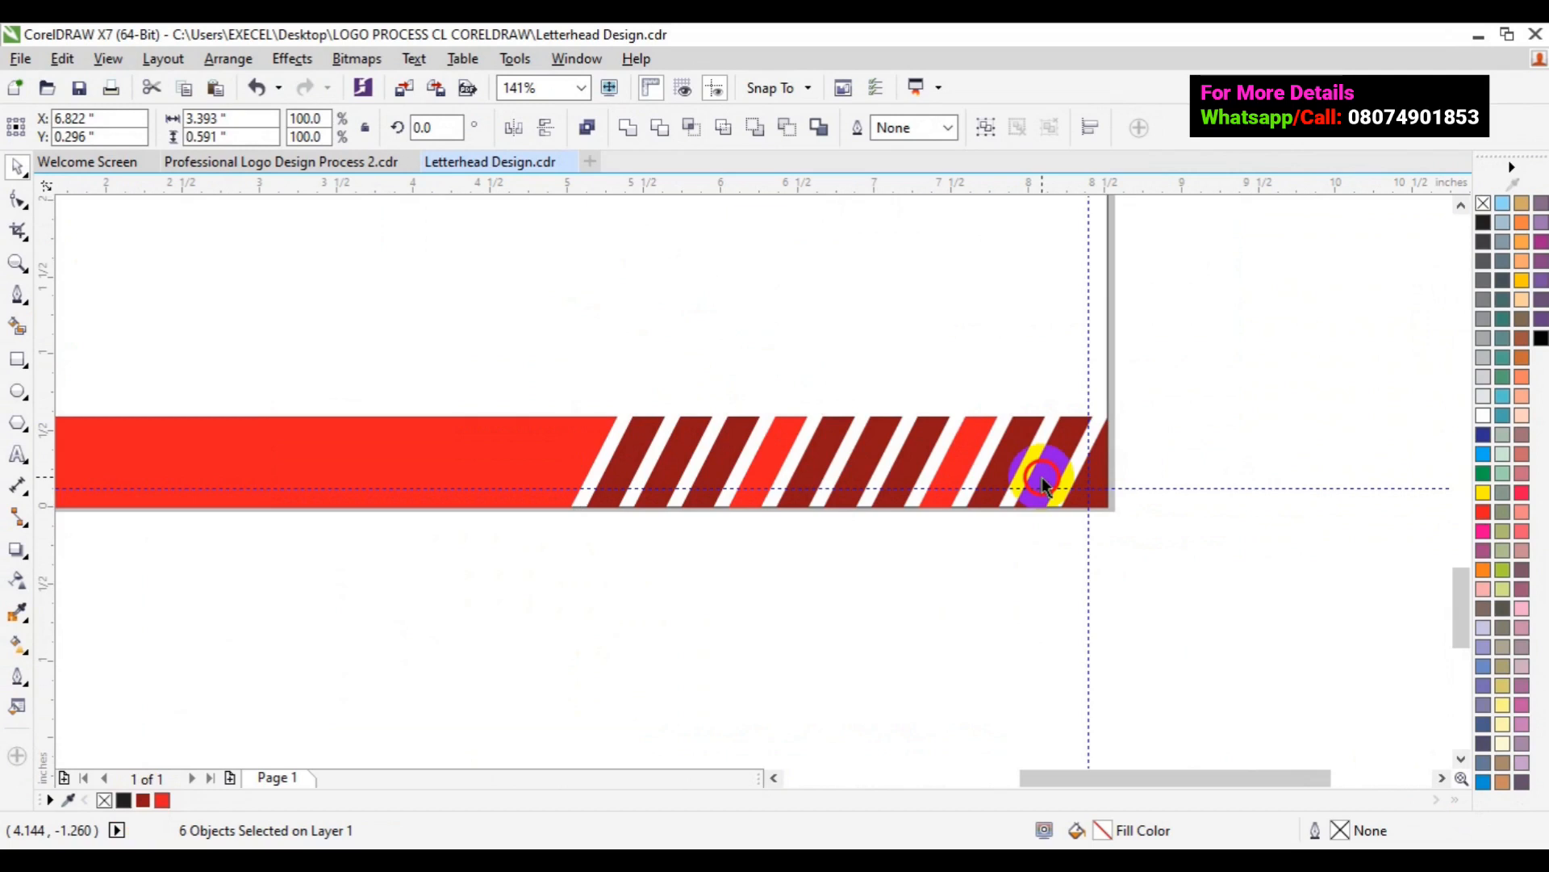
- Make alternate stripes bright red so the stripes alternate dark red and red
left_click(690, 466, "shift")
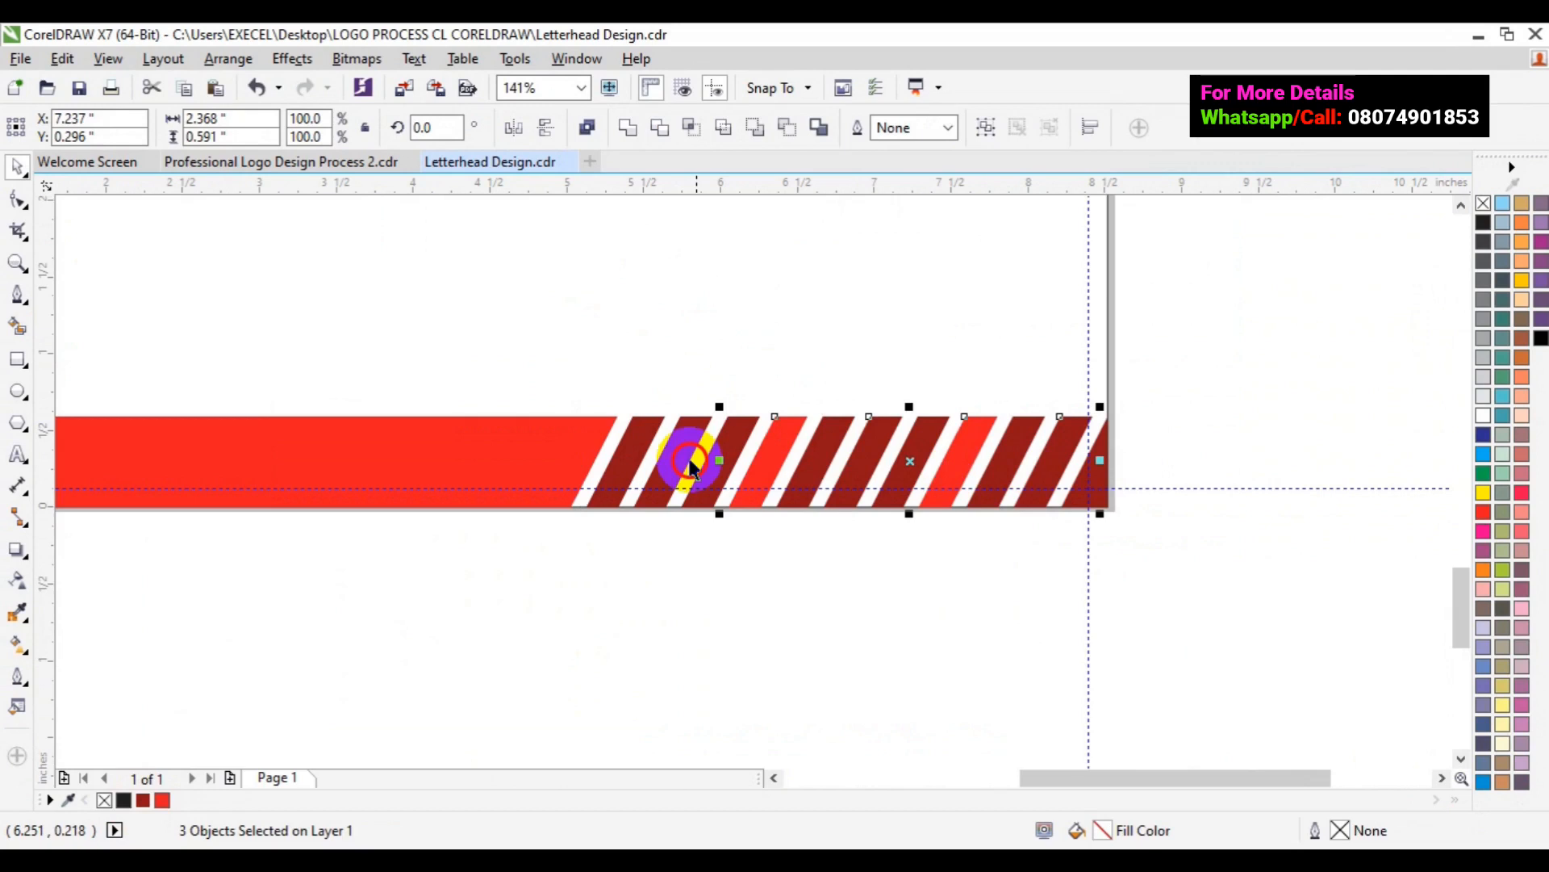
left_click(168, 801)
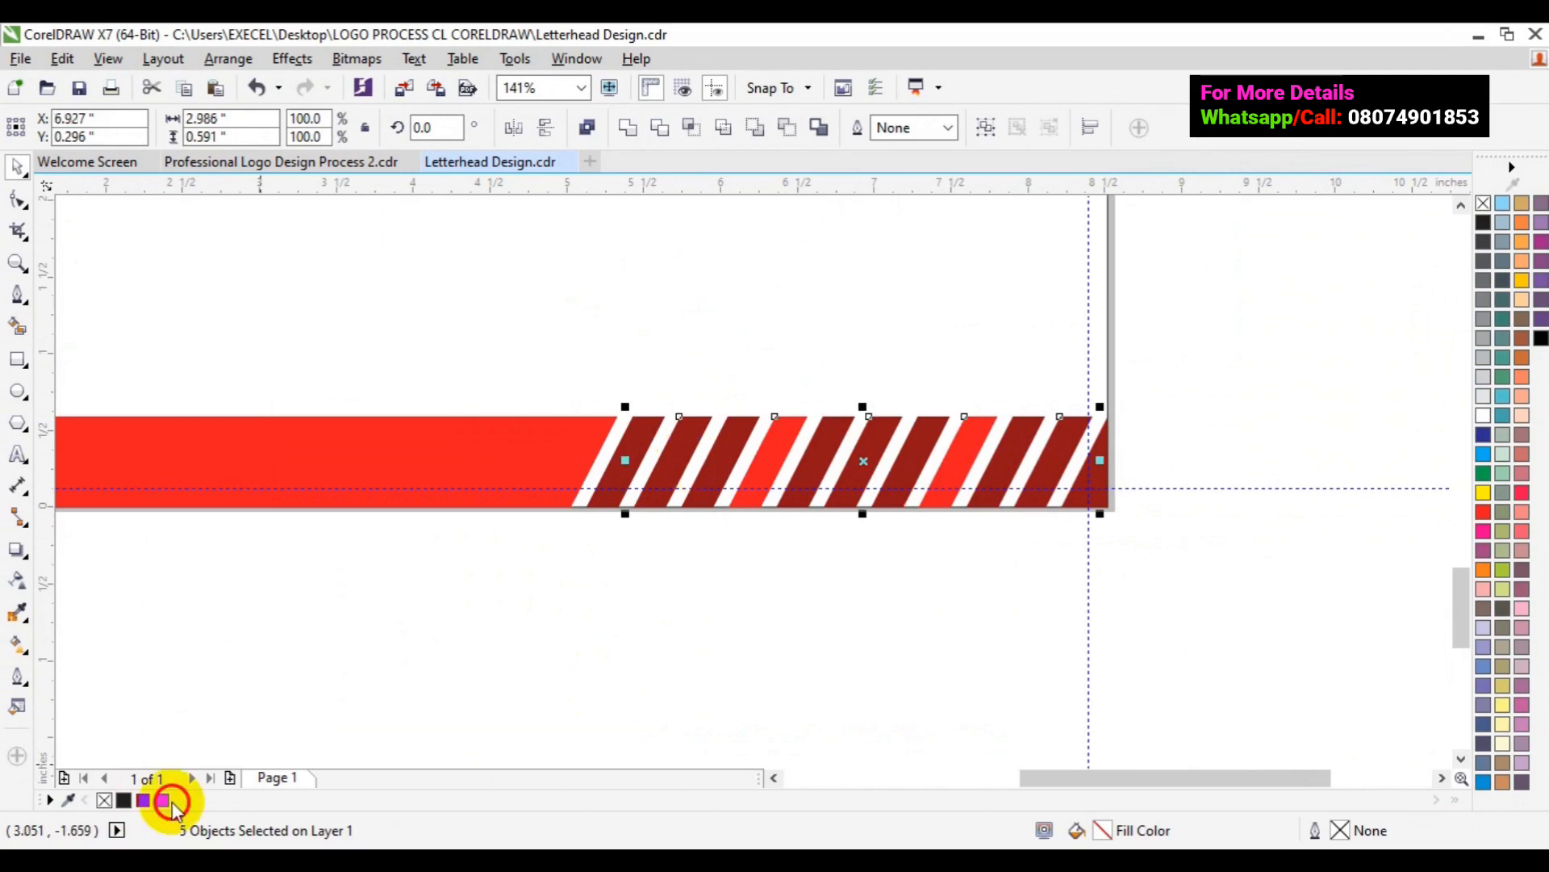
left_click(164, 801)
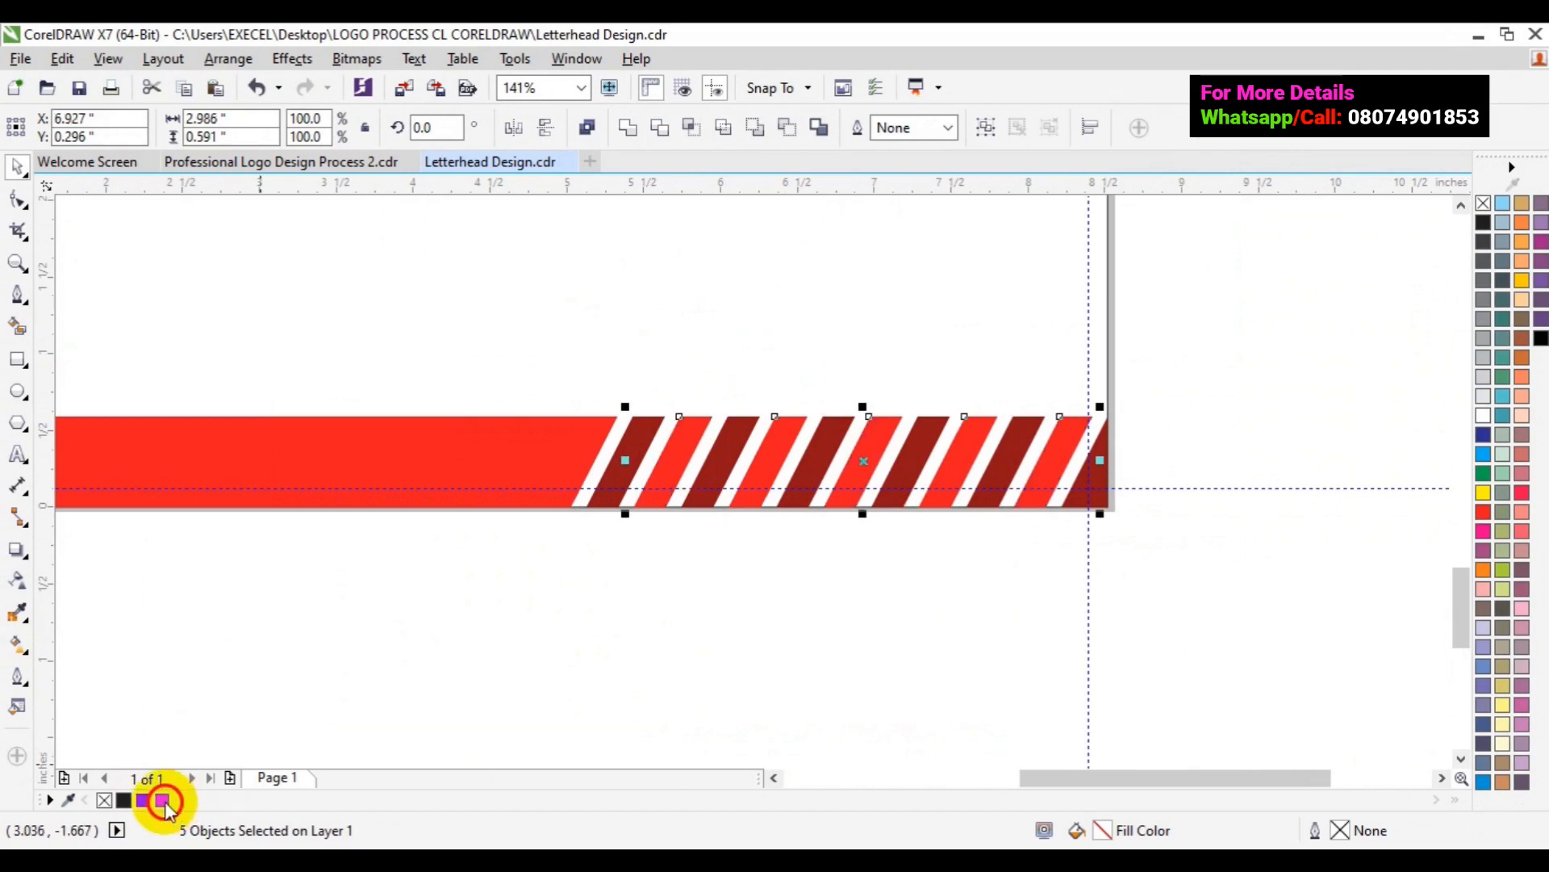
key("Escape")
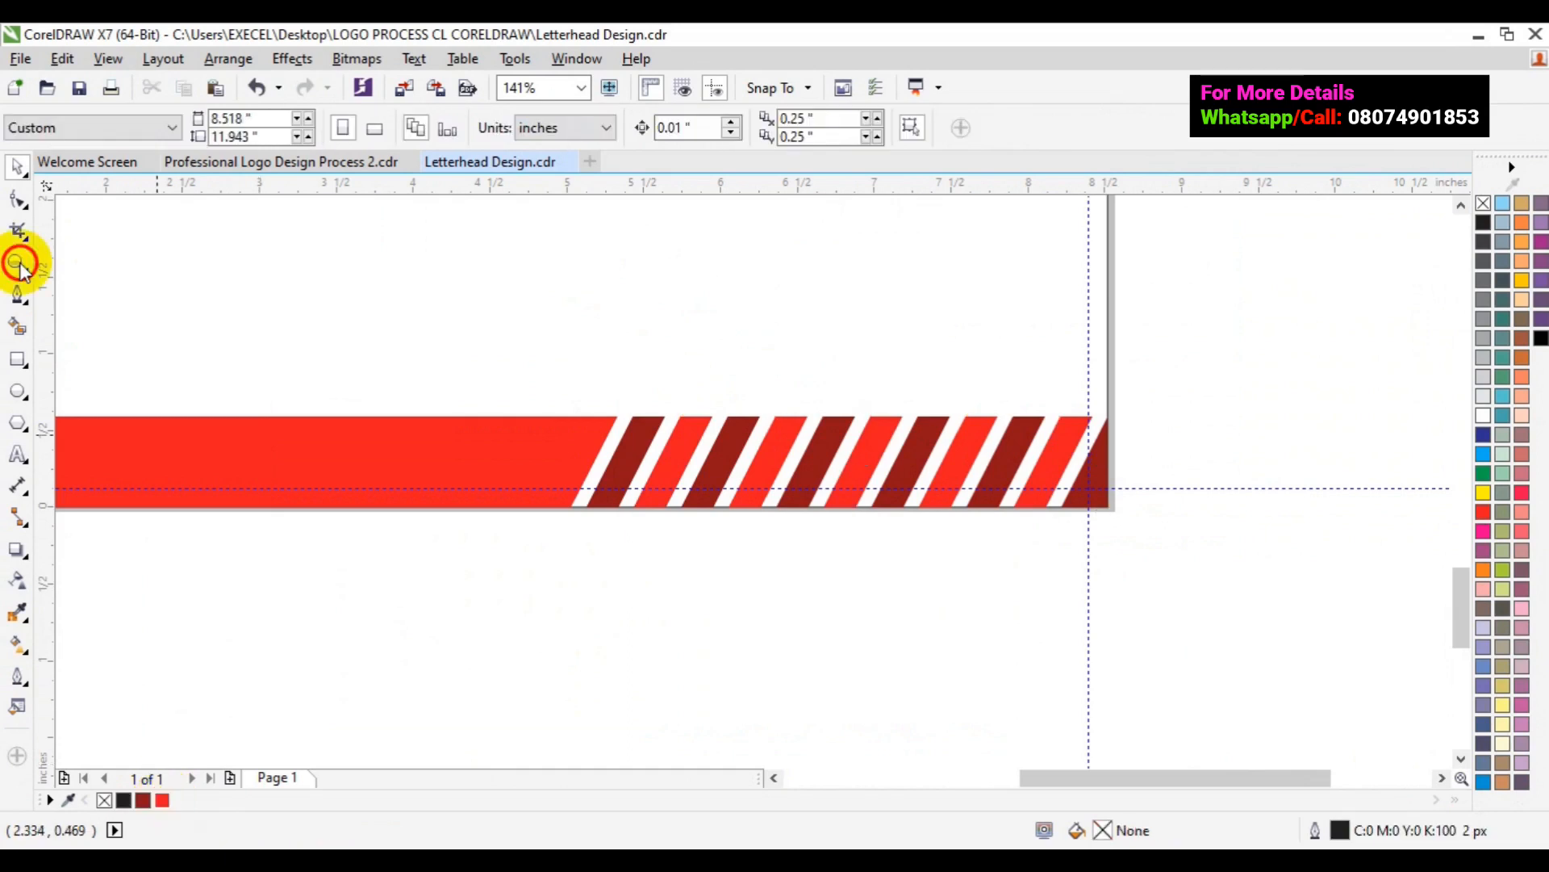
- Zoom out to view the whole letterhead page
left_click(18, 263)
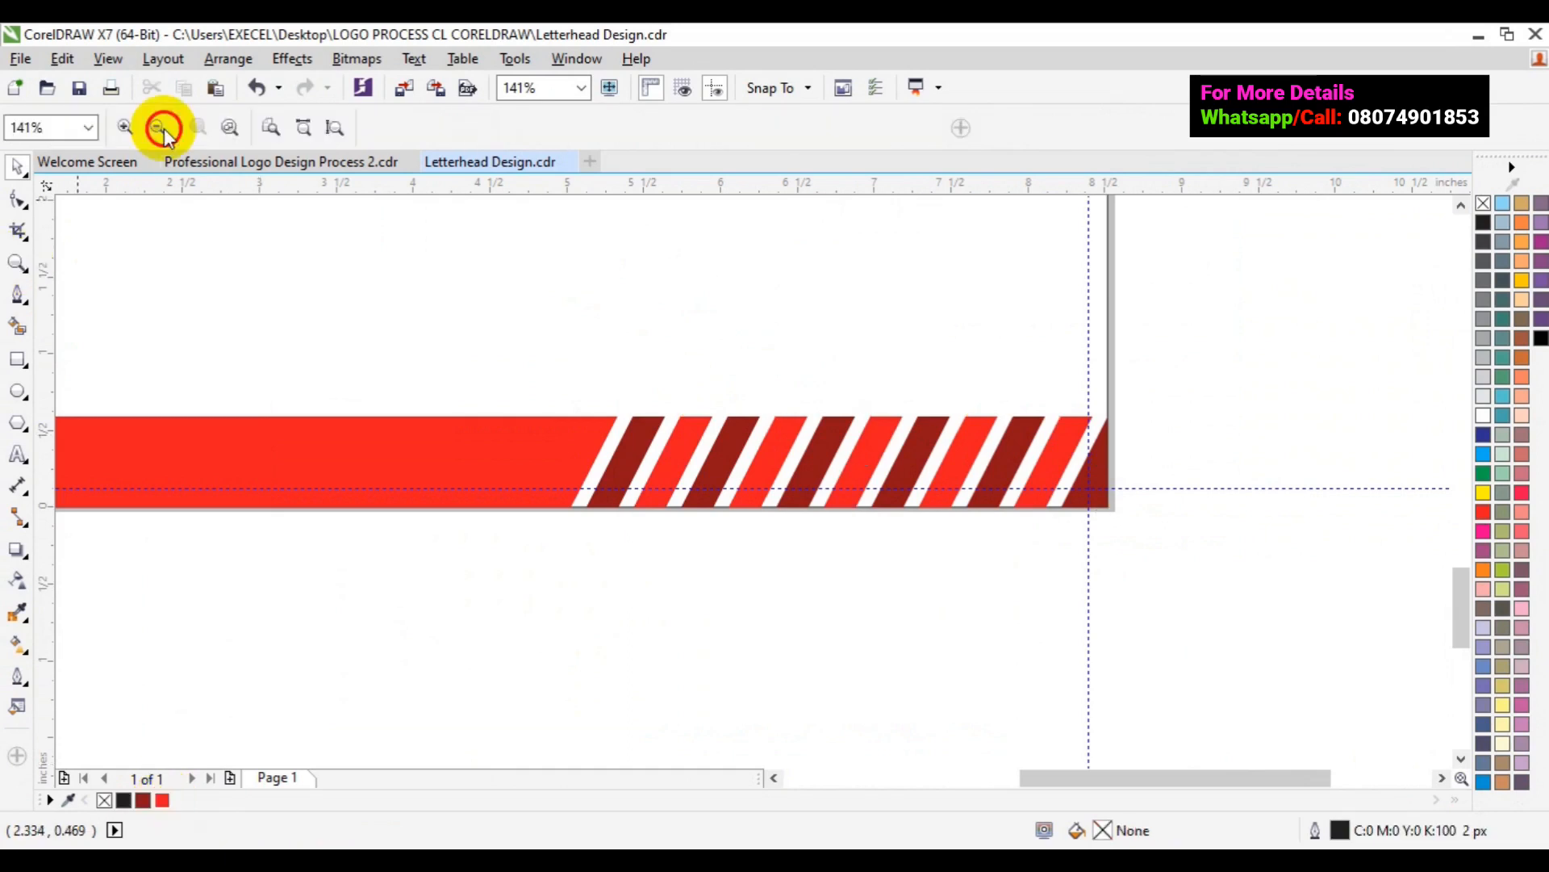
left_click(161, 128)
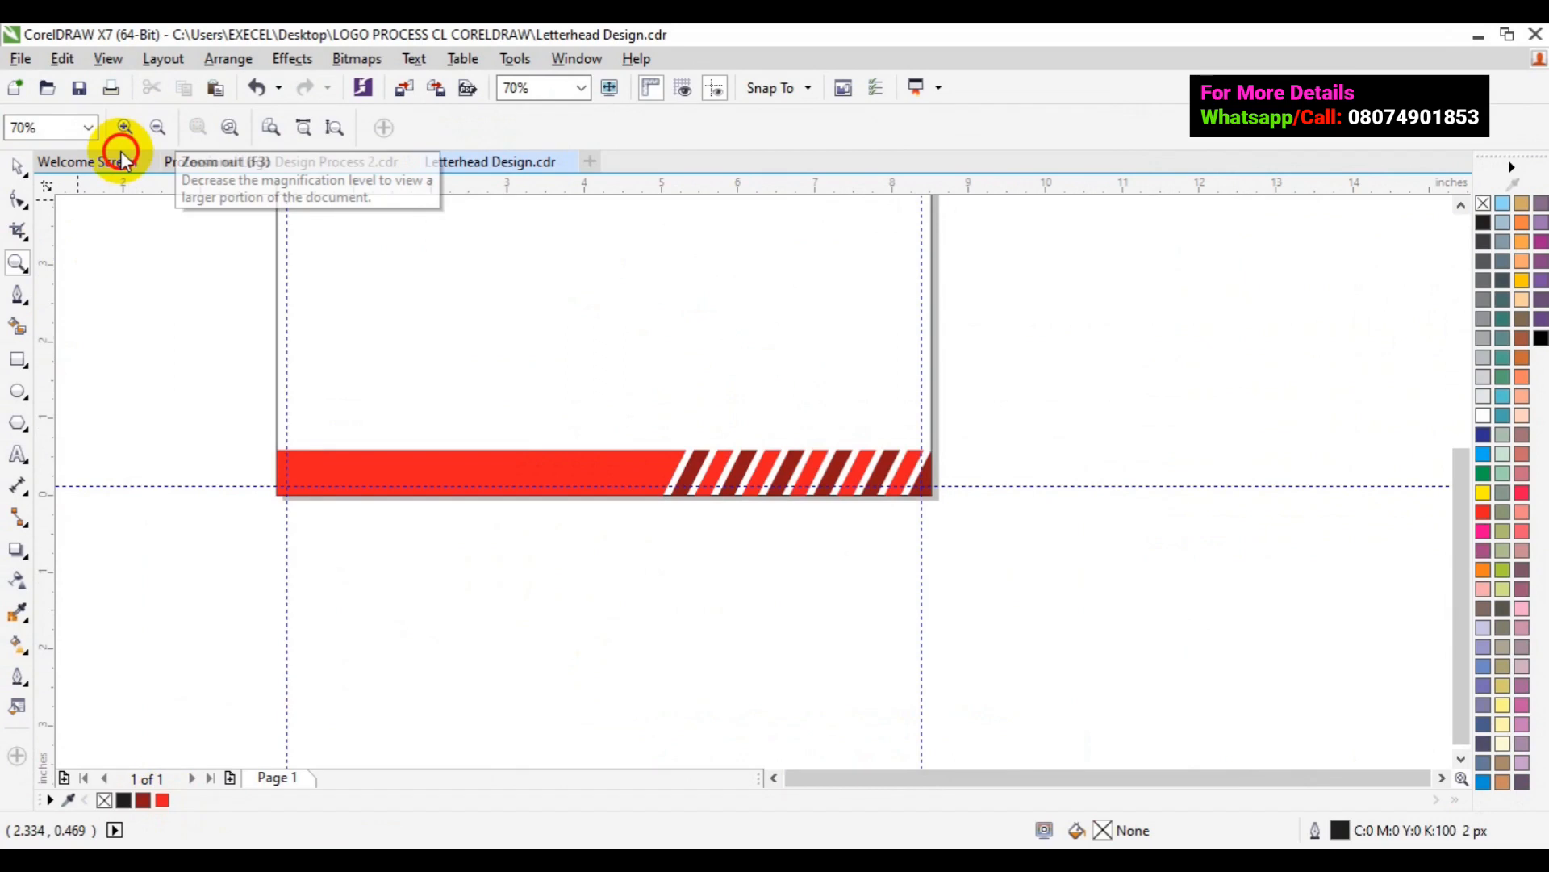
left_click(19, 170)
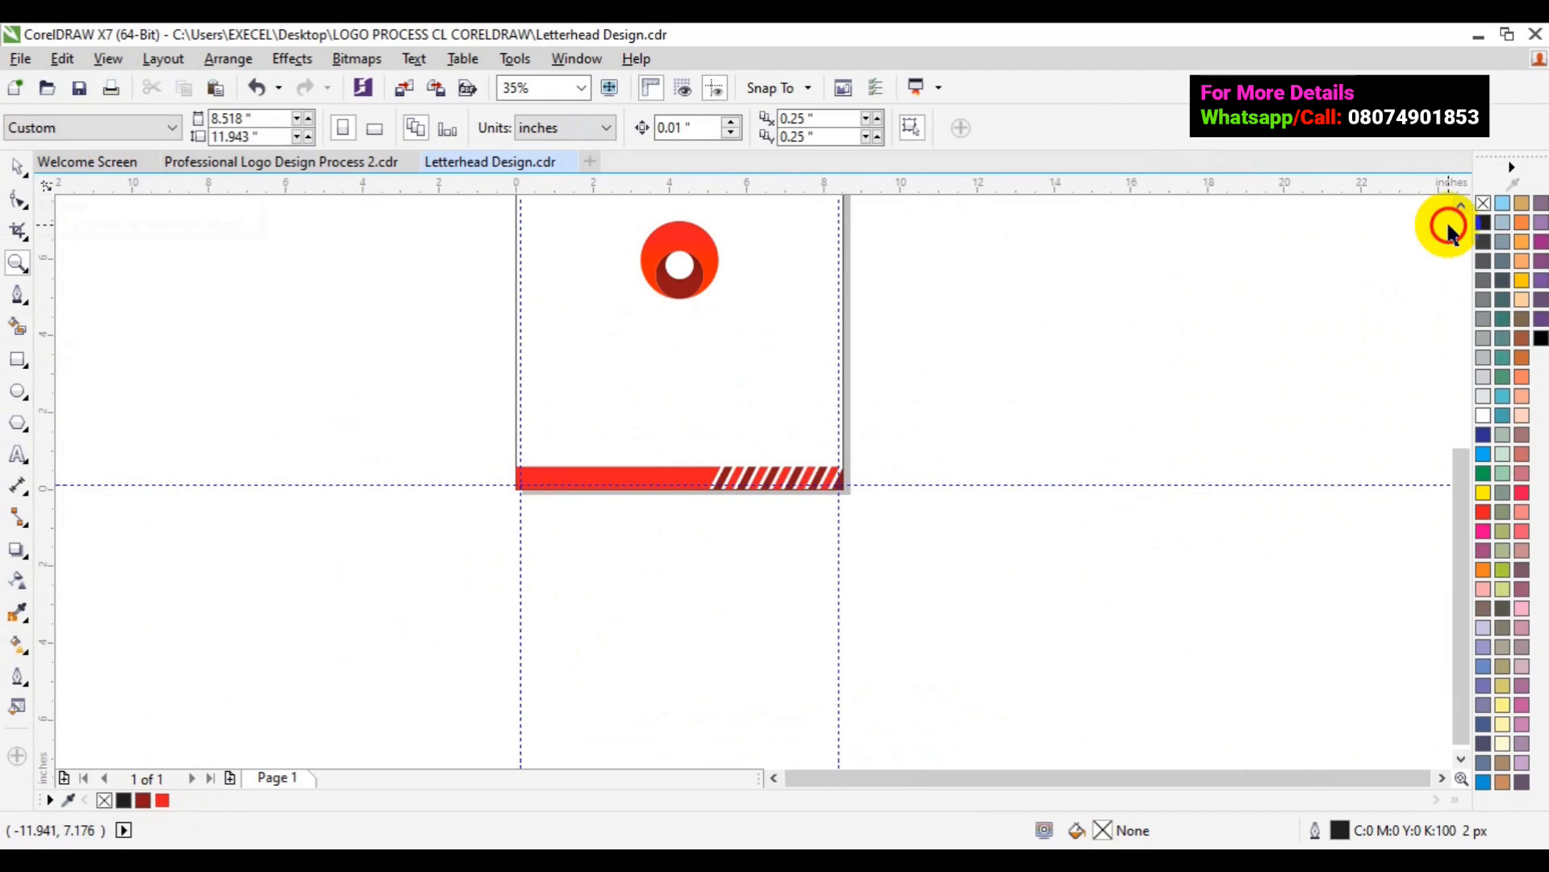
- Scroll up to the header and zoom in on the large red logo in the page centre
left_click(1461, 207)
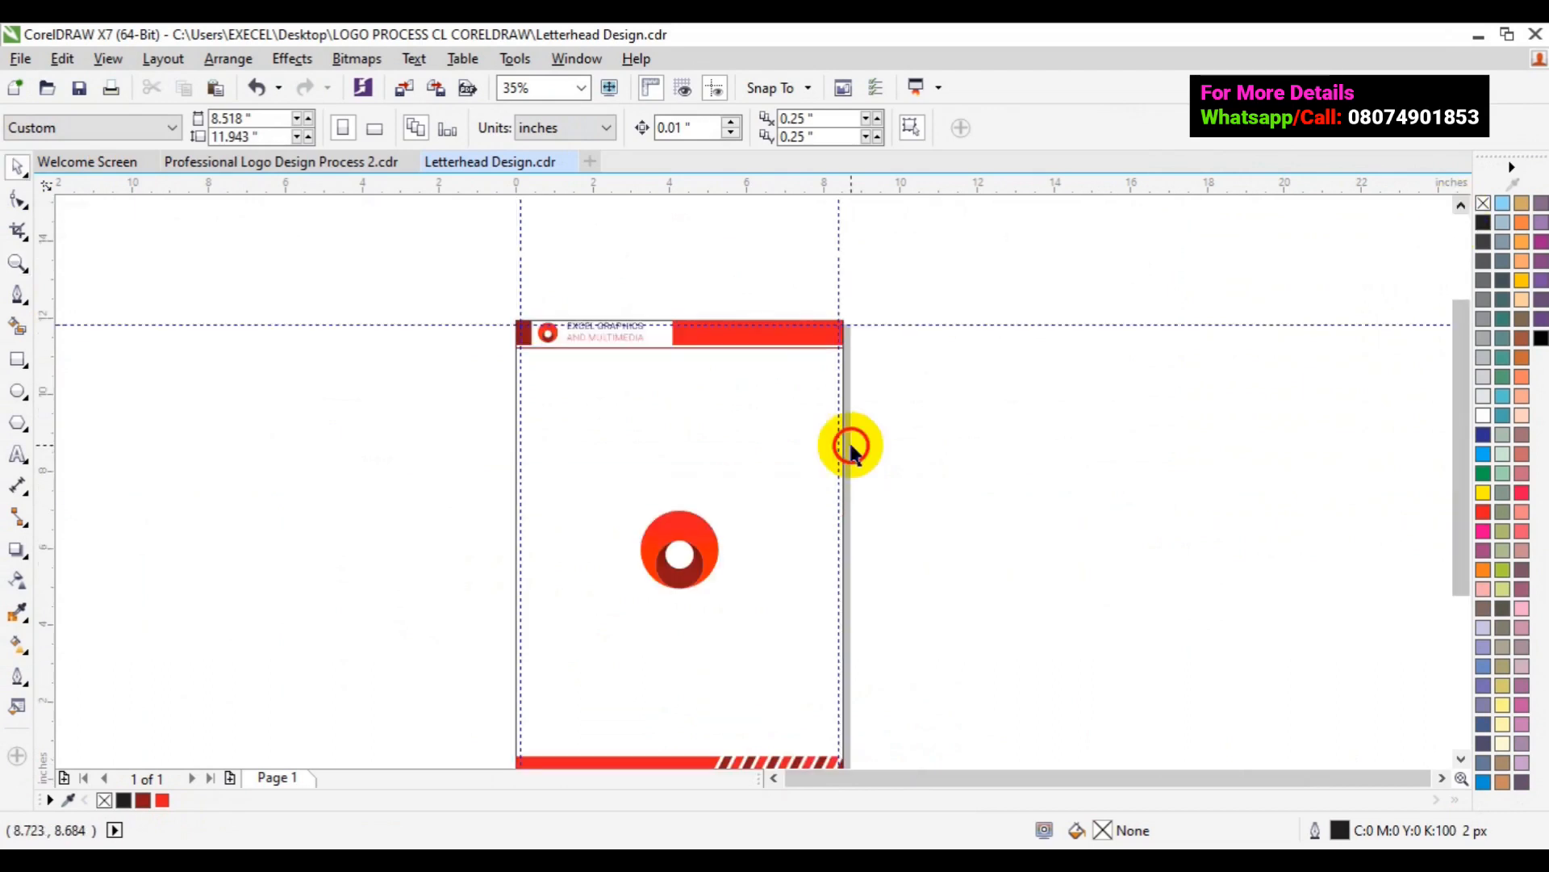
key("z")
left_click(711, 572)
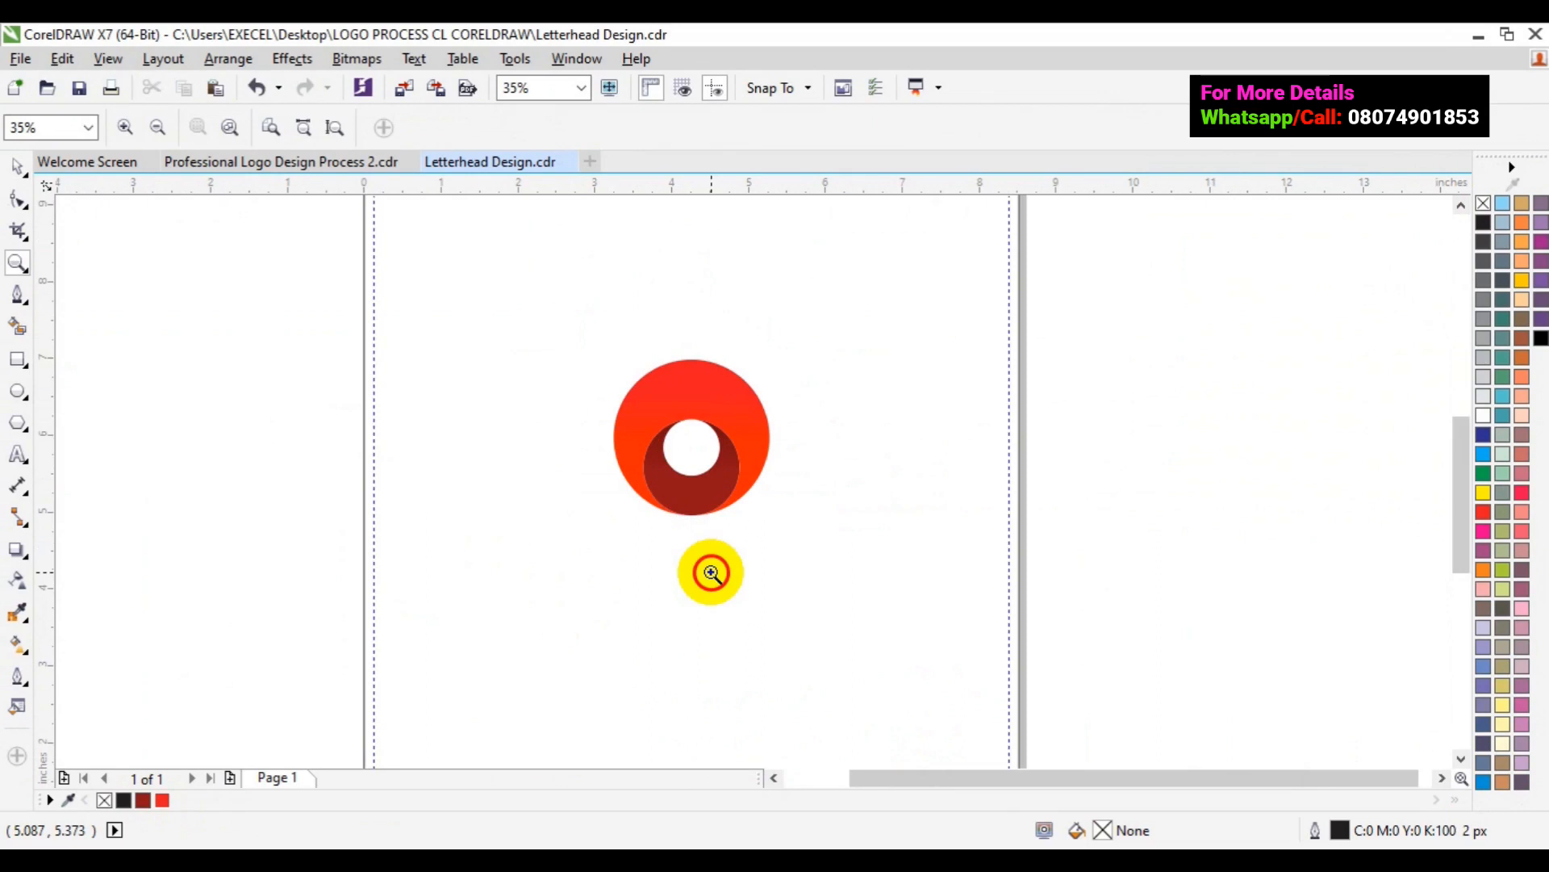
key("space")
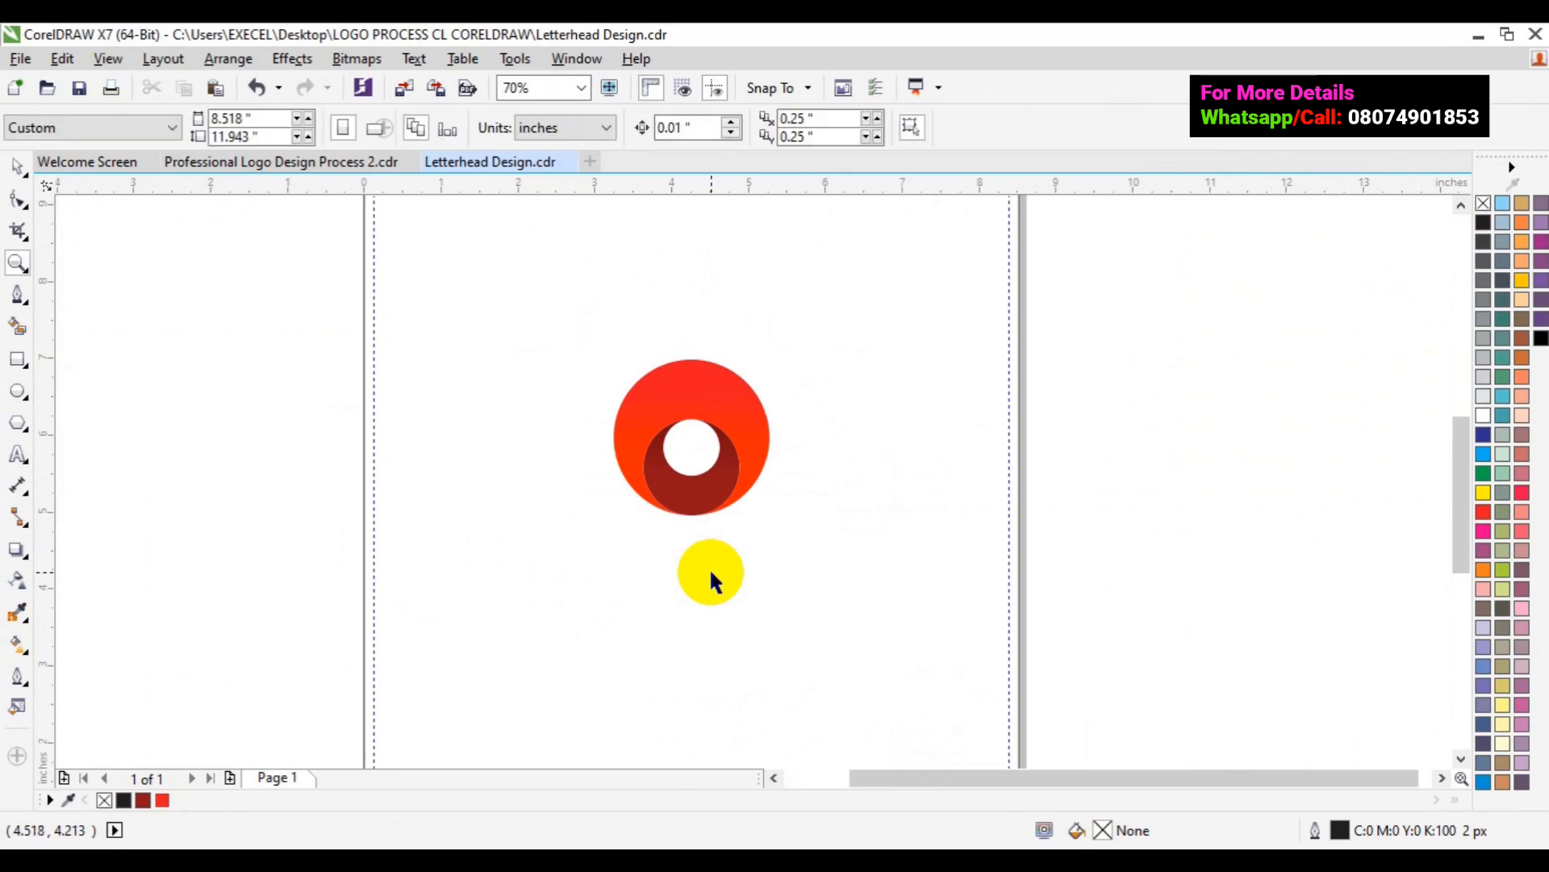
- Select the central logo group and scale it from a corner to about 158% (3.207 in)
left_click(678, 501)
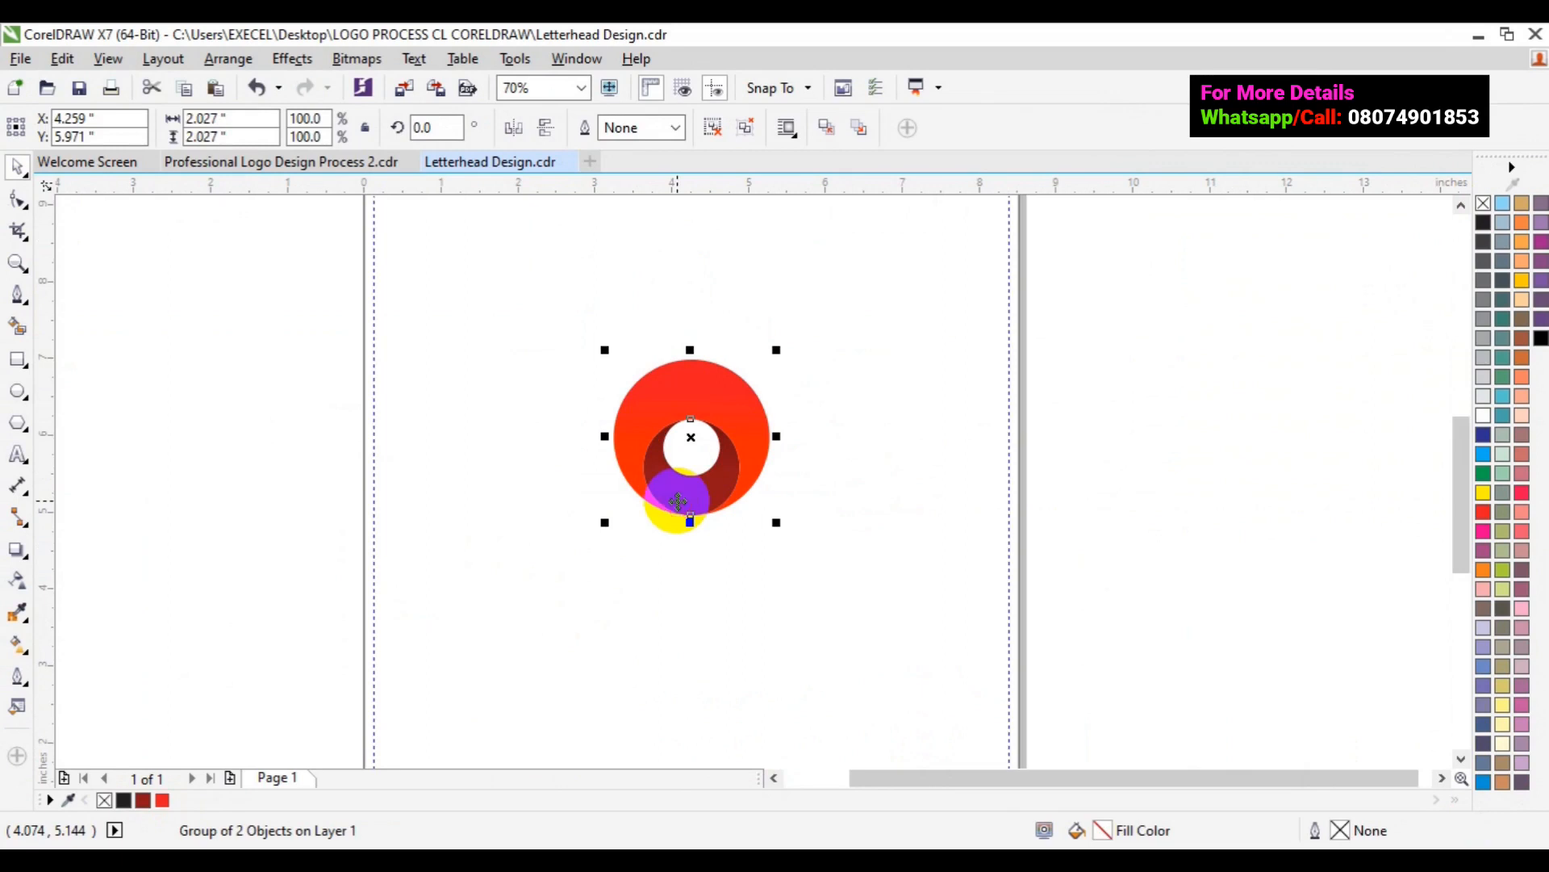
left_click_drag(678, 501, 838, 587)
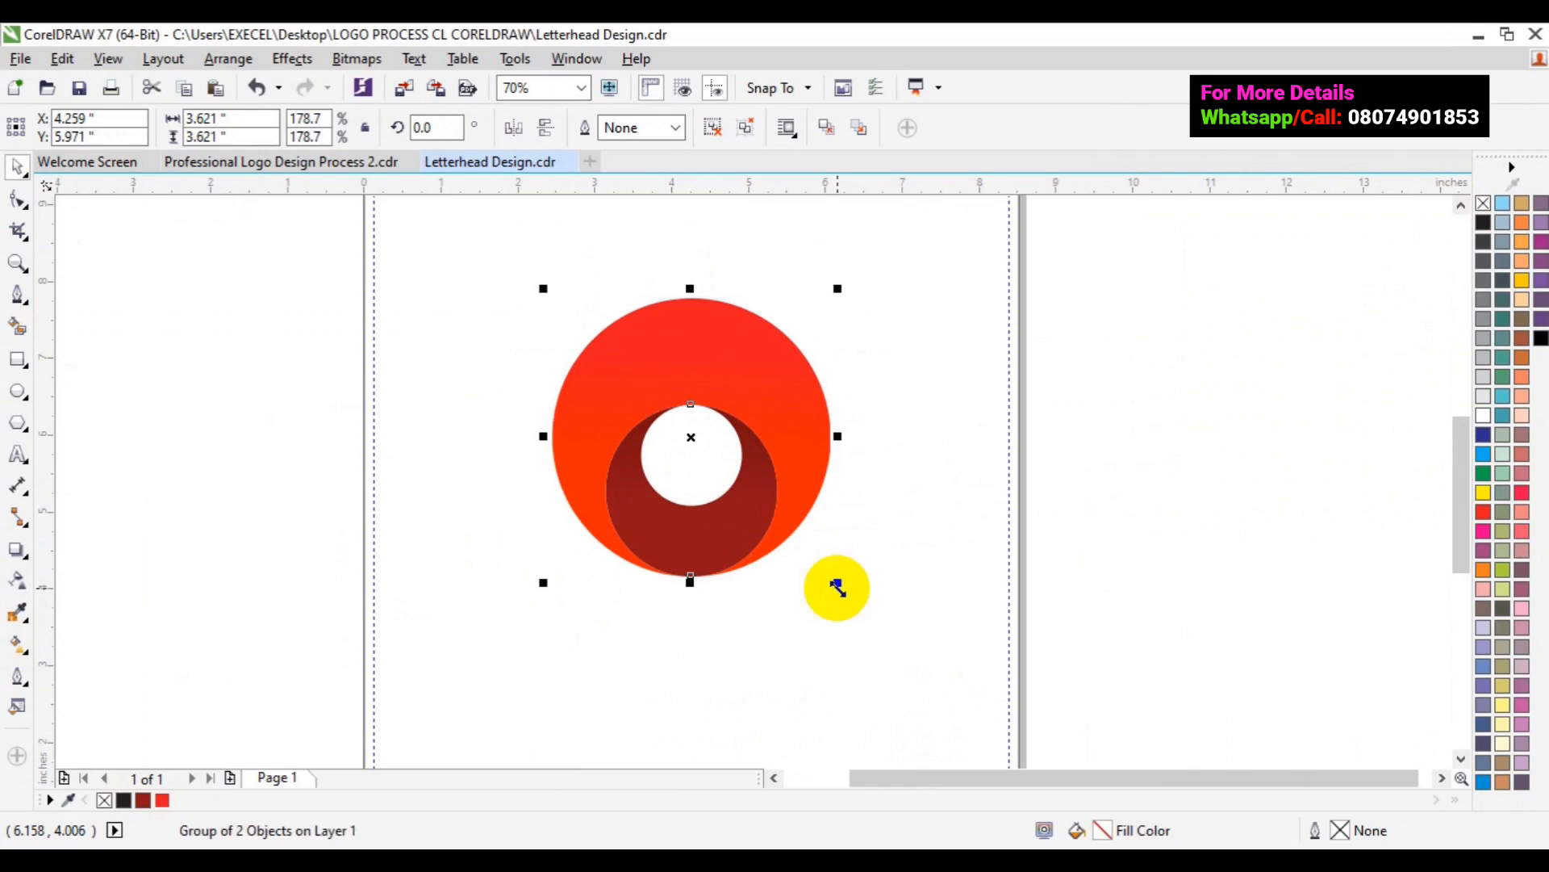
left_click_drag(837, 587, 846, 567)
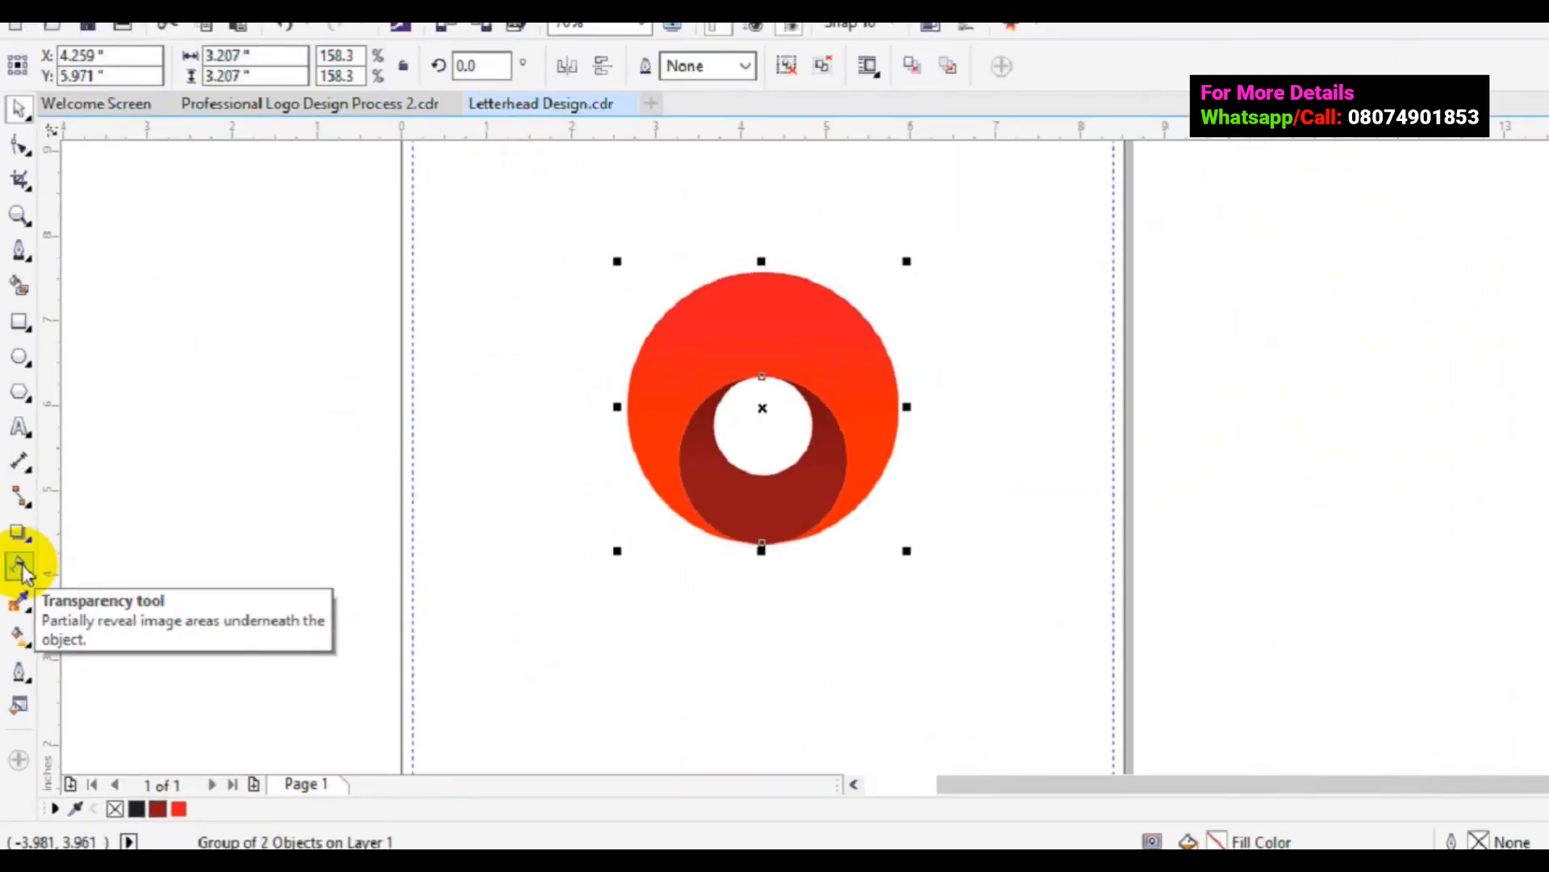
- Apply an elliptical gradient transparency to the central logo and nudge its centre point up
left_click(21, 568)
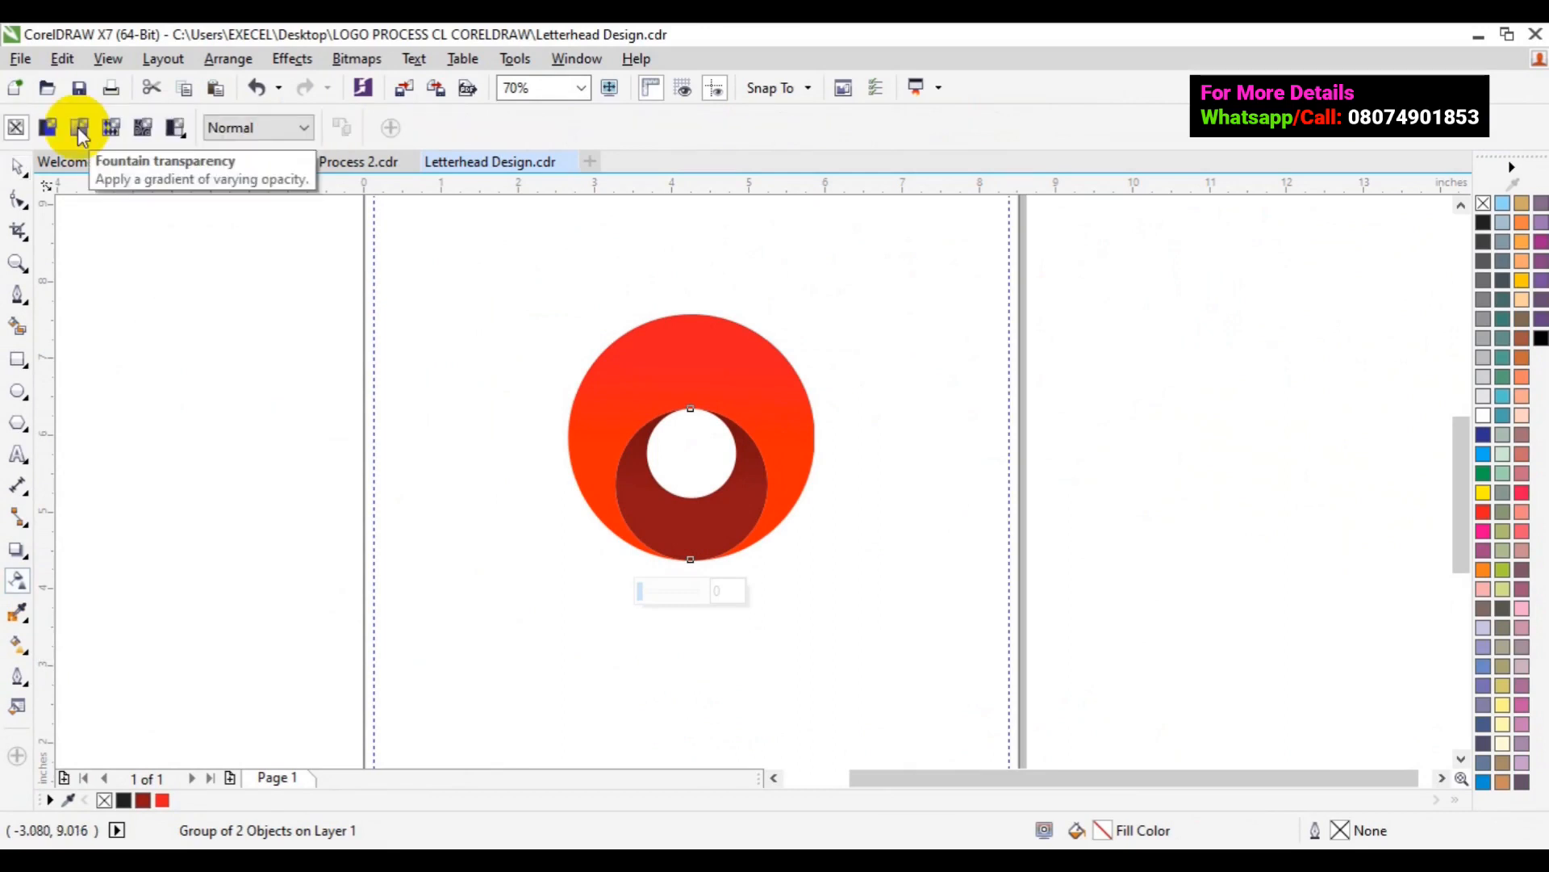
left_click(77, 128)
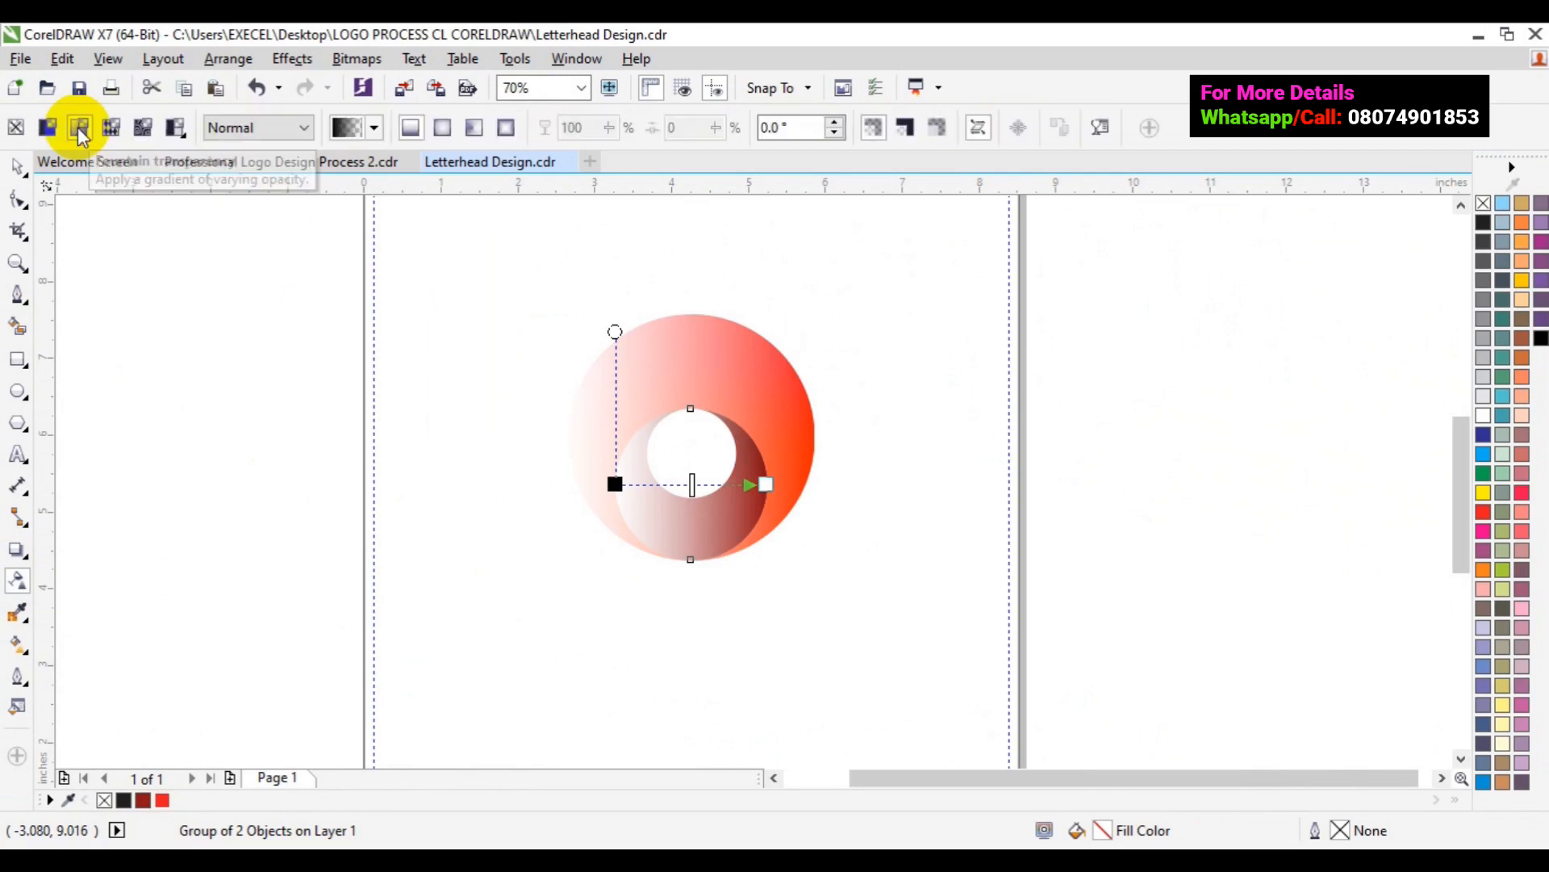
left_click(446, 127)
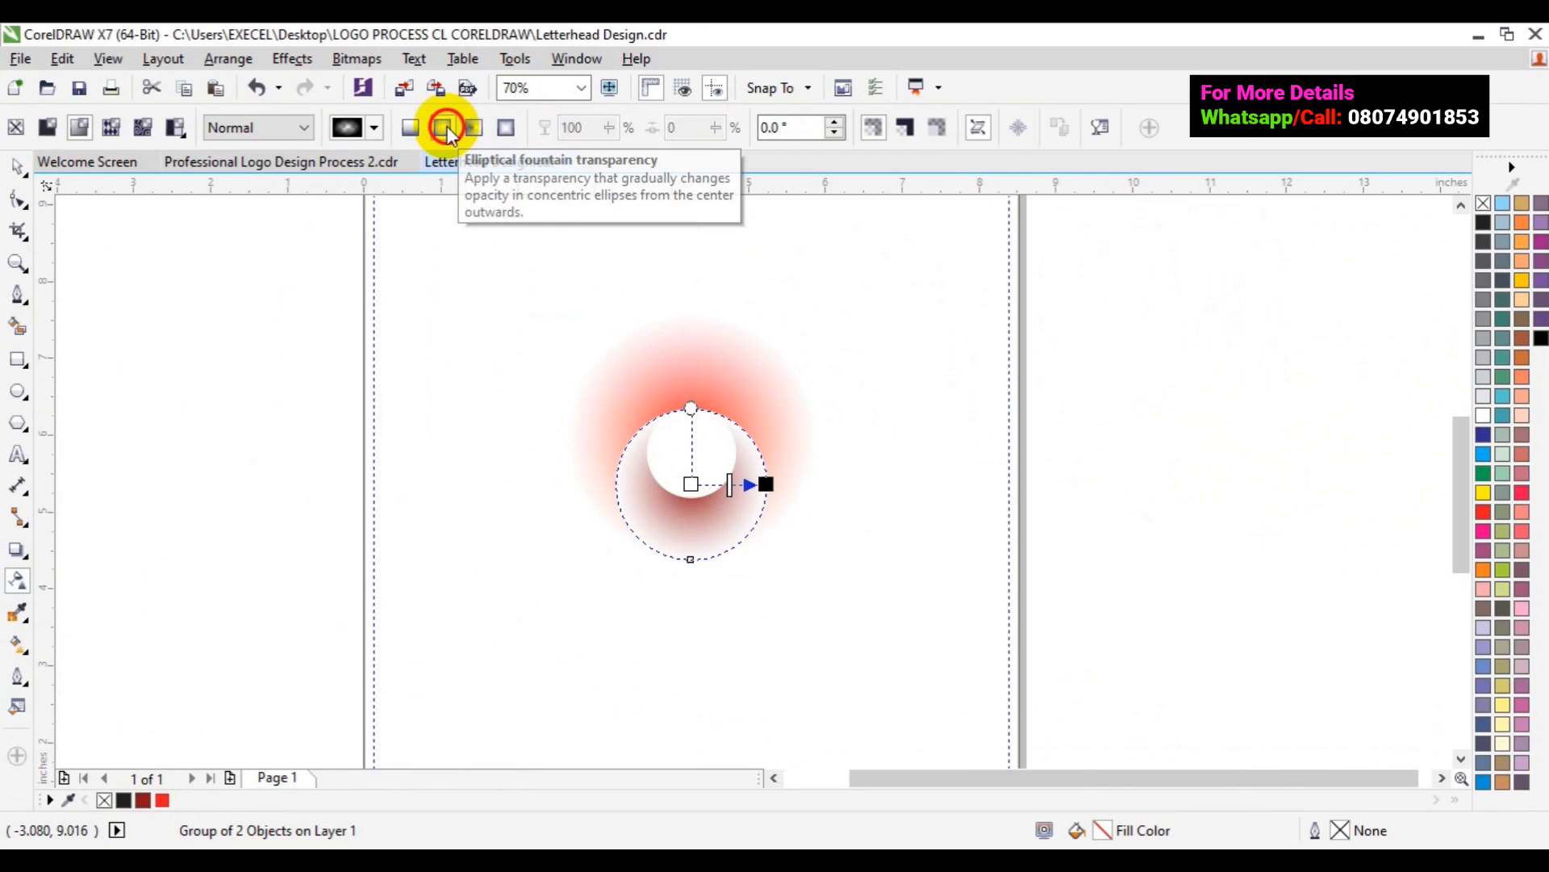
left_click(766, 486)
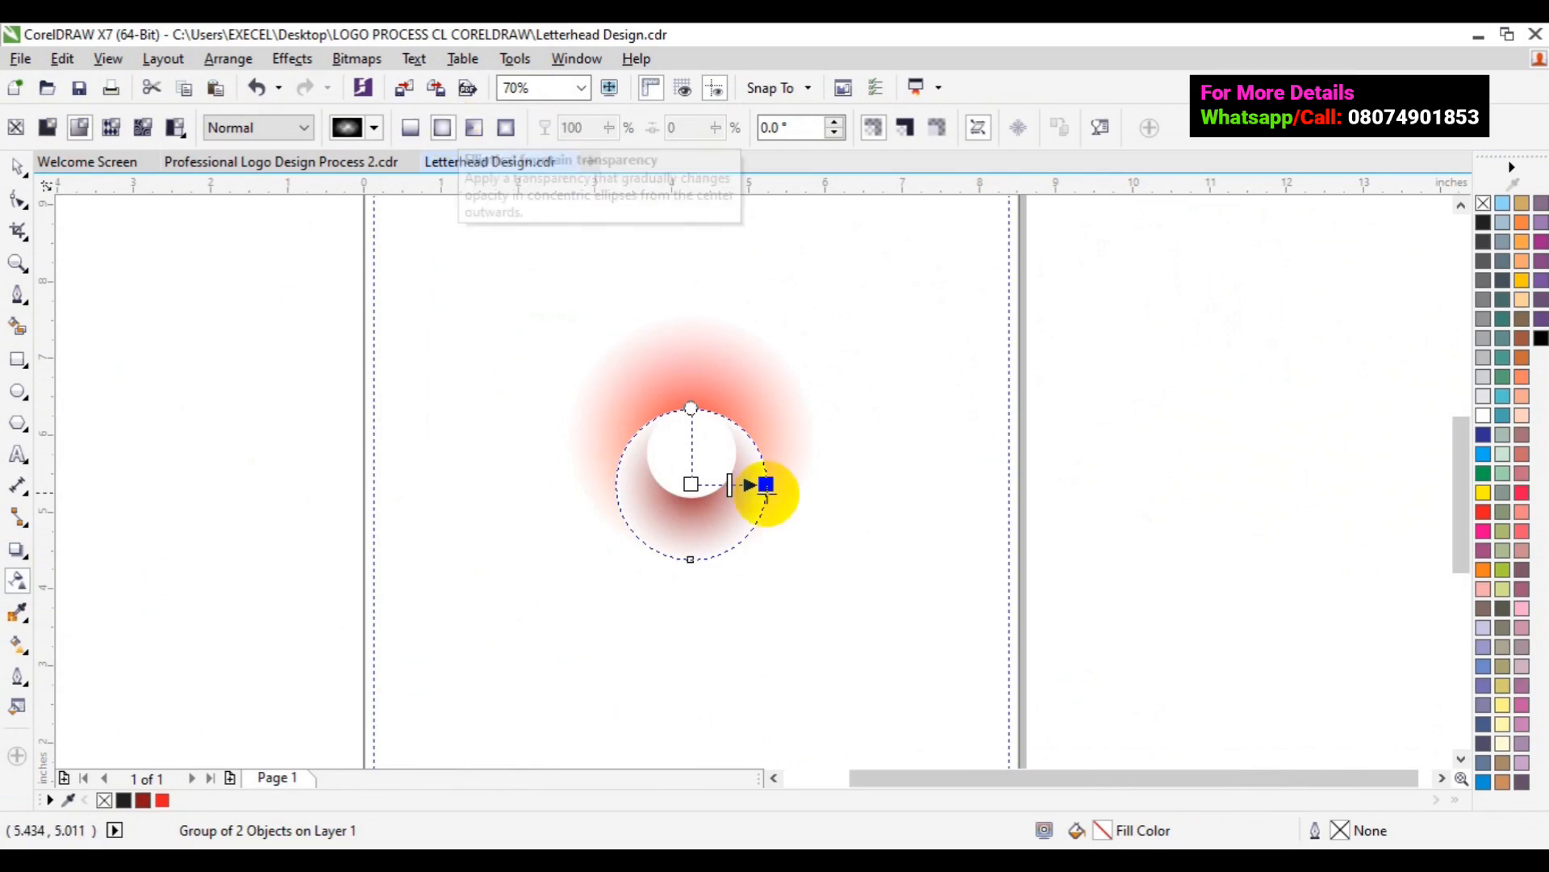
left_click(692, 478)
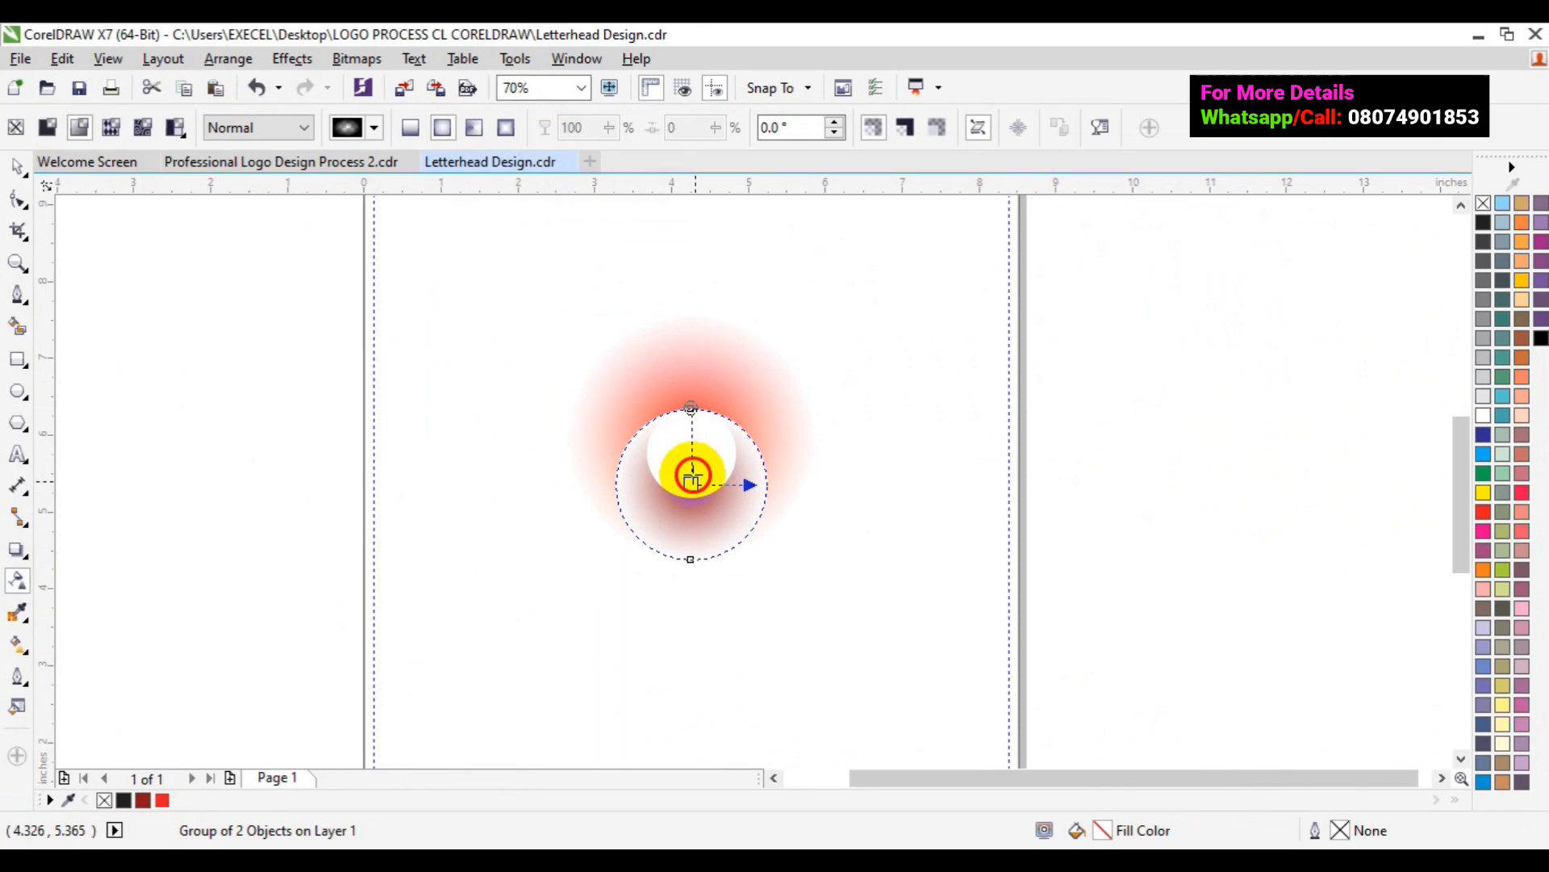
left_click_drag(693, 478, 687, 454)
left_click(767, 484)
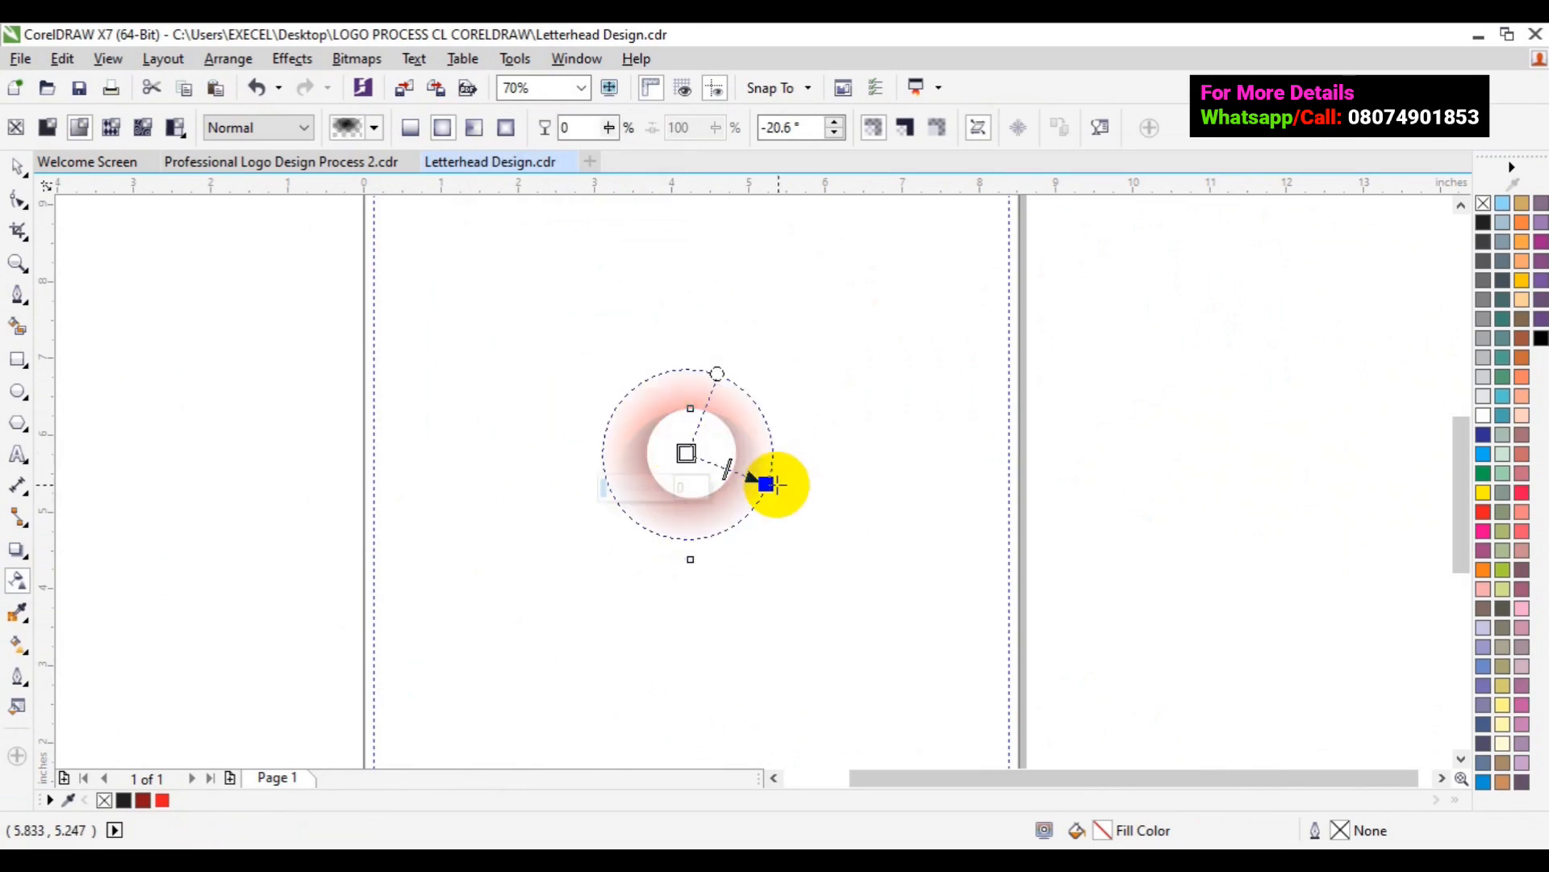
- Undo that adjustment, redraw the fade outward from the centre, and raise centre transparency to 46
key("ctrl+z")
left_click(815, 478)
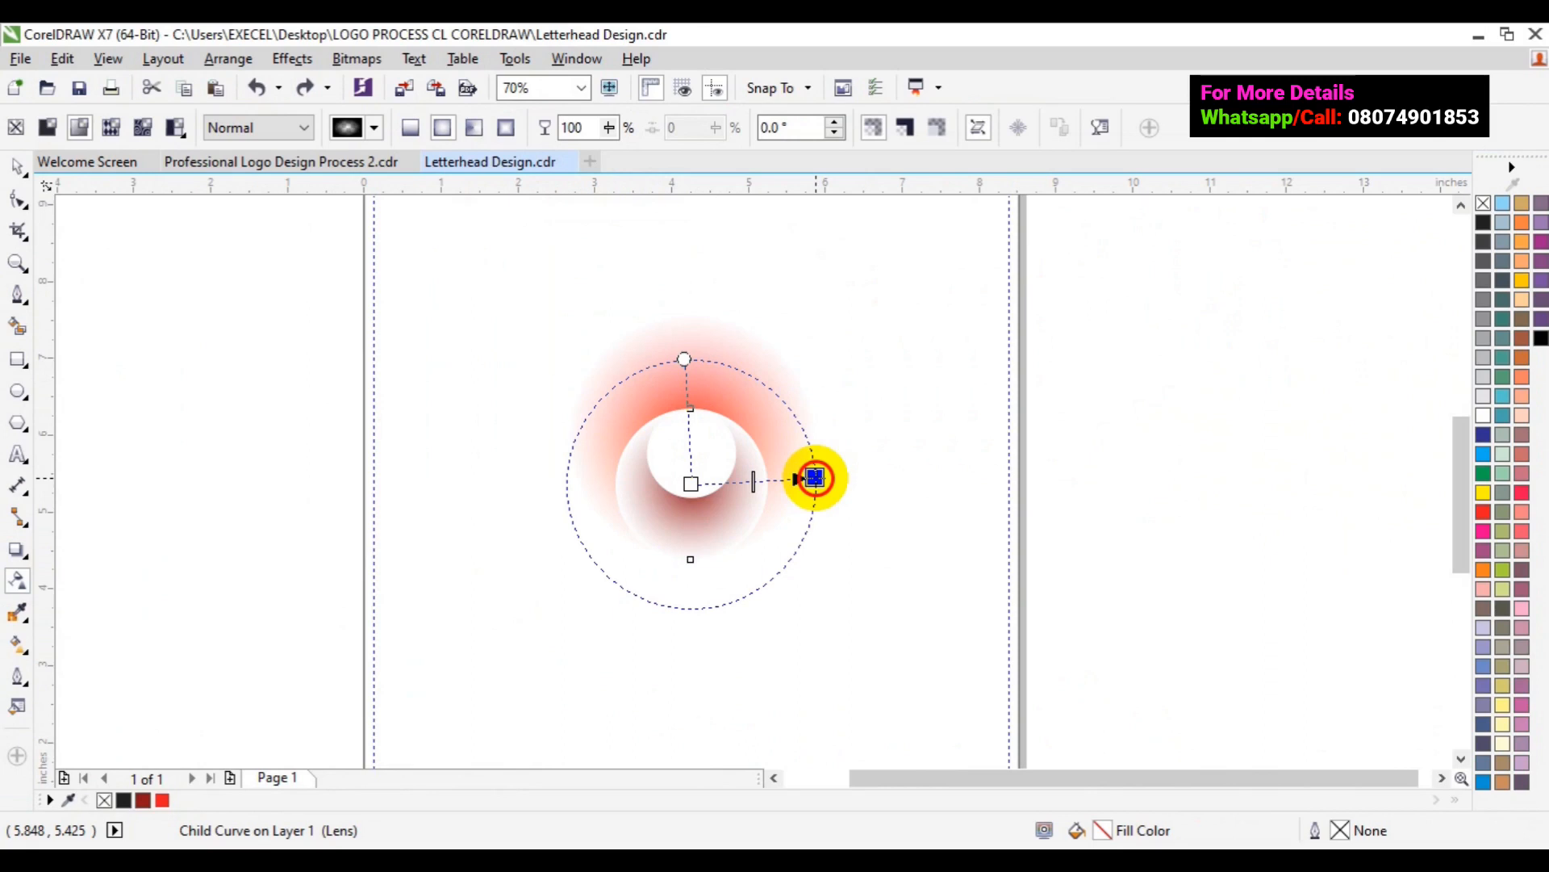
left_click_drag(815, 477, 817, 476)
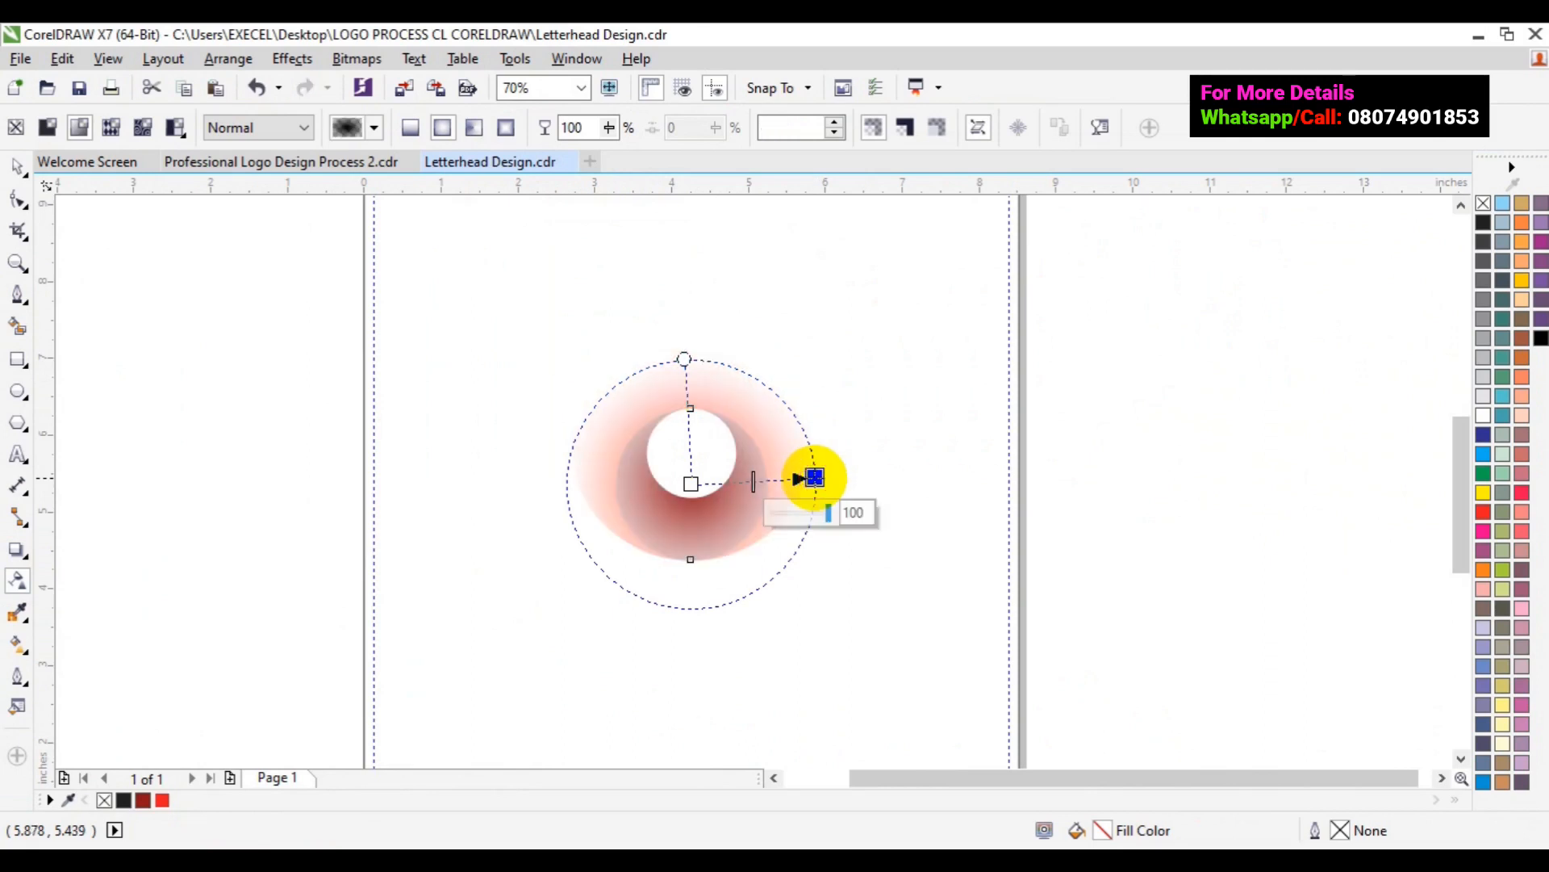
left_click(692, 484)
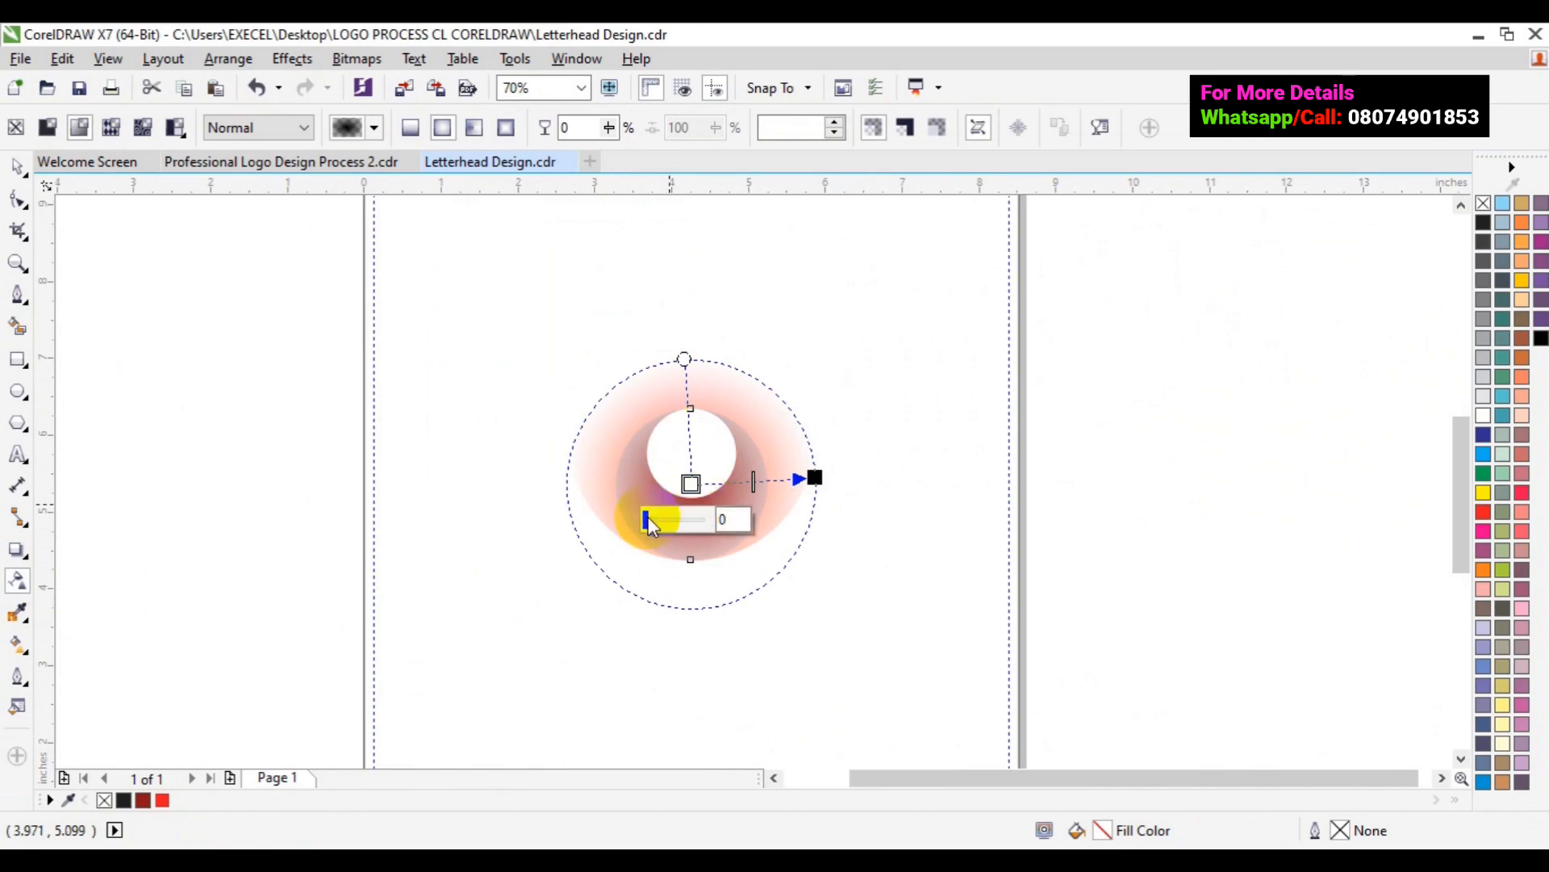
left_click_drag(650, 523, 662, 520)
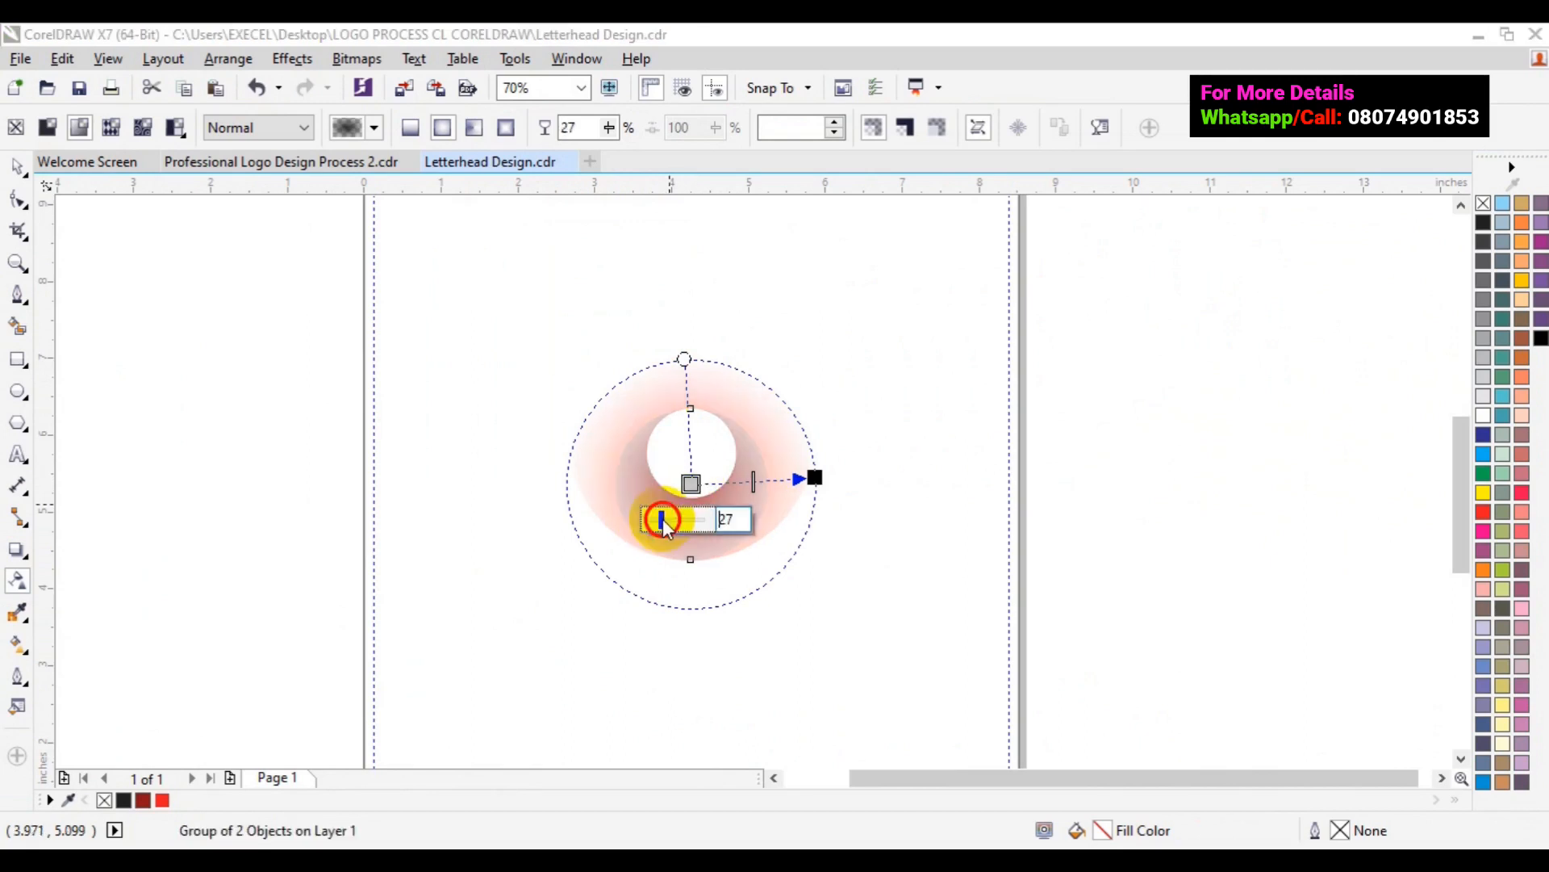
left_click_drag(662, 520, 681, 521)
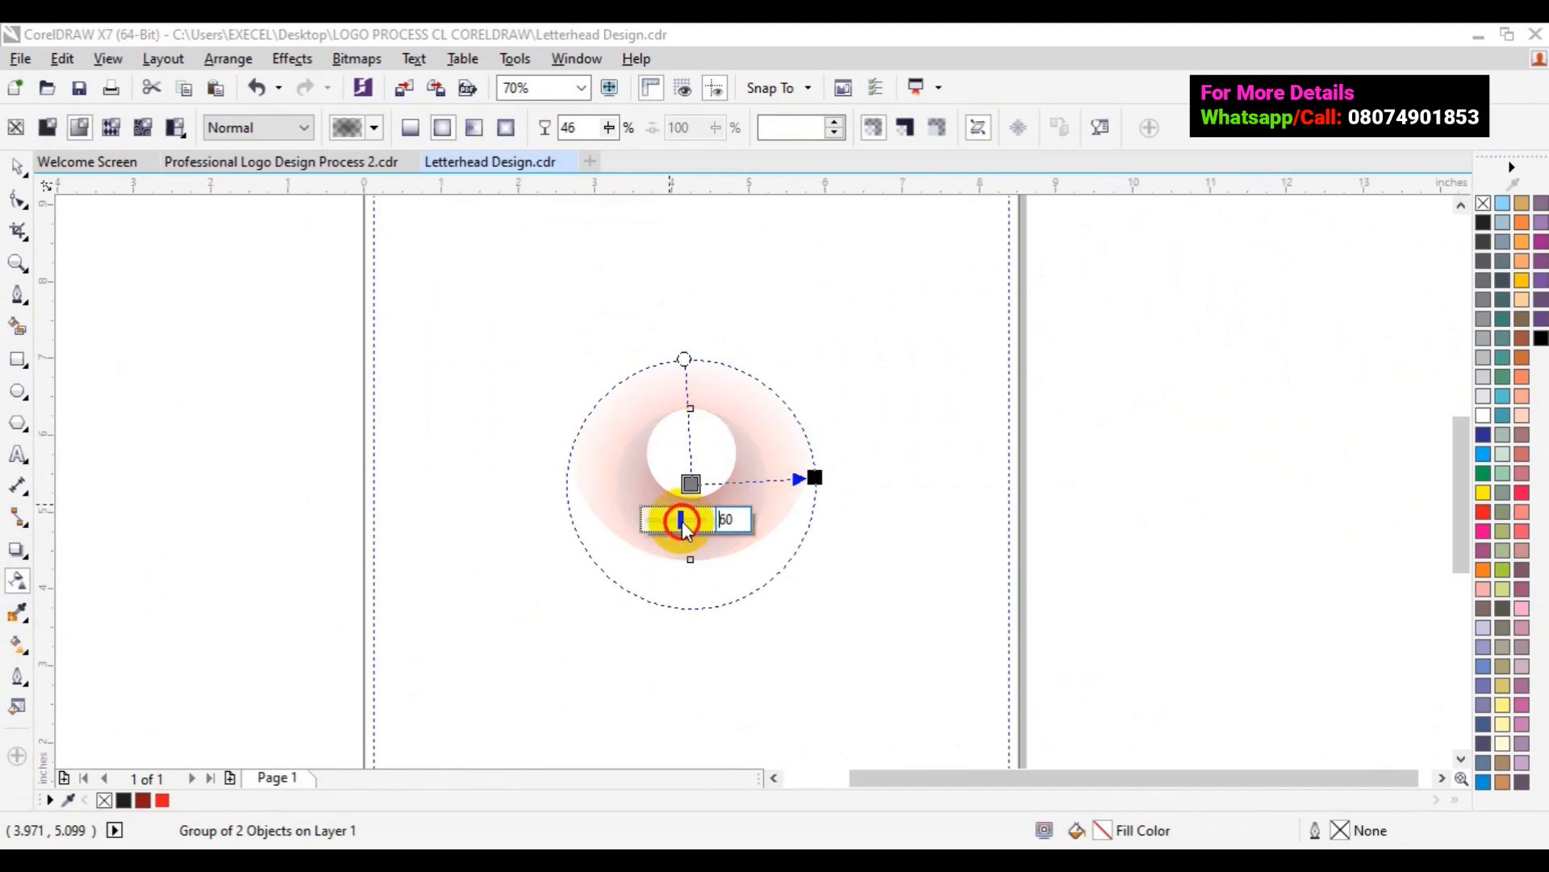
left_click(815, 478)
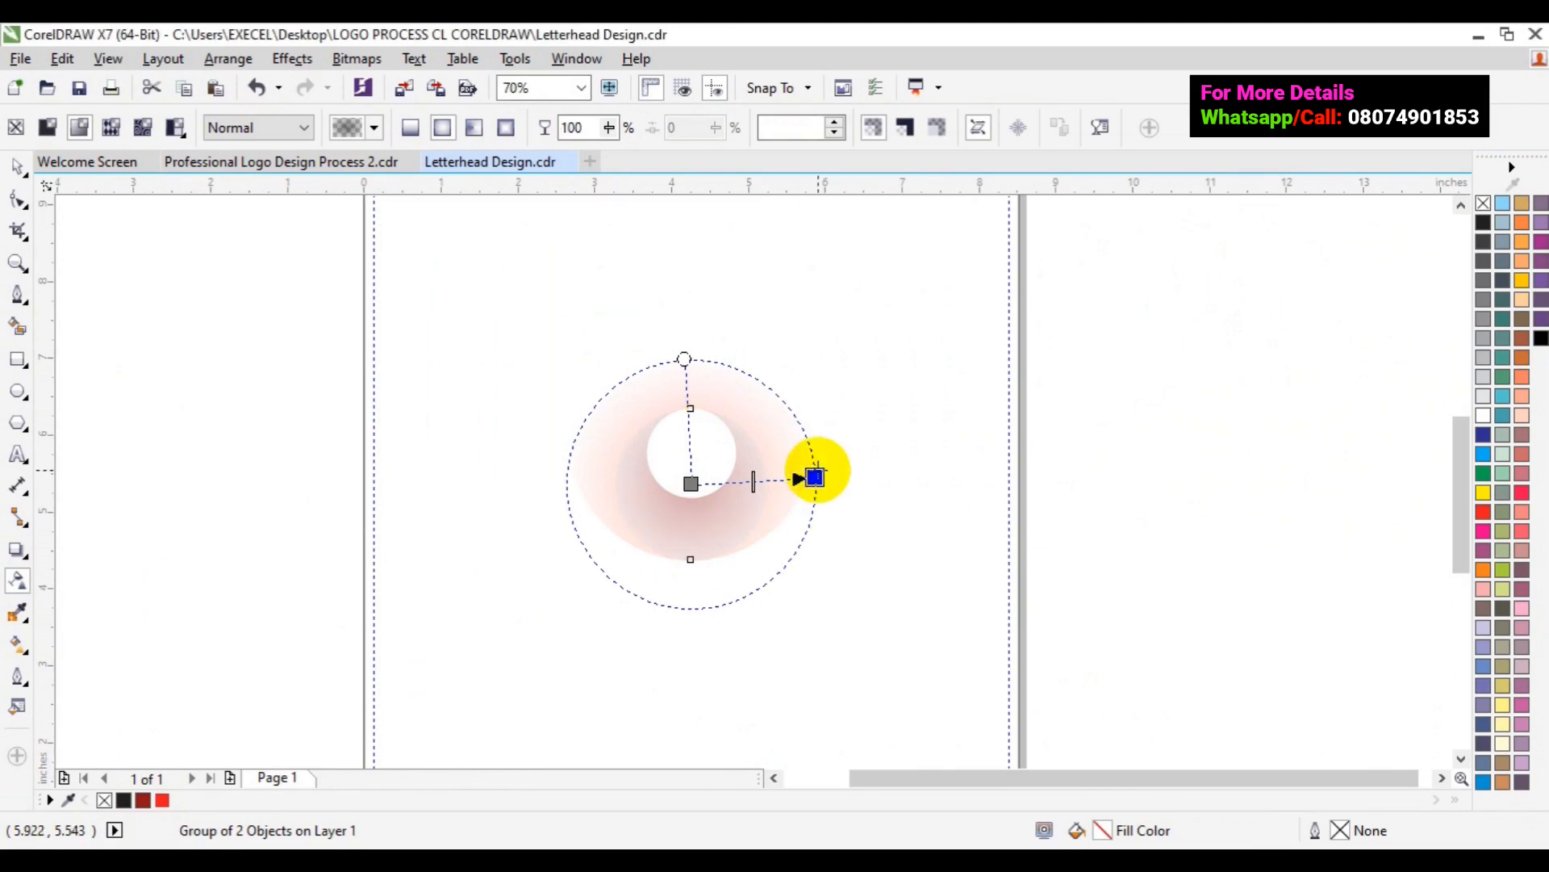
- Set the gradient's outer edge transparency to 96
left_click(815, 477)
left_click_drag(839, 512, 825, 512)
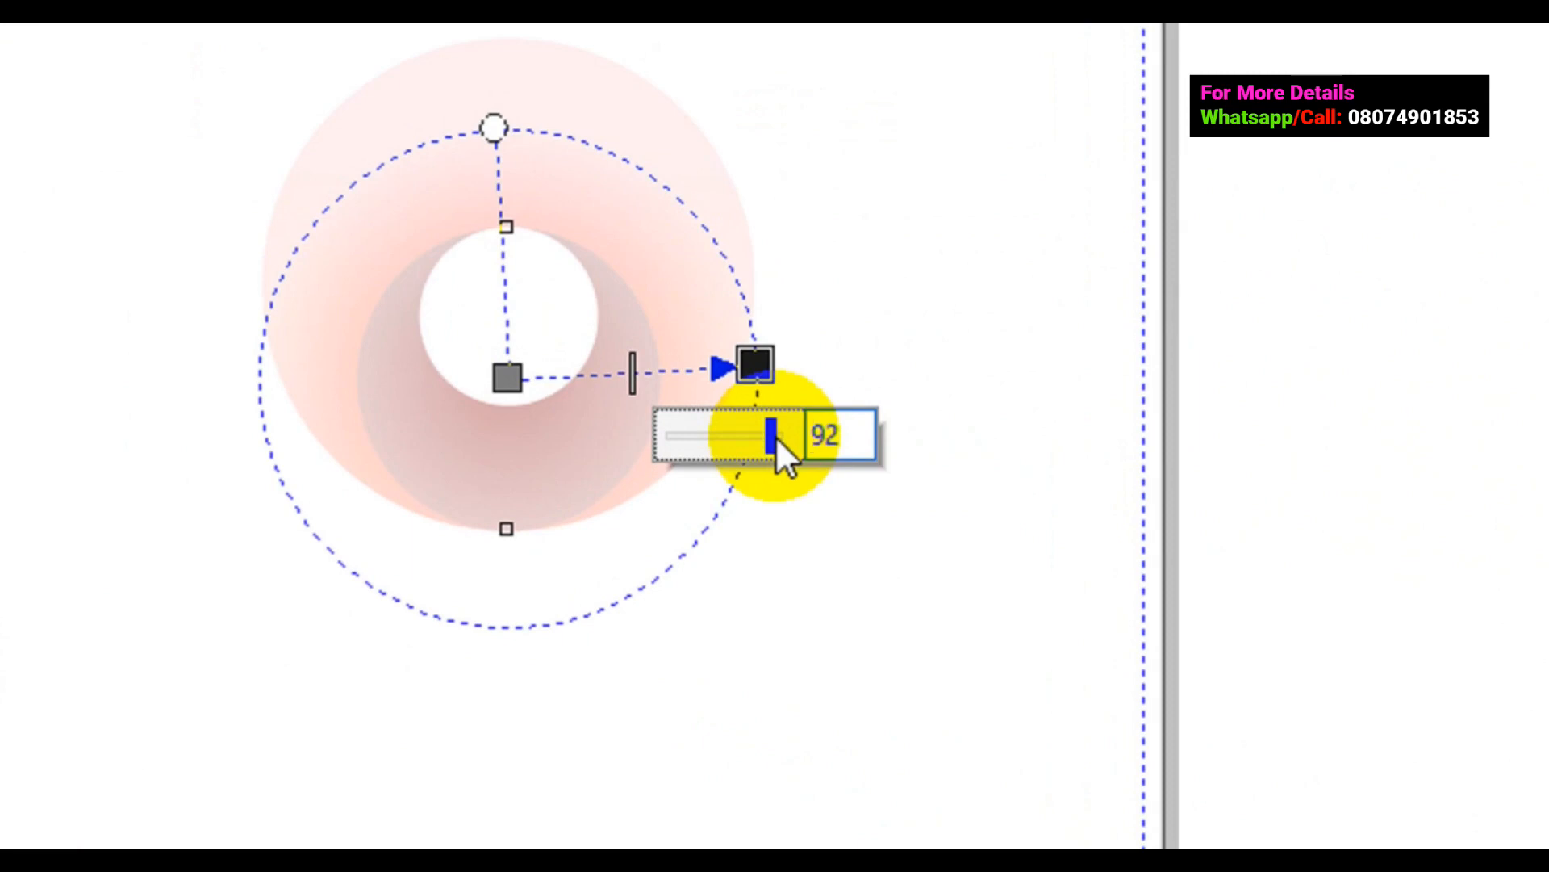
left_click(770, 443)
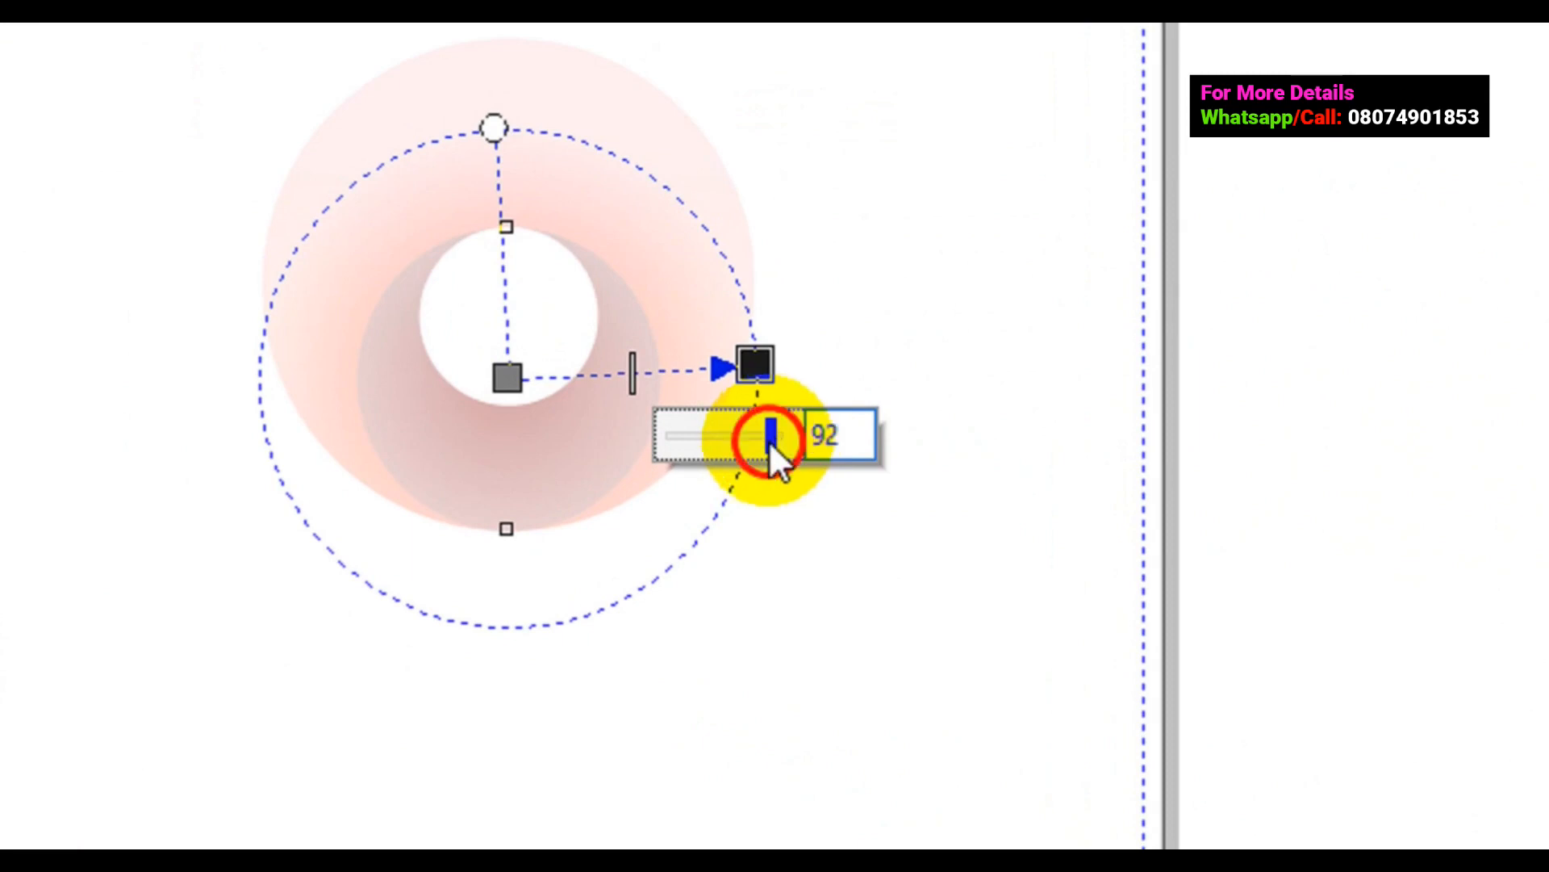
left_click_drag(768, 441, 771, 439)
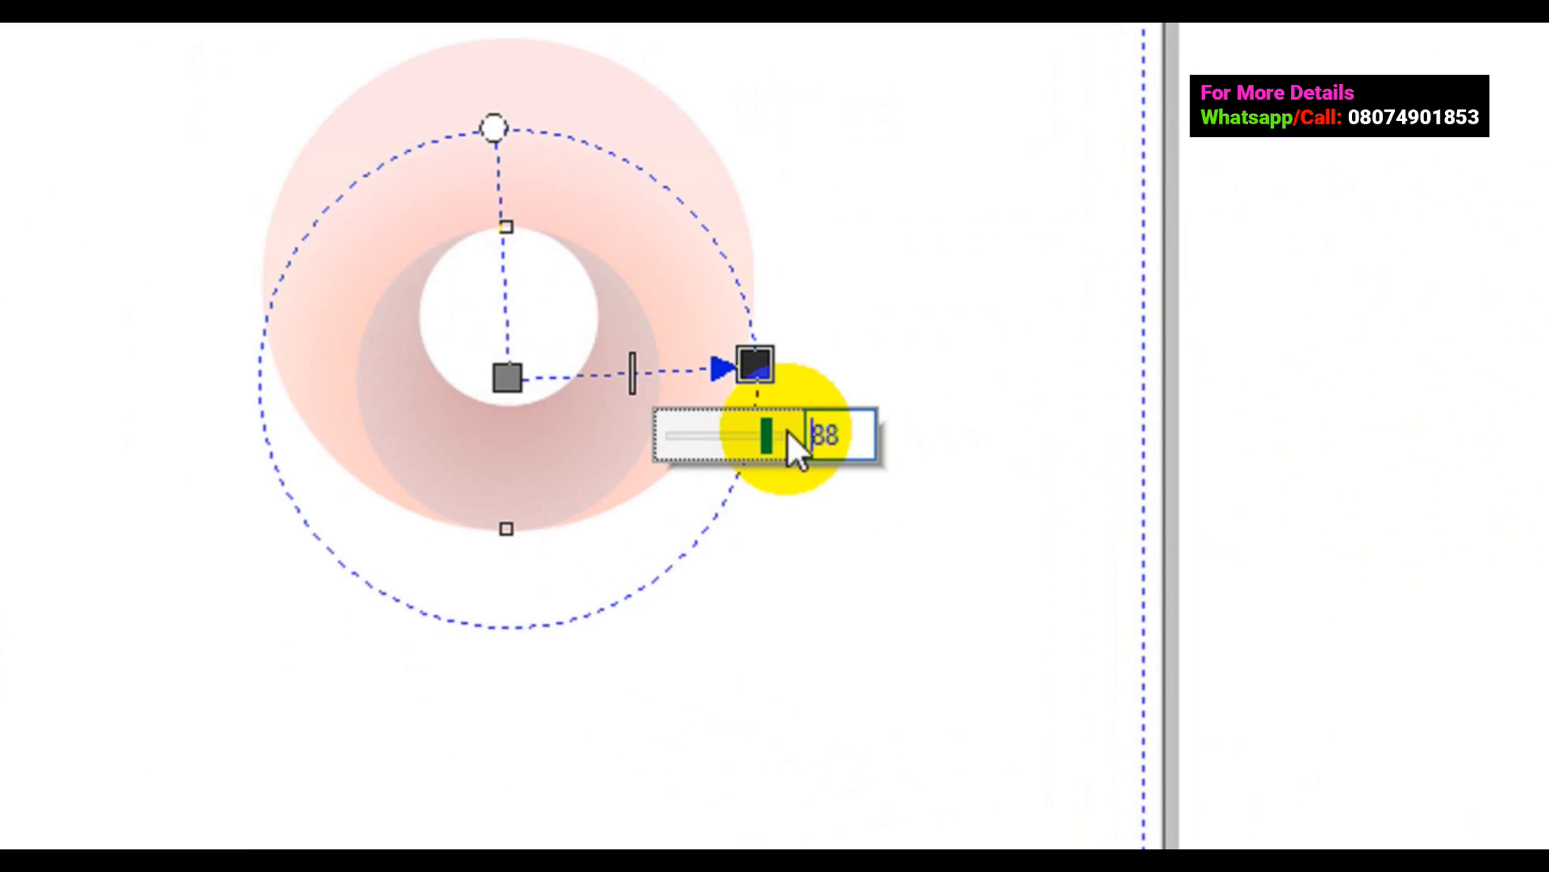
left_click_drag(787, 430, 781, 433)
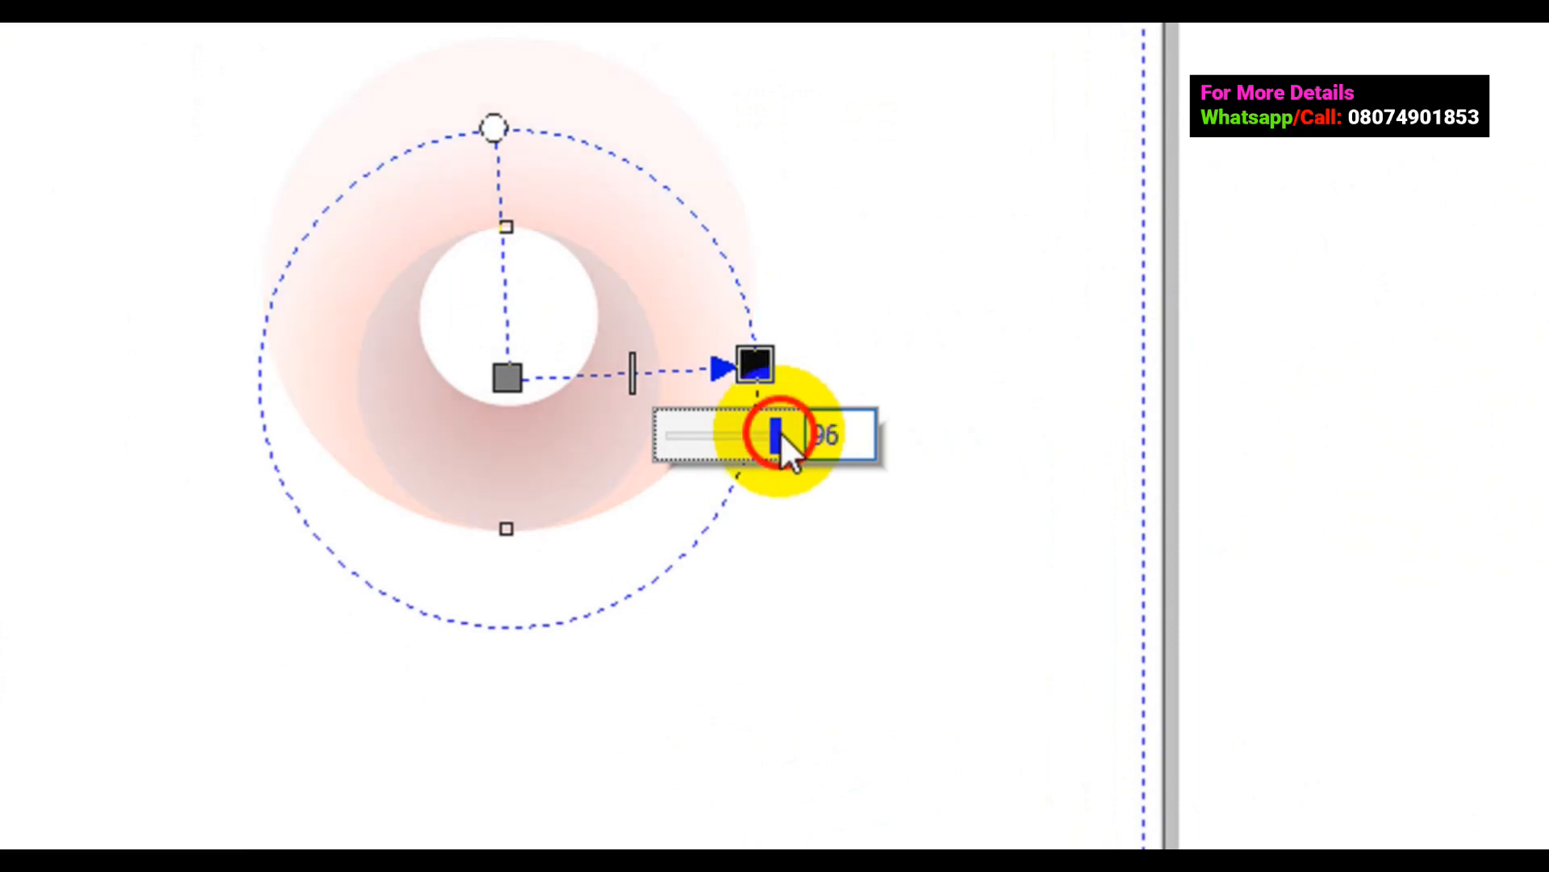
- Raise the centre node's transparency to 81 and deselect the watermark ring
left_click(507, 378)
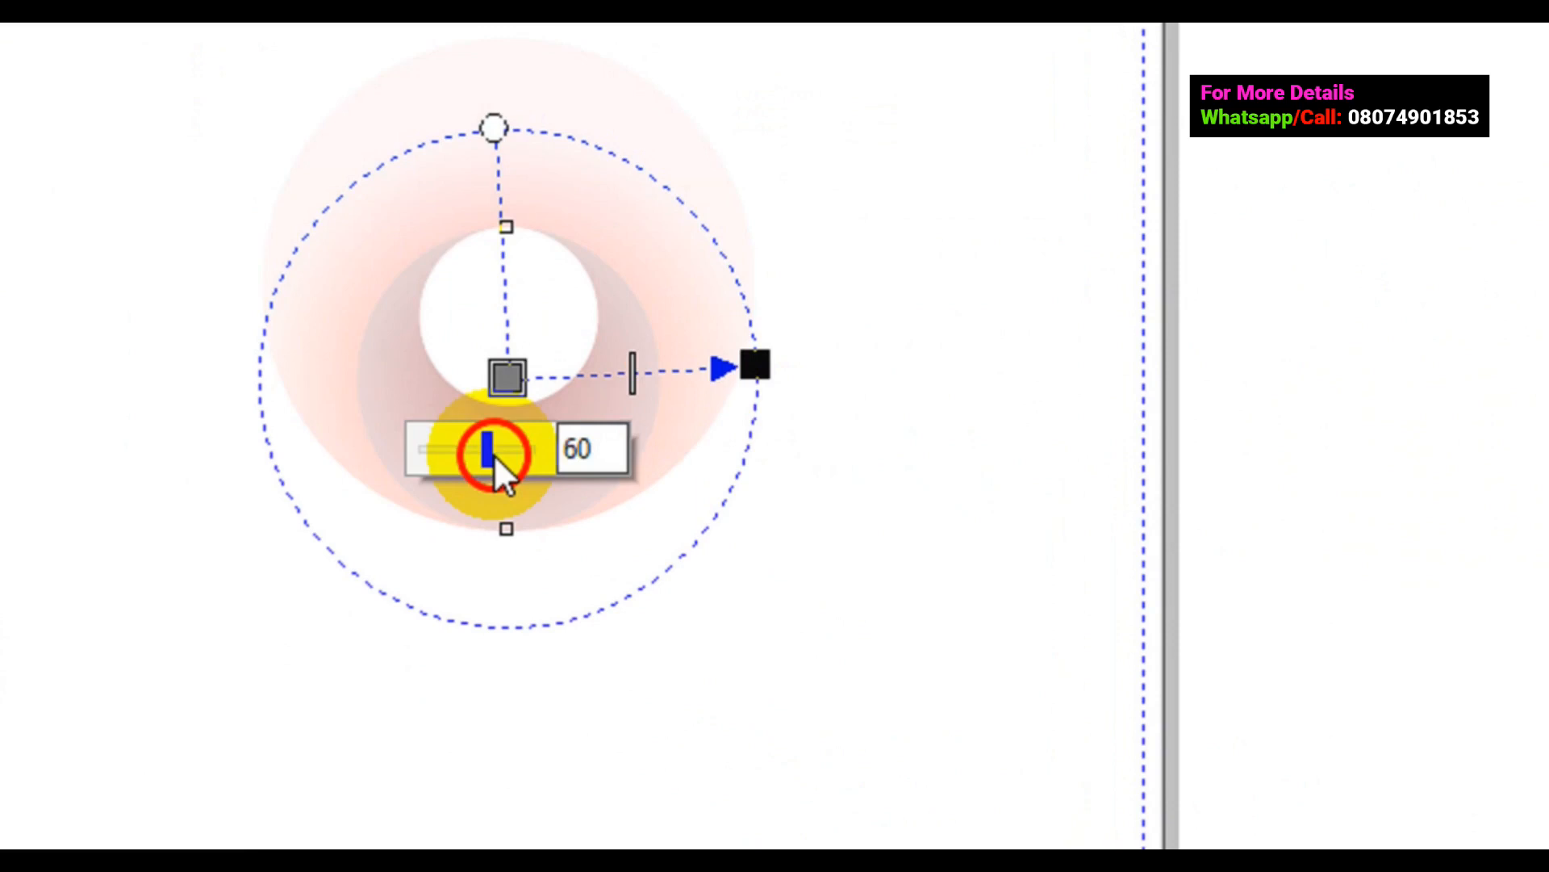
left_click_drag(495, 457, 515, 454)
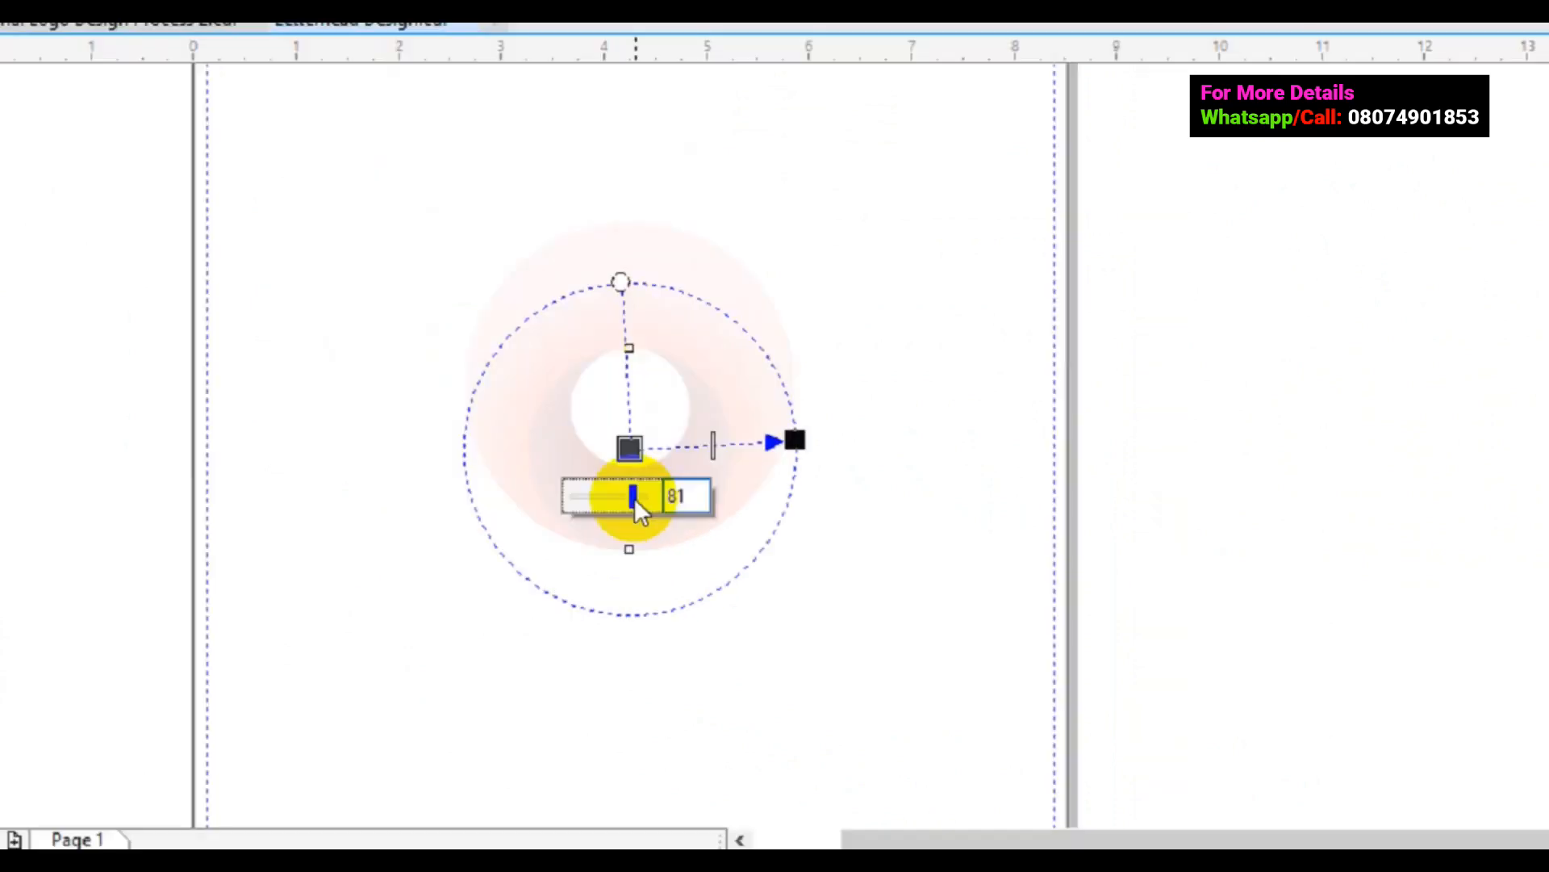
left_click(1388, 642)
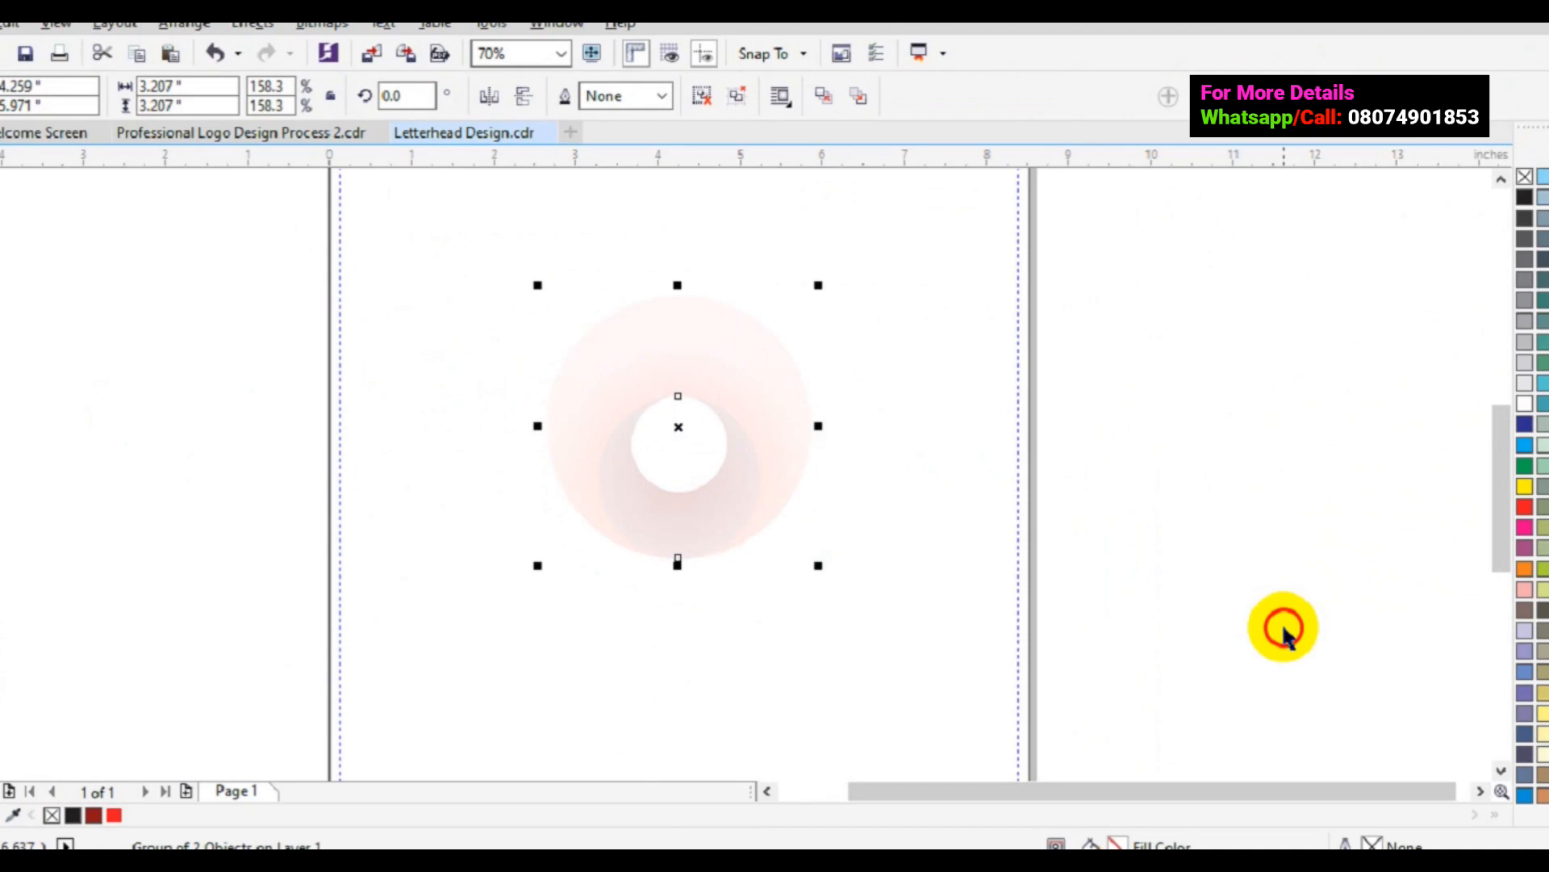
left_click(1284, 633)
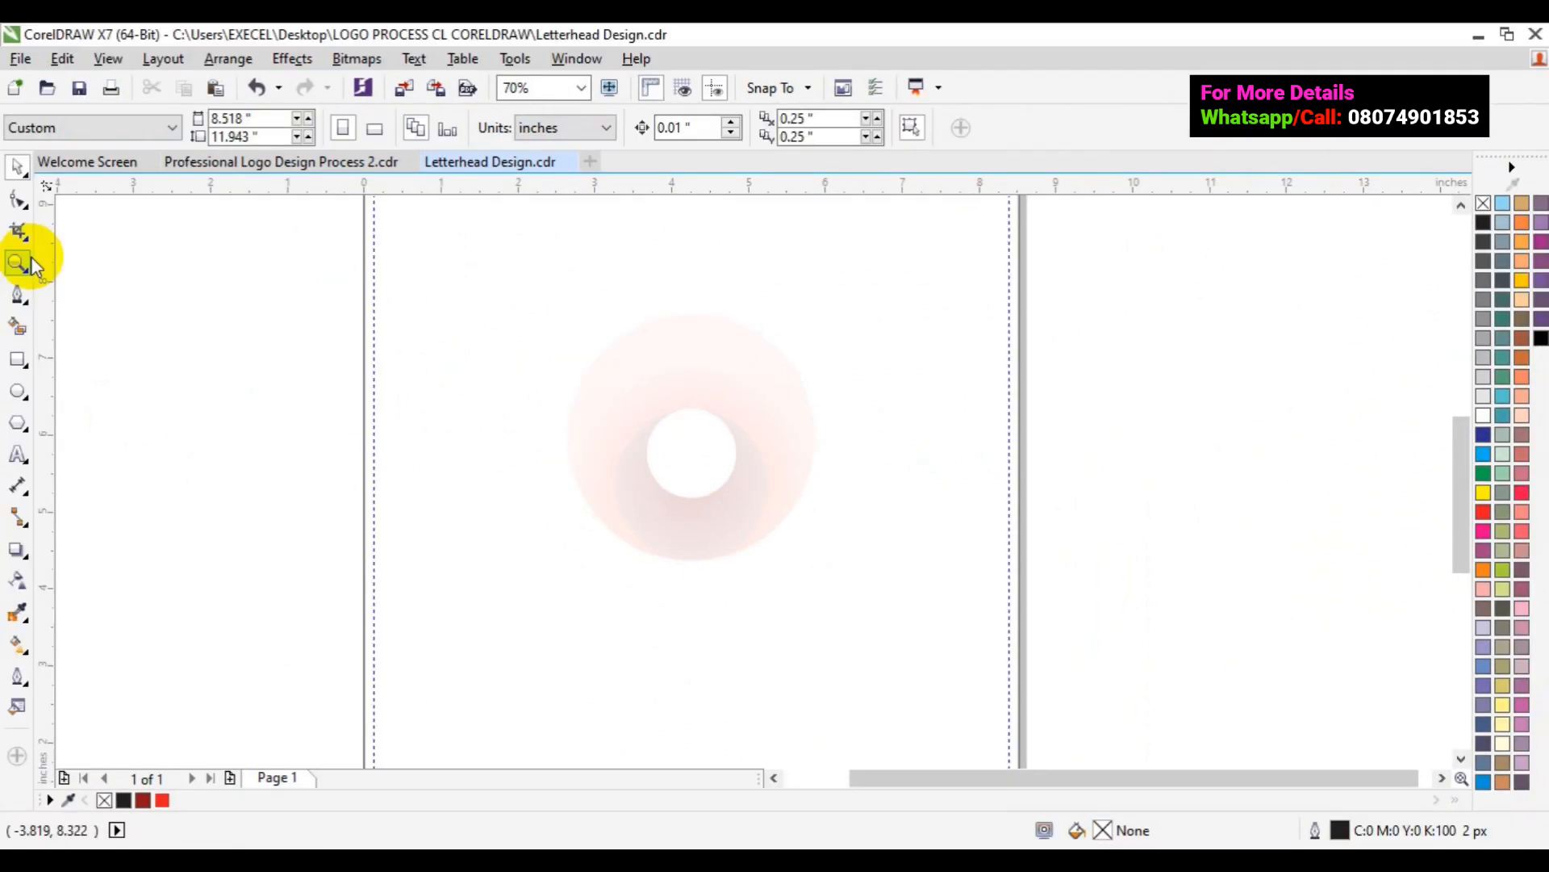
- Zoom out to 35% to see the whole page, then zoom in to 70% on the striped footer
left_click(18, 263)
left_click(158, 126)
left_click(15, 178)
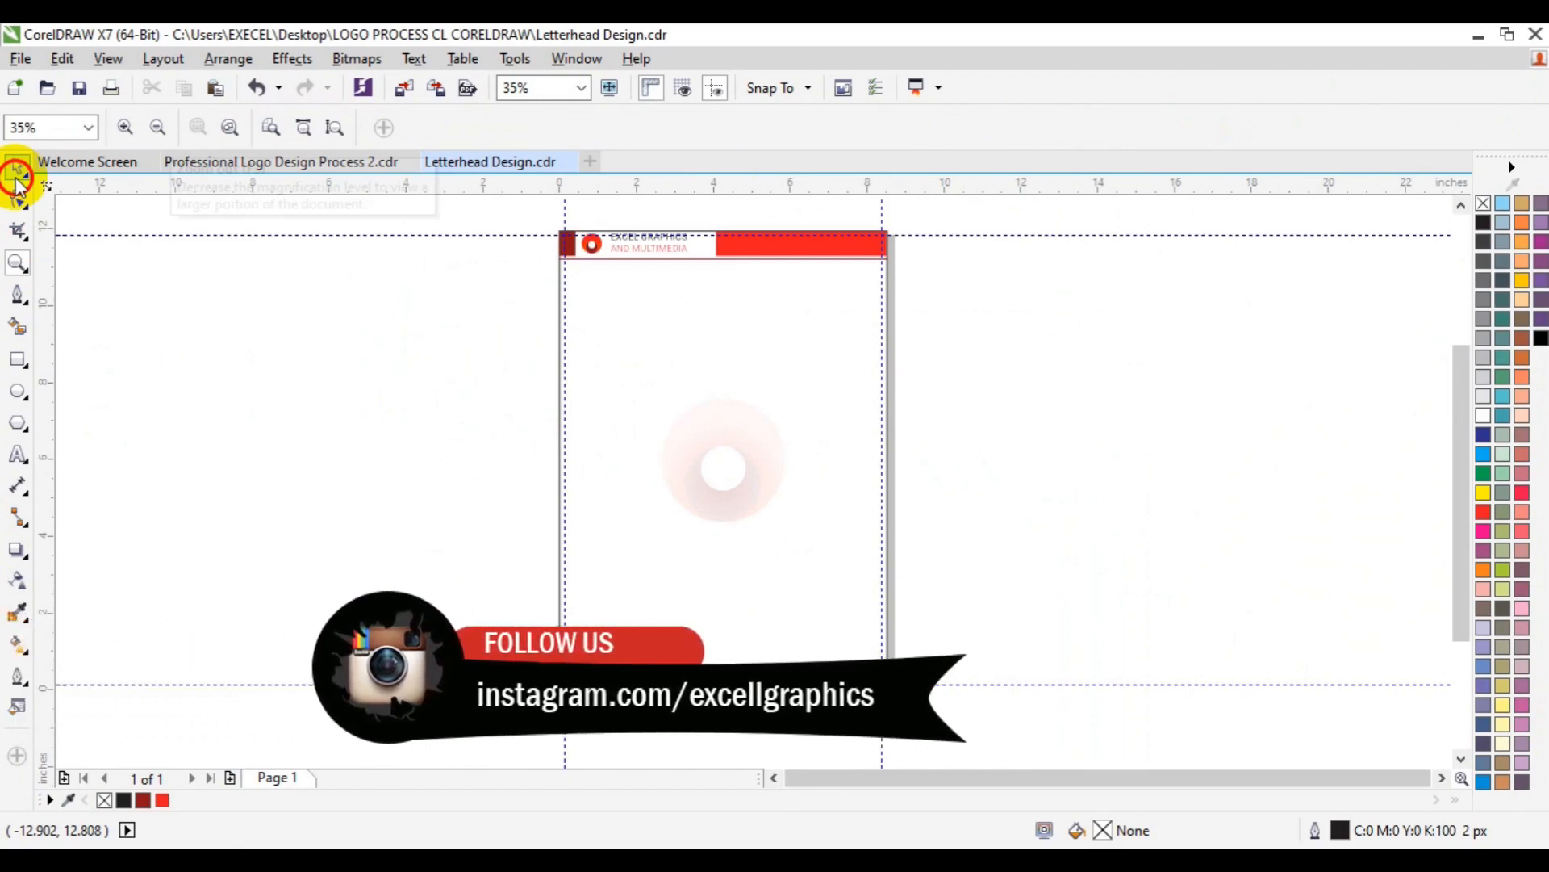
left_click(654, 671)
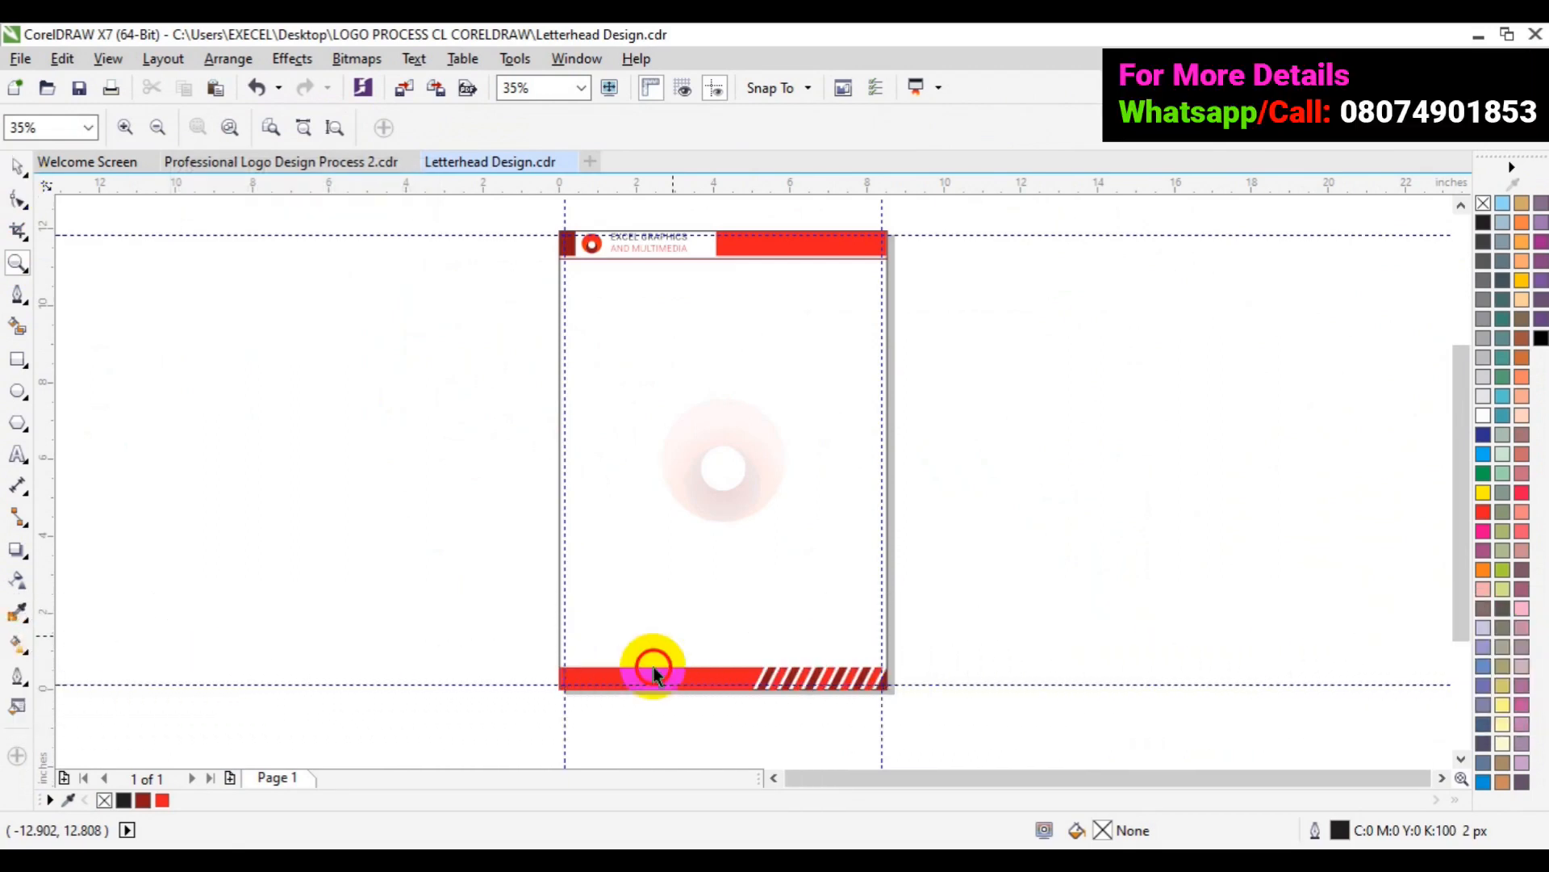
left_click(761, 654)
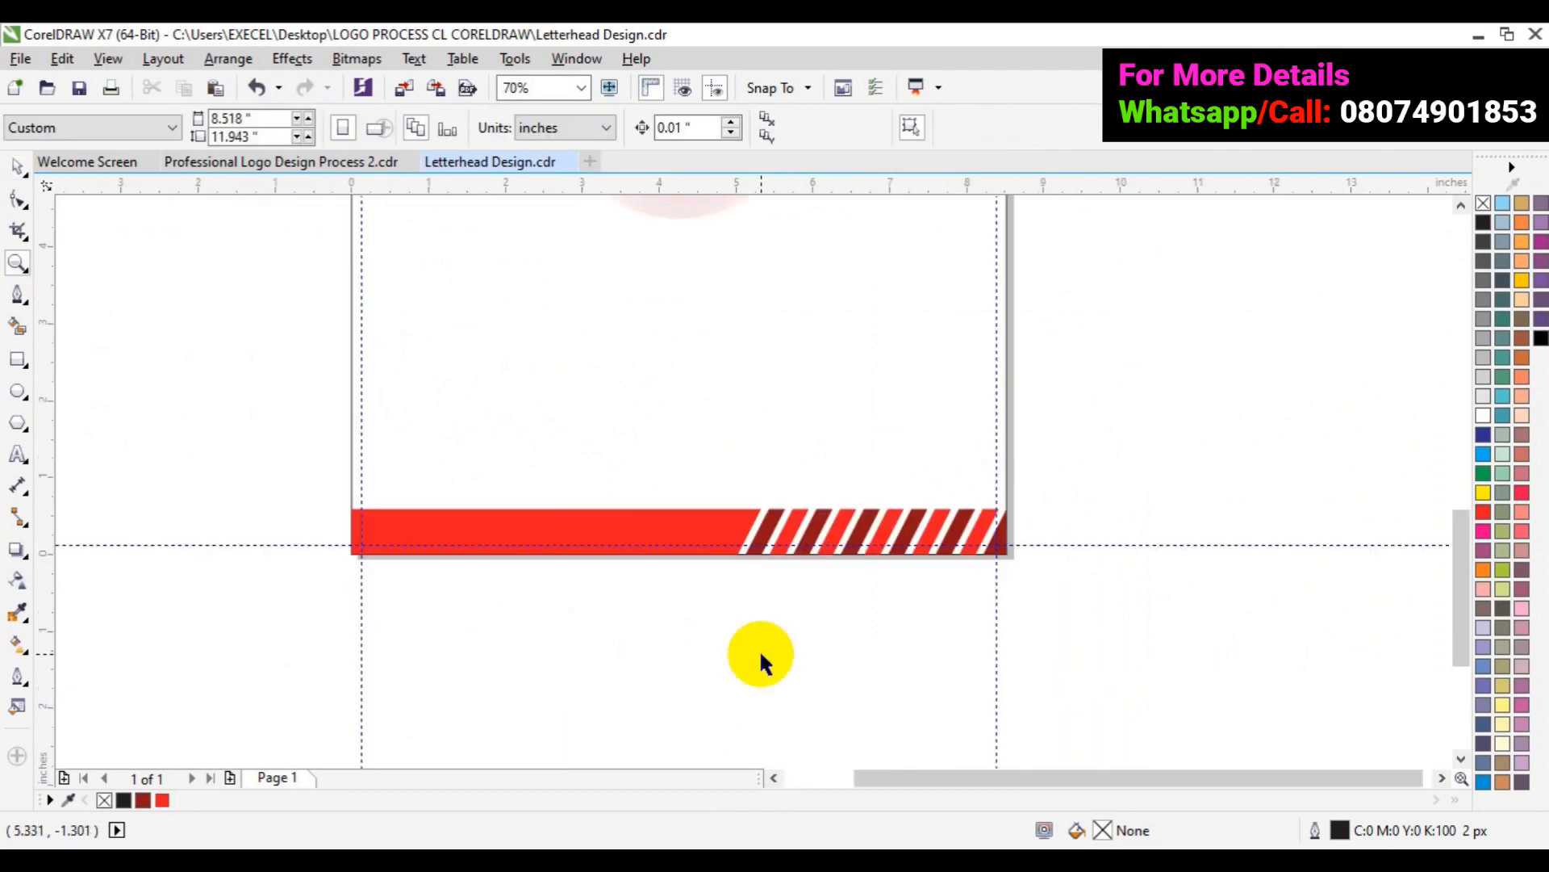
key("space")
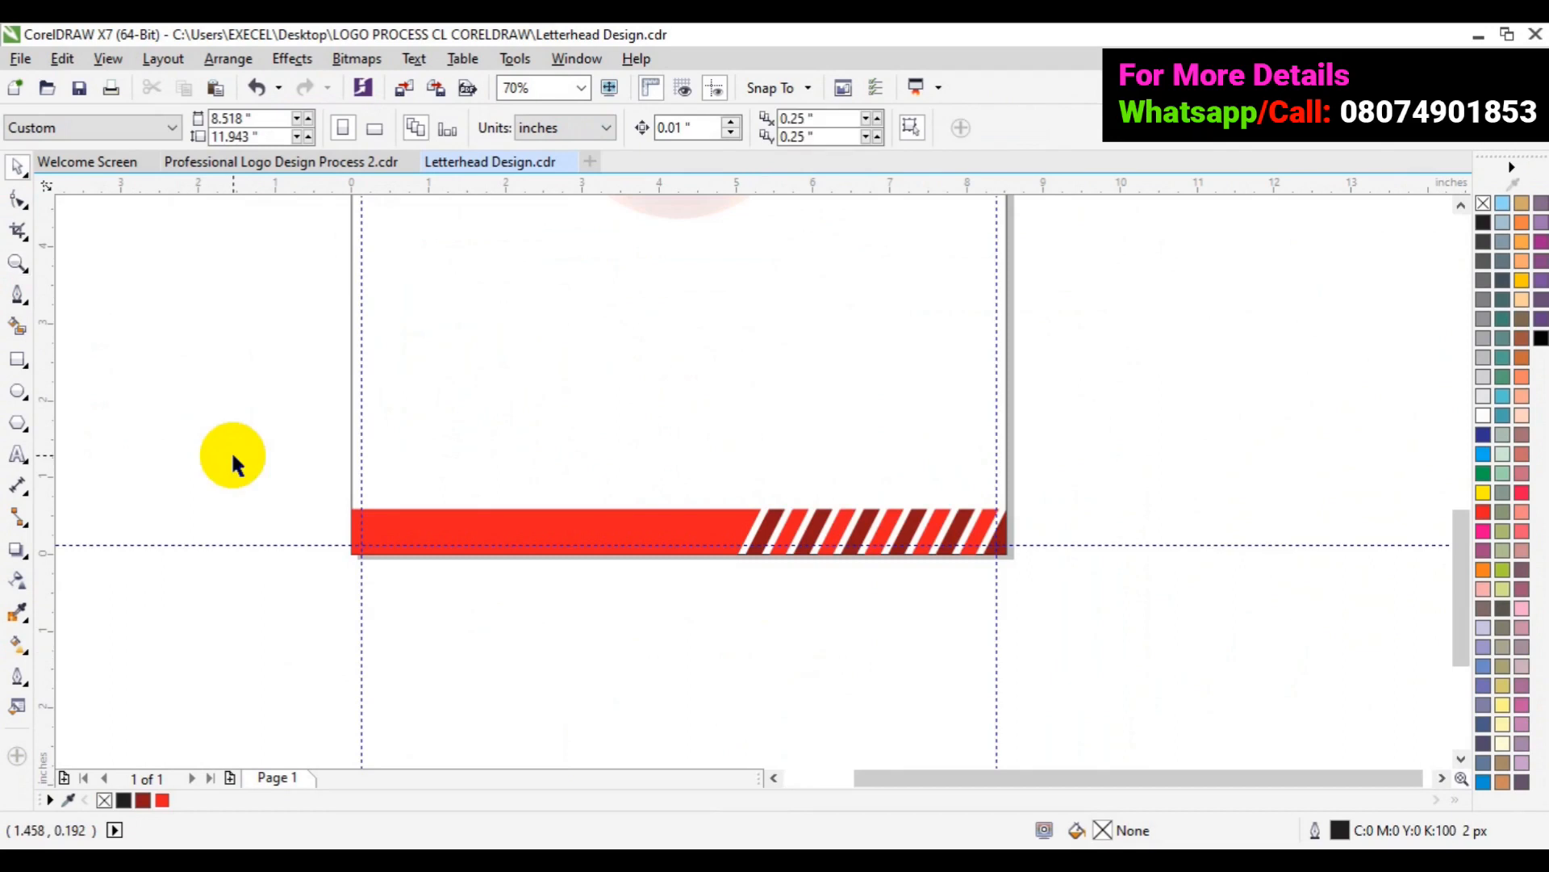
key("F8")
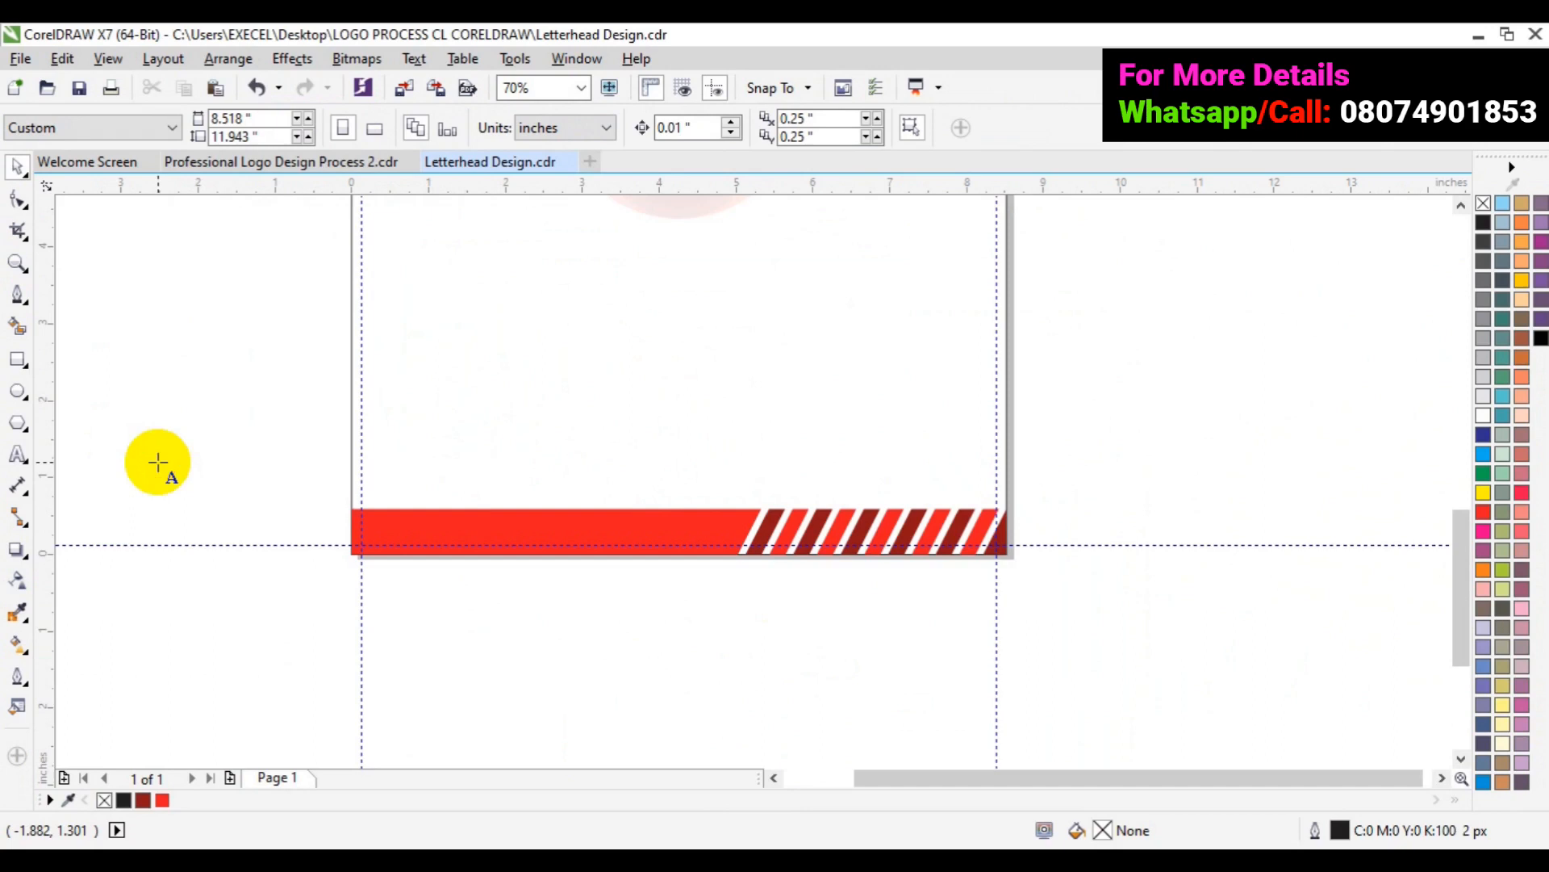
- Type the phone number on two lines left of the page and select all the text
left_click(157, 462)
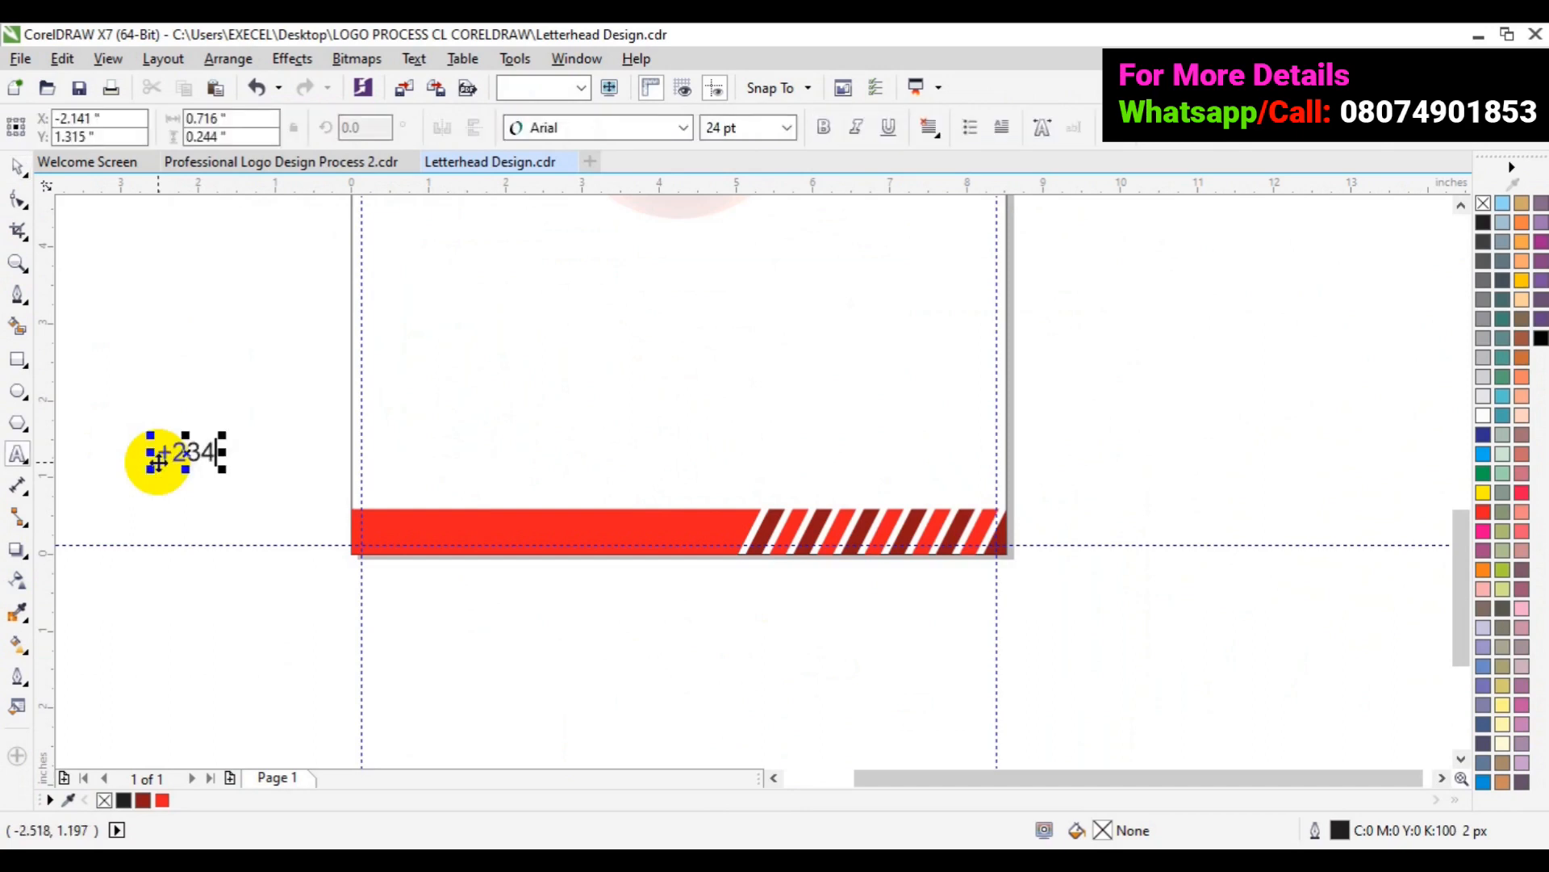
key("Escape")
left_click(158, 462)
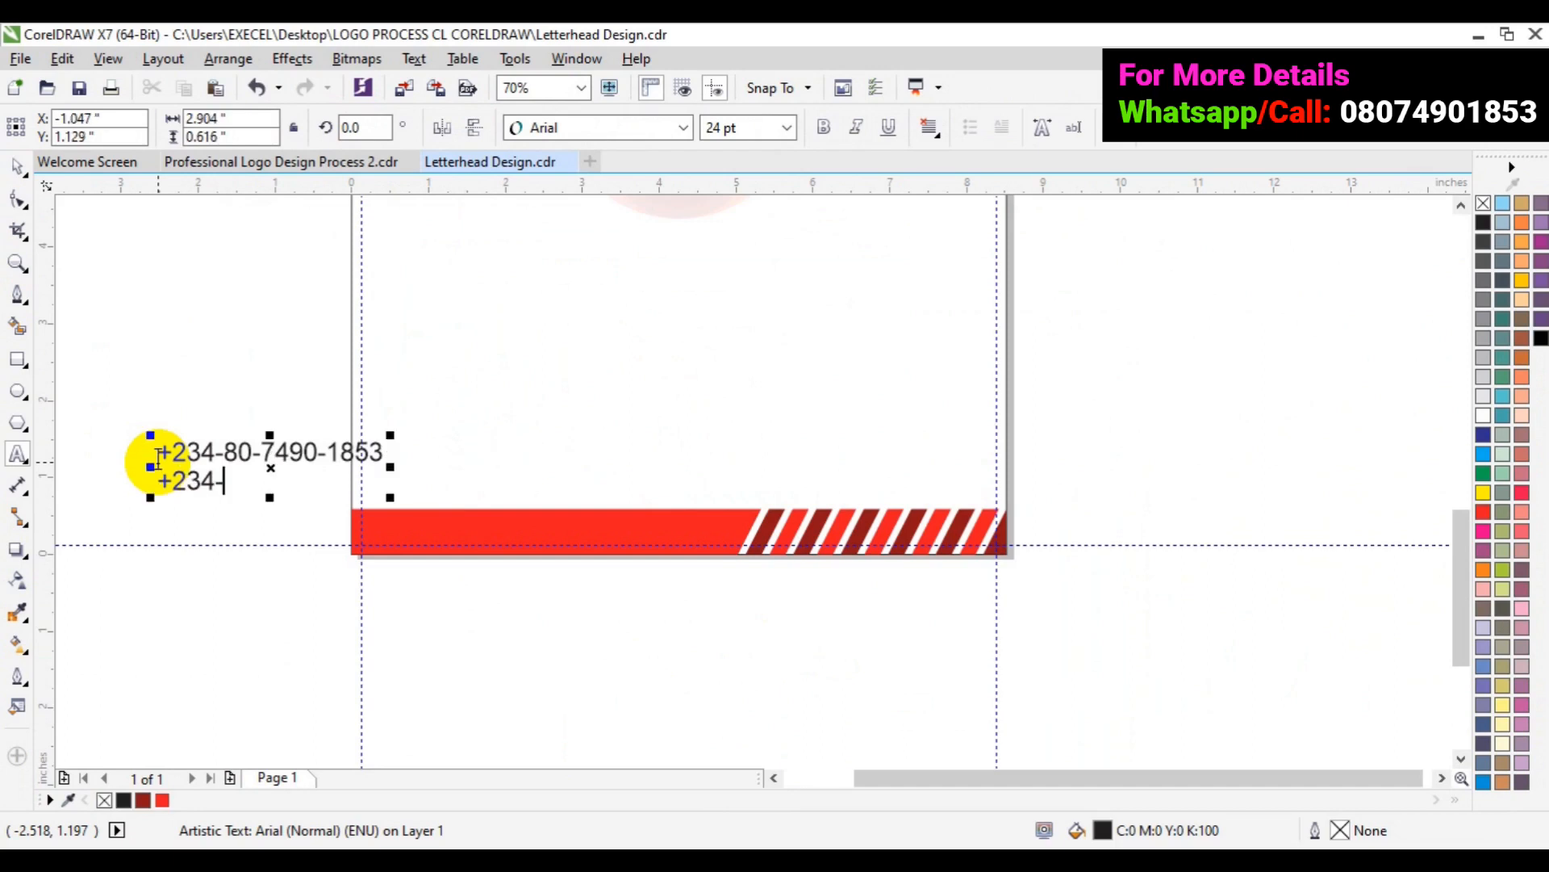
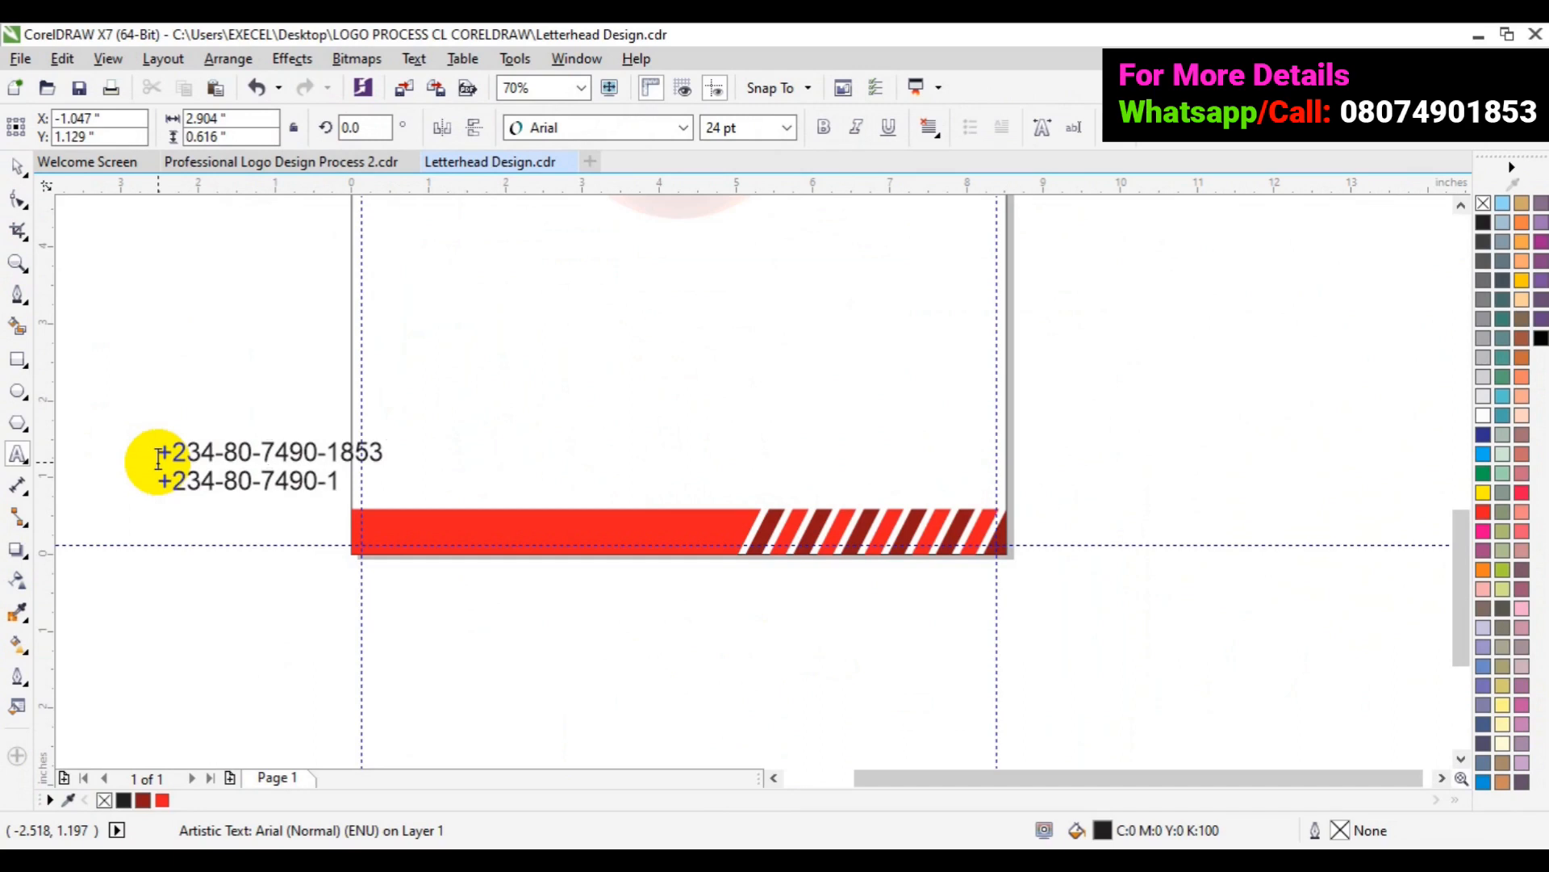
left_click(11, 171)
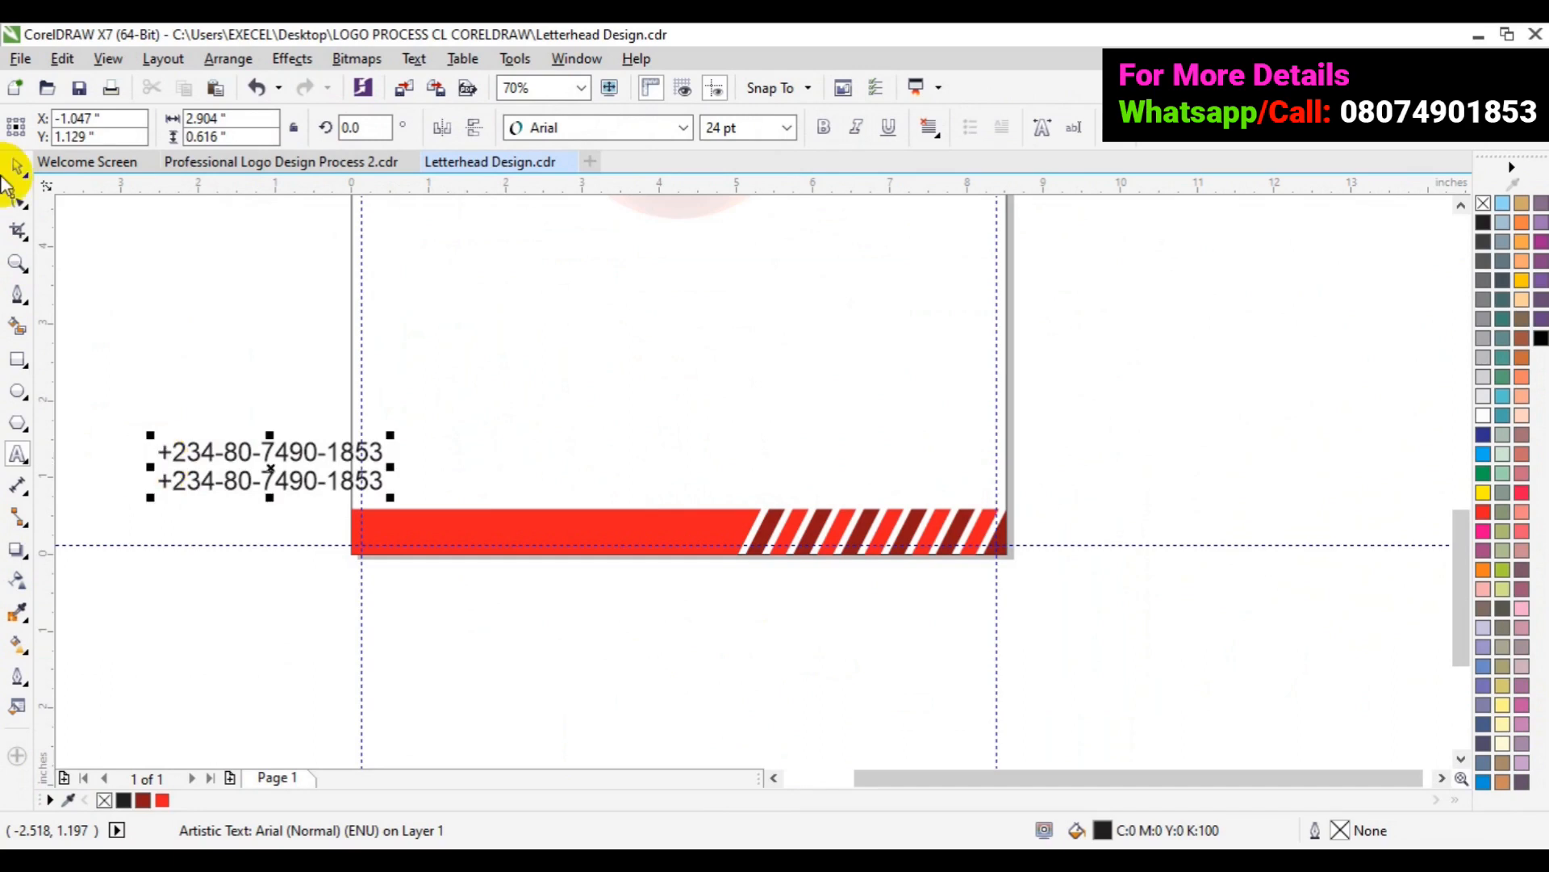
key("ctrl+a")
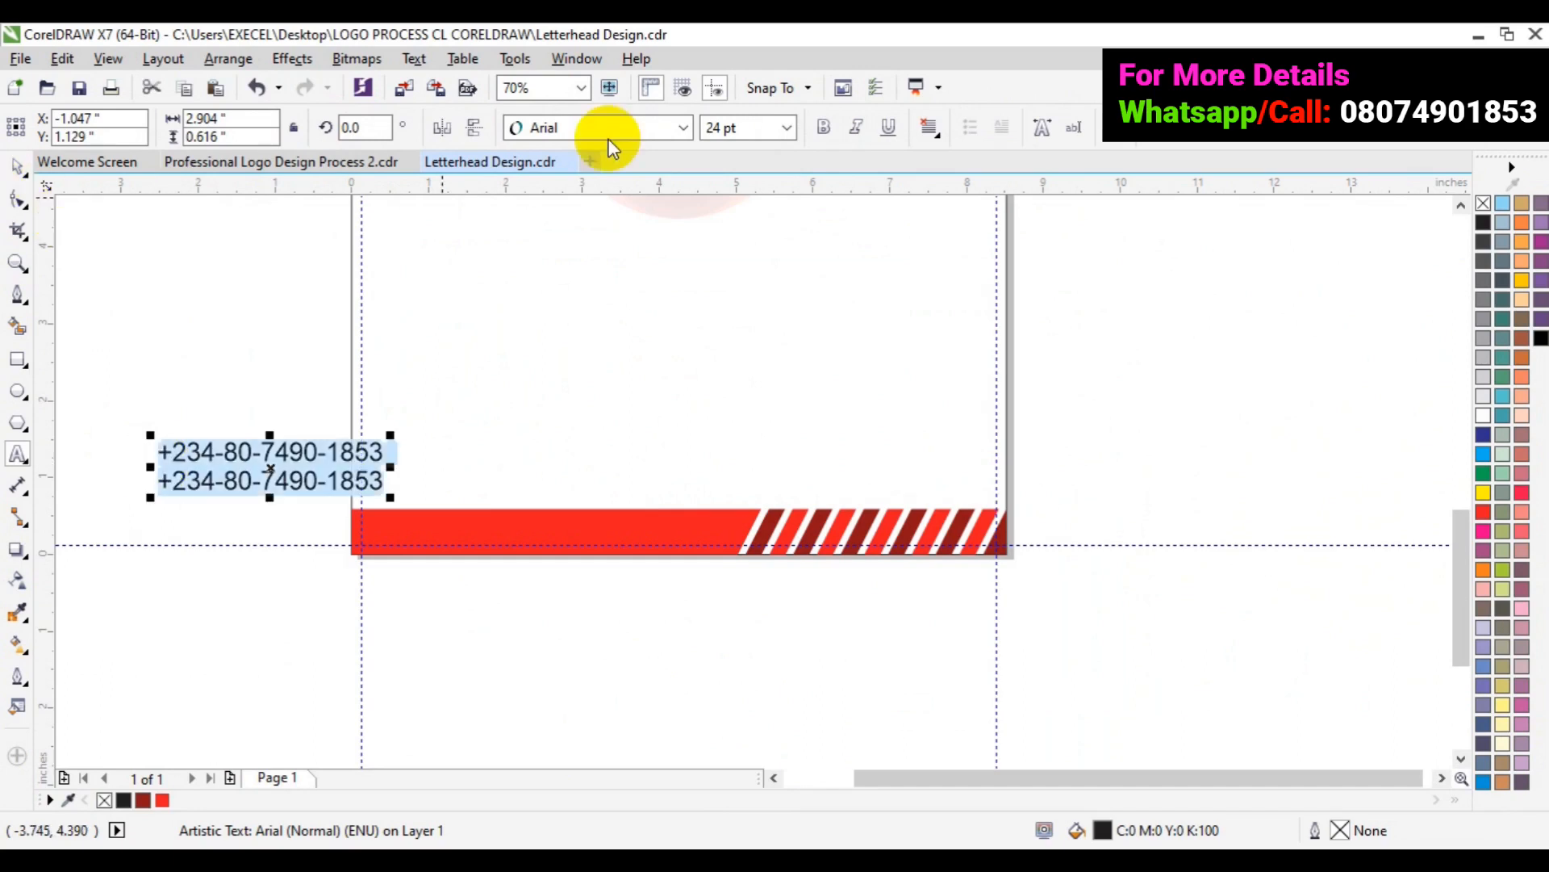
- Set the phone-number text to Roboto Medium at 14 pt
left_click(682, 131)
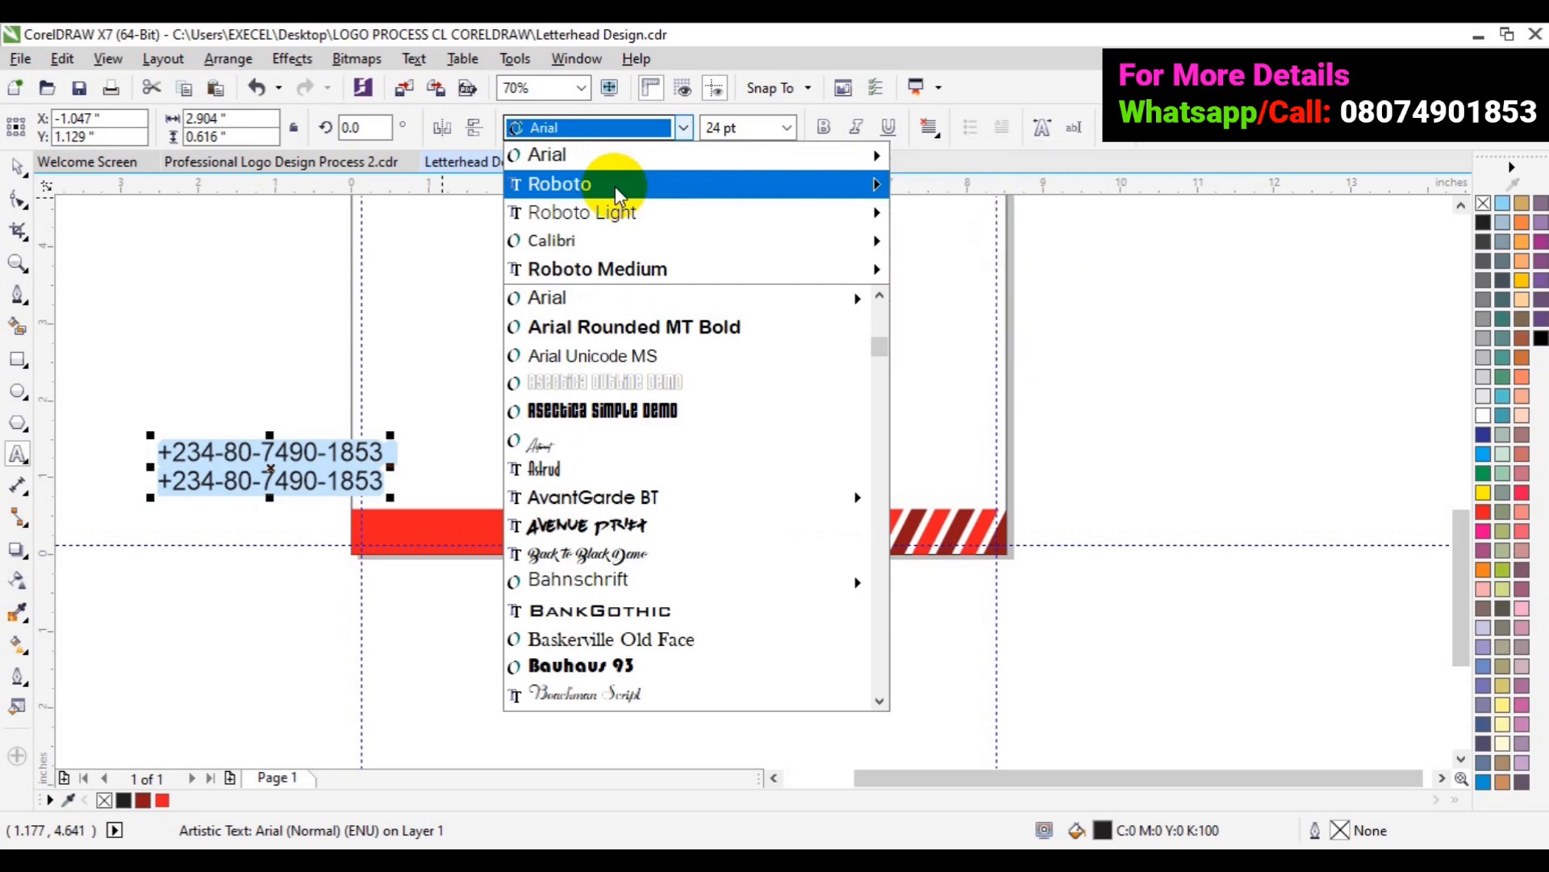
mouse_move(615, 185)
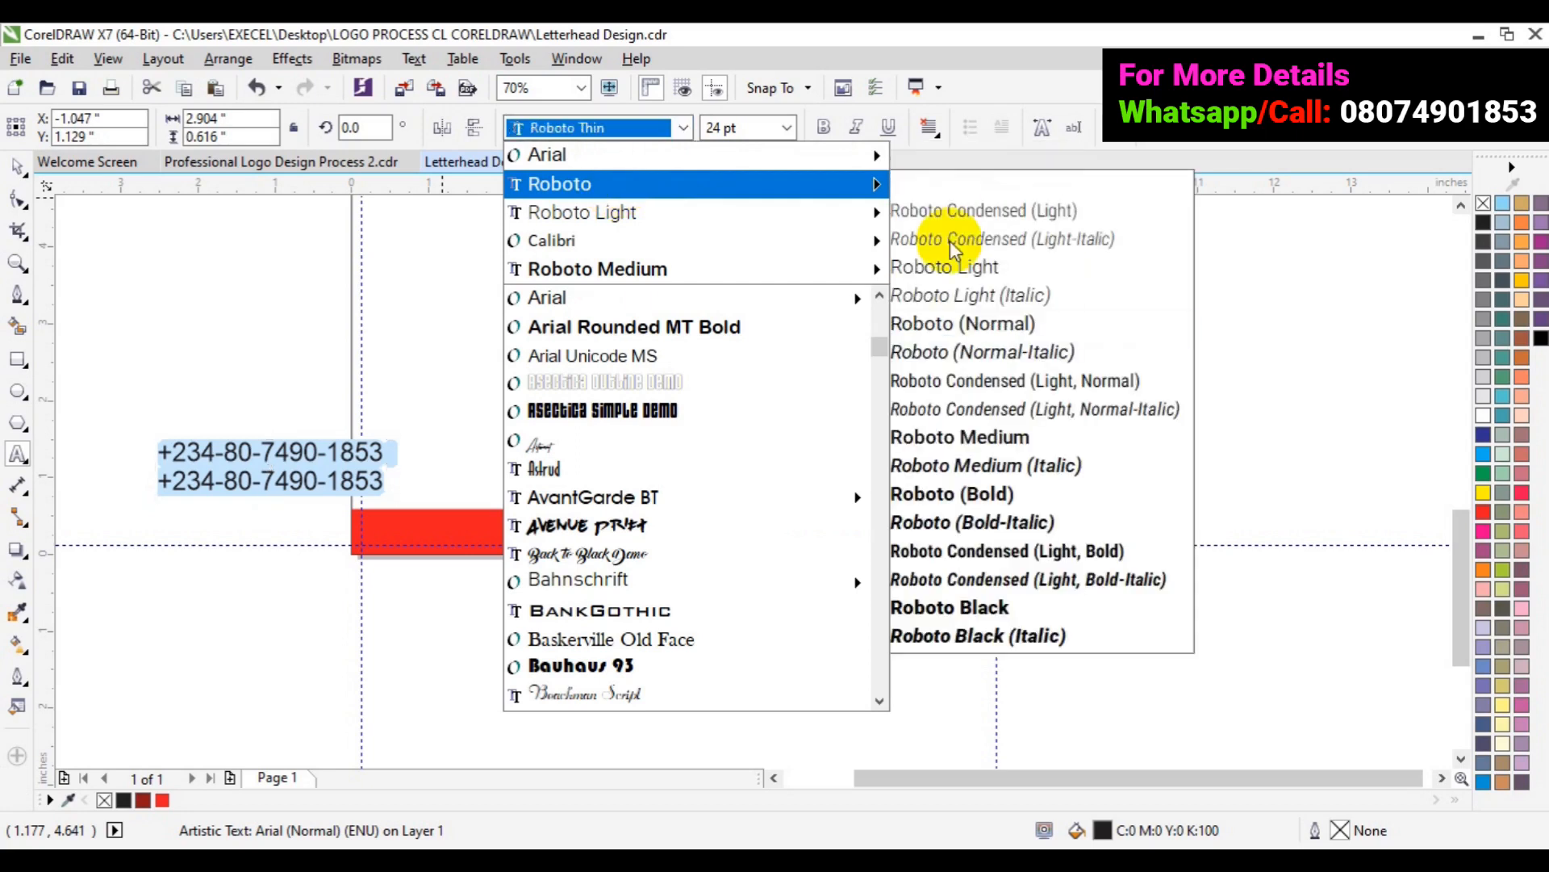
left_click(982, 436)
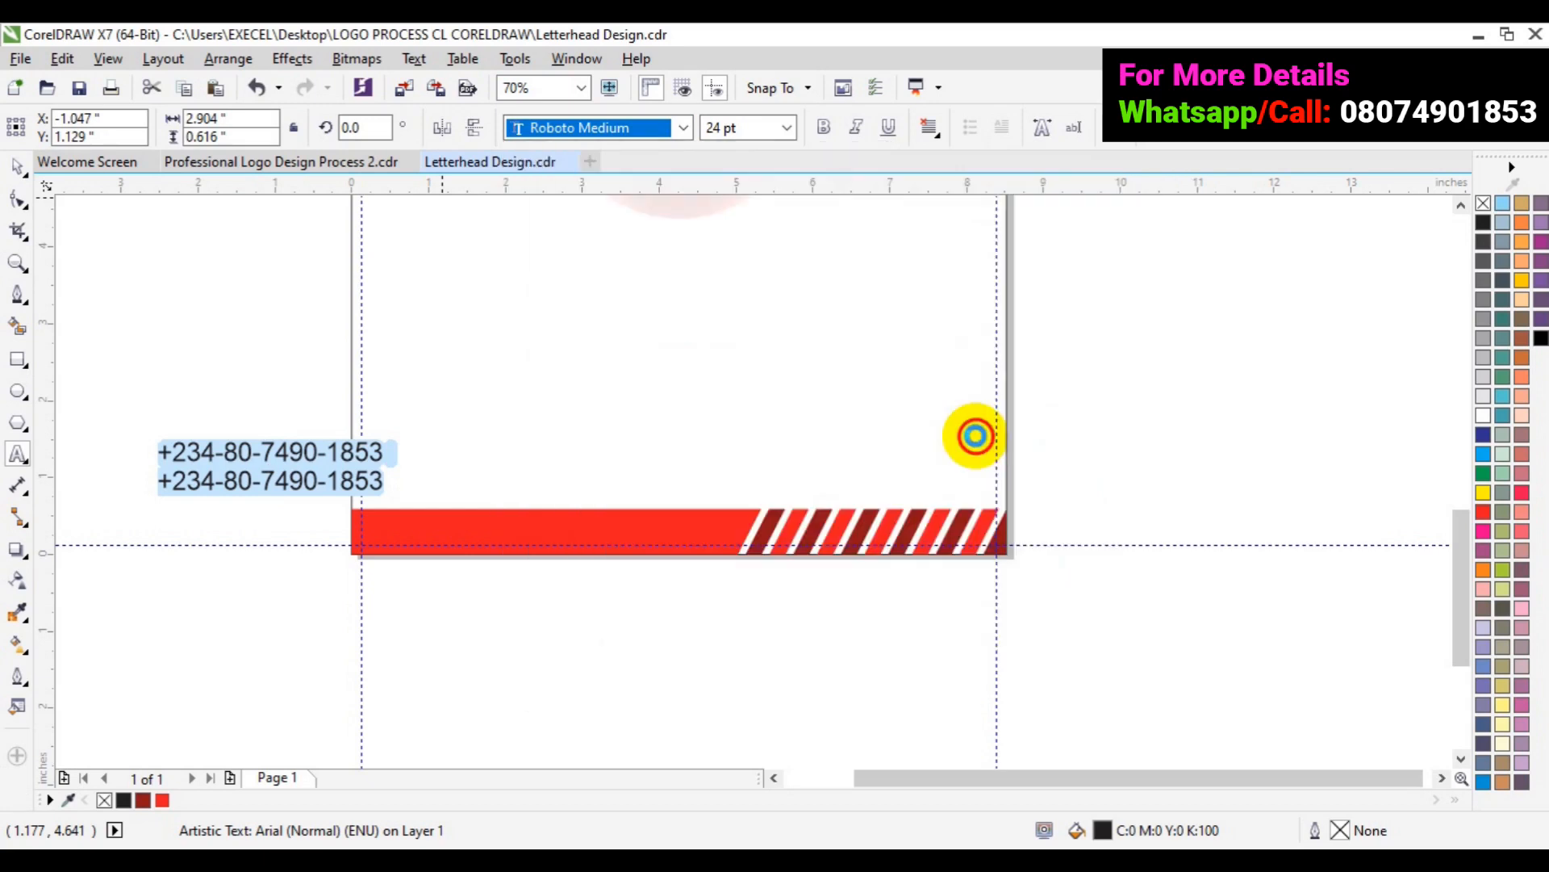
left_click(788, 129)
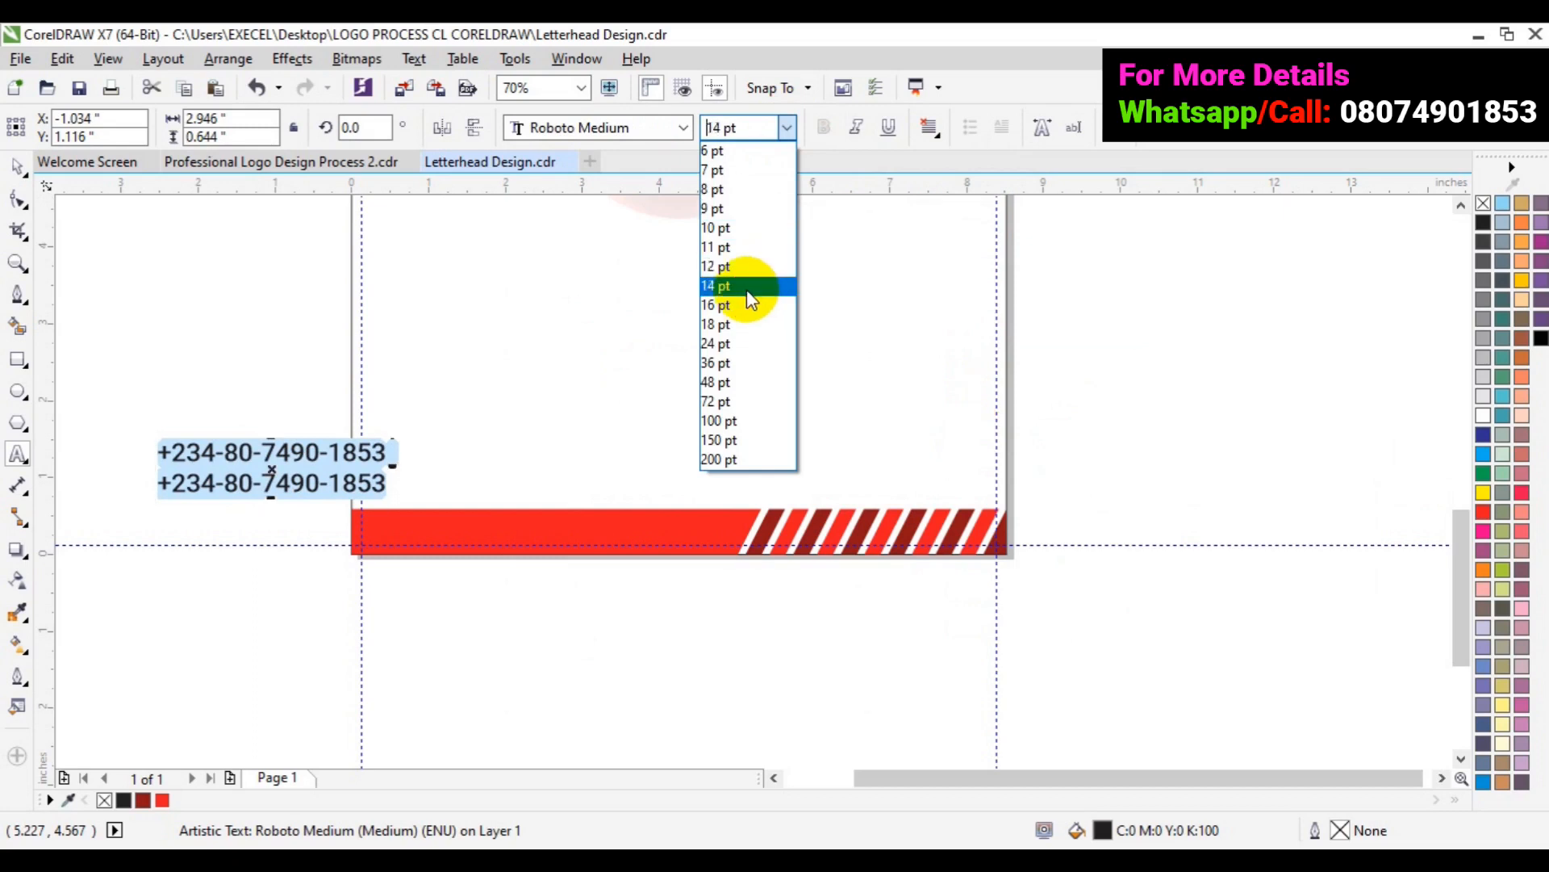
left_click(748, 291)
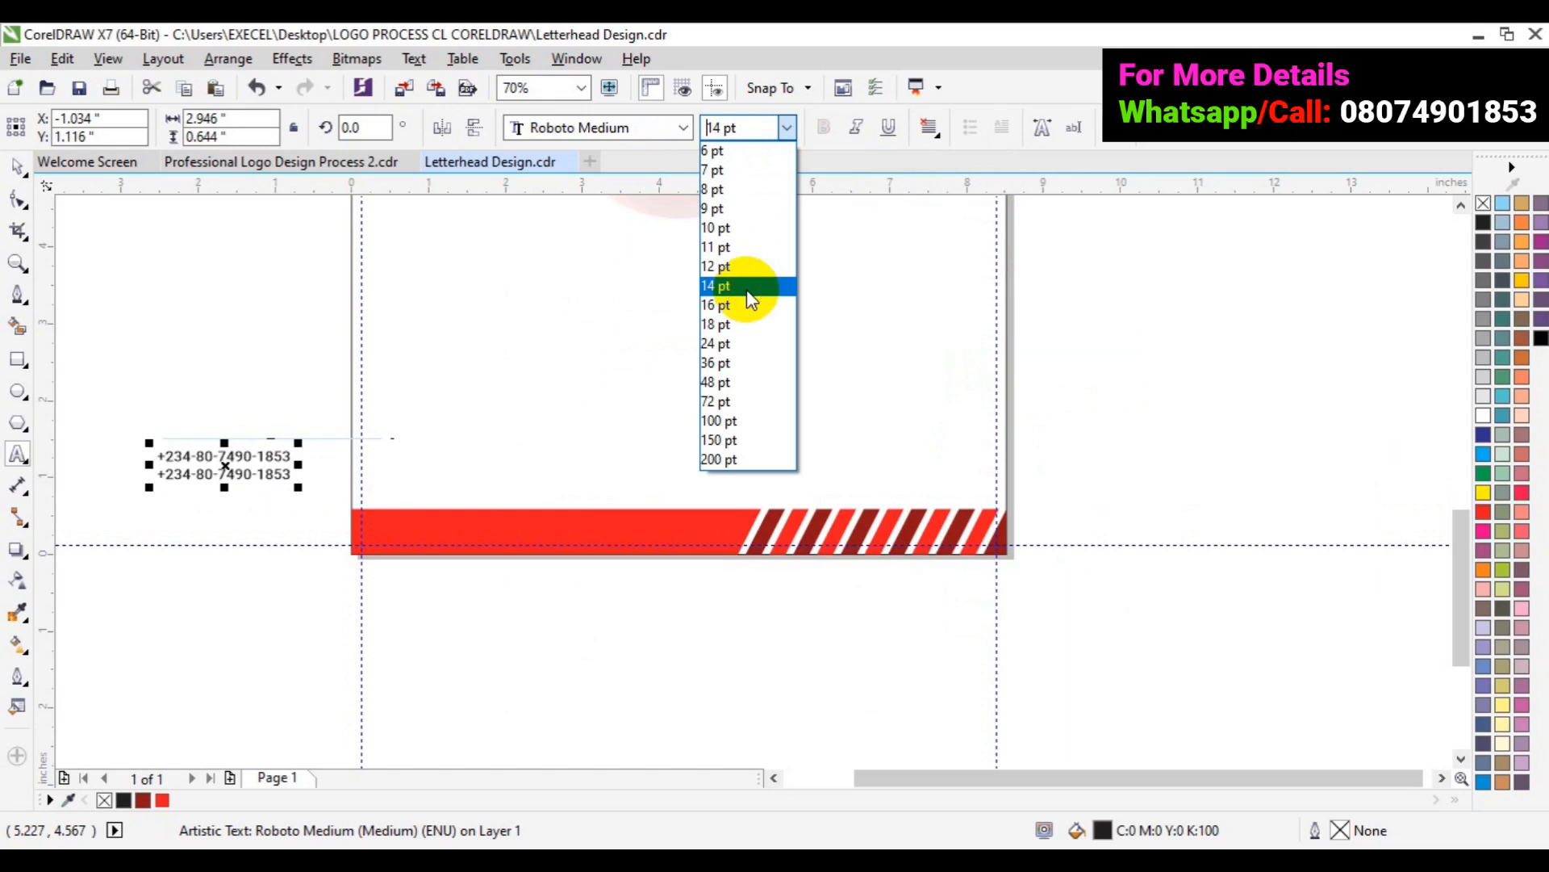
- Move the phone numbers onto the page above the footer and reduce them to 10 pt
left_click(219, 454)
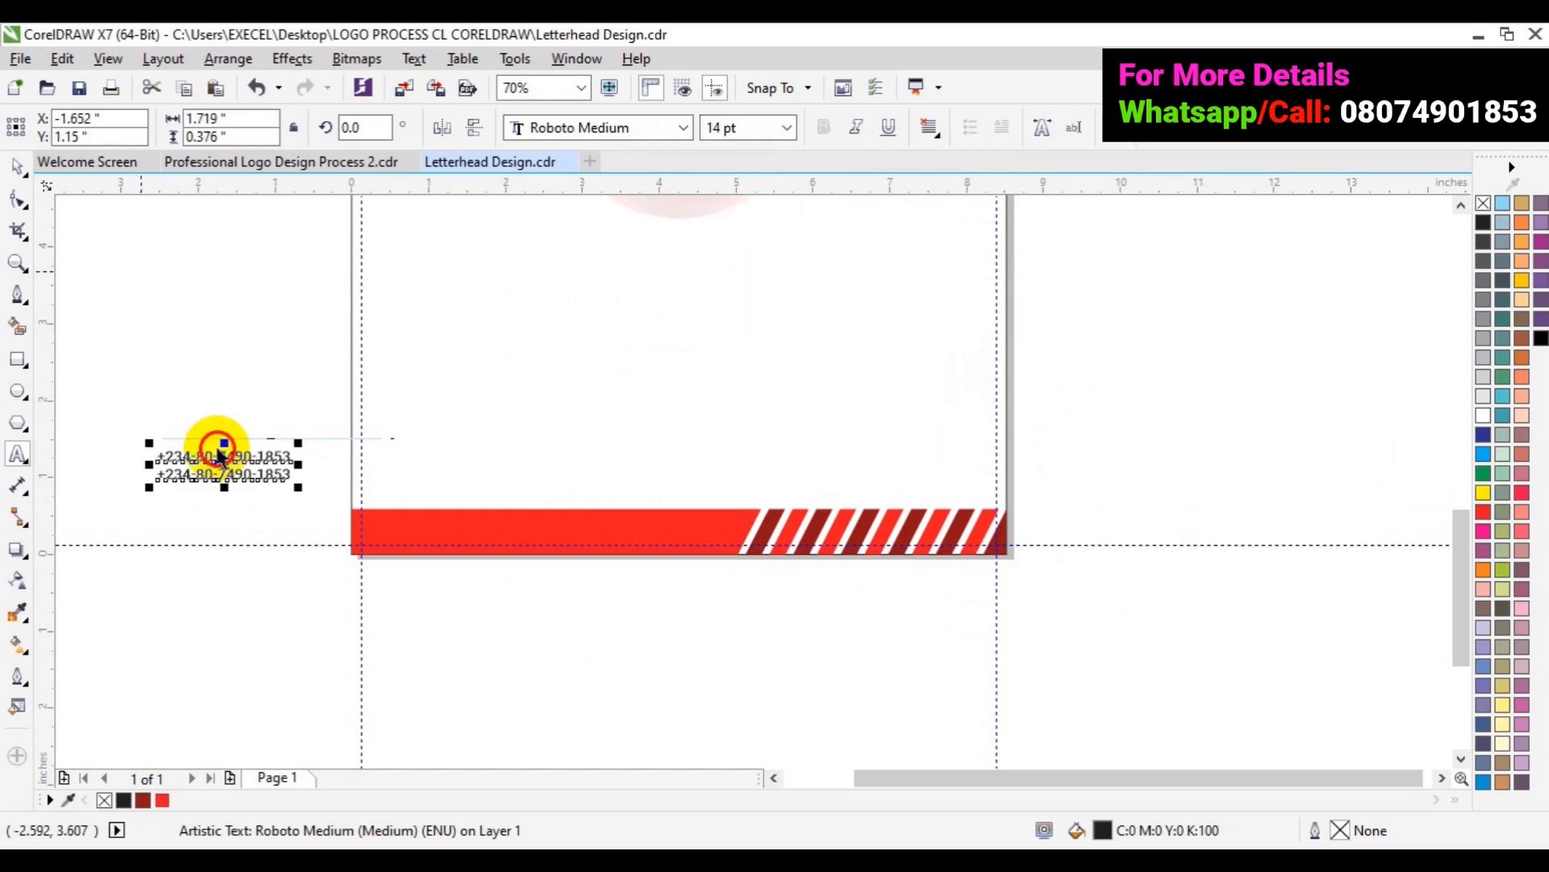
left_click_drag(219, 453, 501, 464)
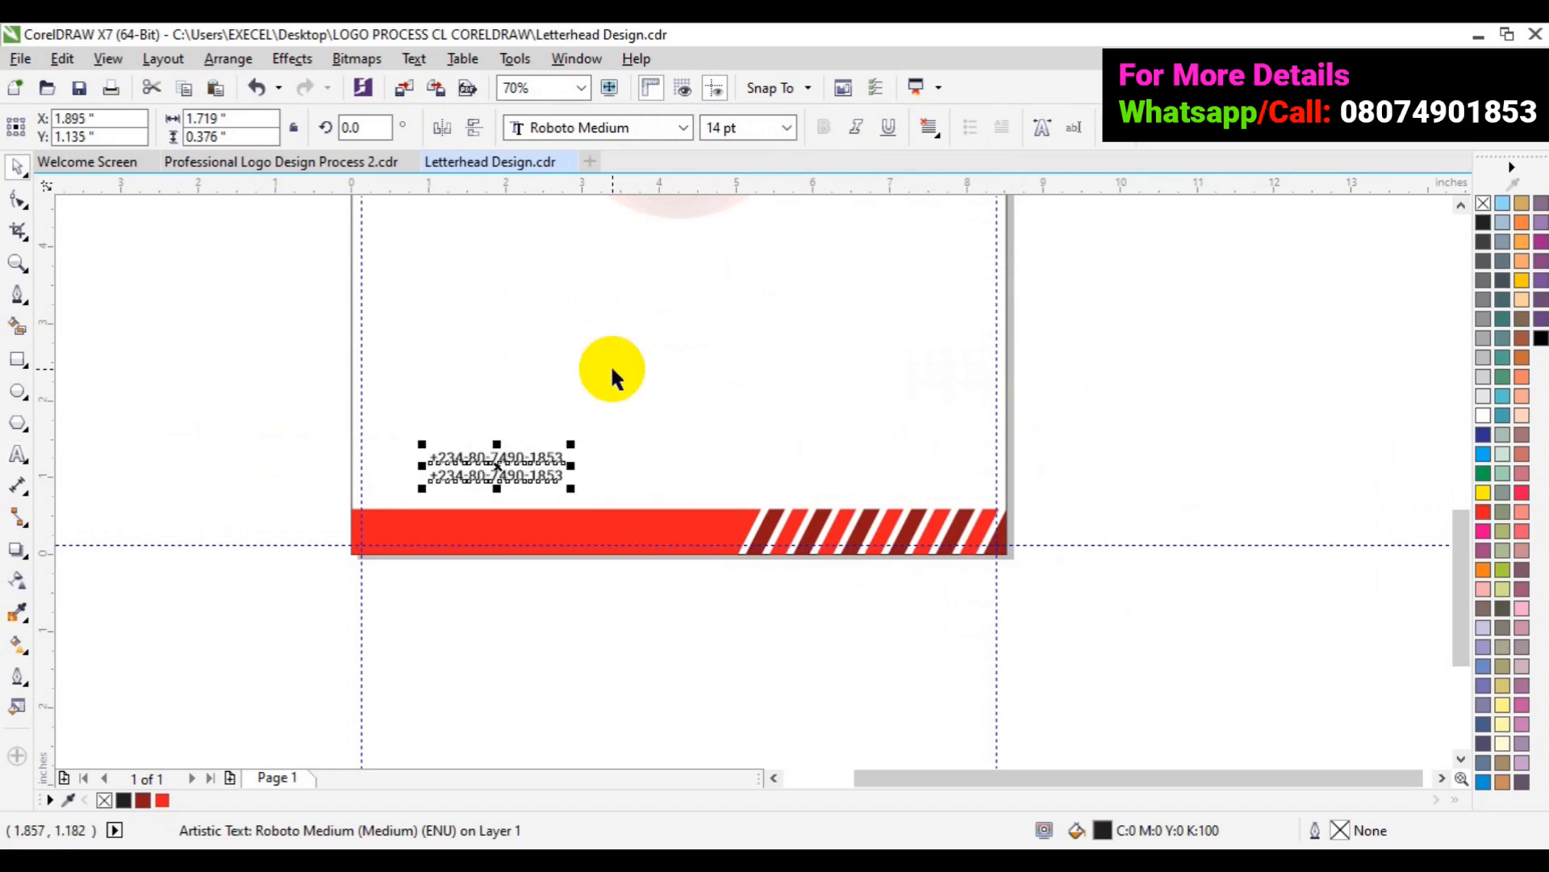
left_click(787, 128)
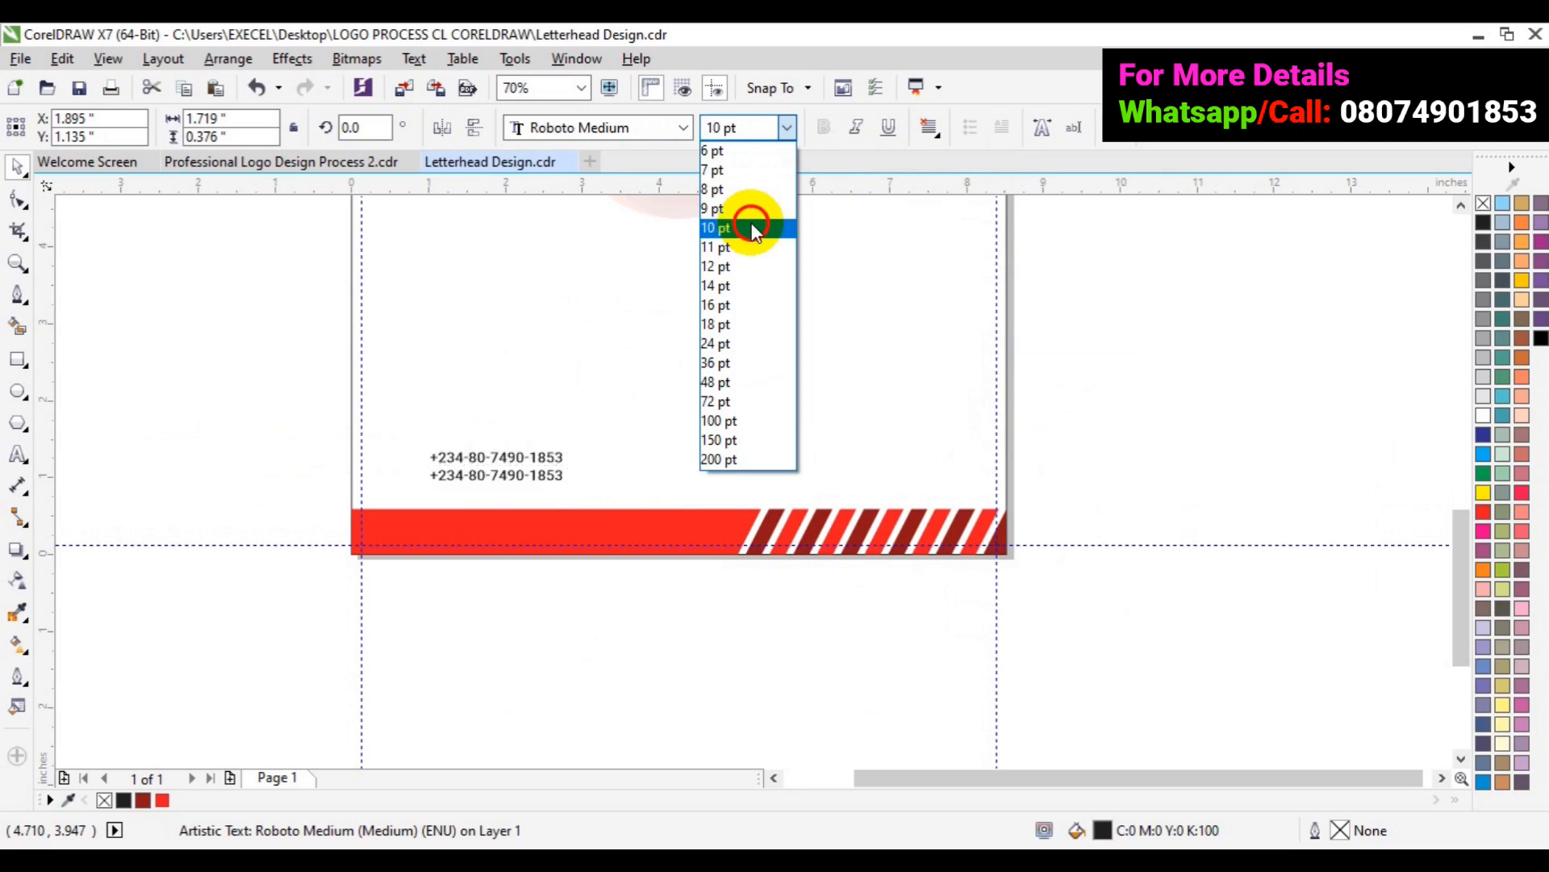
left_click(752, 230)
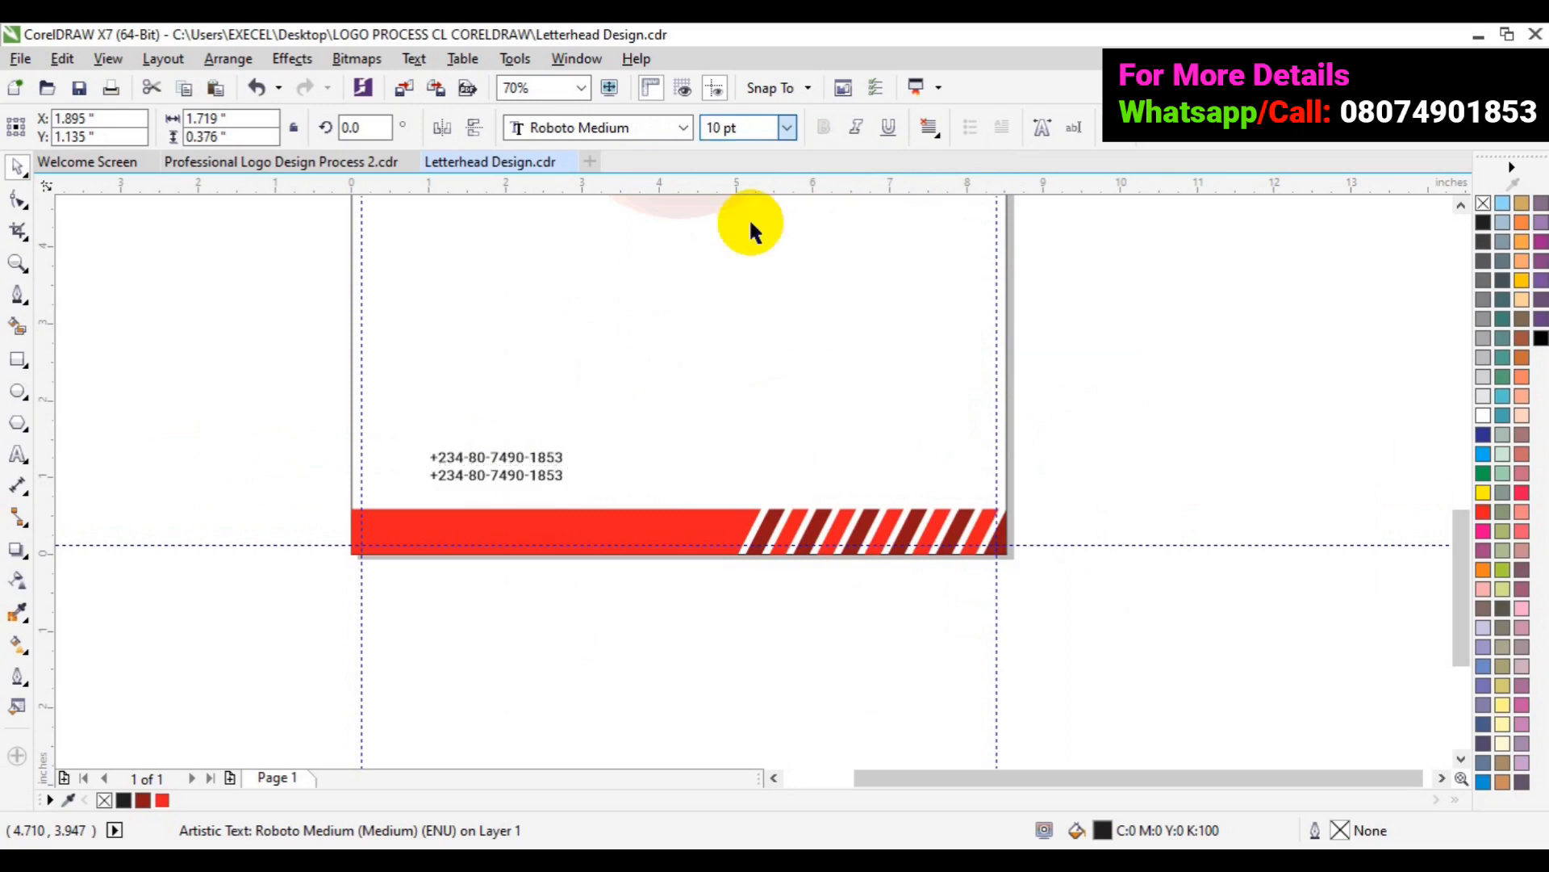
left_click(195, 420)
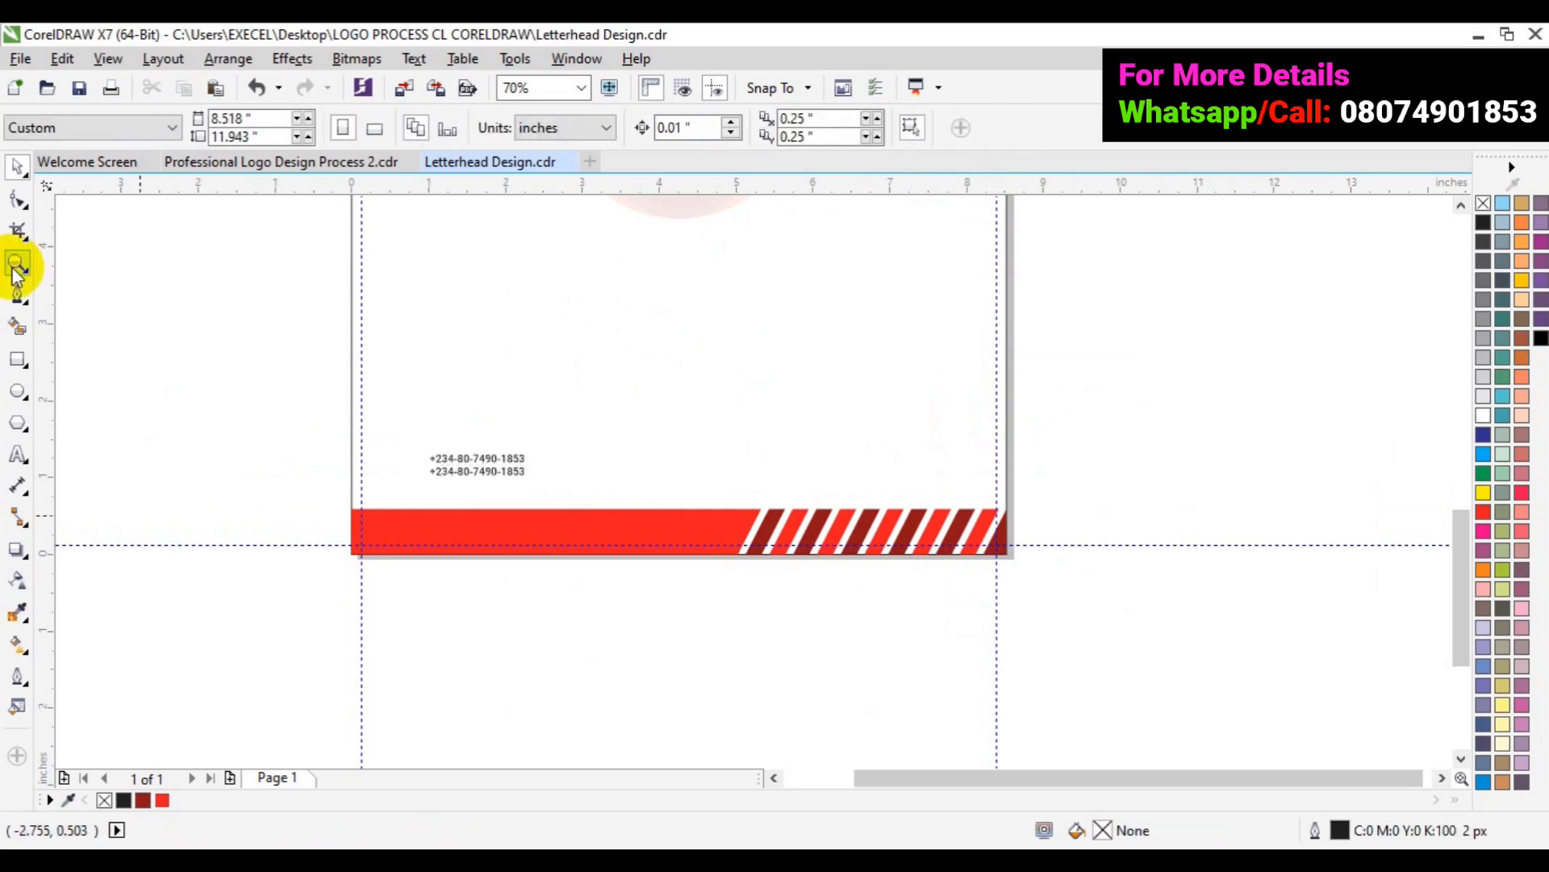
- Zoom in closer on the two phone-number lines, then bring up the File menu
left_click(504, 475)
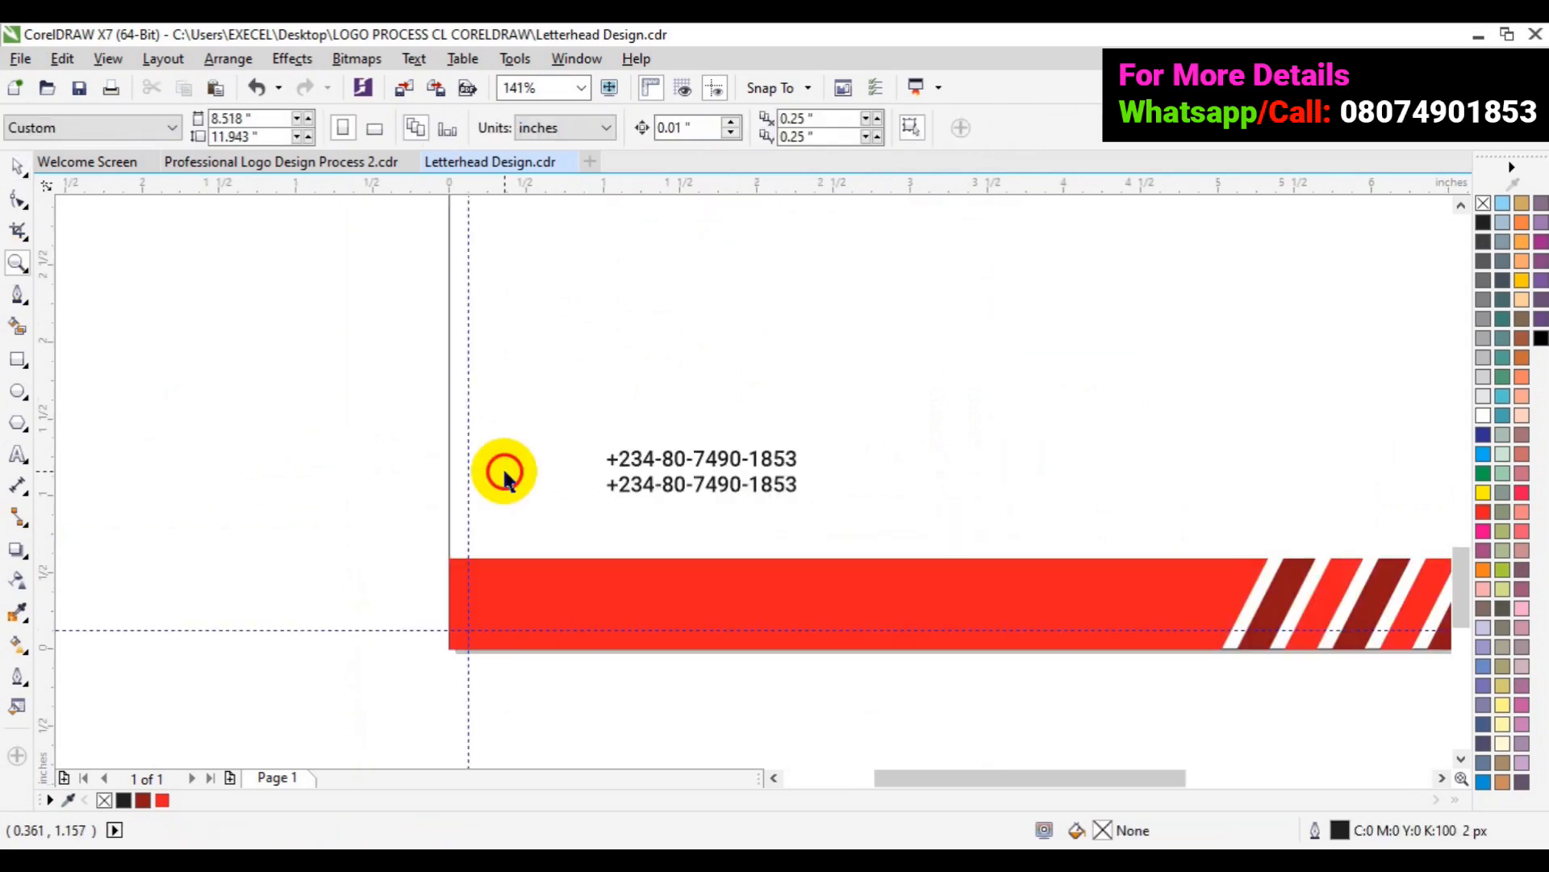
key("space")
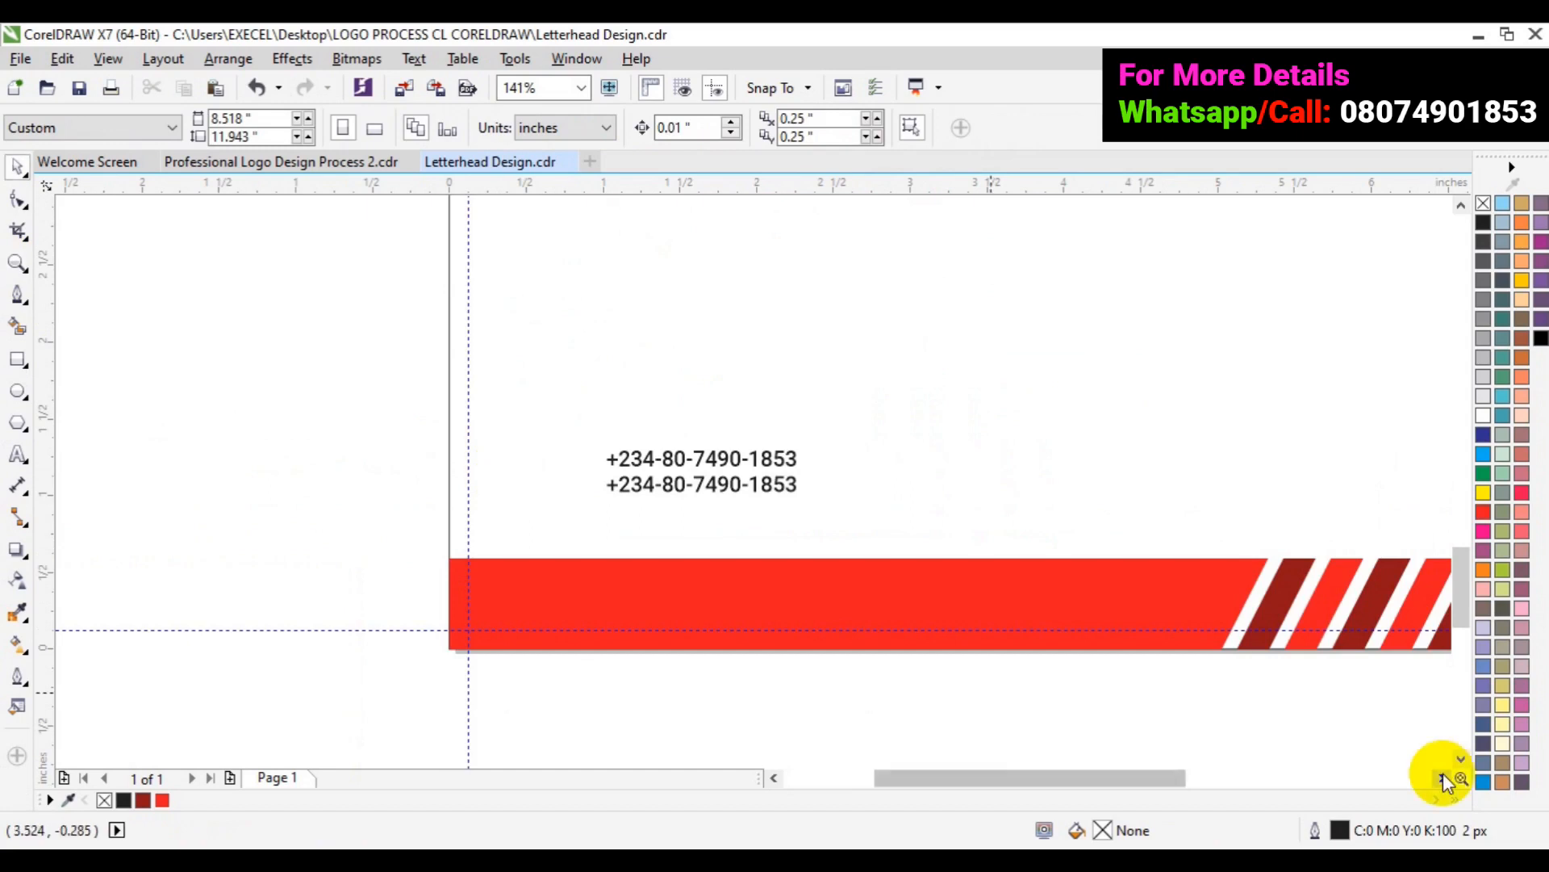
left_click(1442, 777)
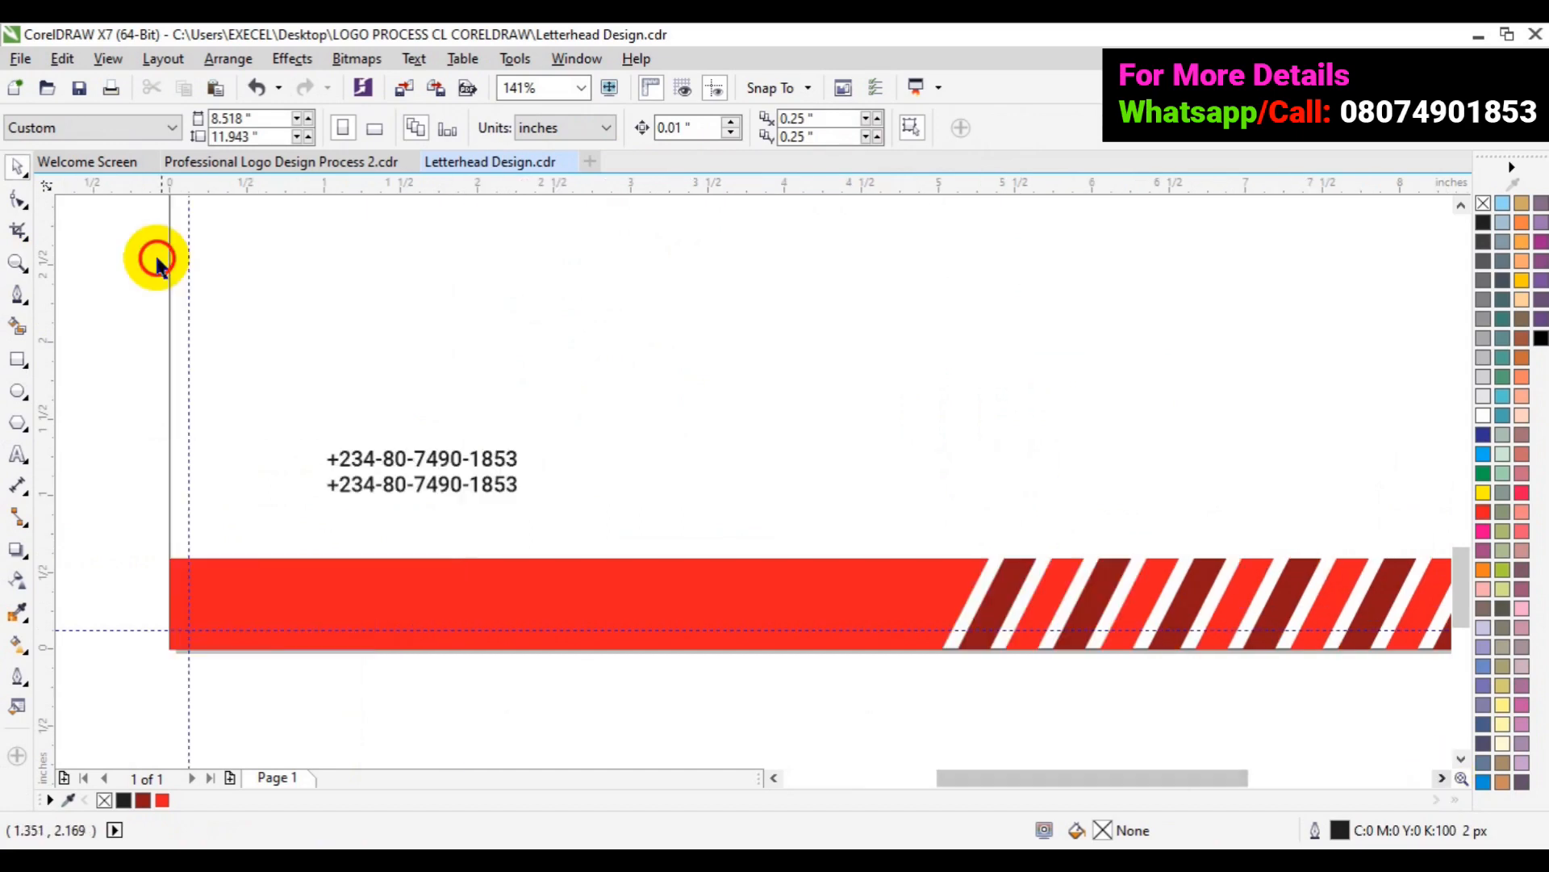
left_click(21, 59)
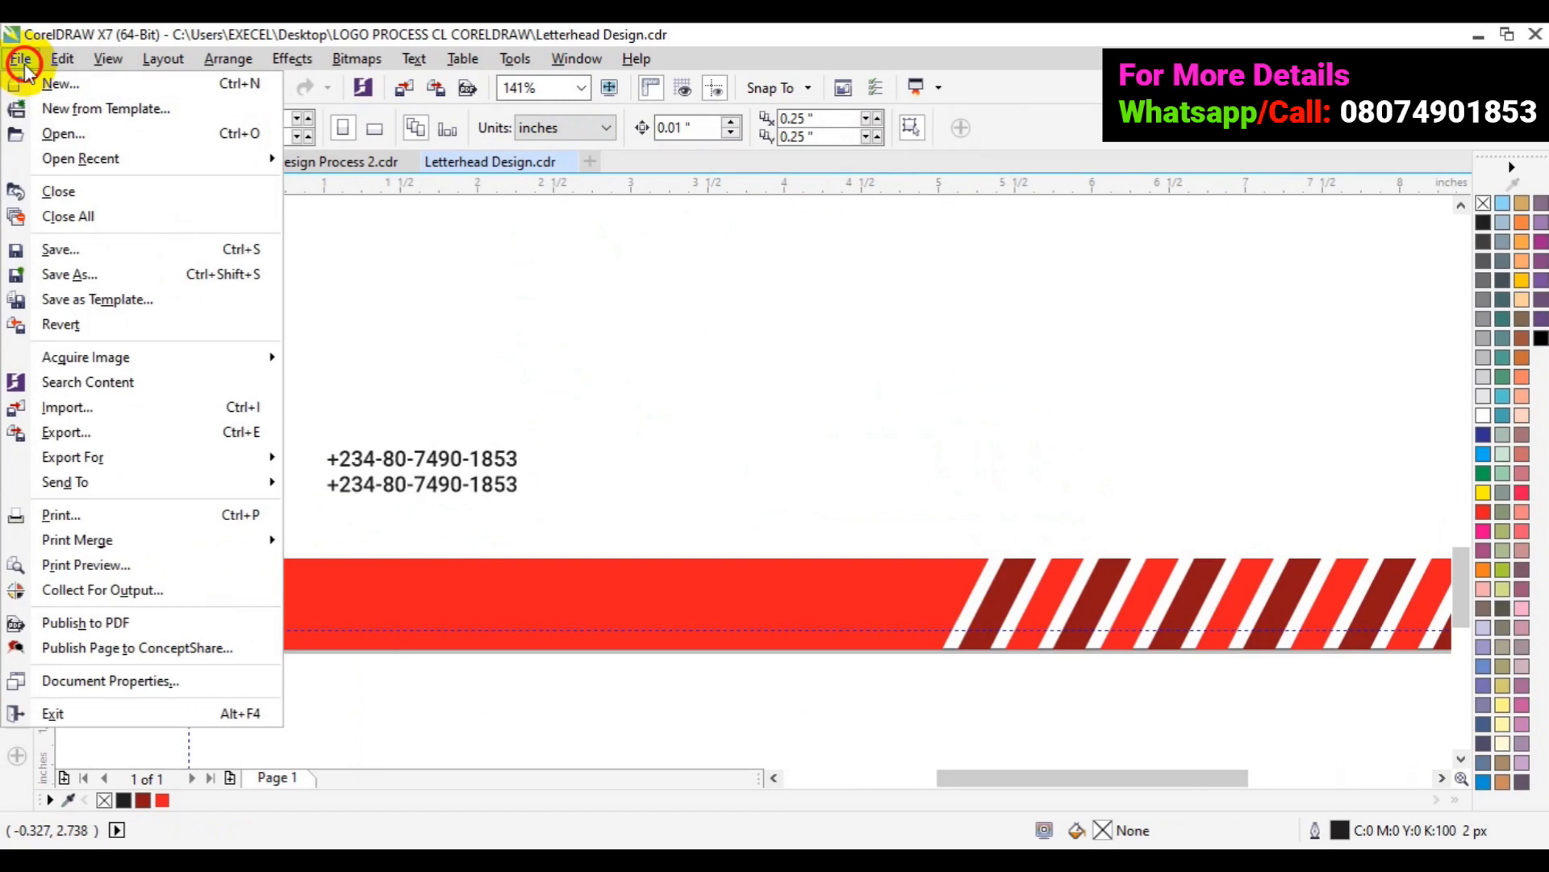
- Open the 'icon for card' drawing from the Desktop
left_click(96, 136)
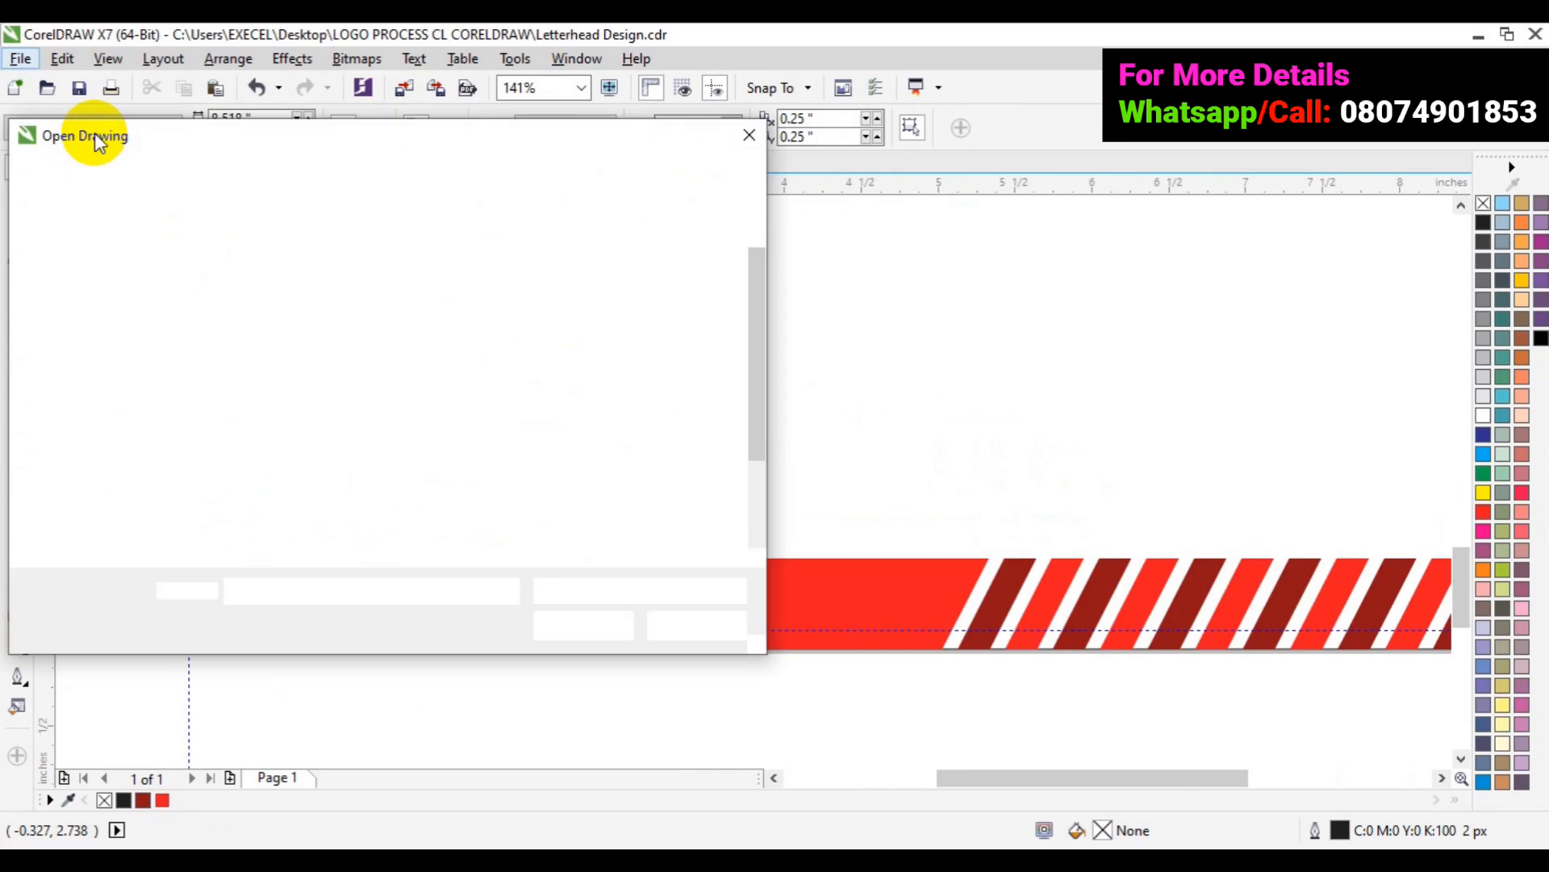
left_click(111, 391)
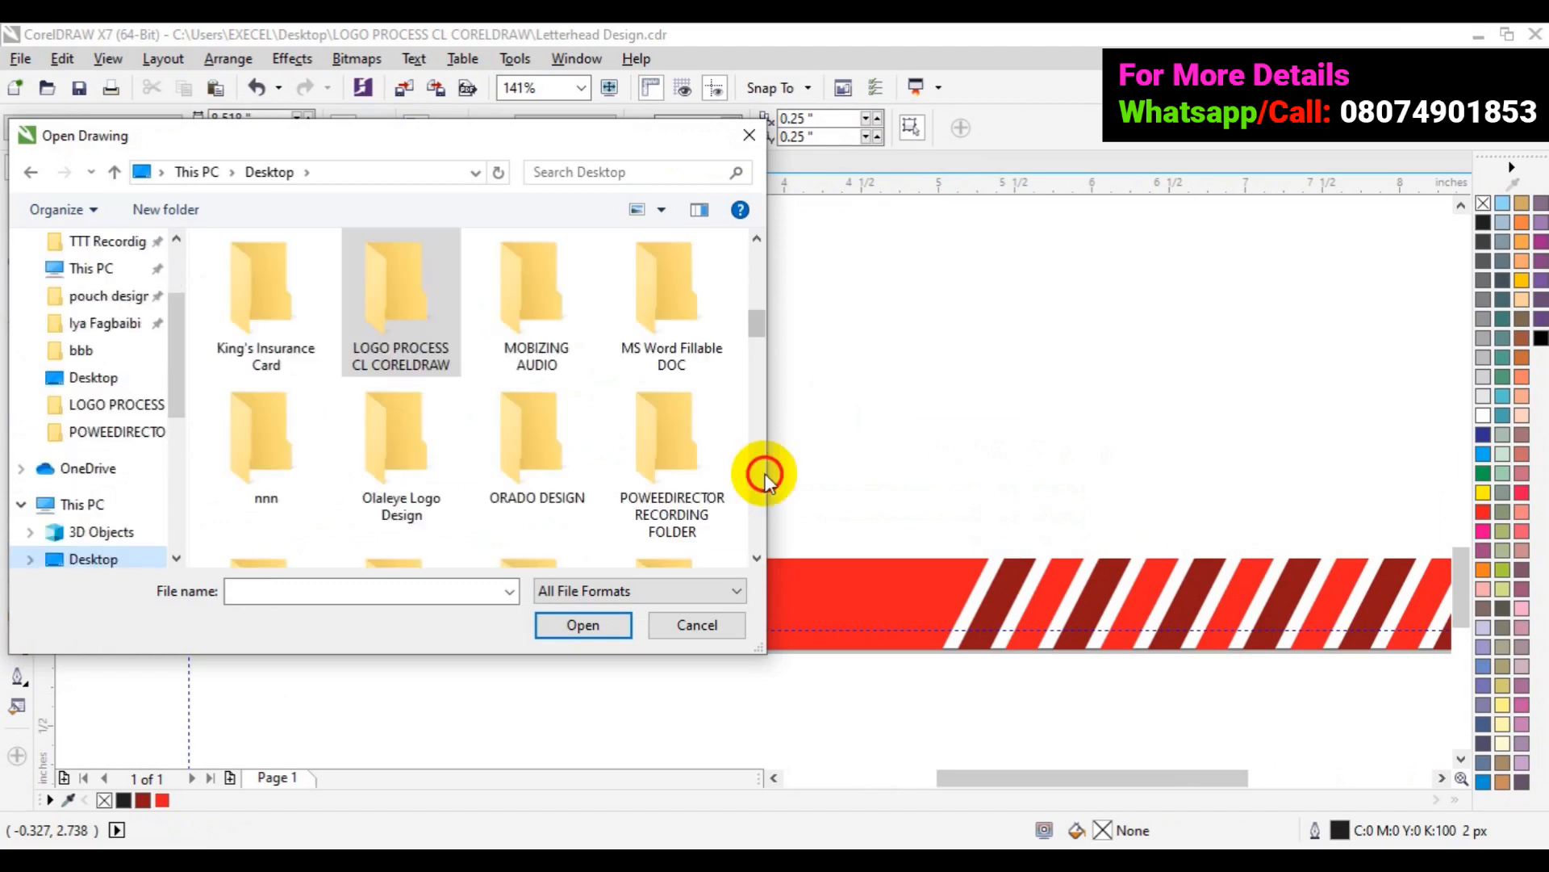
scroll(765, 476, "down", 5)
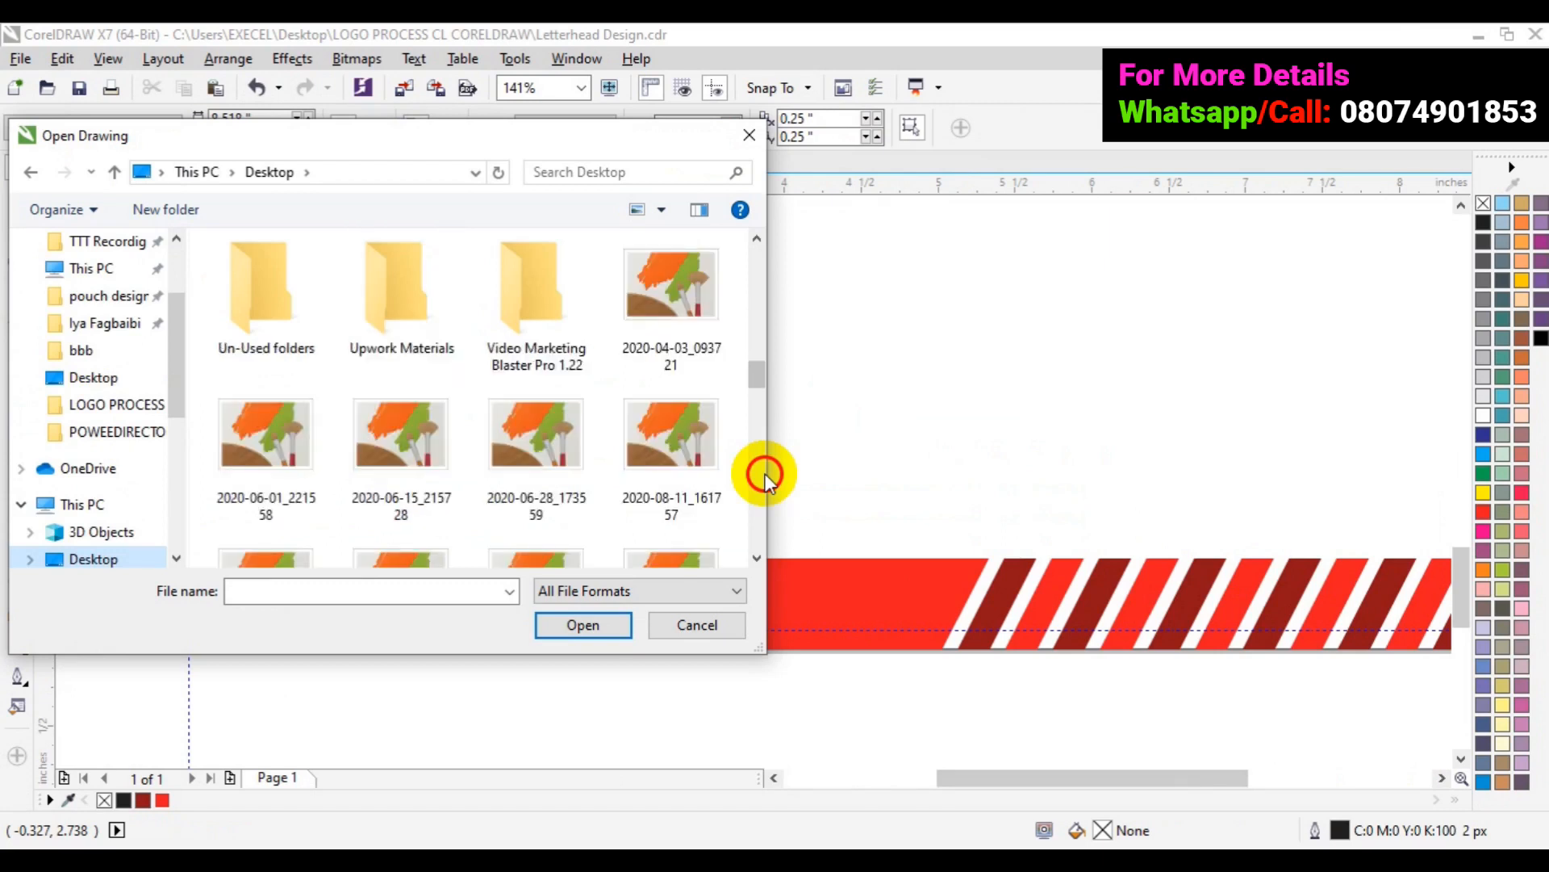
left_click(763, 476)
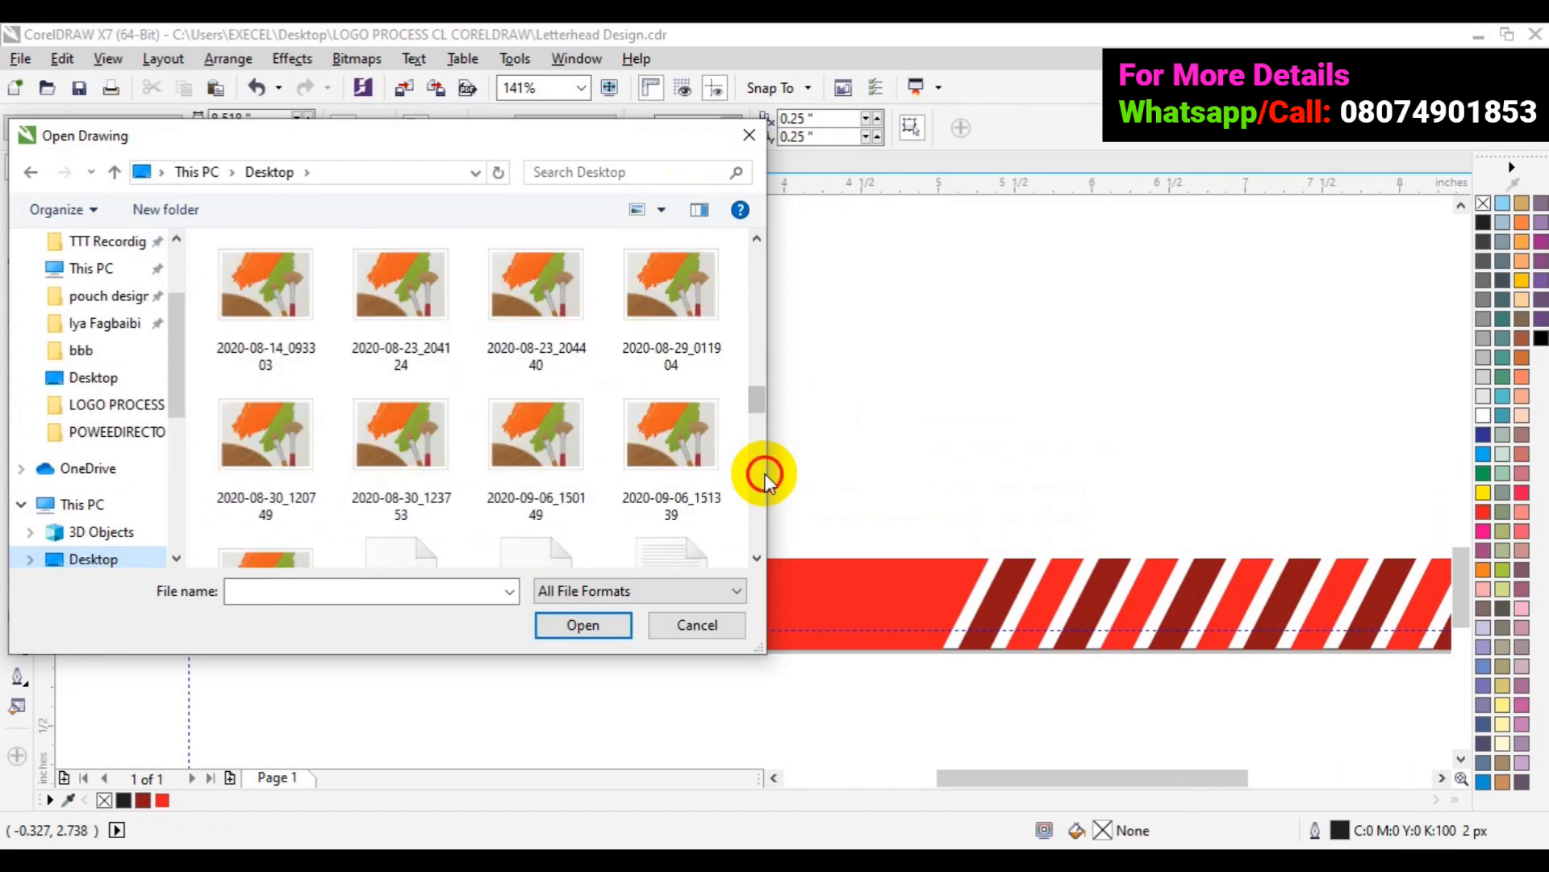
left_click(764, 476)
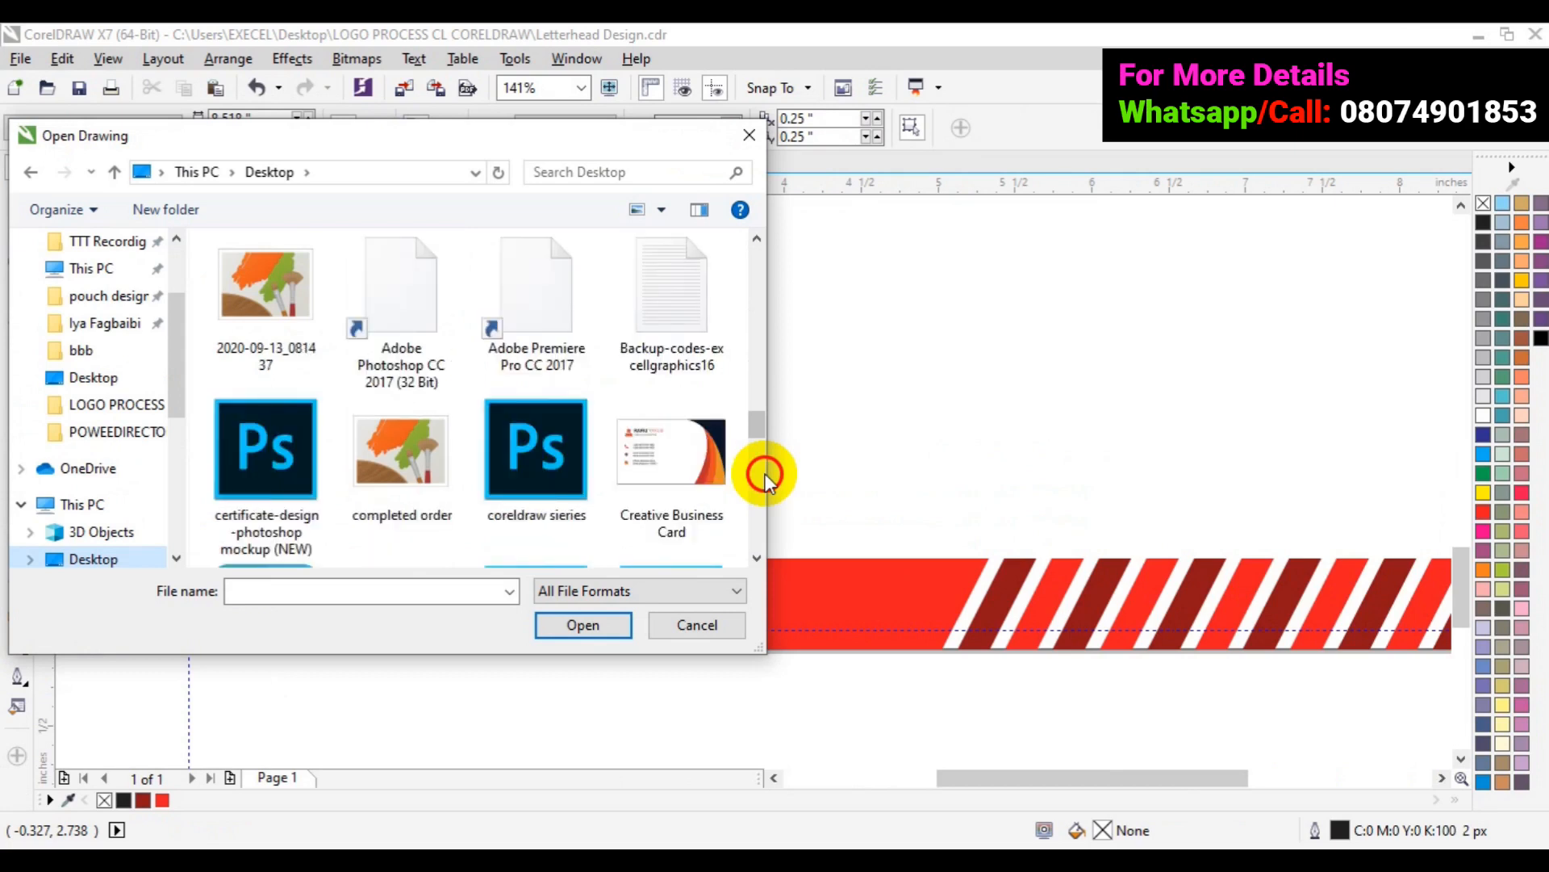
left_click(763, 476)
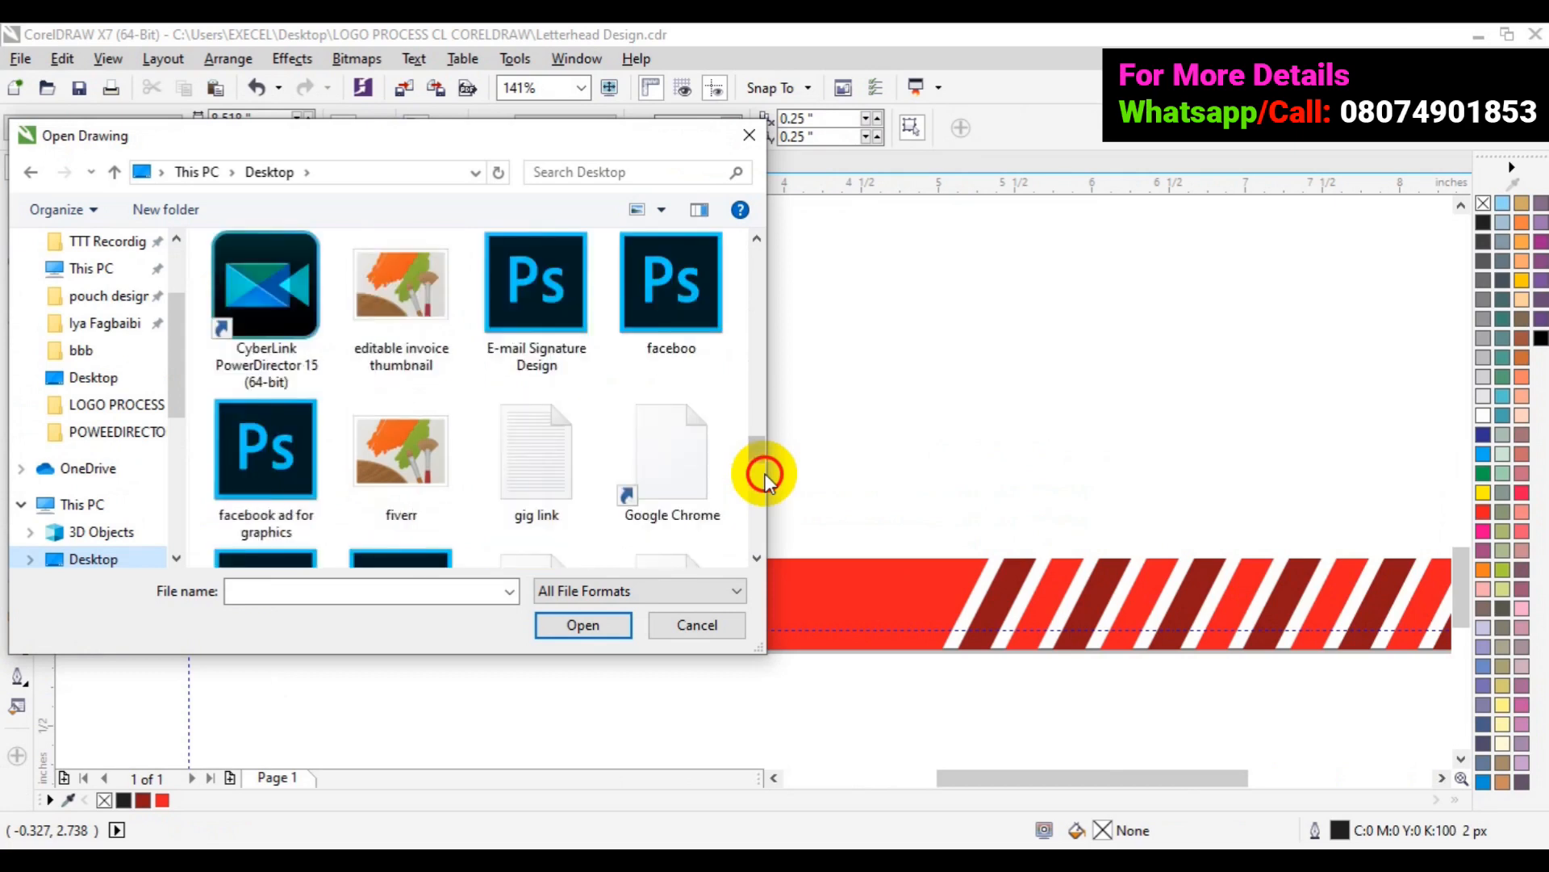
left_click(764, 476)
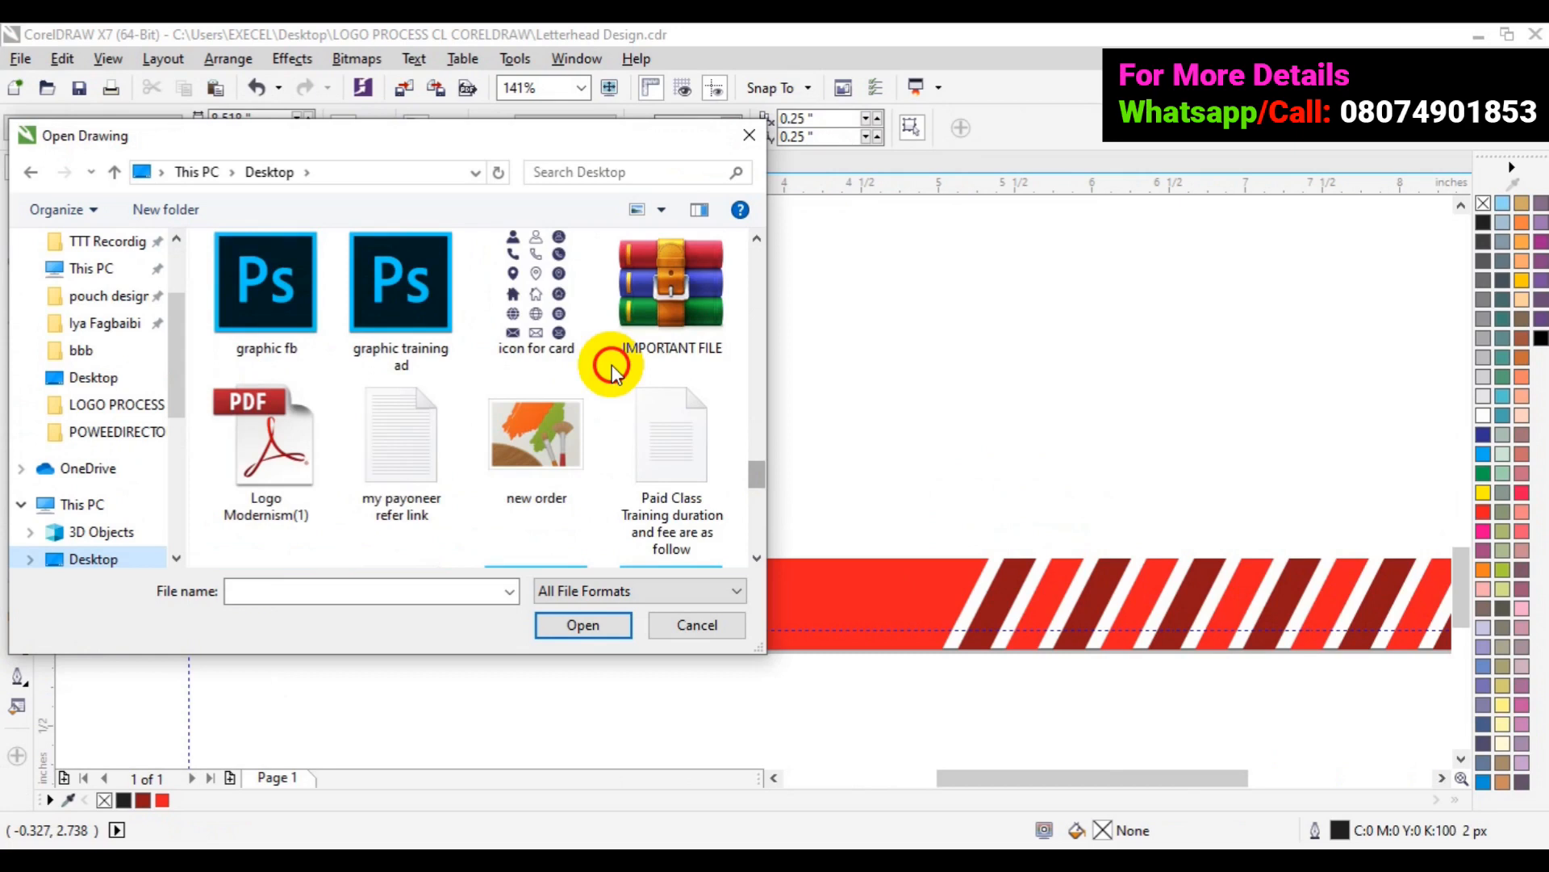
left_click(565, 344)
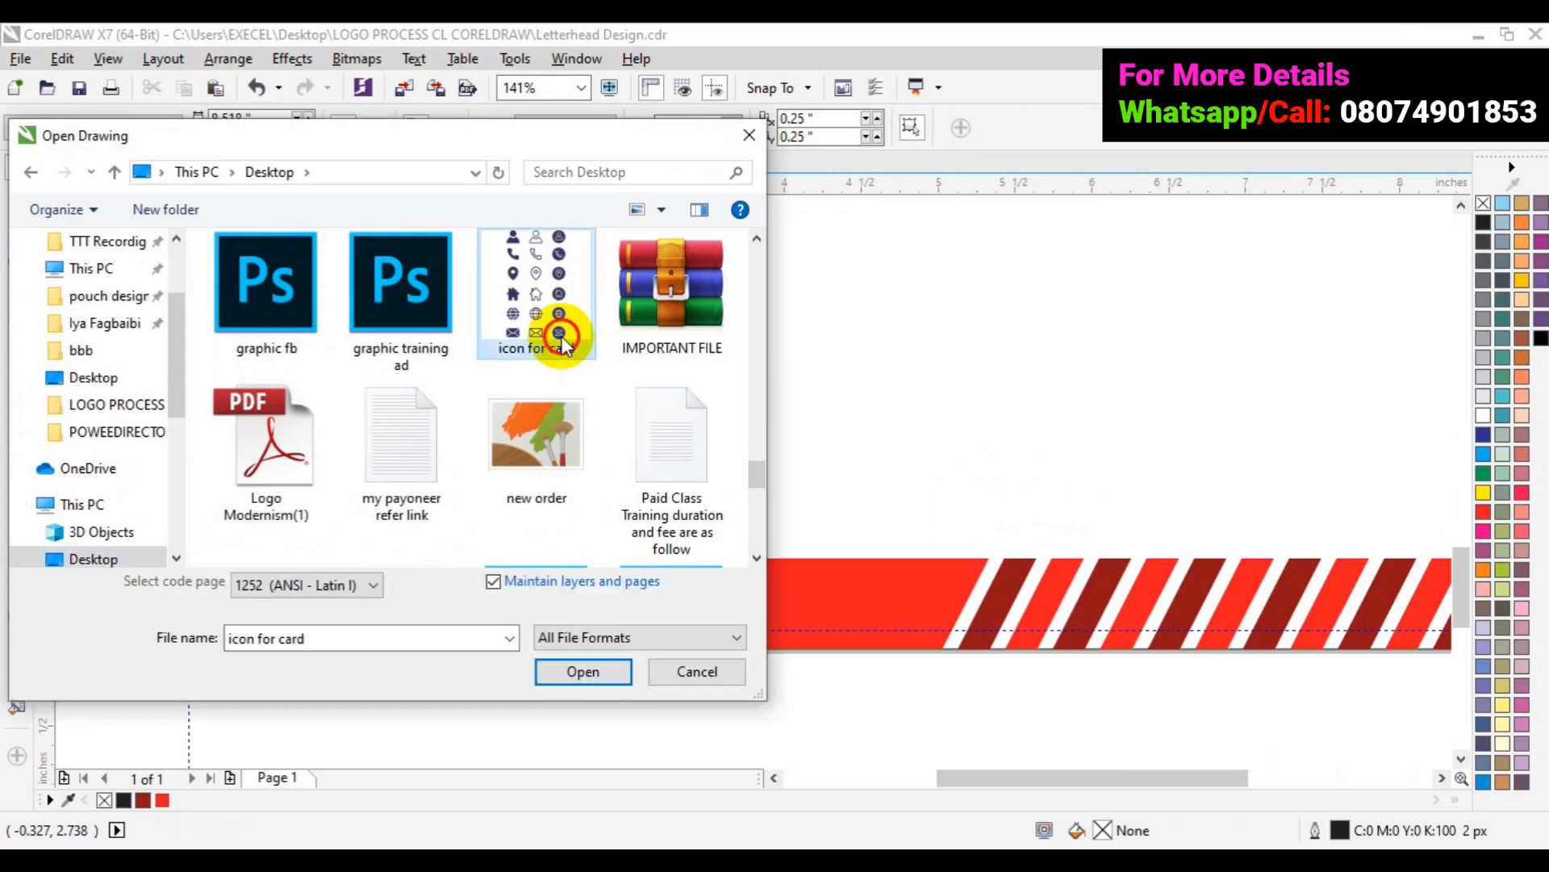
left_click(581, 672)
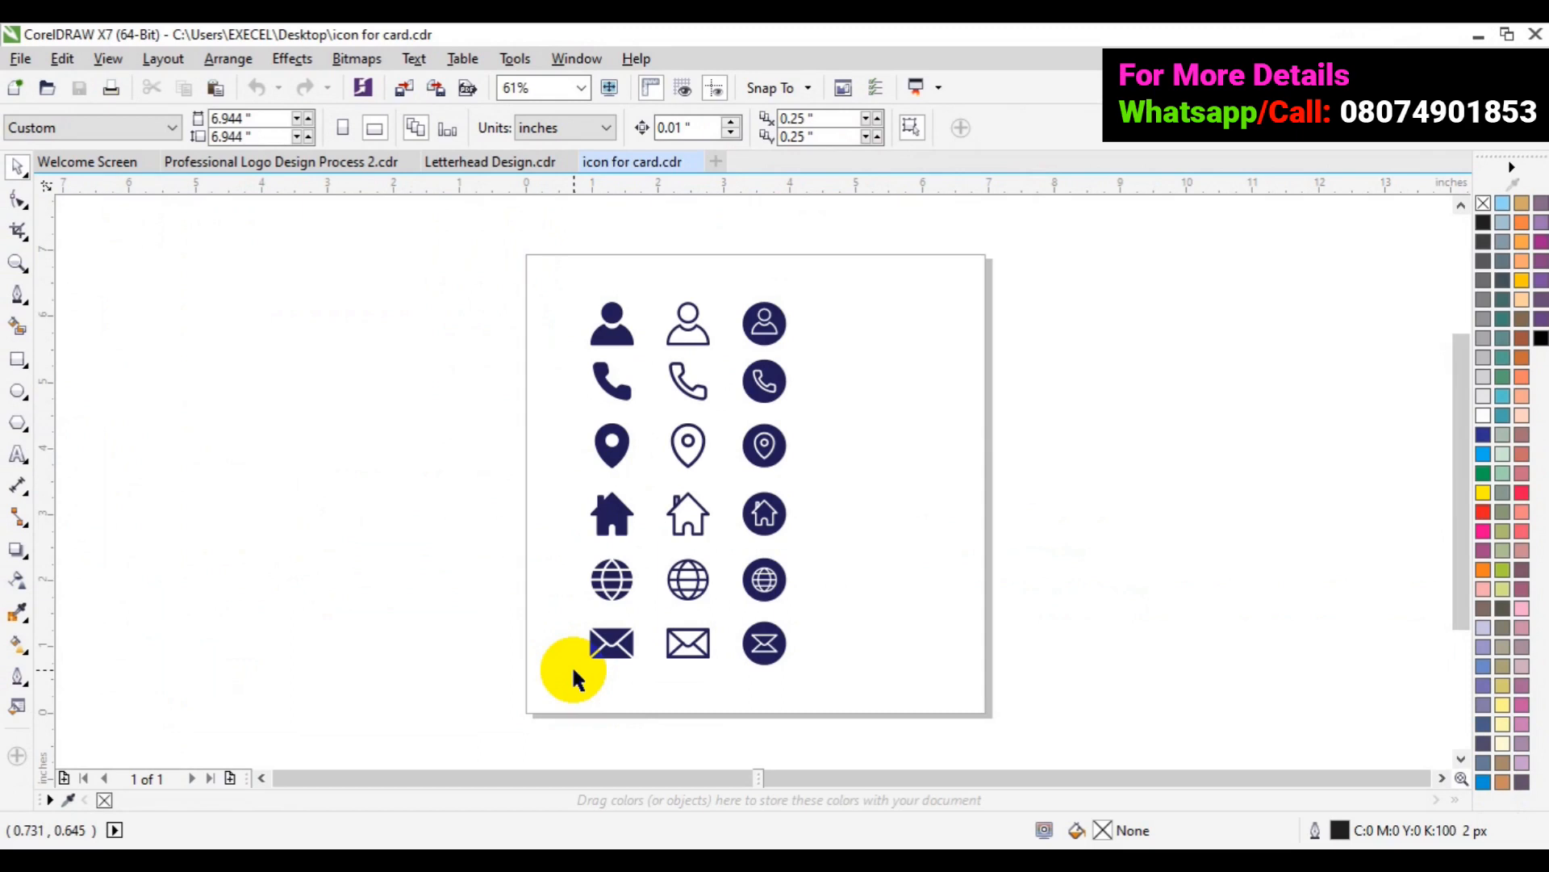
- Move the circled phone icon off the page and group its parts
left_click(779, 510)
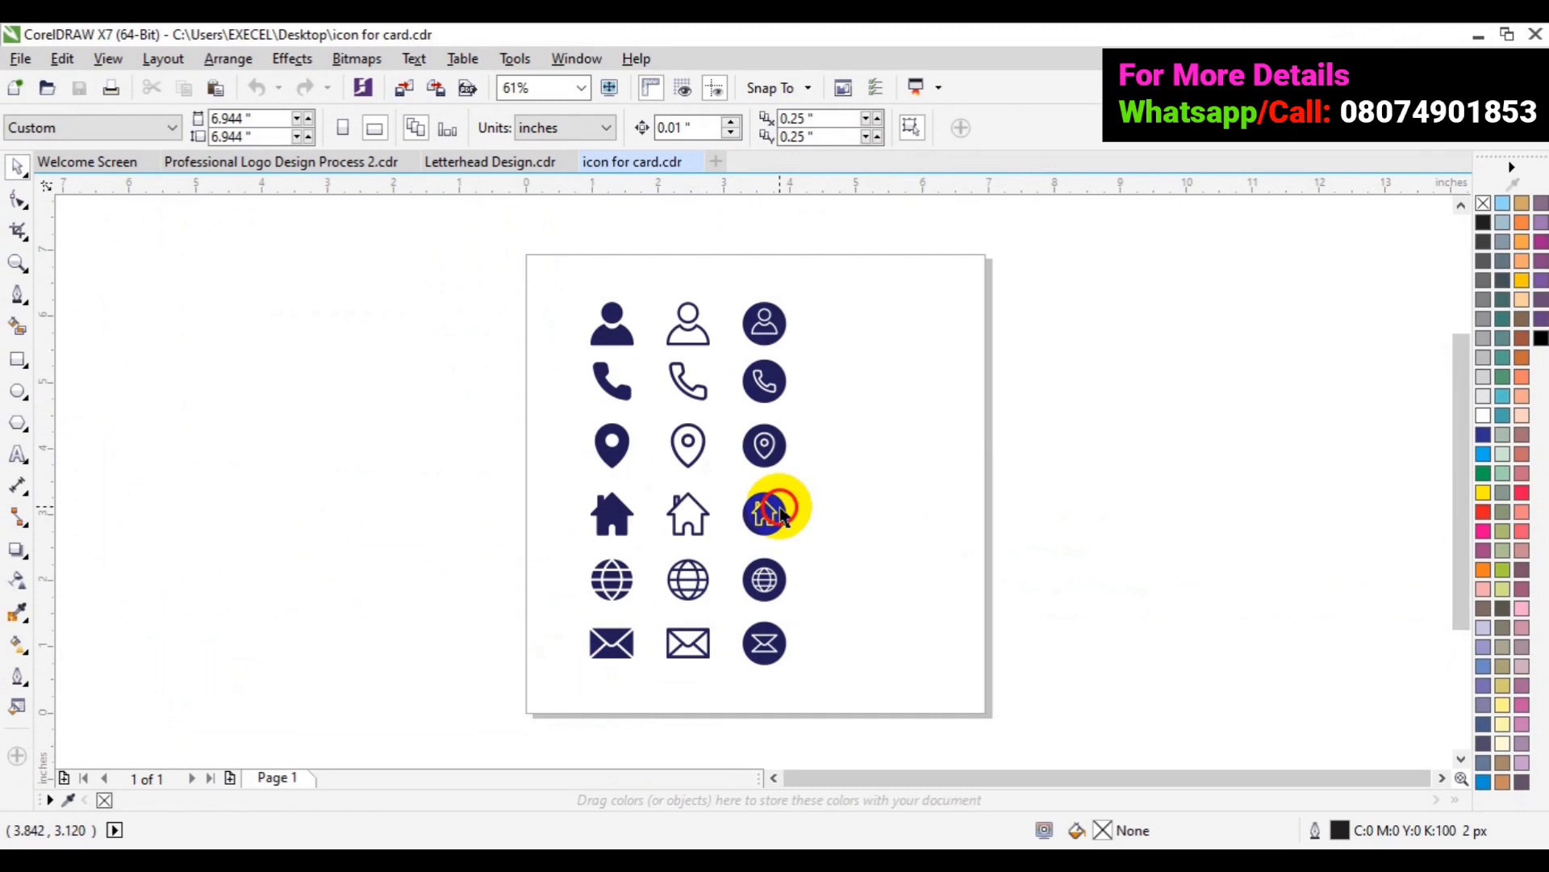
left_click(1103, 665)
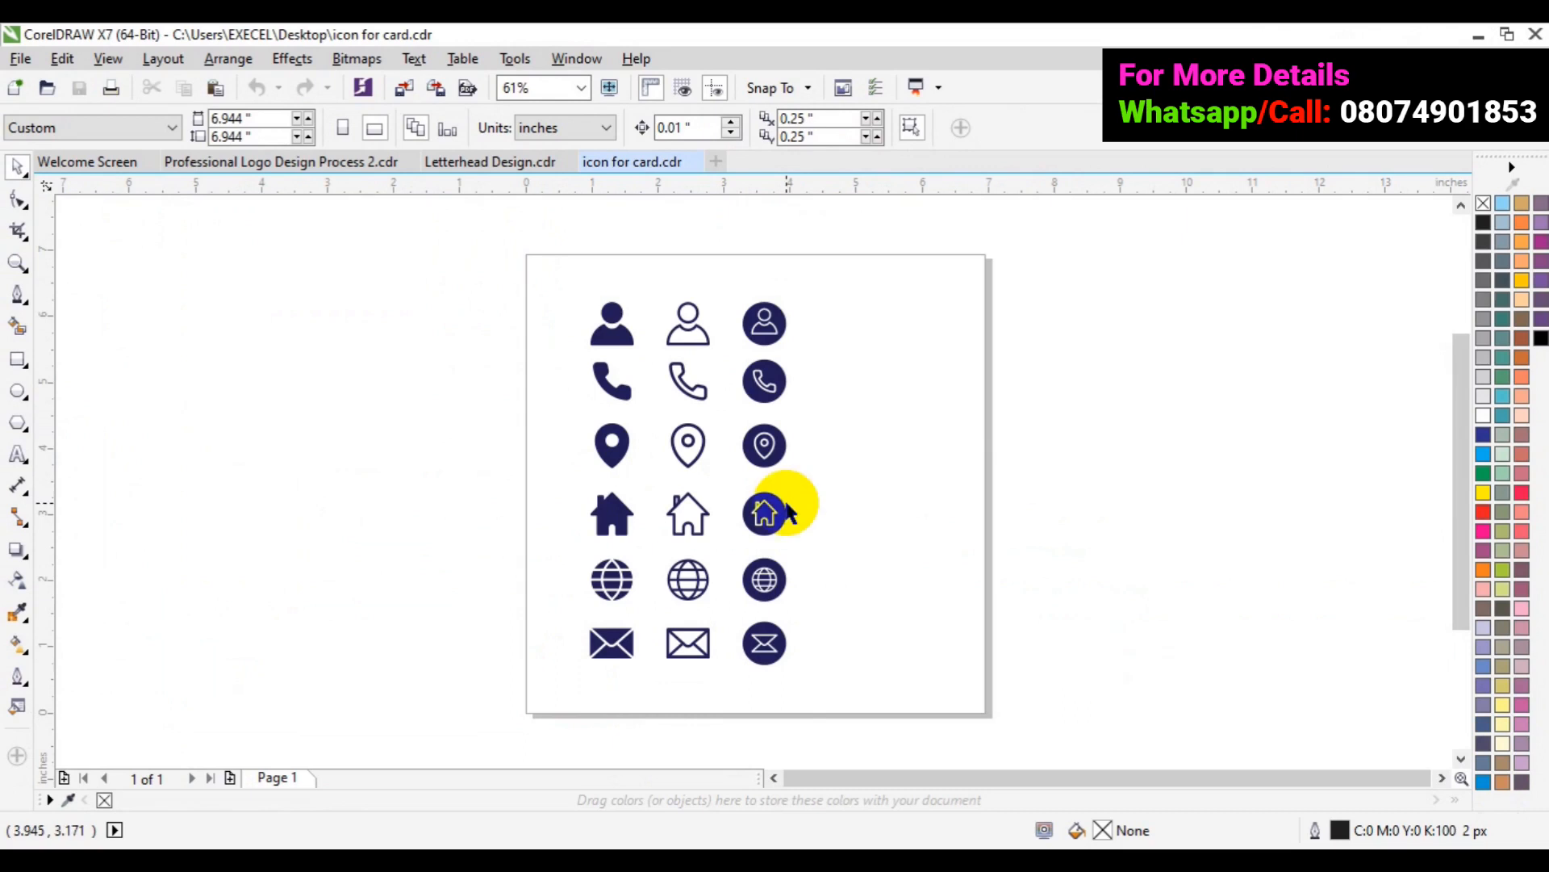
left_click(17, 168)
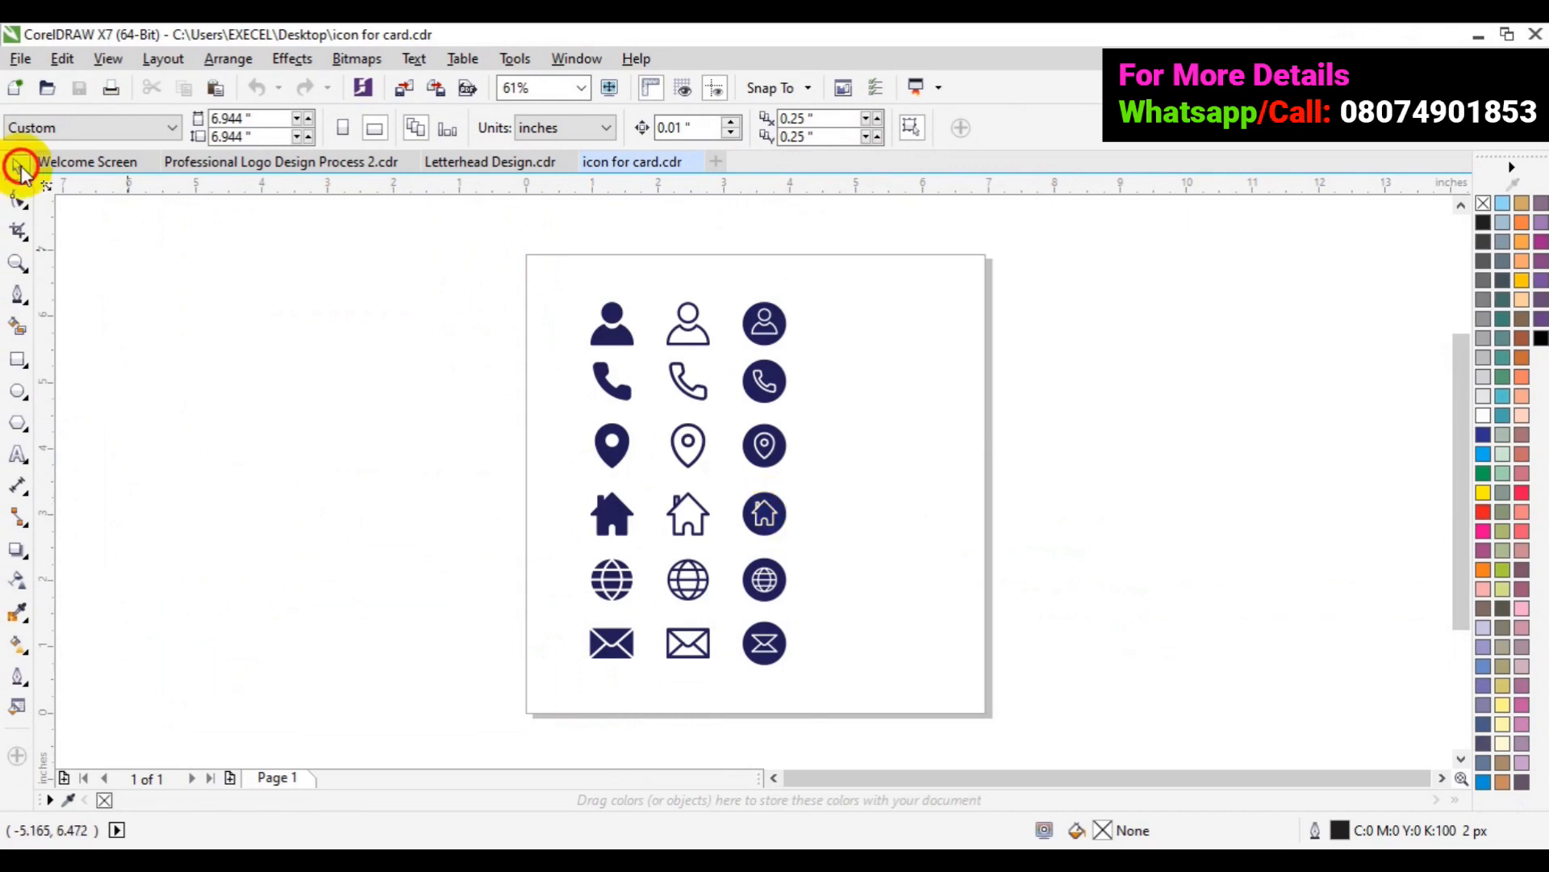
left_click(764, 461)
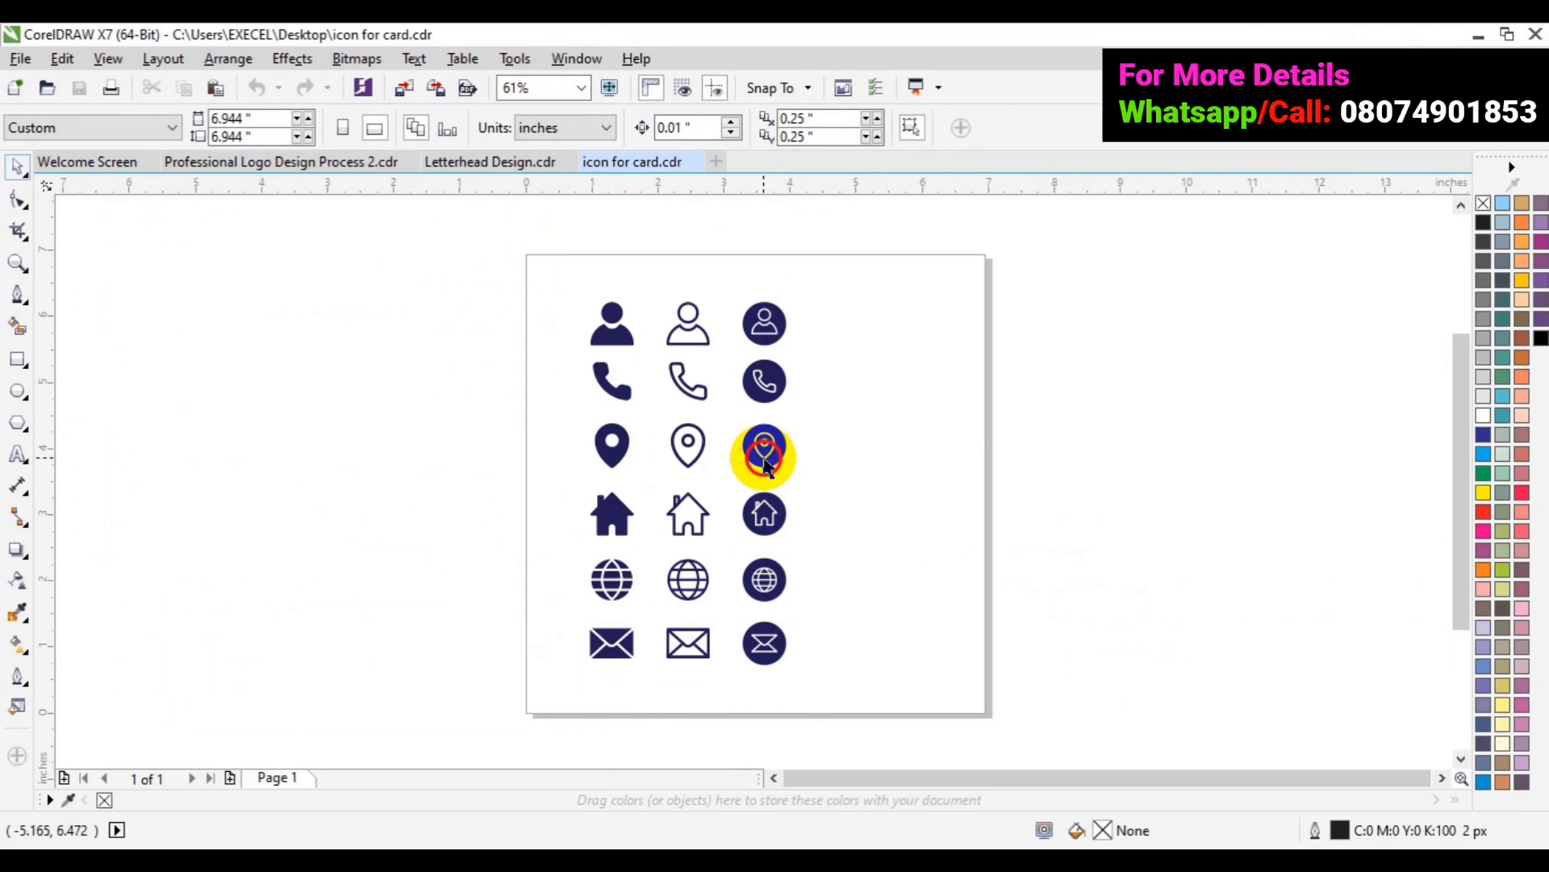
left_click(764, 462)
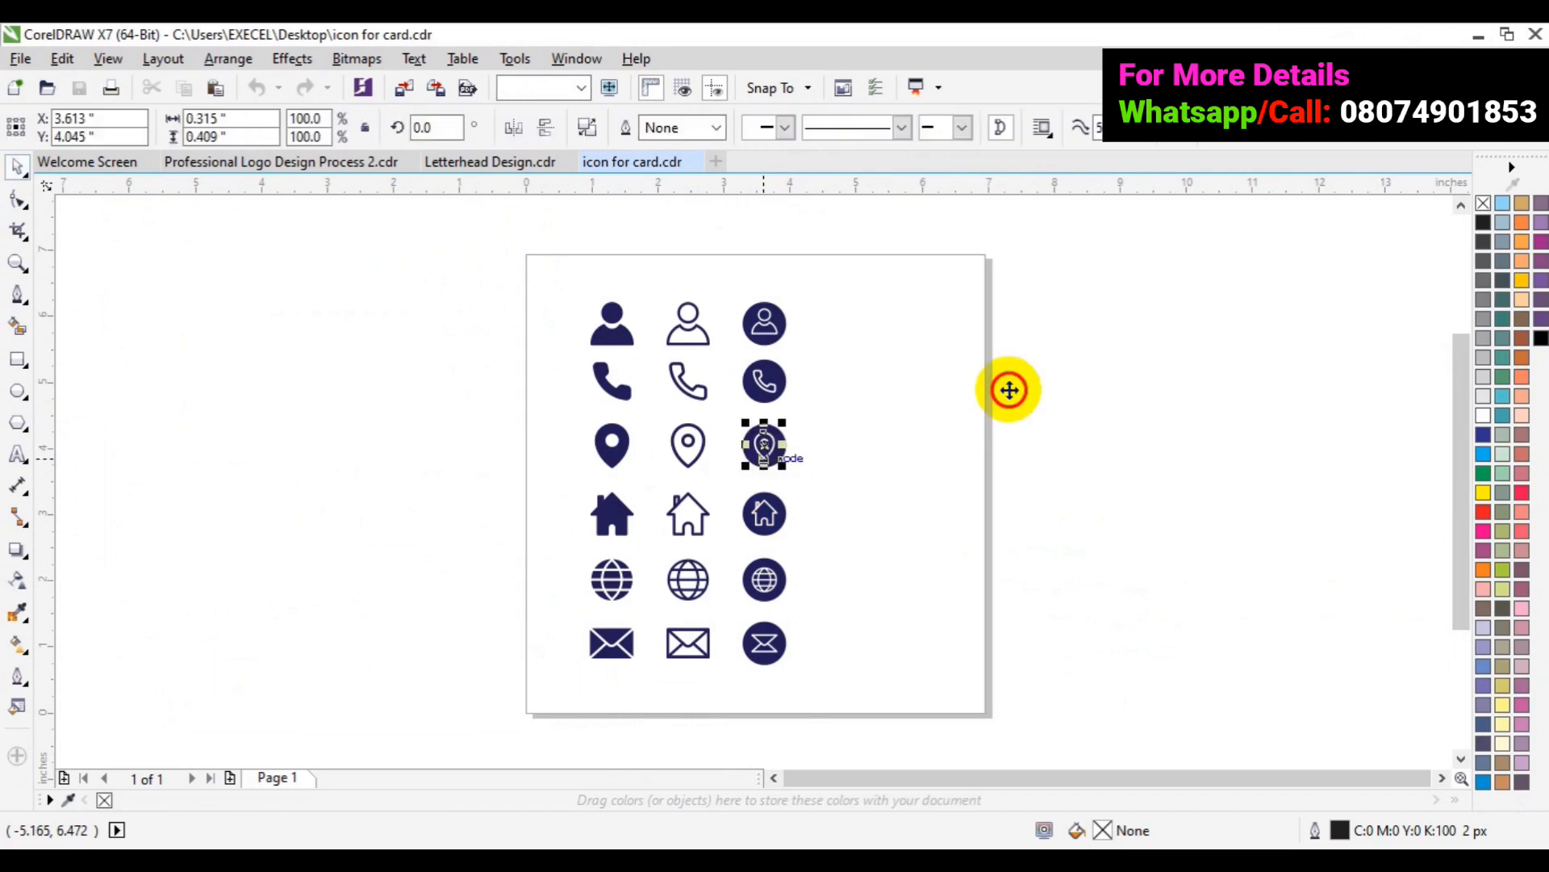
left_click(1030, 387)
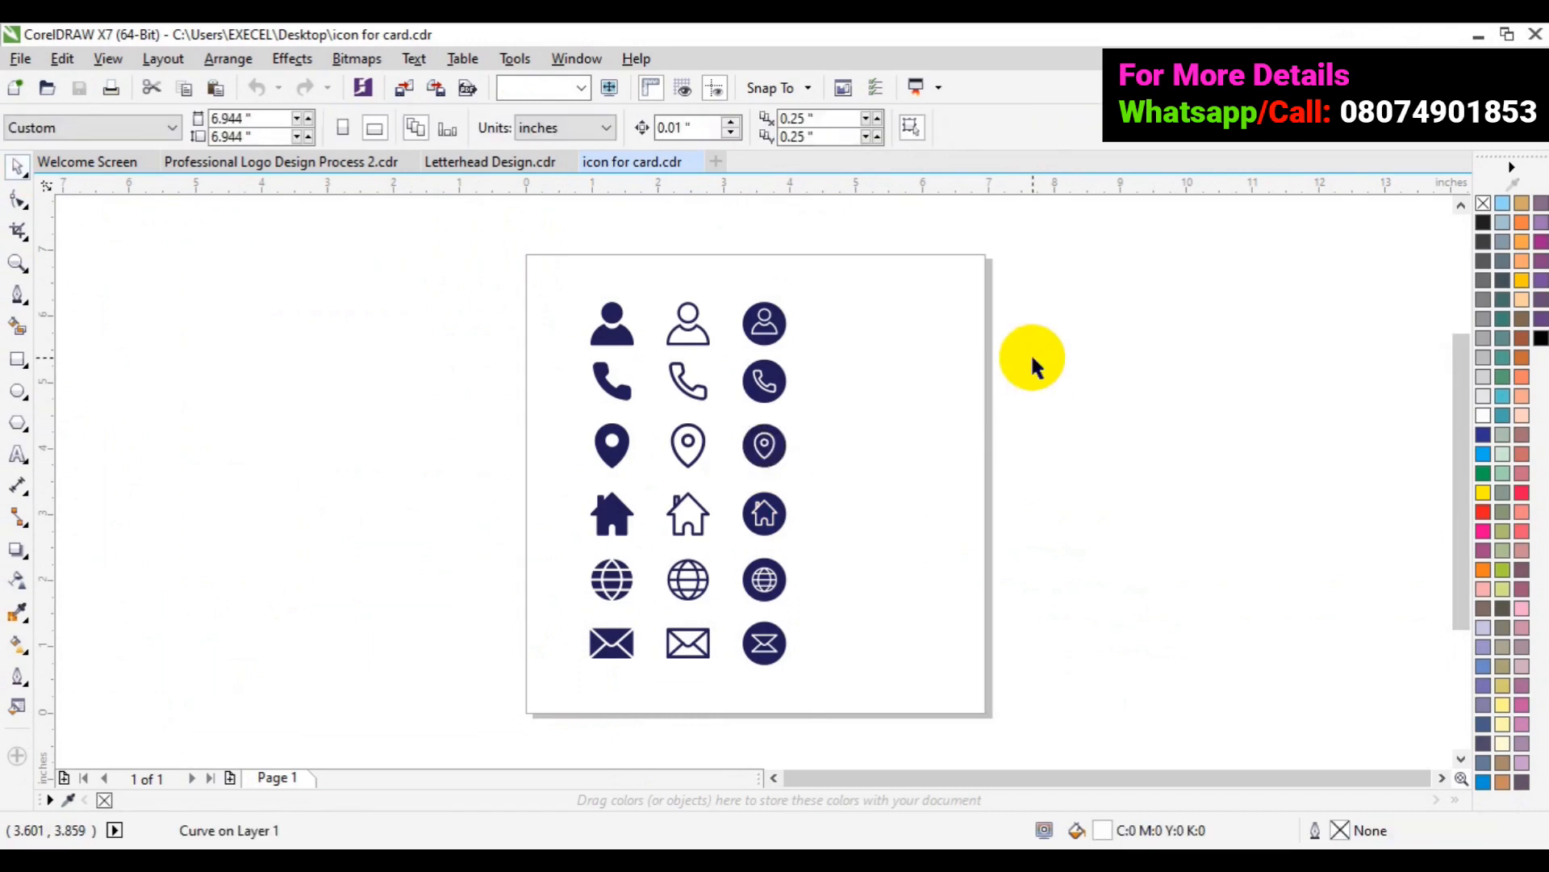
left_click_drag(1033, 359, 764, 381)
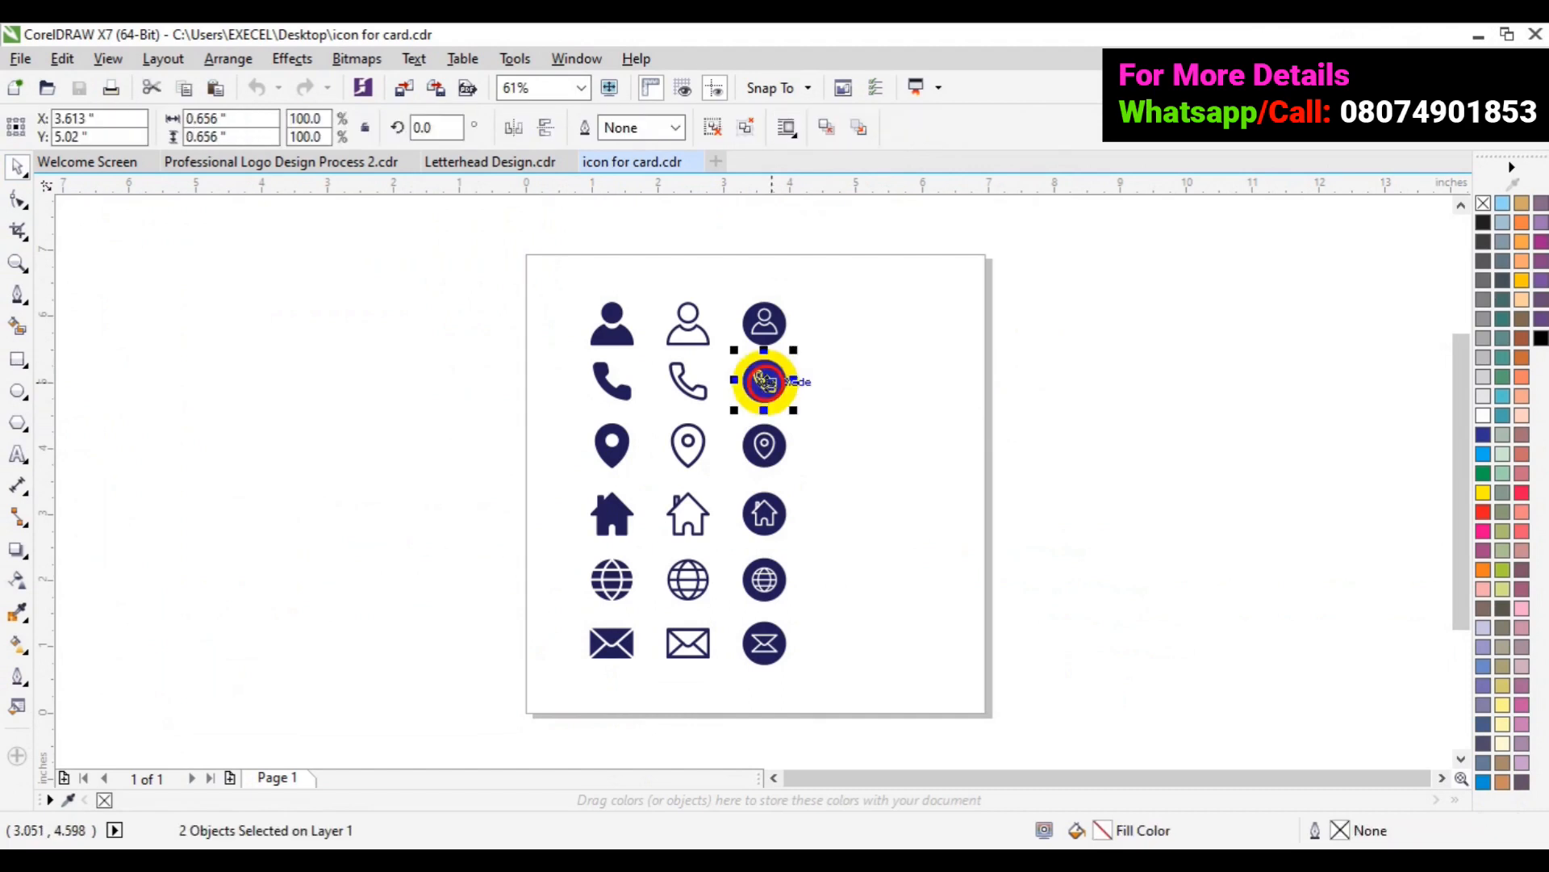
left_click_drag(764, 381, 1157, 484)
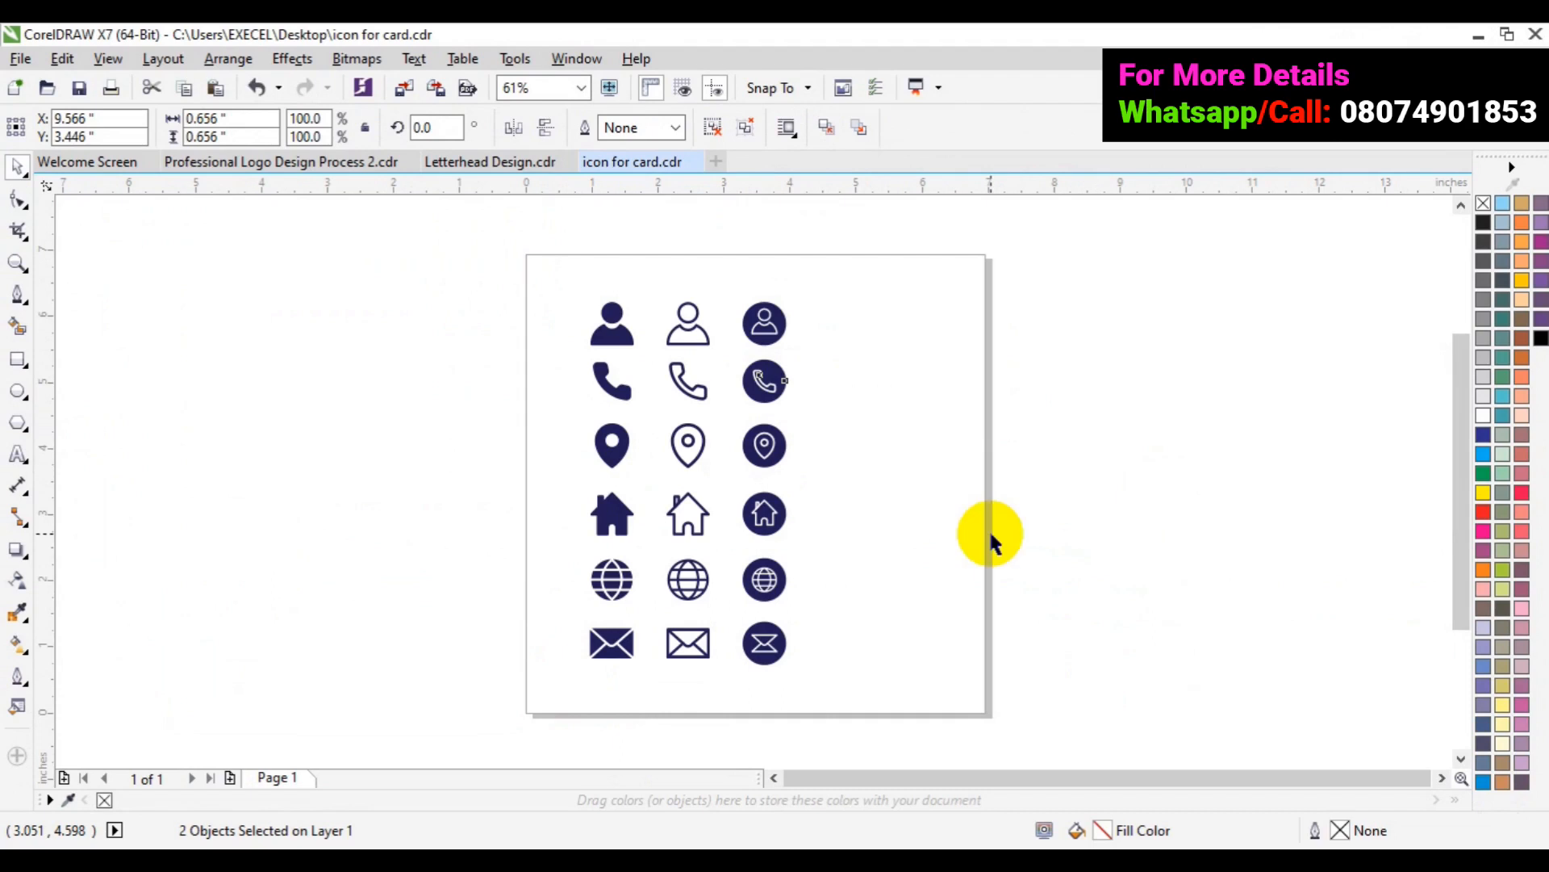
key("ctrl+g")
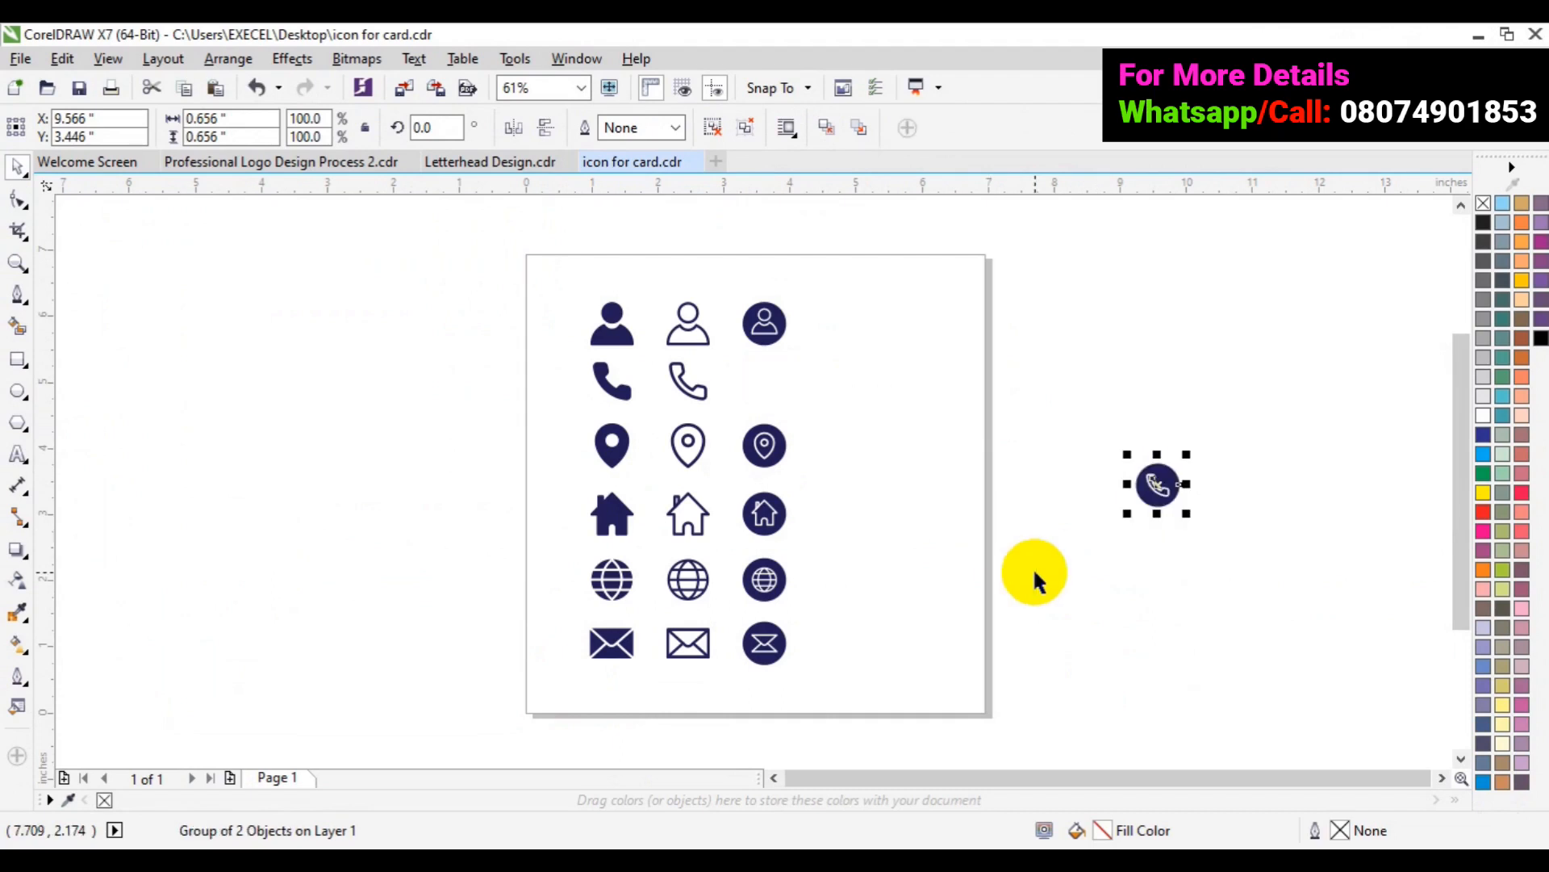
- Combine the circled envelope icon's parts and place it below the phone icon
left_click_drag(1049, 589, 719, 693)
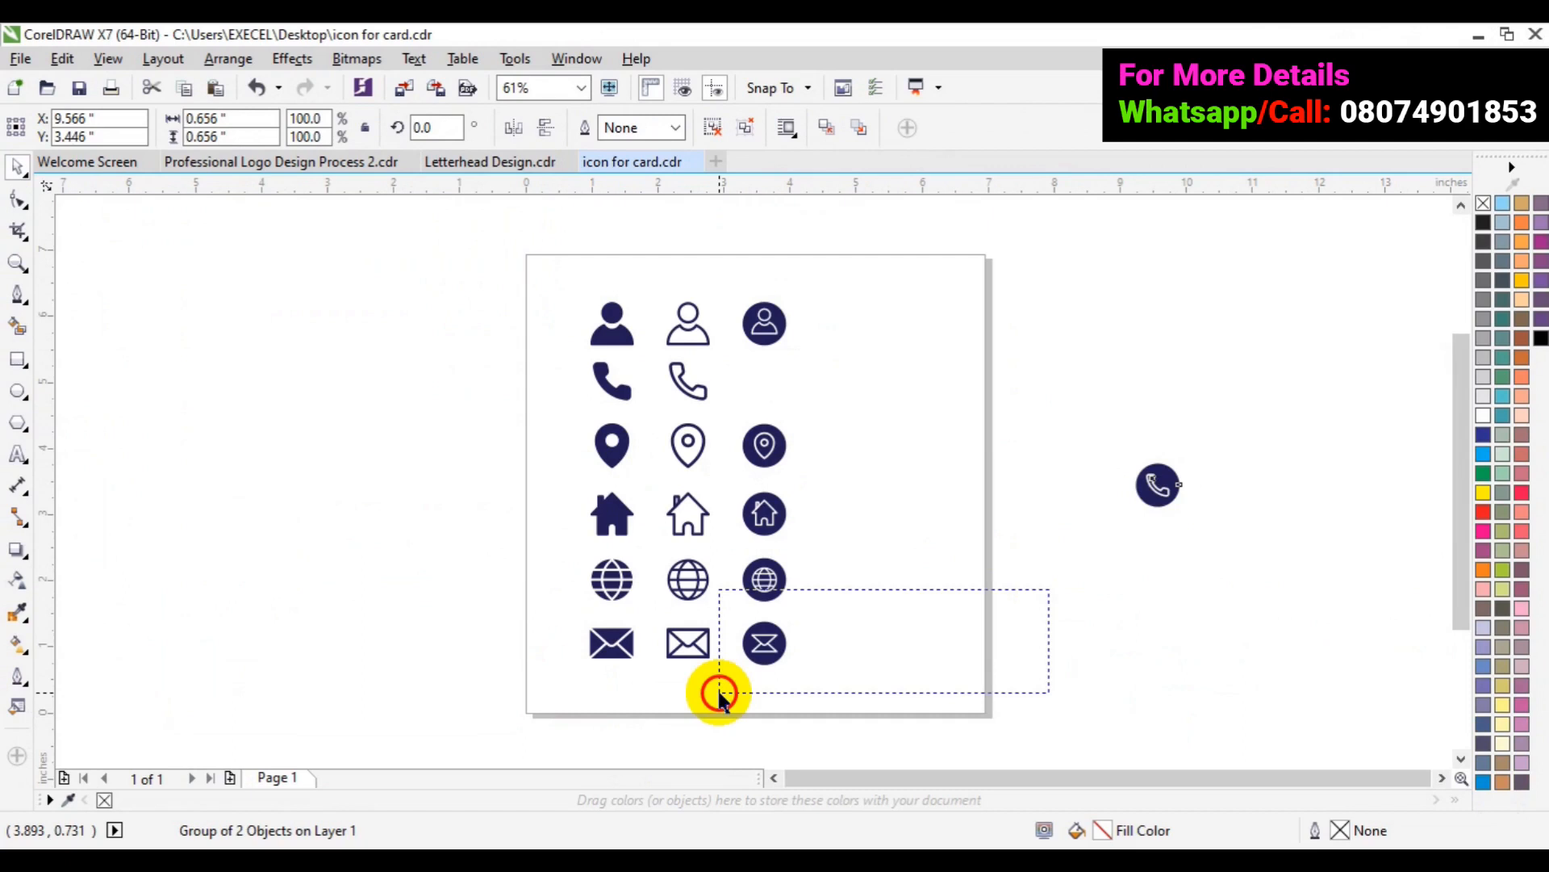
left_click_drag(719, 693, 728, 694)
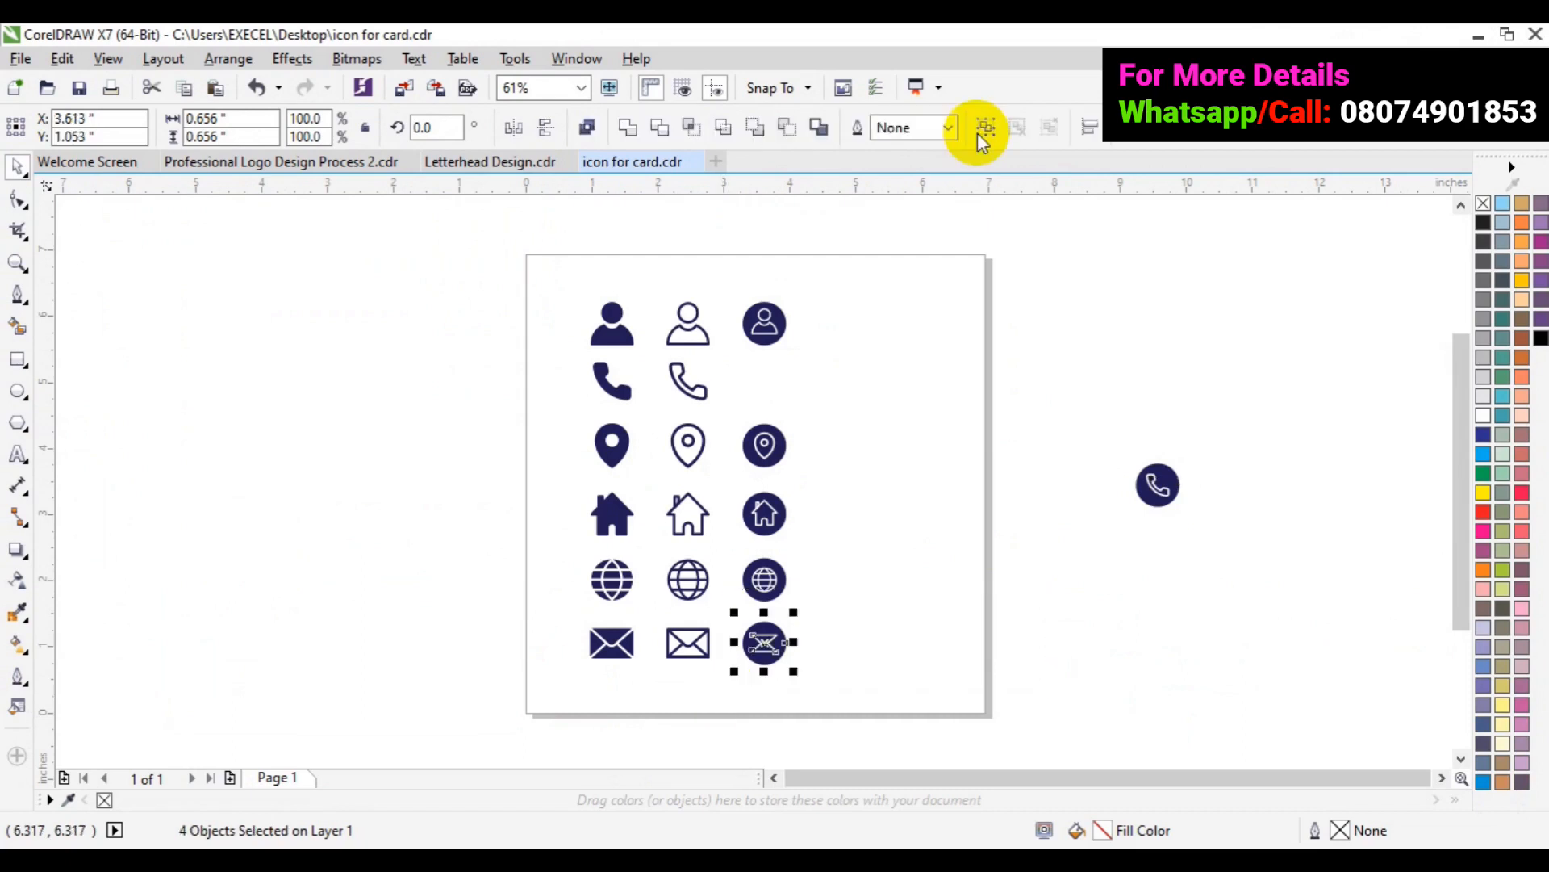
left_click(984, 131)
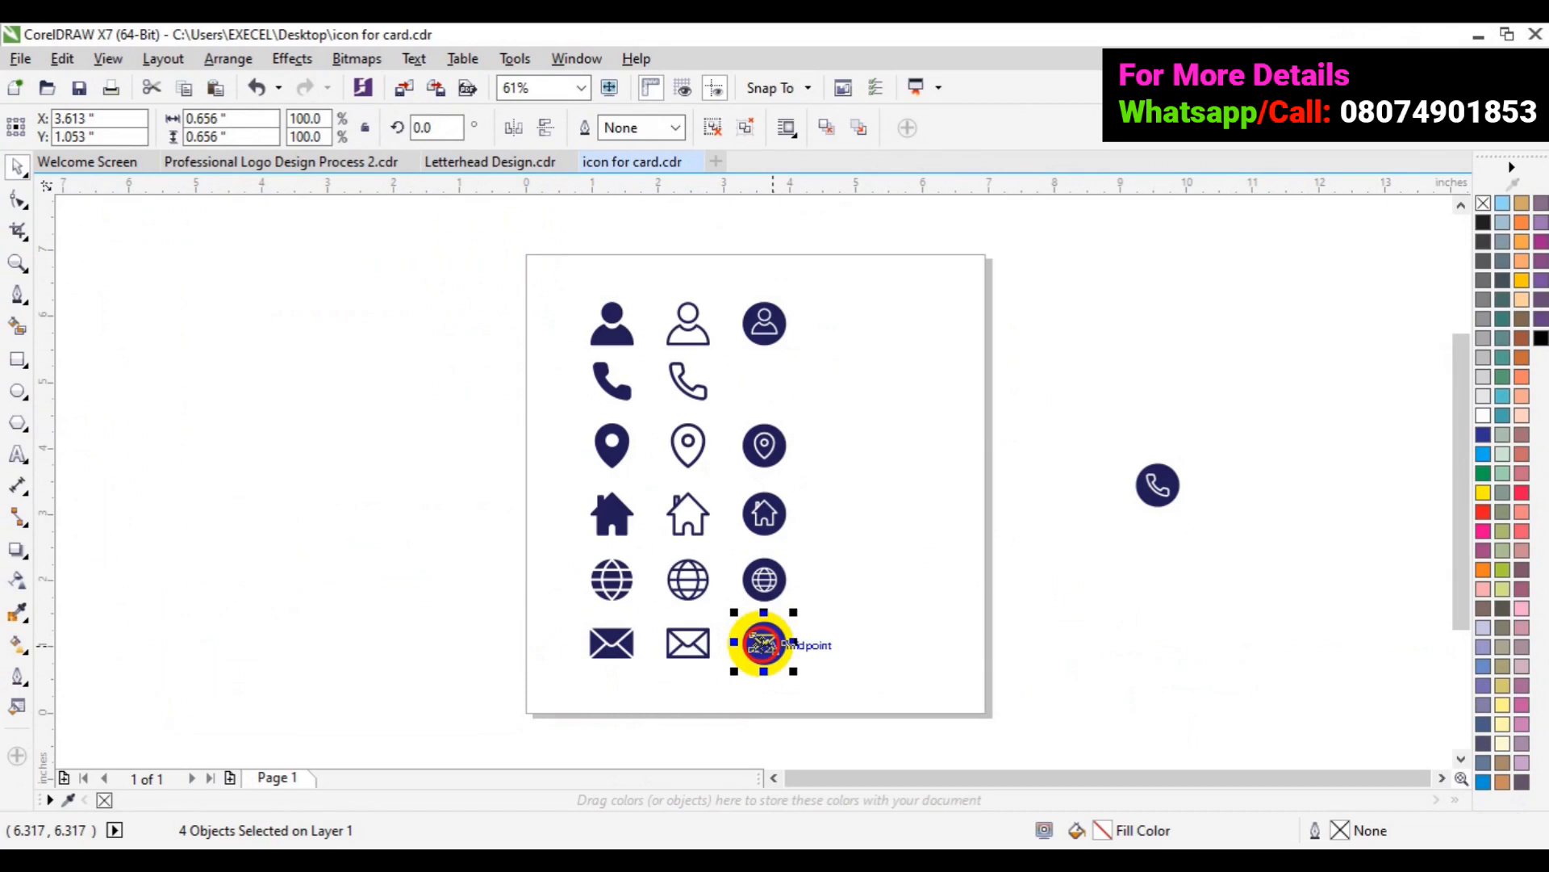
left_click_drag(762, 643, 1157, 568)
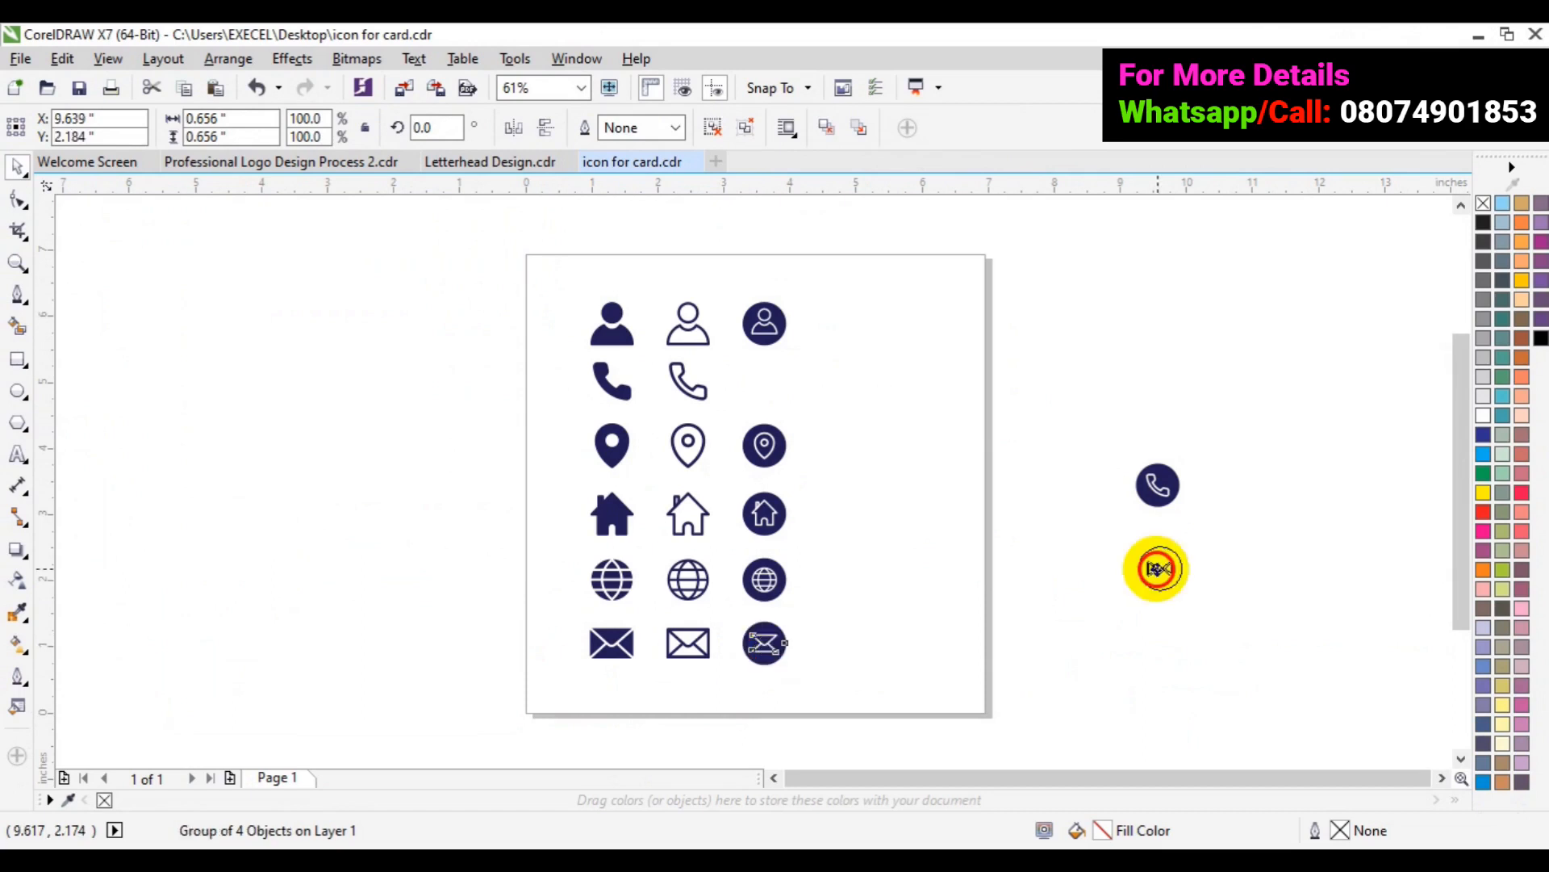
left_click_drag(1157, 568, 1151, 568)
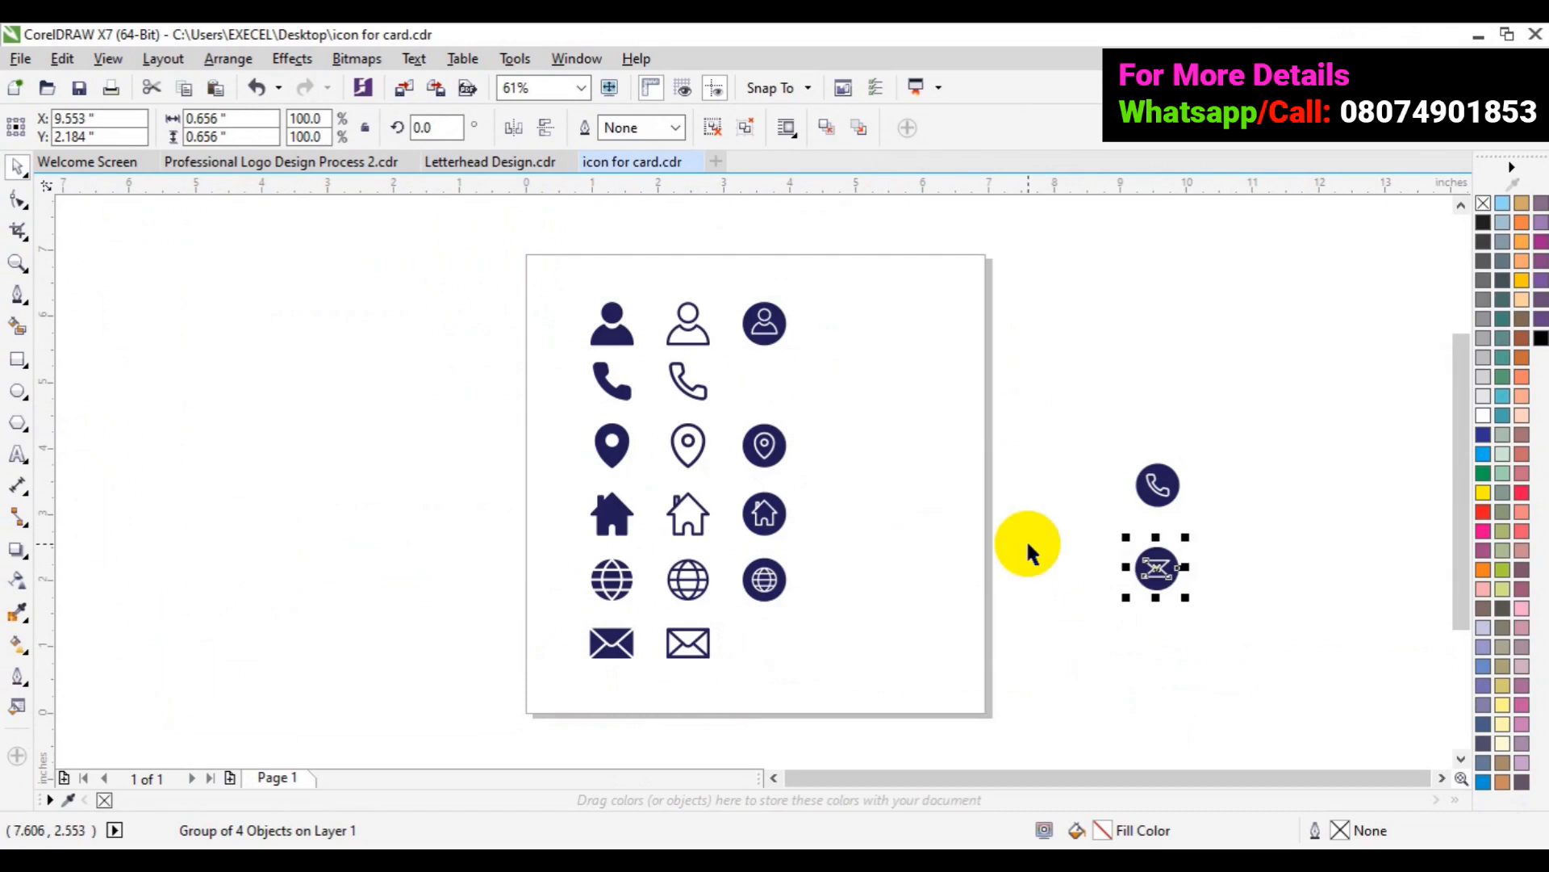
left_click(1043, 505)
- Group the circled home icon and place it between the phone and envelope circles
left_click_drag(1027, 465, 800, 546)
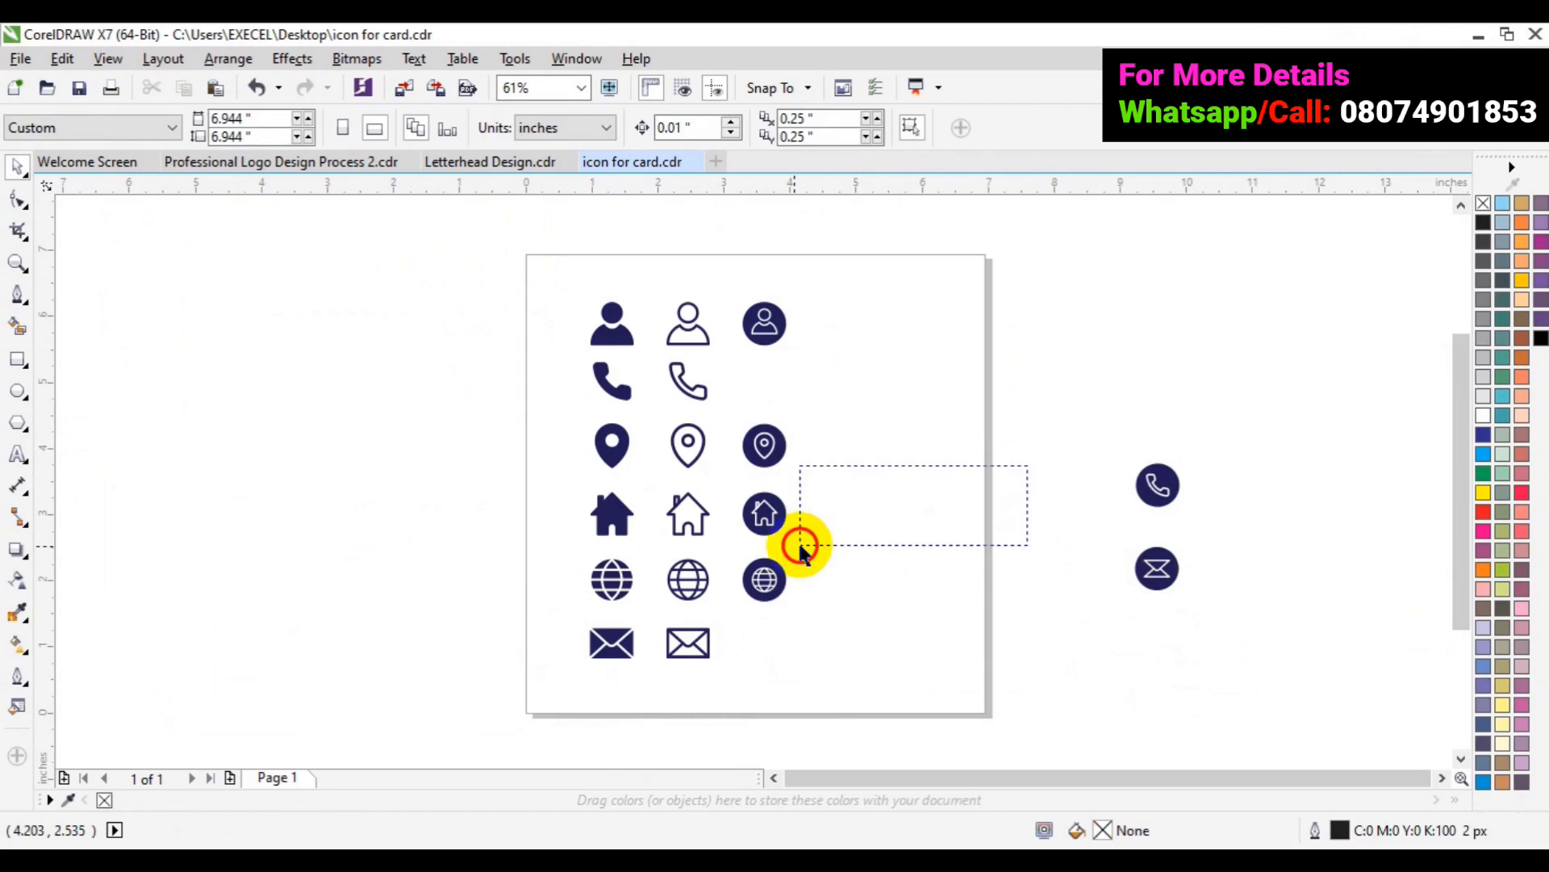
left_click_drag(800, 545, 800, 546)
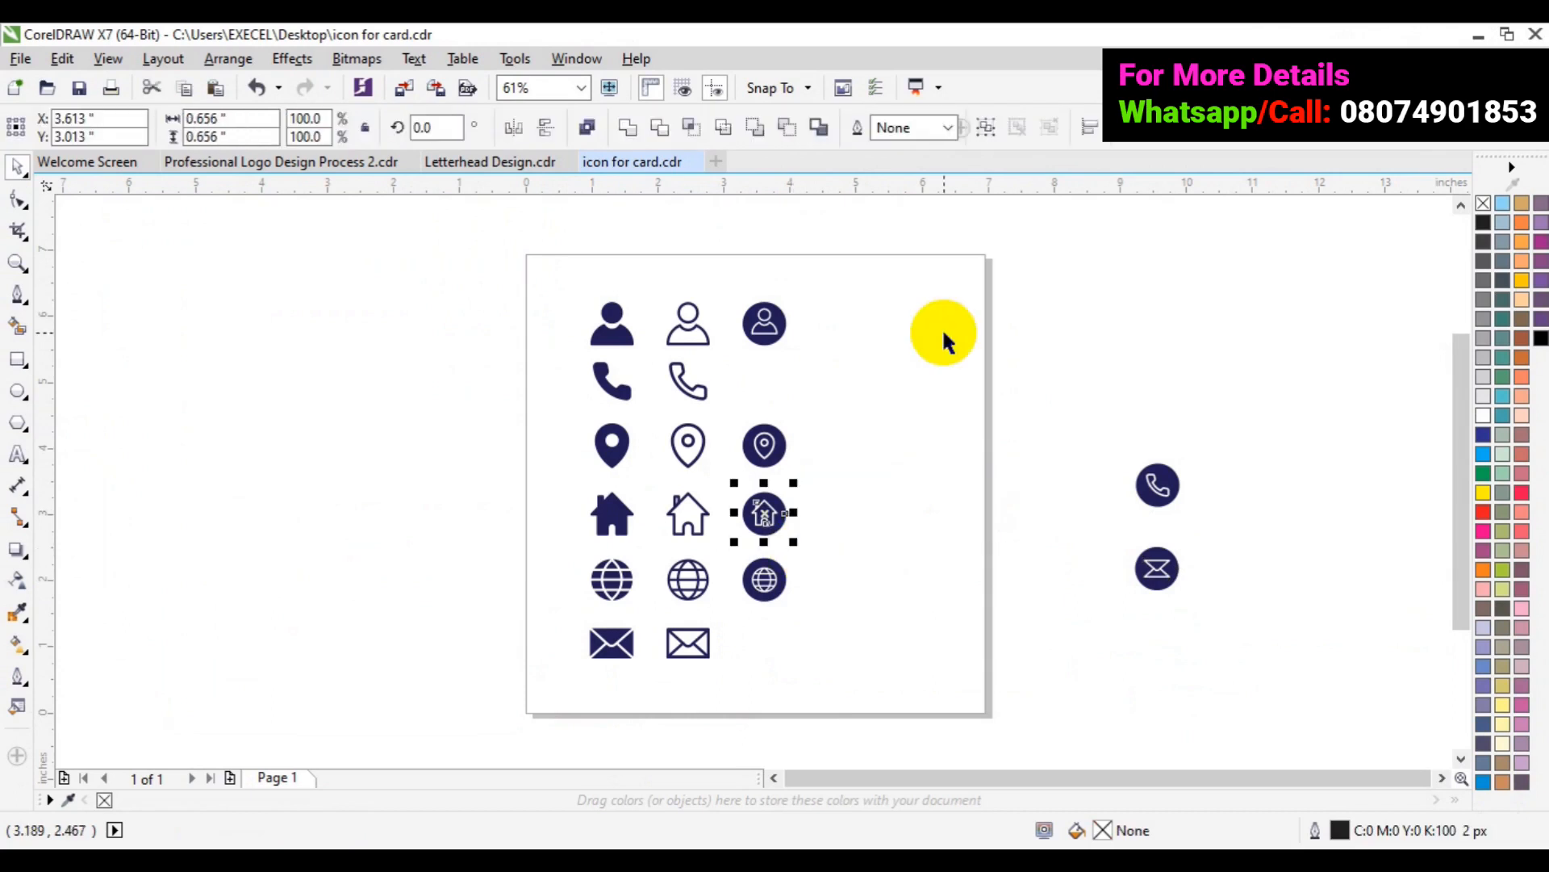
key("ctrl+g")
left_click_drag(769, 507, 824, 512)
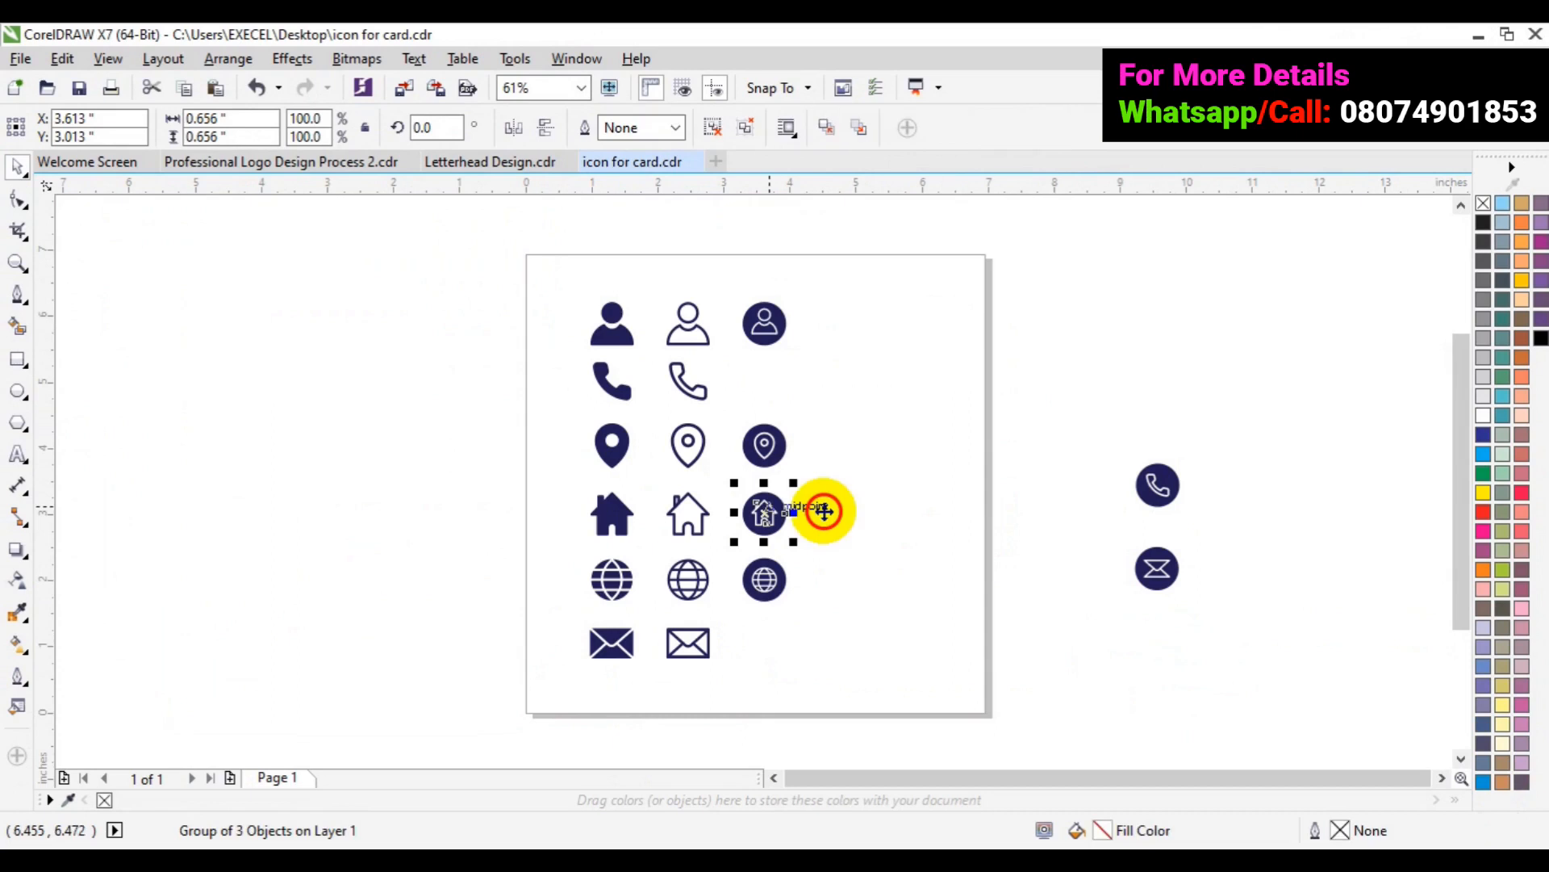
left_click_drag(823, 512, 1220, 522)
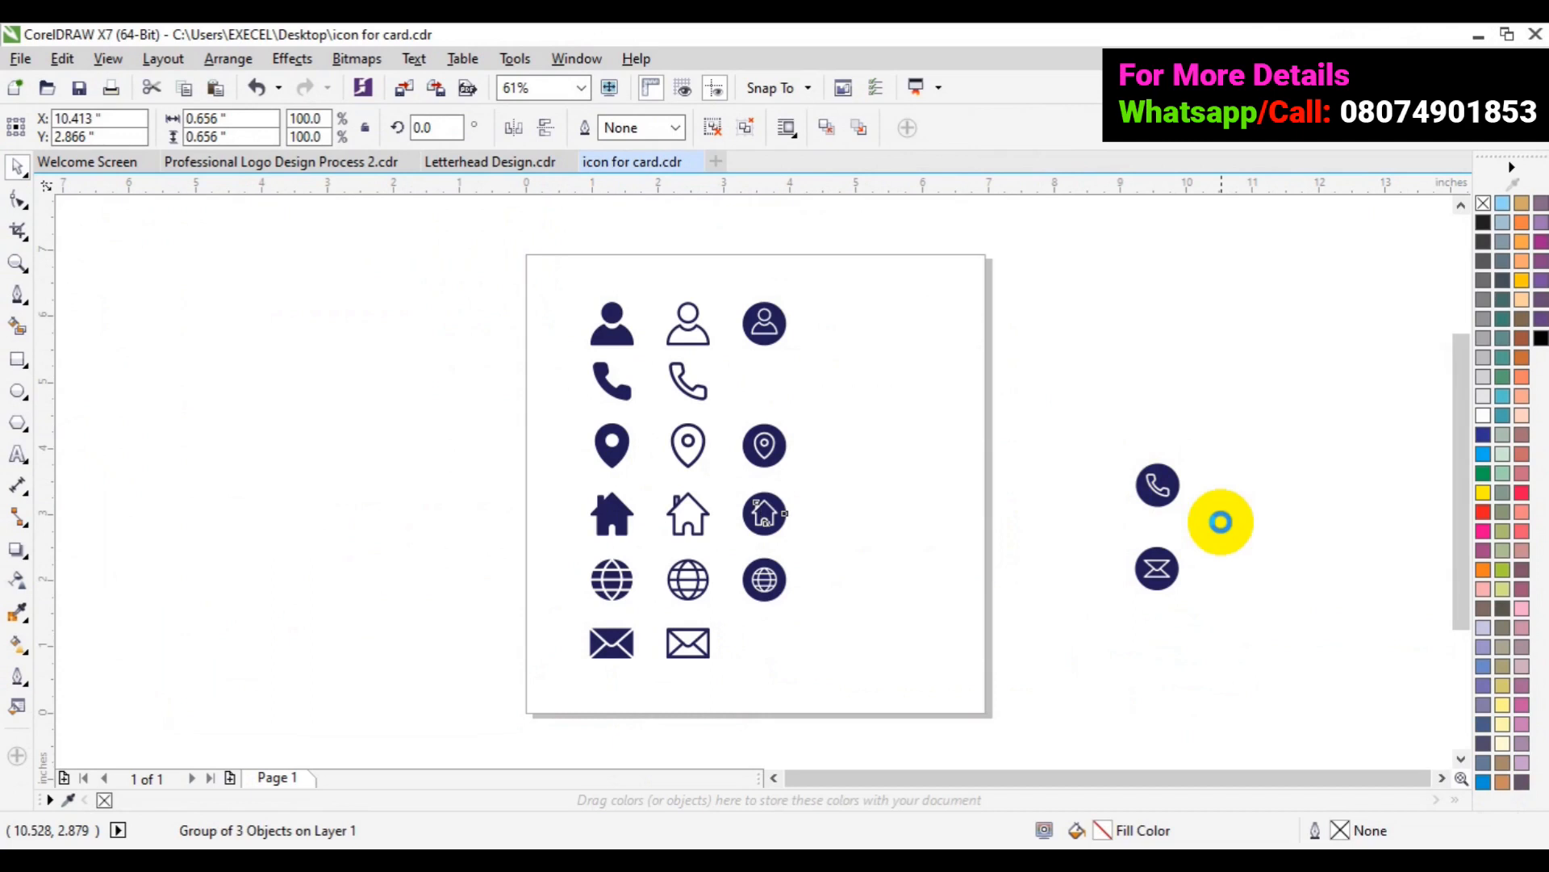
left_click_drag(1221, 521, 1221, 521)
- Group the phone, home and envelope icon circles together
left_click_drag(1305, 396, 1104, 617)
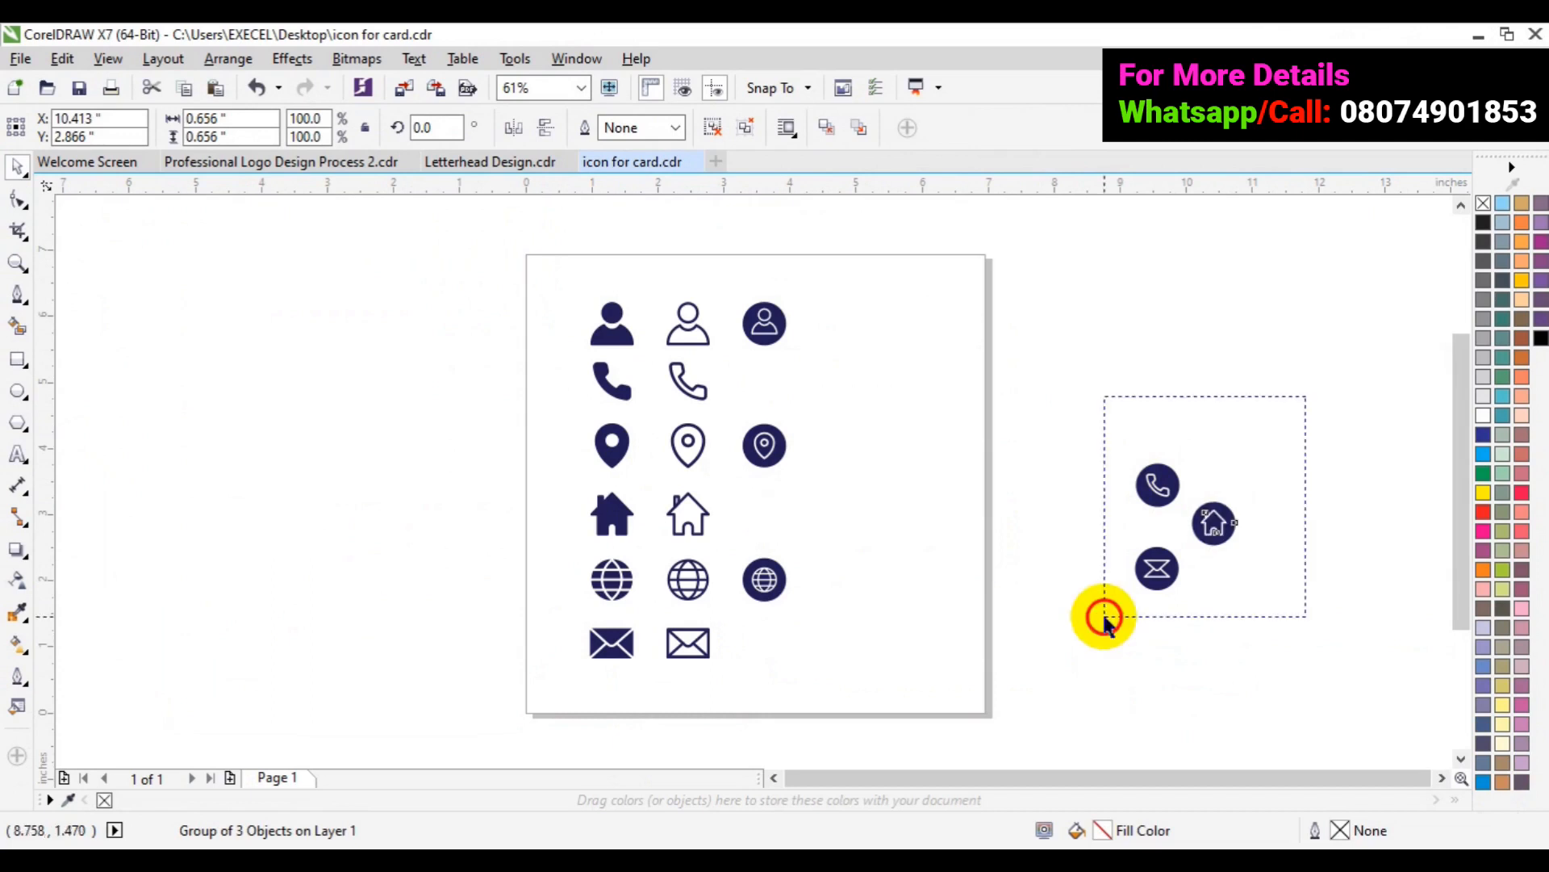
left_click_drag(1105, 616, 1109, 432)
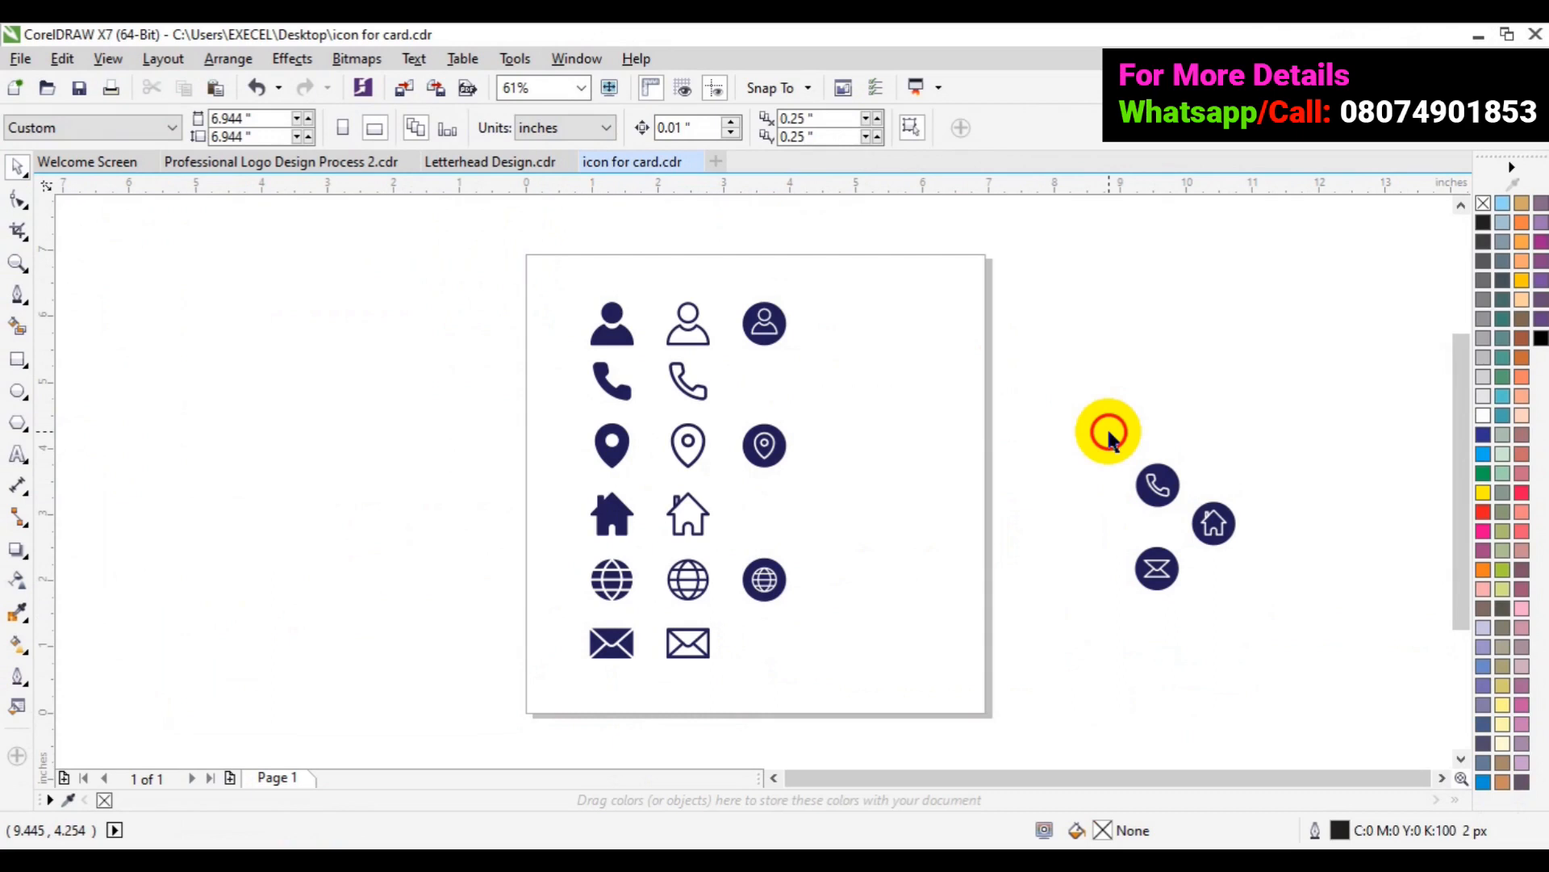
left_click_drag(1109, 432, 1321, 621)
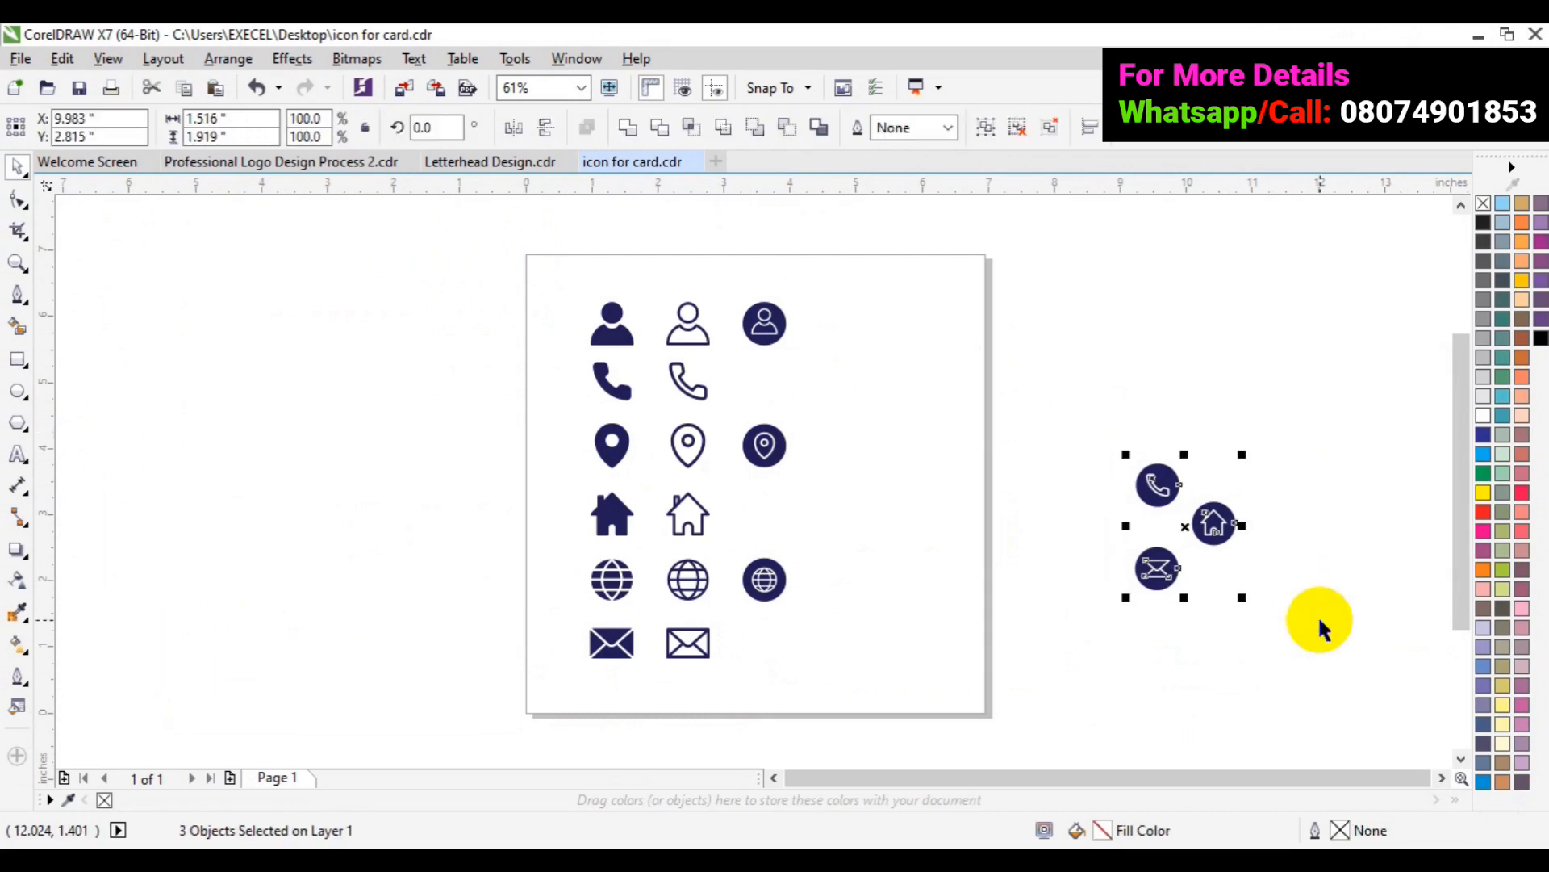
key("ctrl+g")
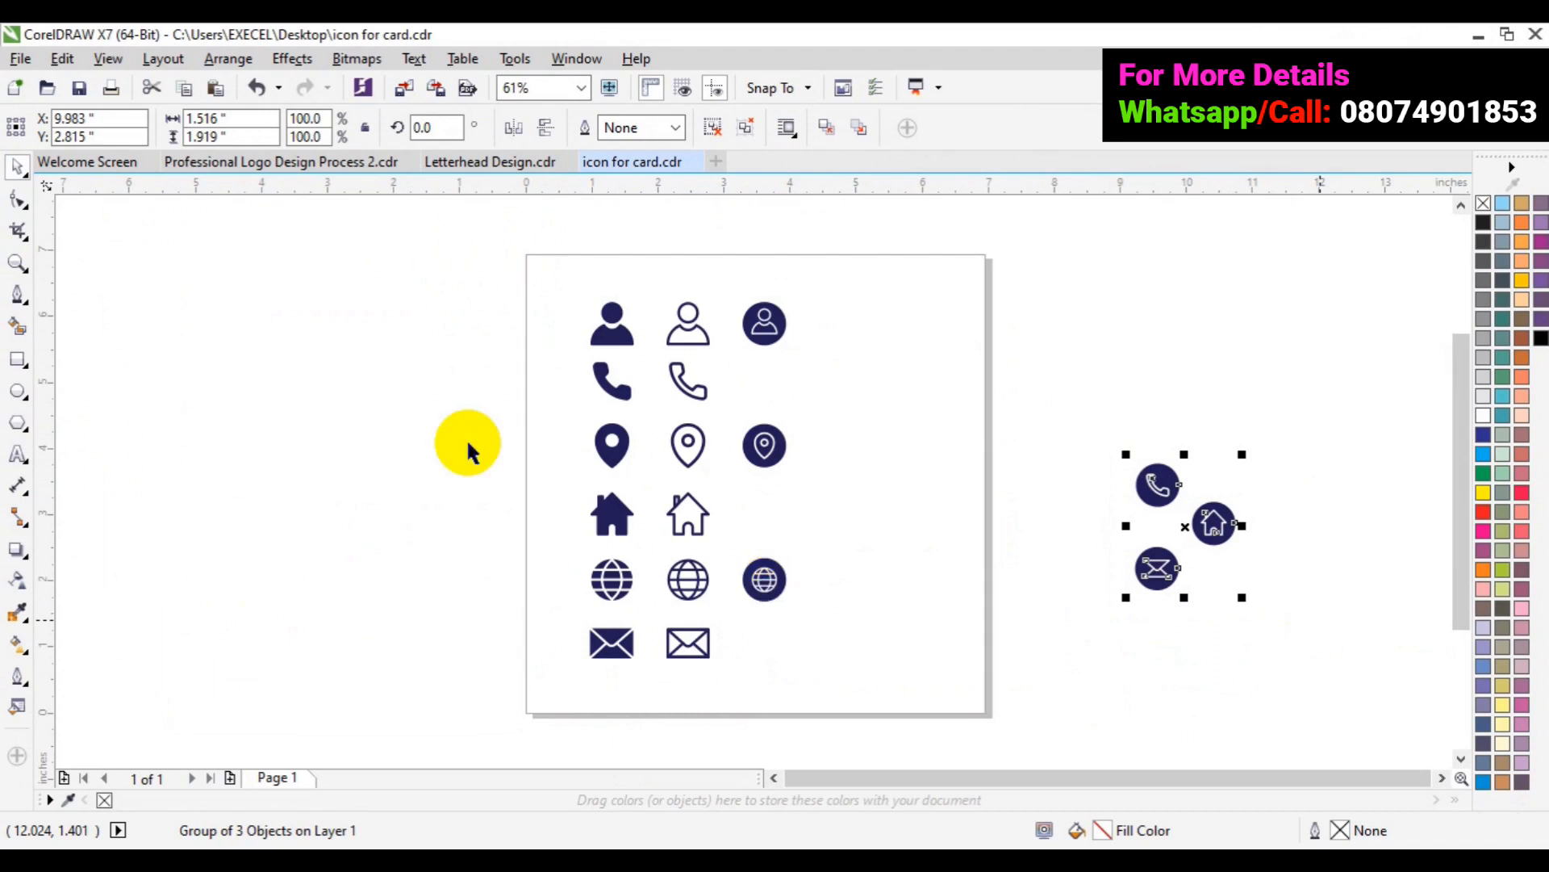
- Paste the phone, home and envelope icon group into Letterhead Design.cdr and centre it on the page
left_click(485, 163)
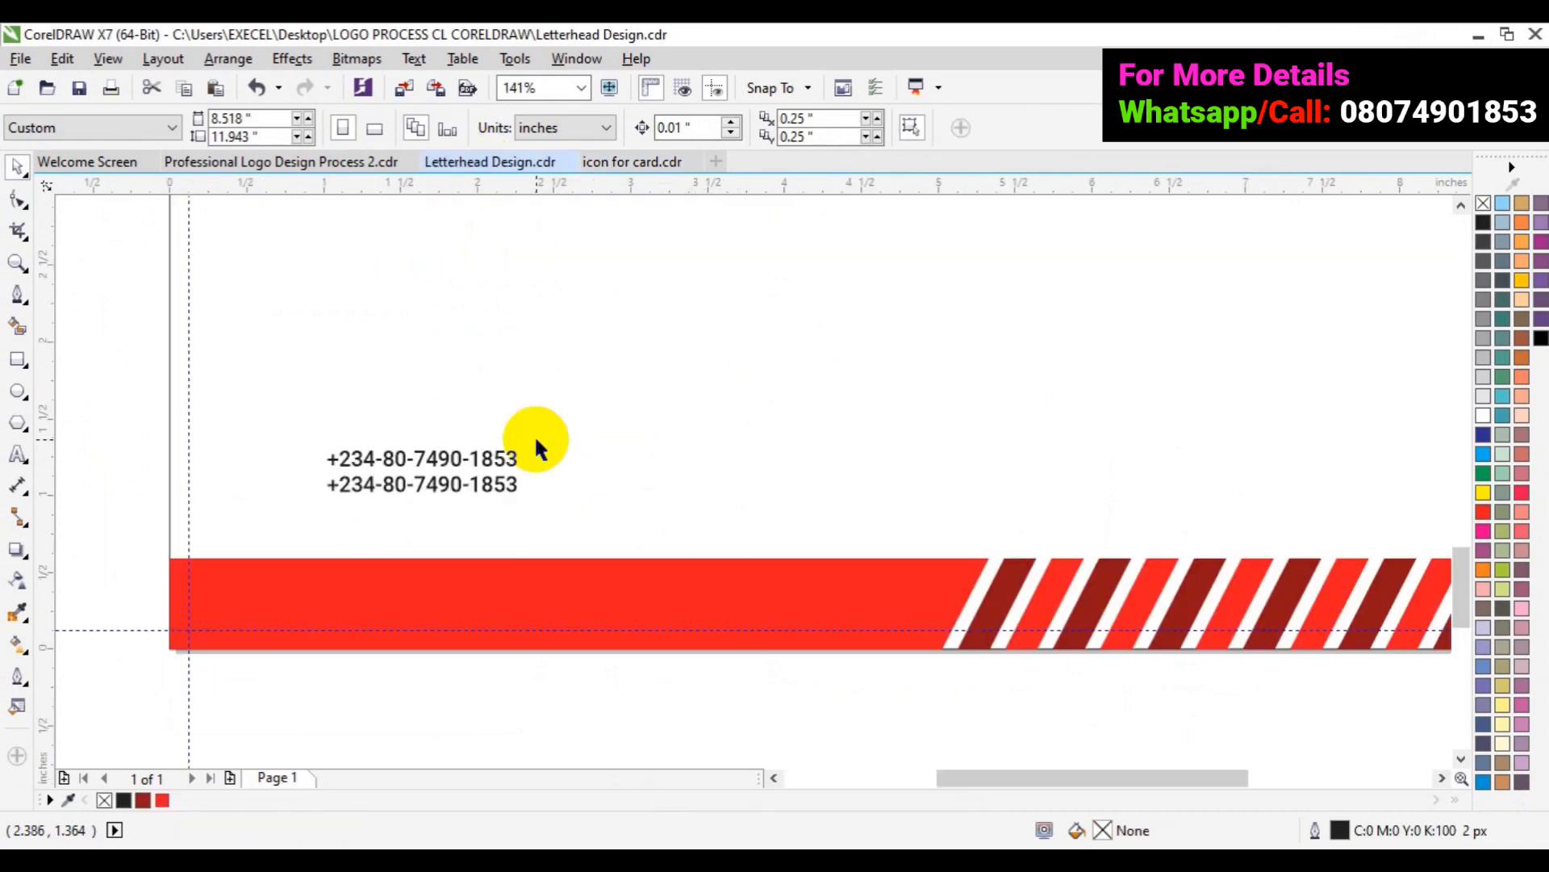
key("ctrl+v")
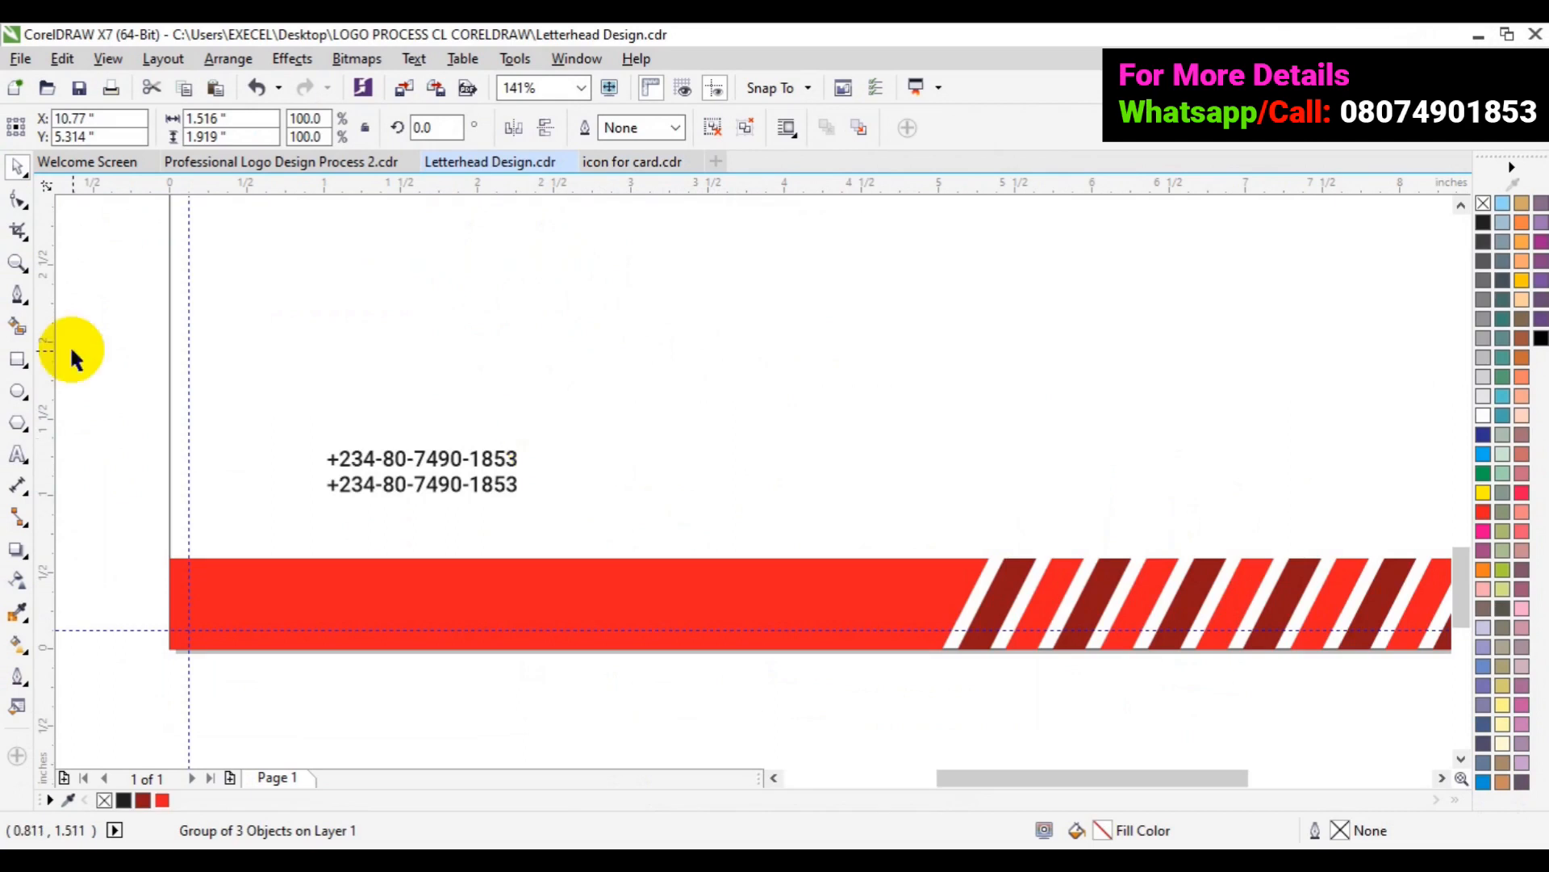
left_click(19, 264)
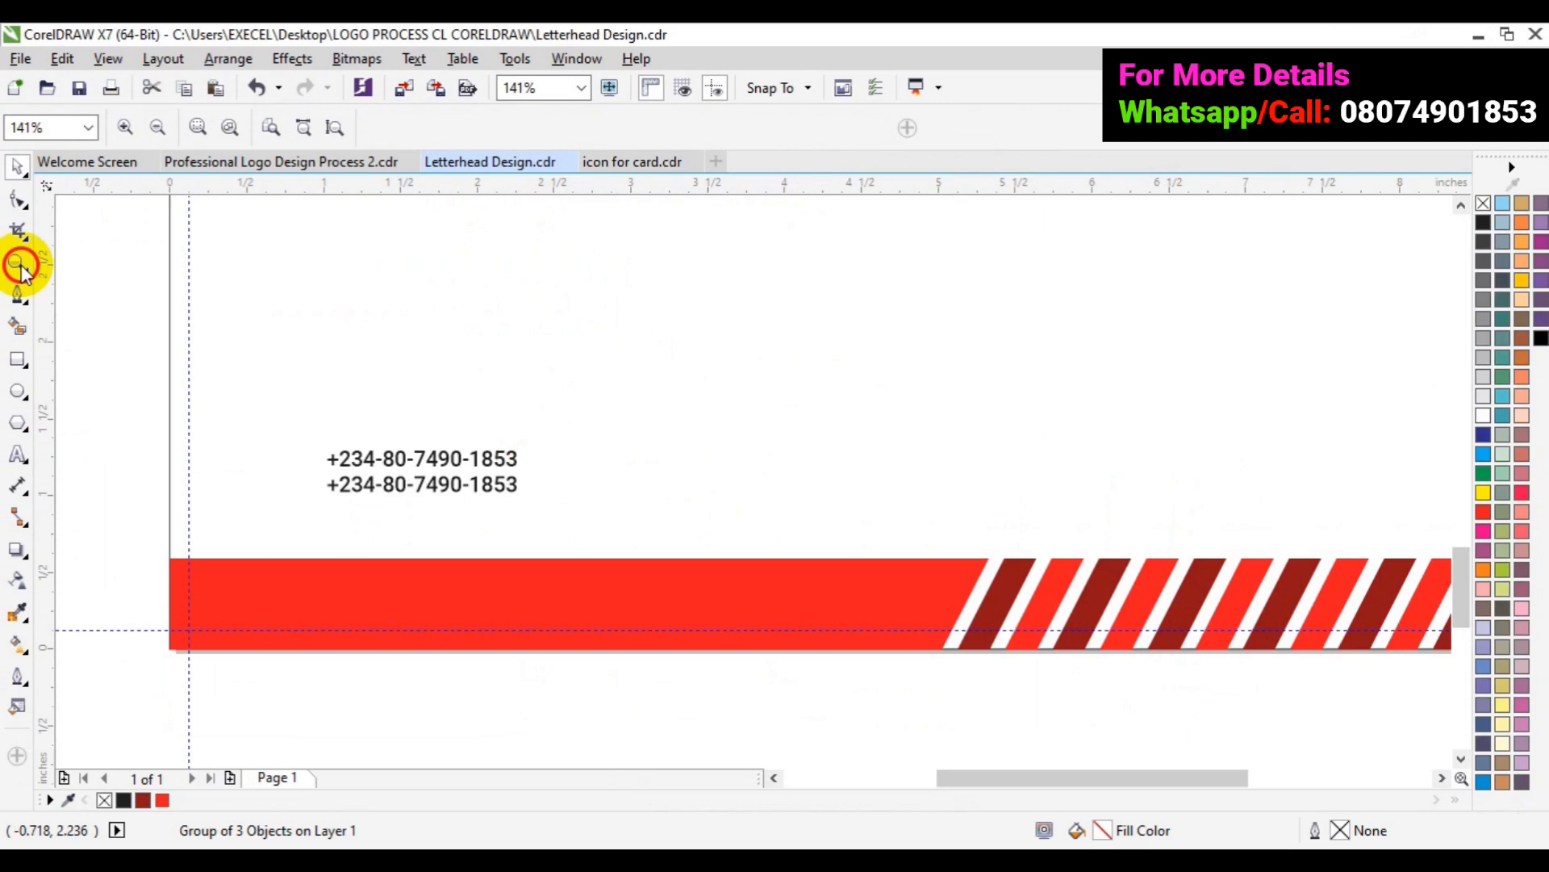
left_click(159, 129)
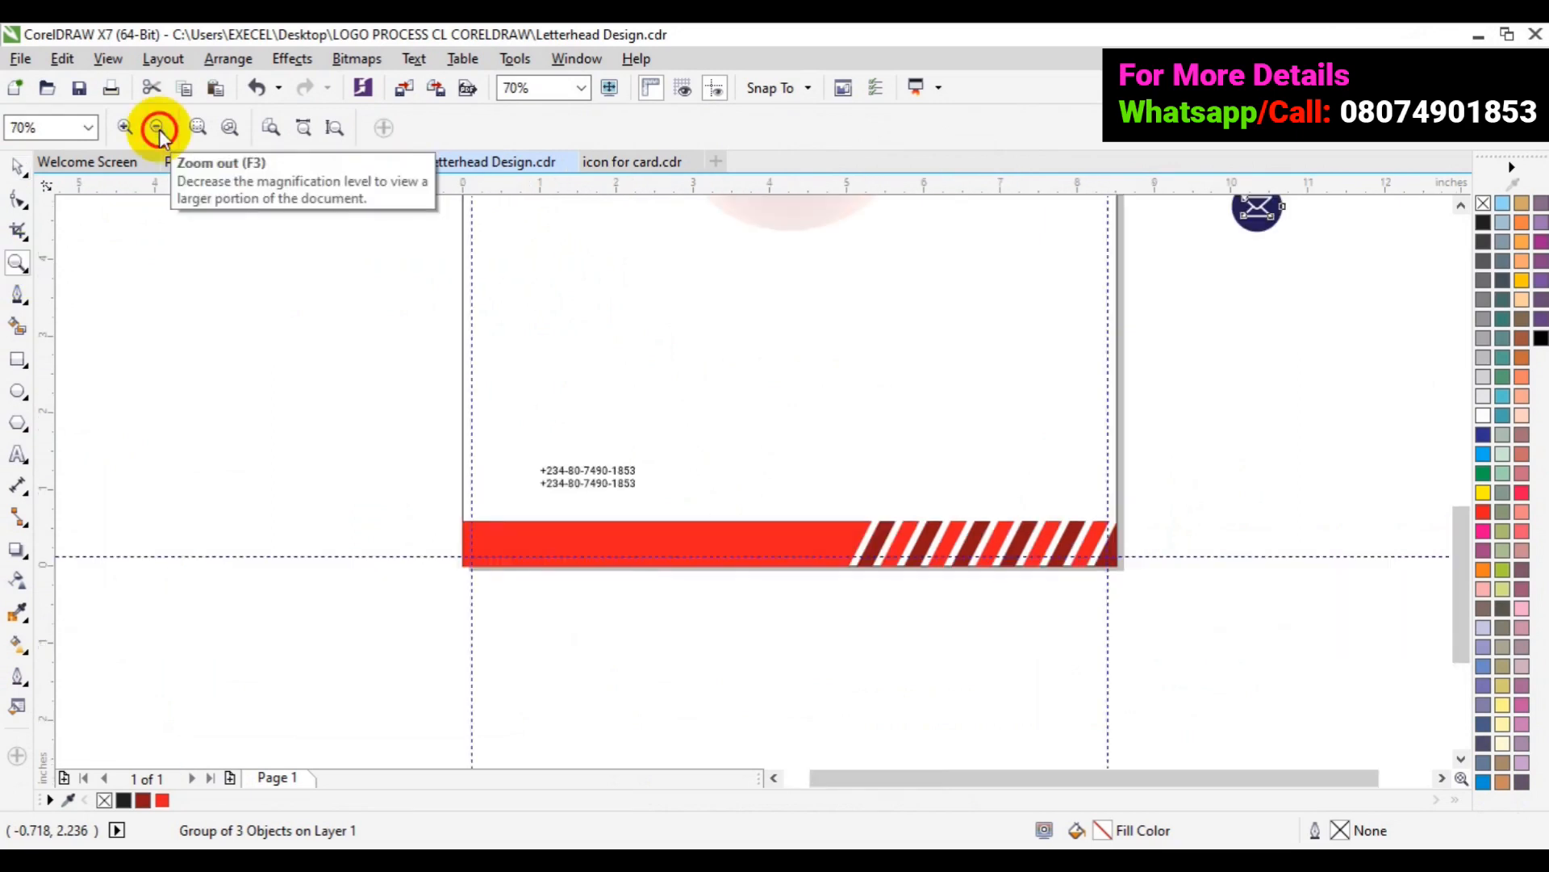
left_click(18, 167)
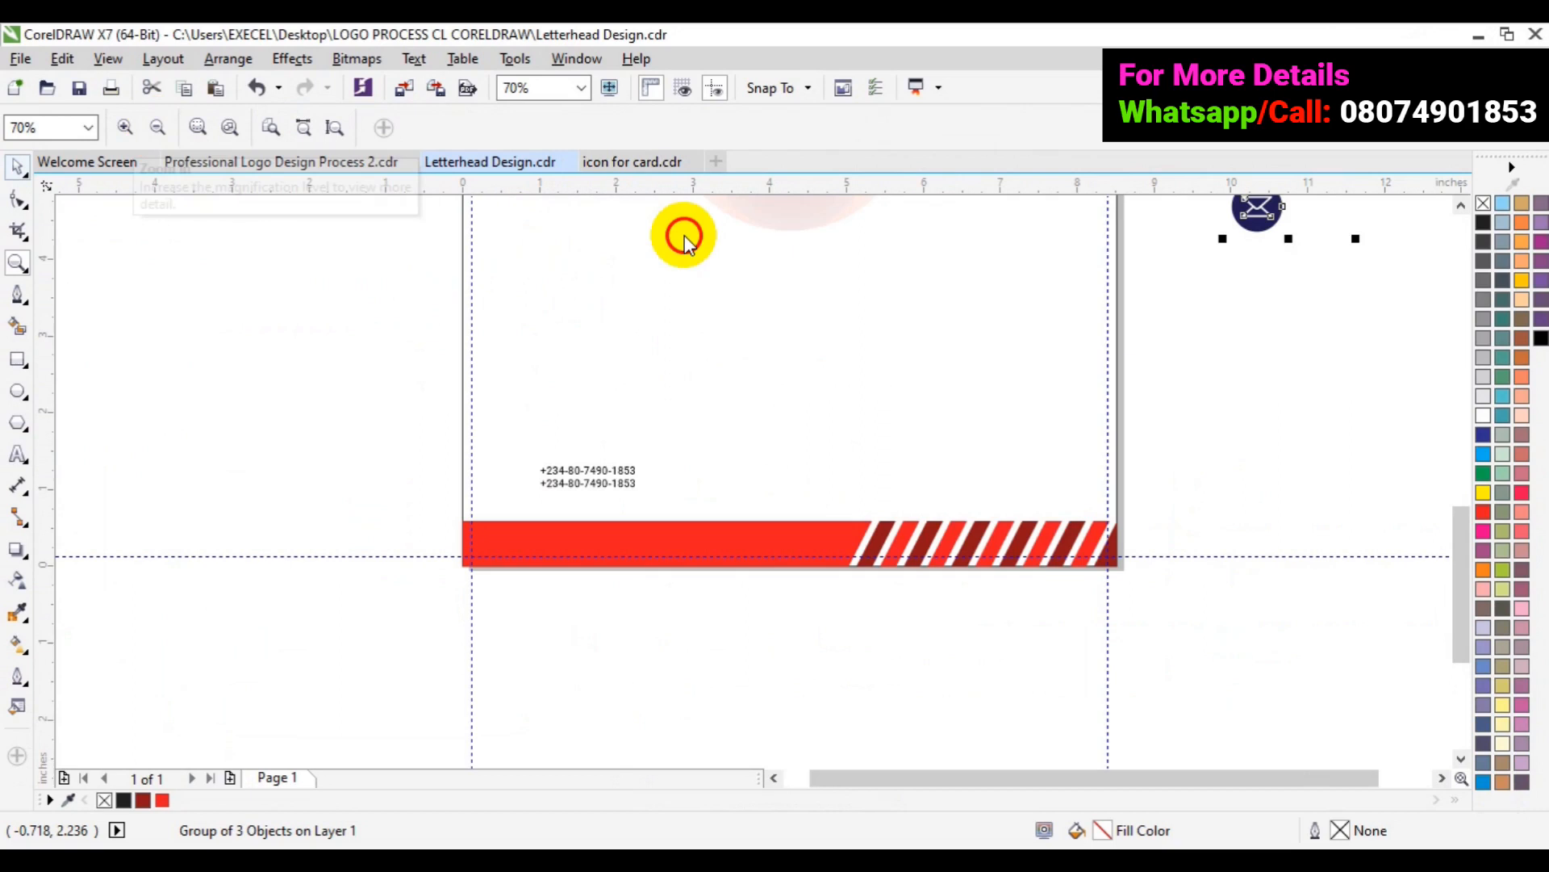
key("p")
left_click(1463, 204)
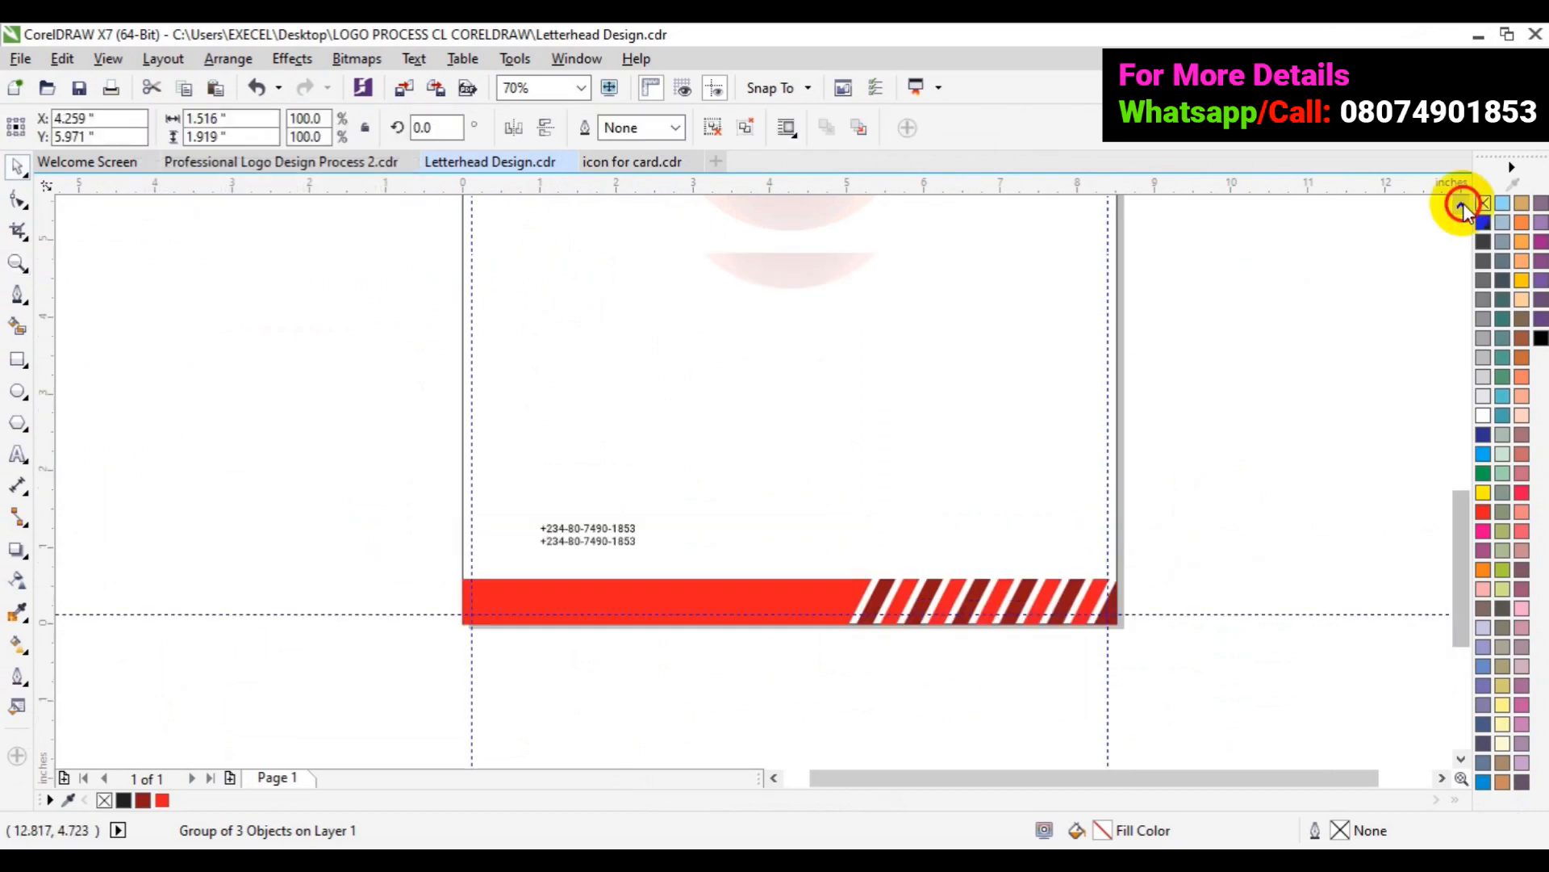
left_click(1463, 204)
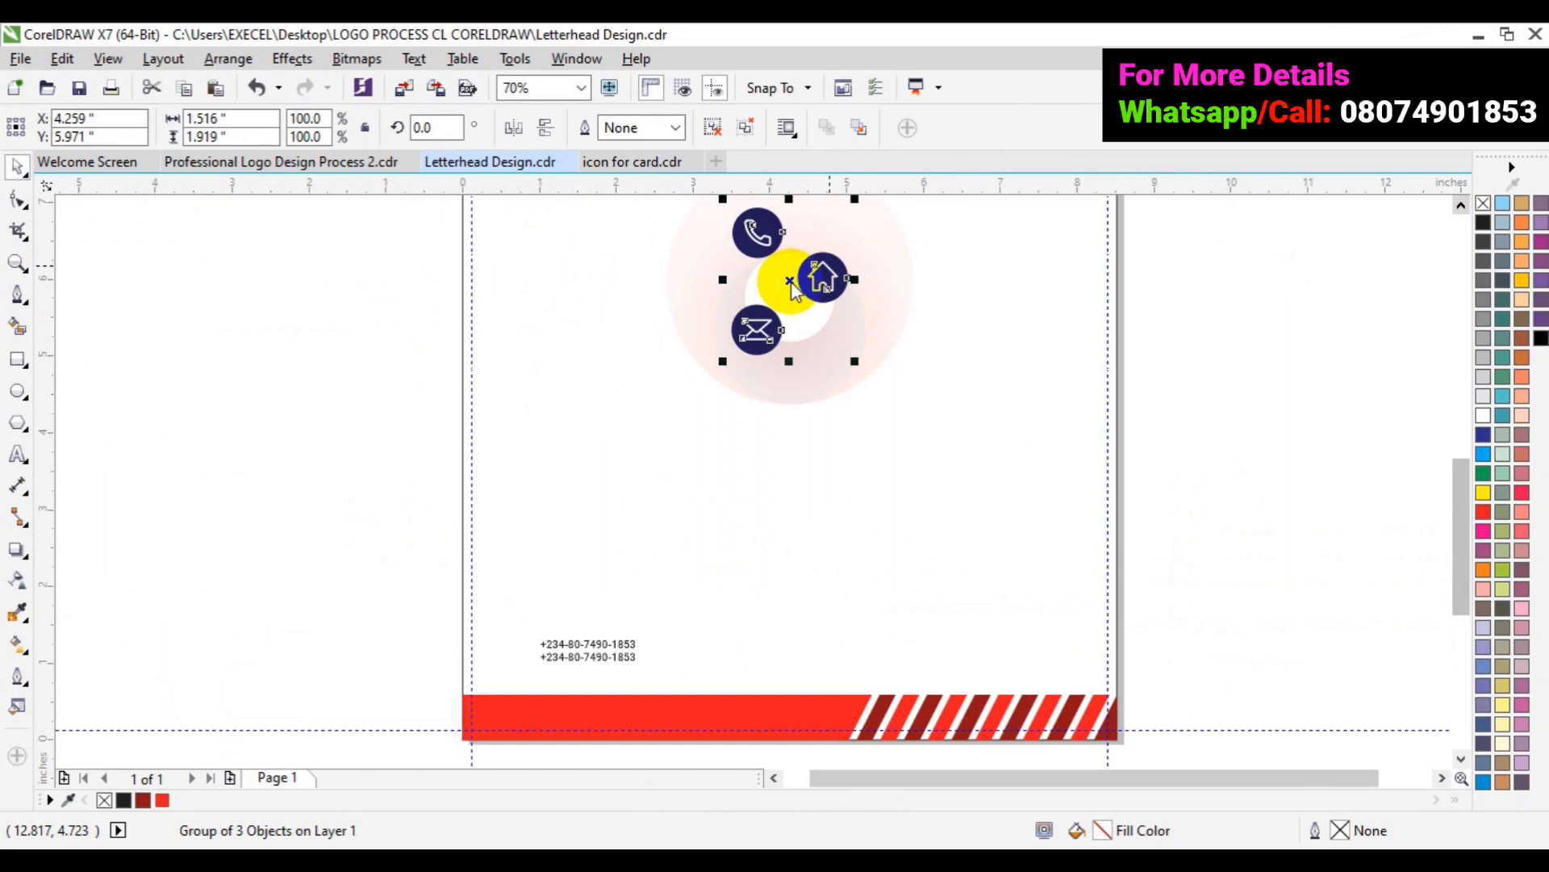
- Move the icon group down to sit just above the footer near the phone numbers
left_click_drag(789, 280, 789, 279)
left_click(788, 279)
left_click_drag(788, 279, 764, 494)
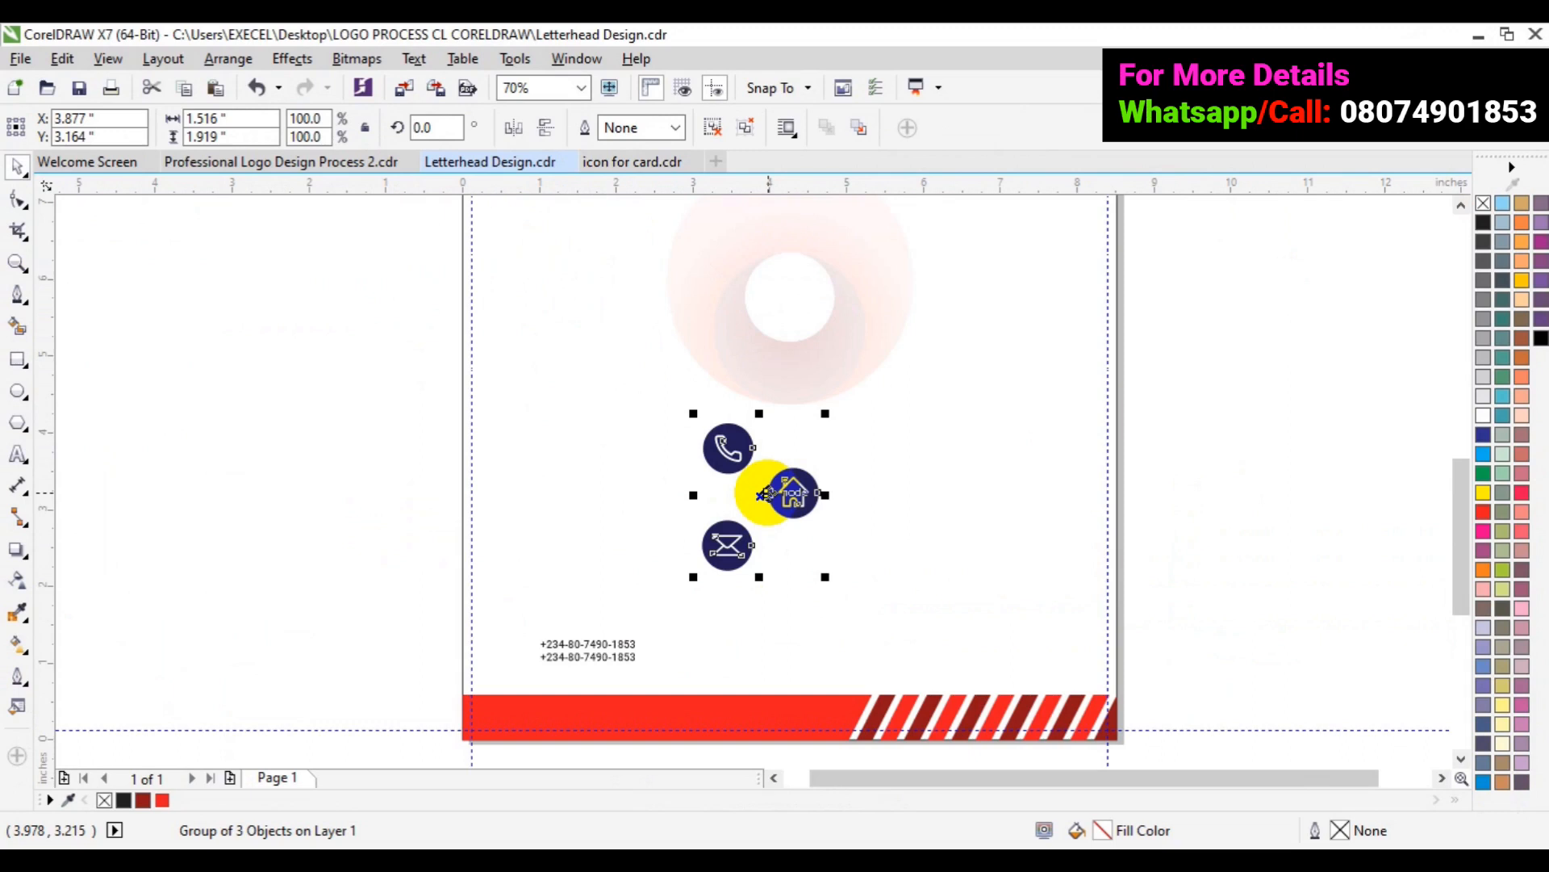
key("z")
left_click(616, 666)
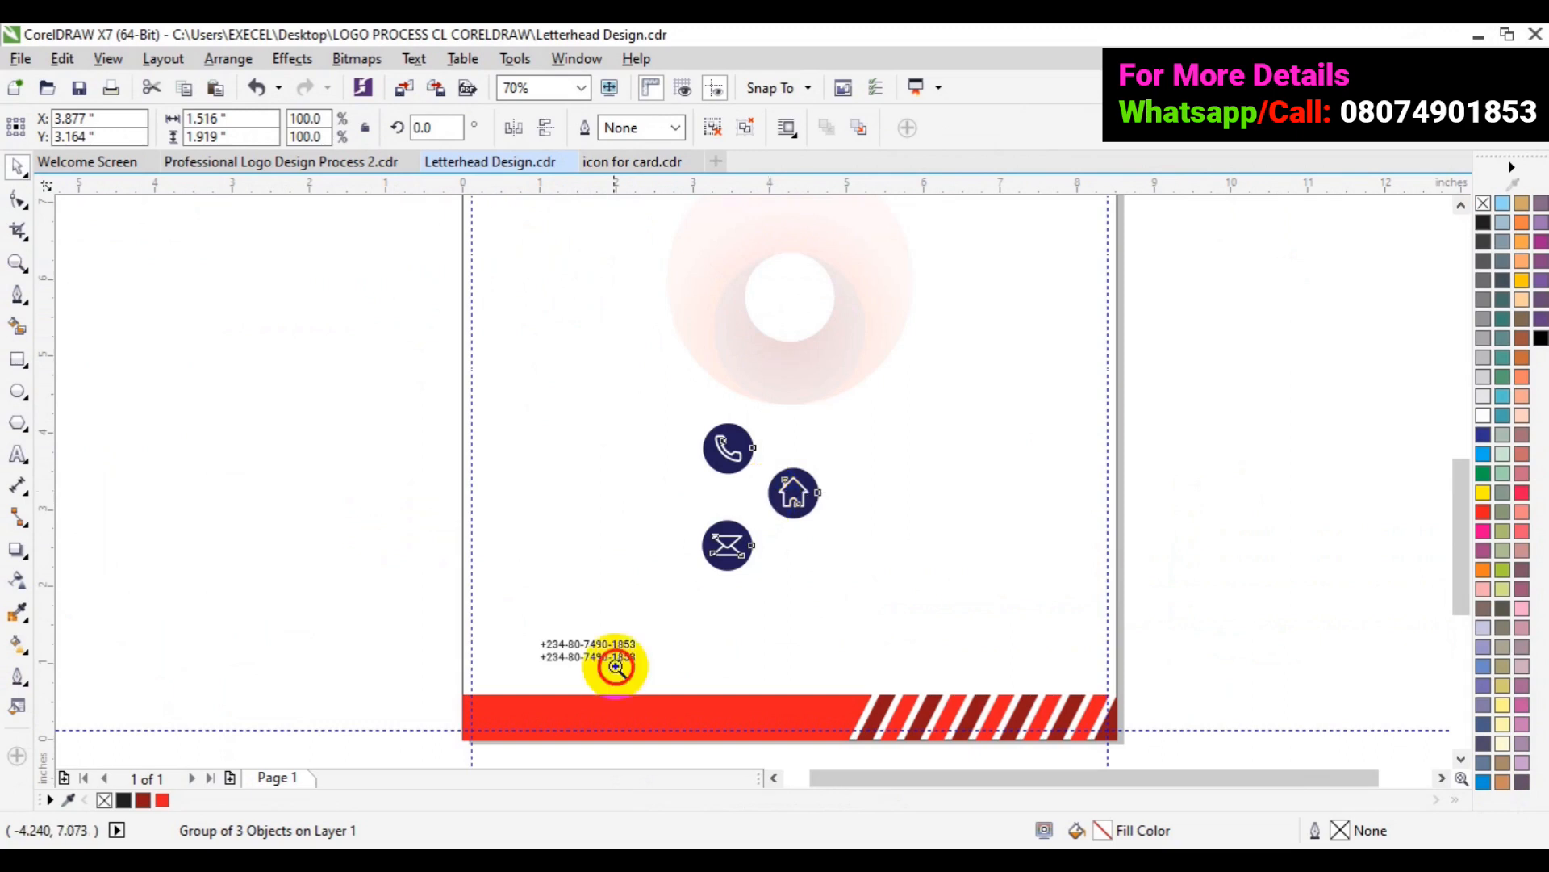
left_click(616, 666)
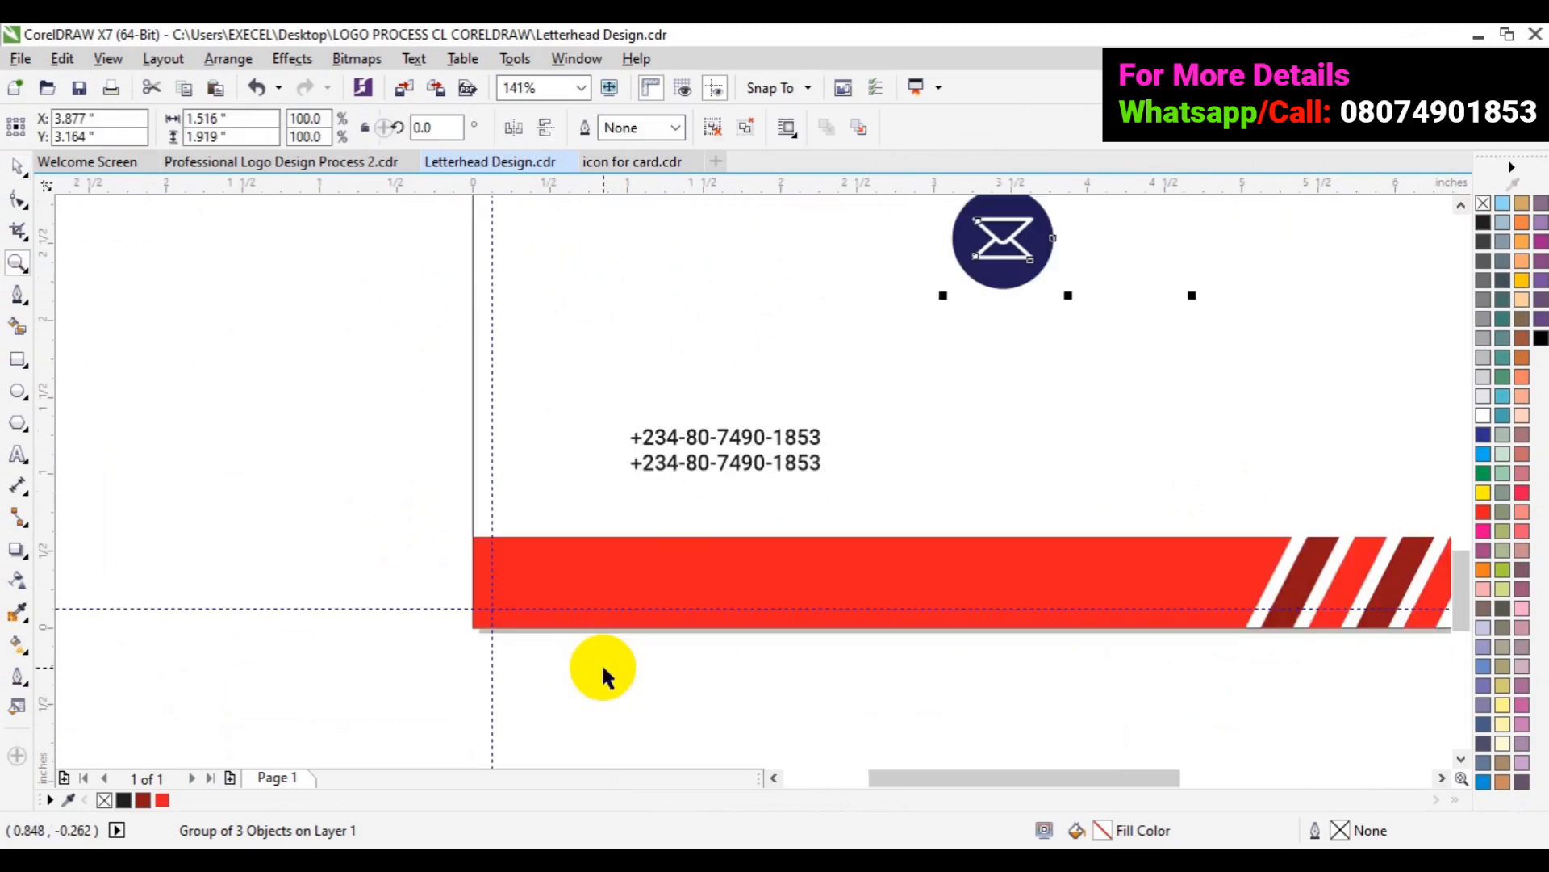
key("space")
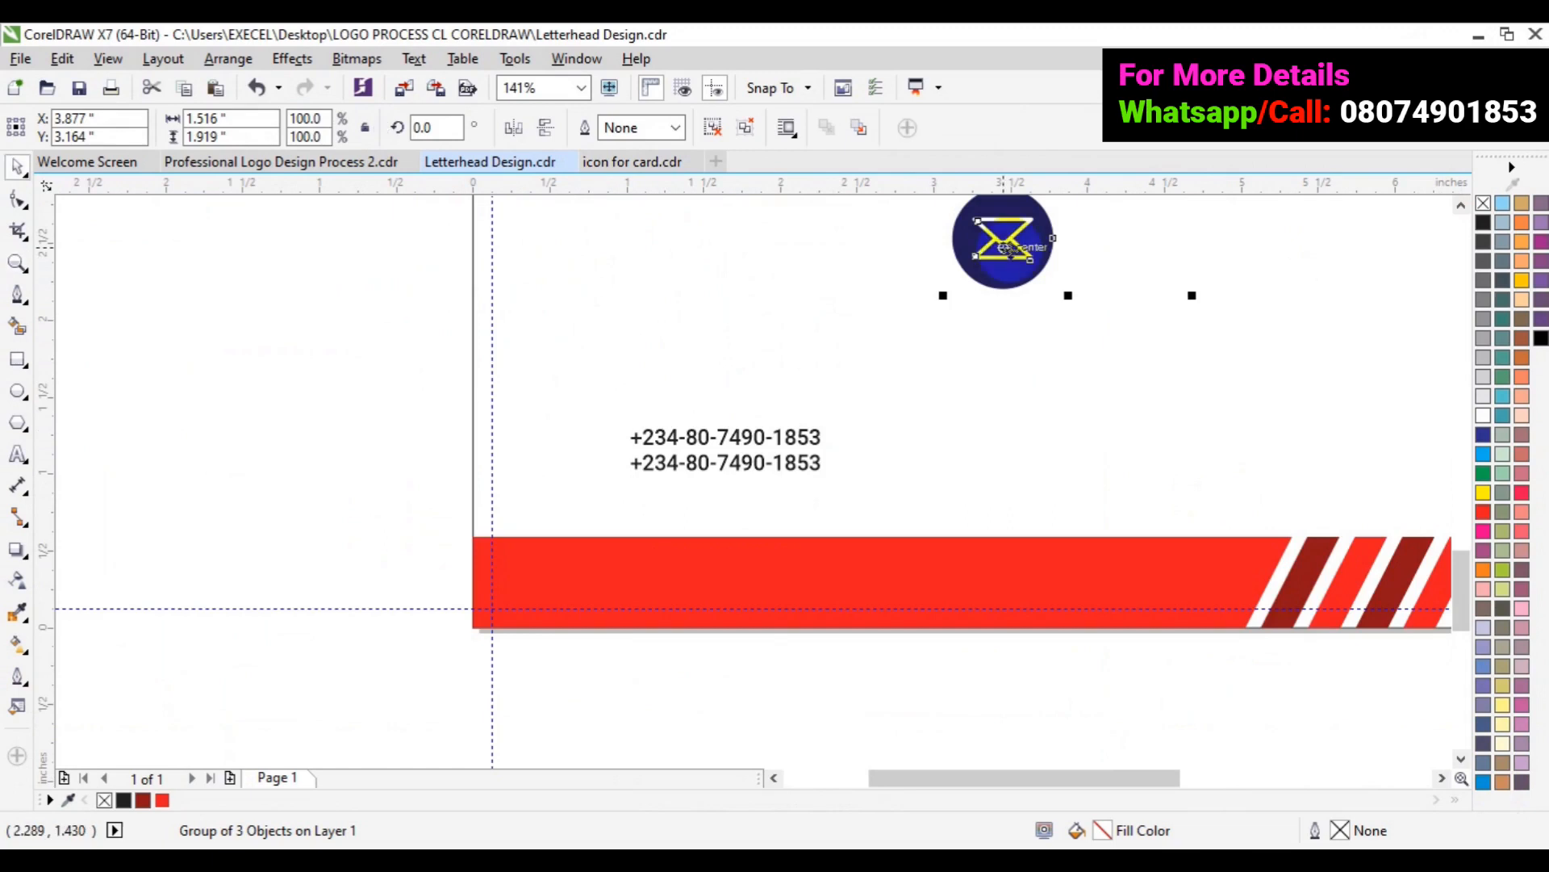
left_click_drag(1005, 247, 1063, 426)
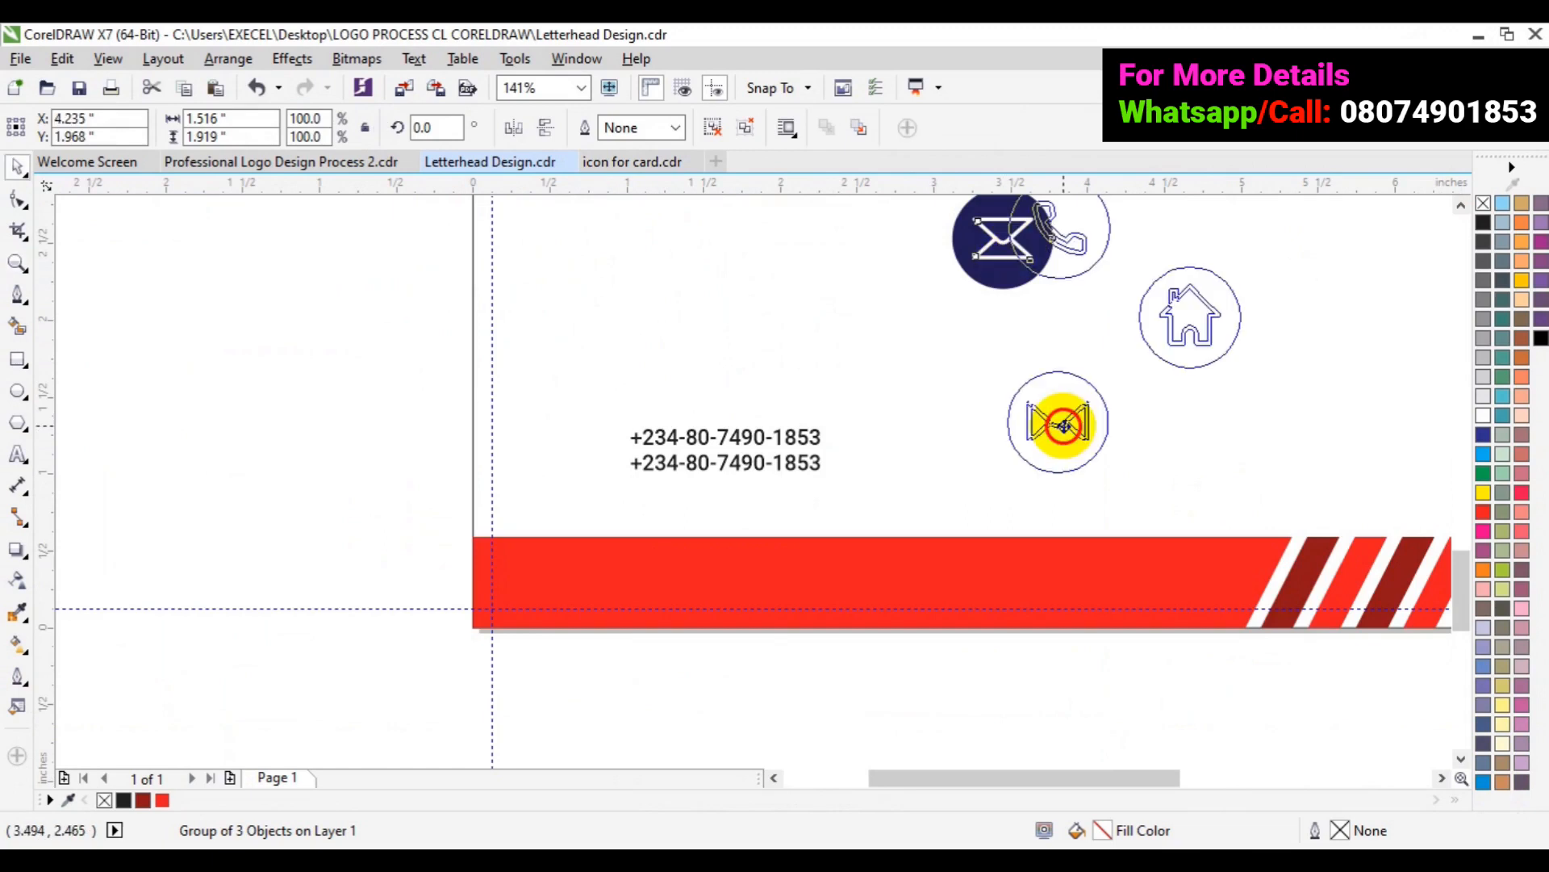
left_click_drag(1064, 425, 1065, 449)
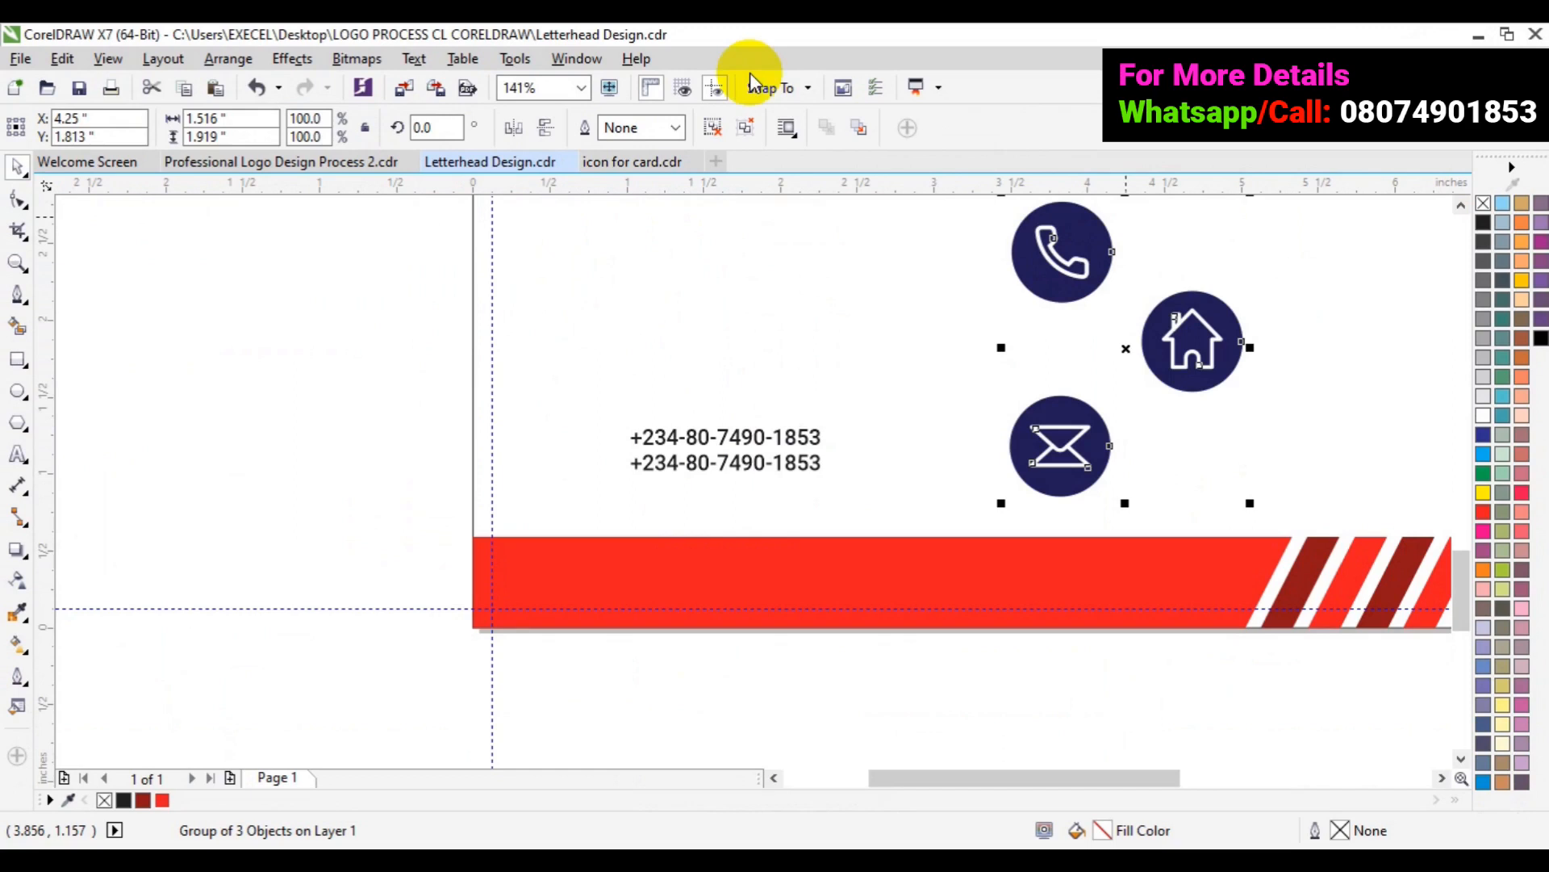
- Ungroup the icons and spread phone, envelope and house into a row
left_click(724, 137)
left_click(1030, 273)
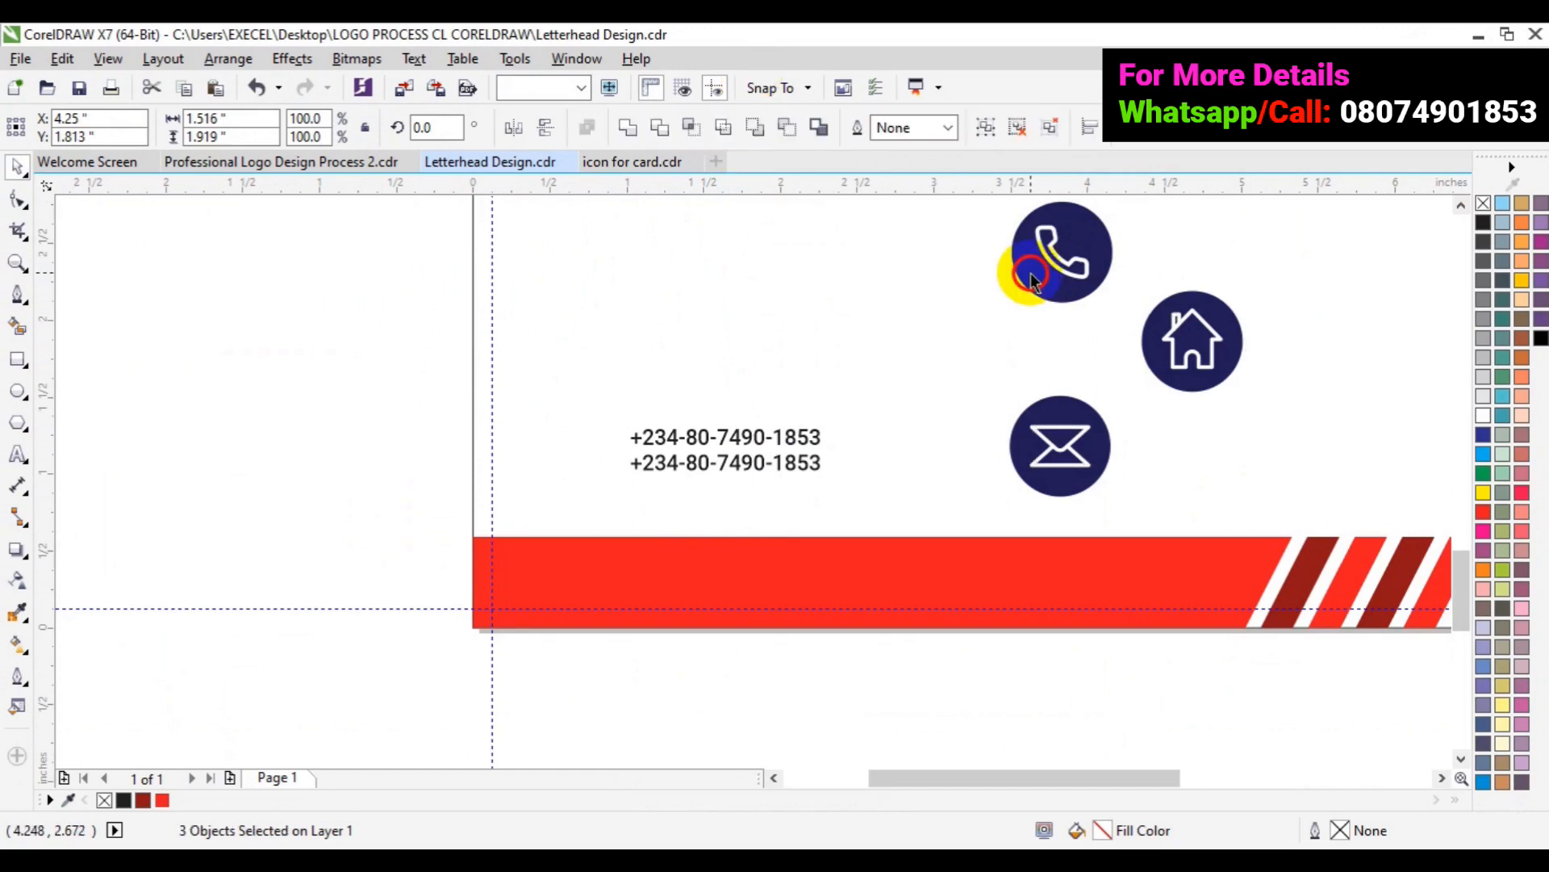
left_click_drag(1030, 273, 536, 469)
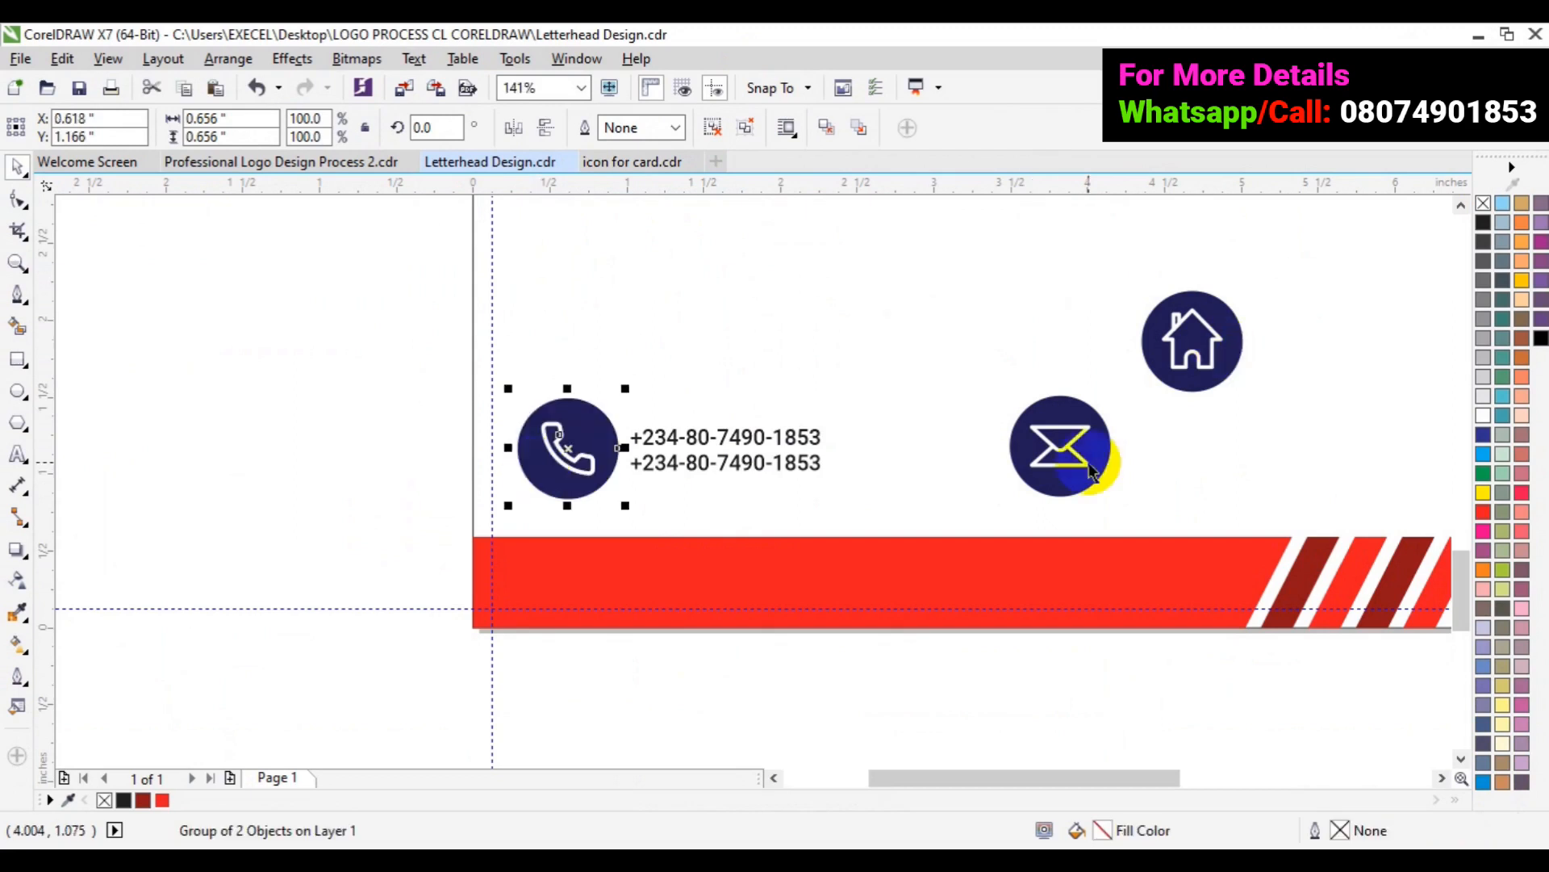
left_click_drag(1100, 461, 1048, 462)
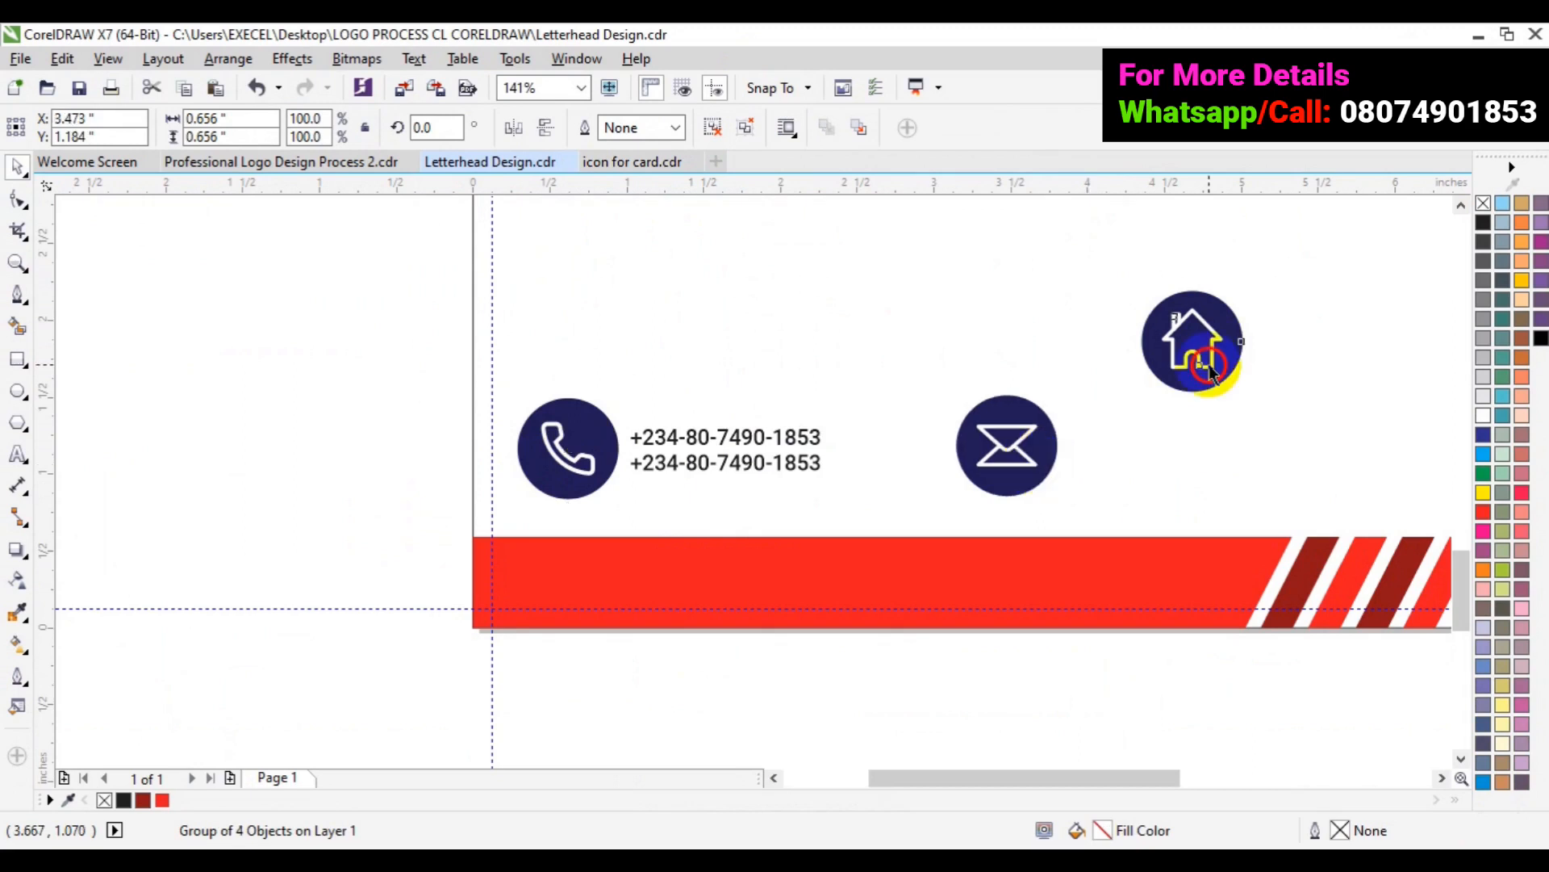
left_click_drag(1208, 371, 1338, 468)
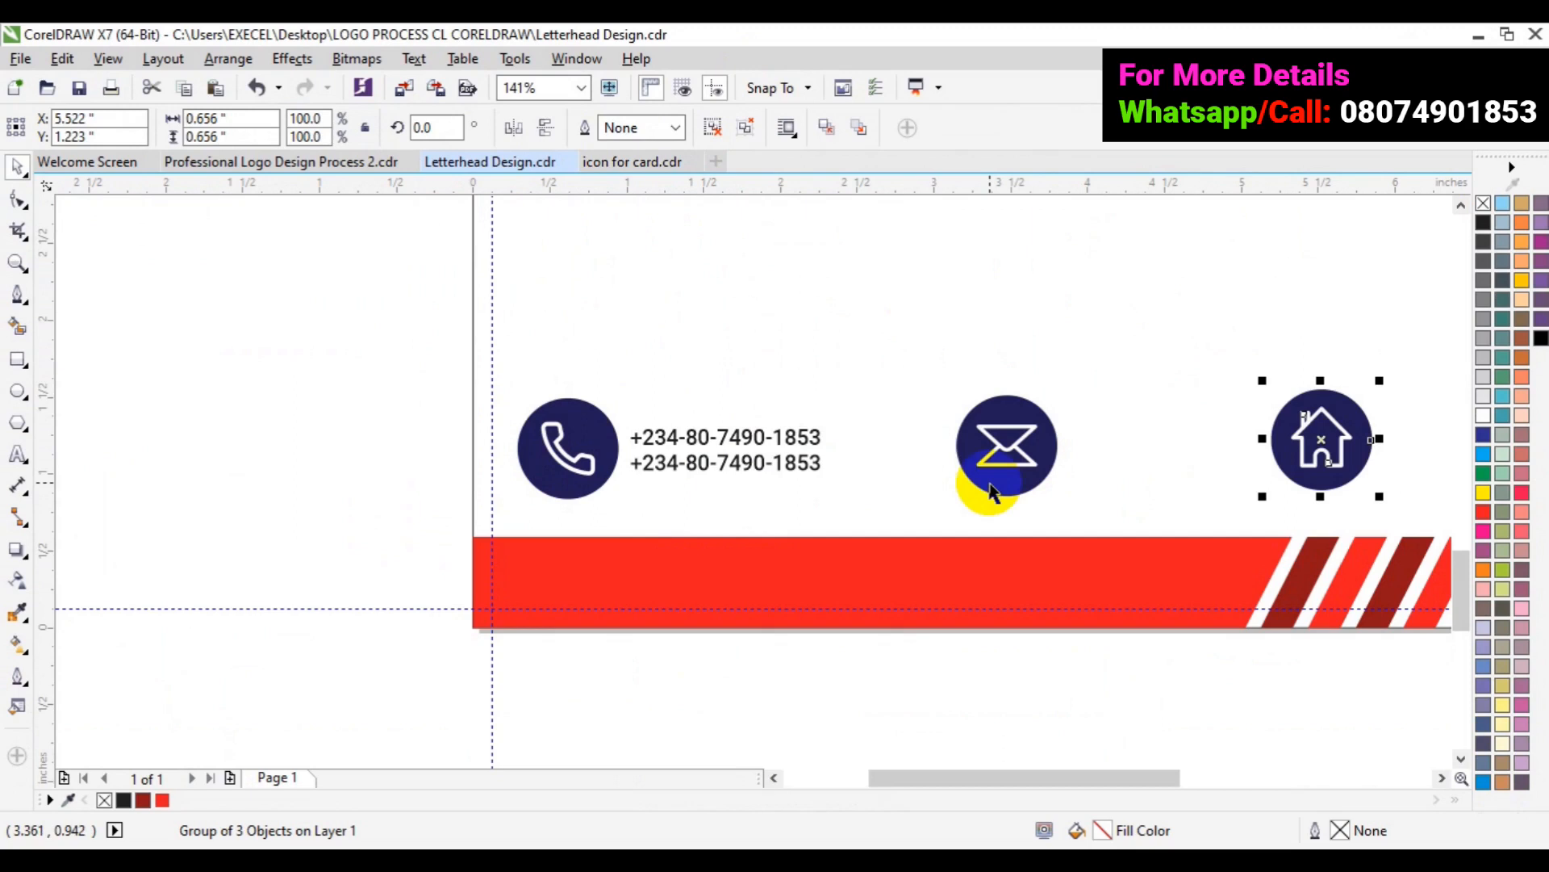
- Scale the three icons down to about 47% together
left_click(991, 489, "shift")
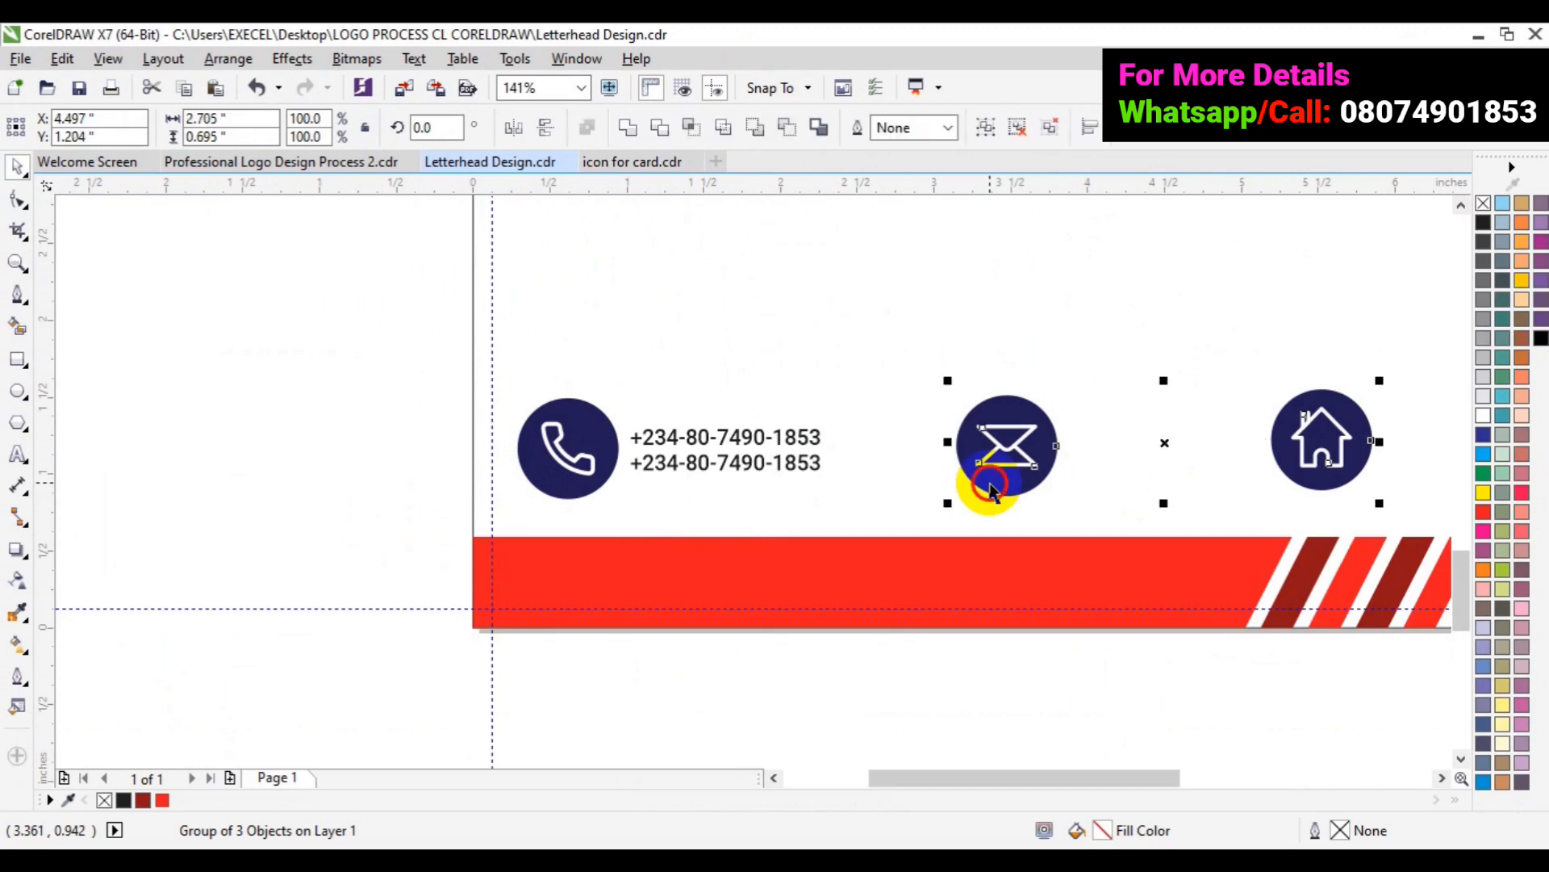
left_click(564, 472, "shift")
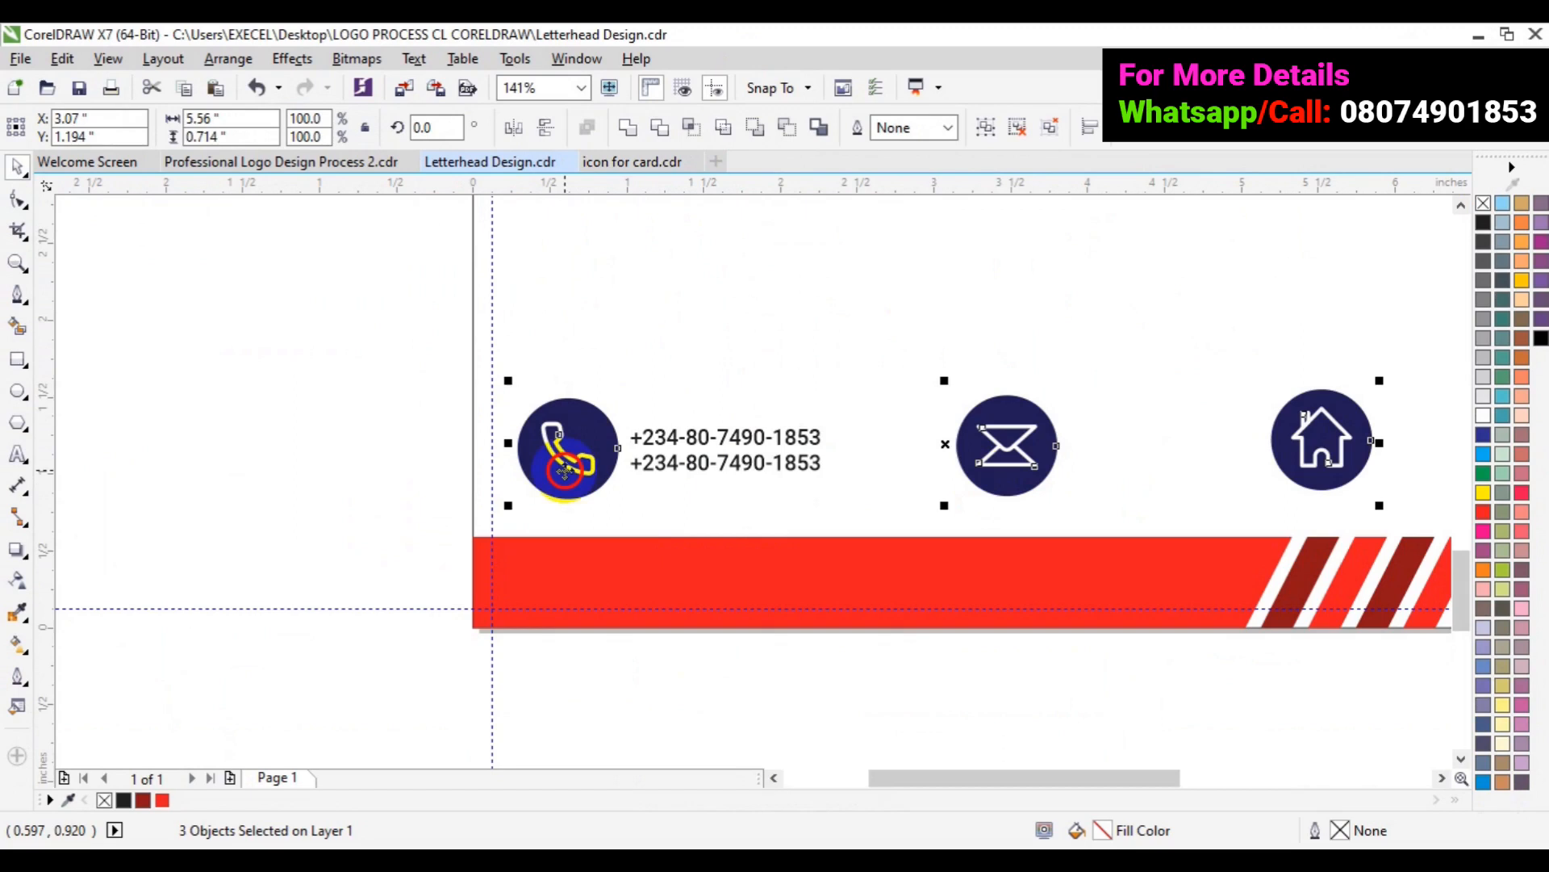
left_click_drag(565, 472, 579, 413)
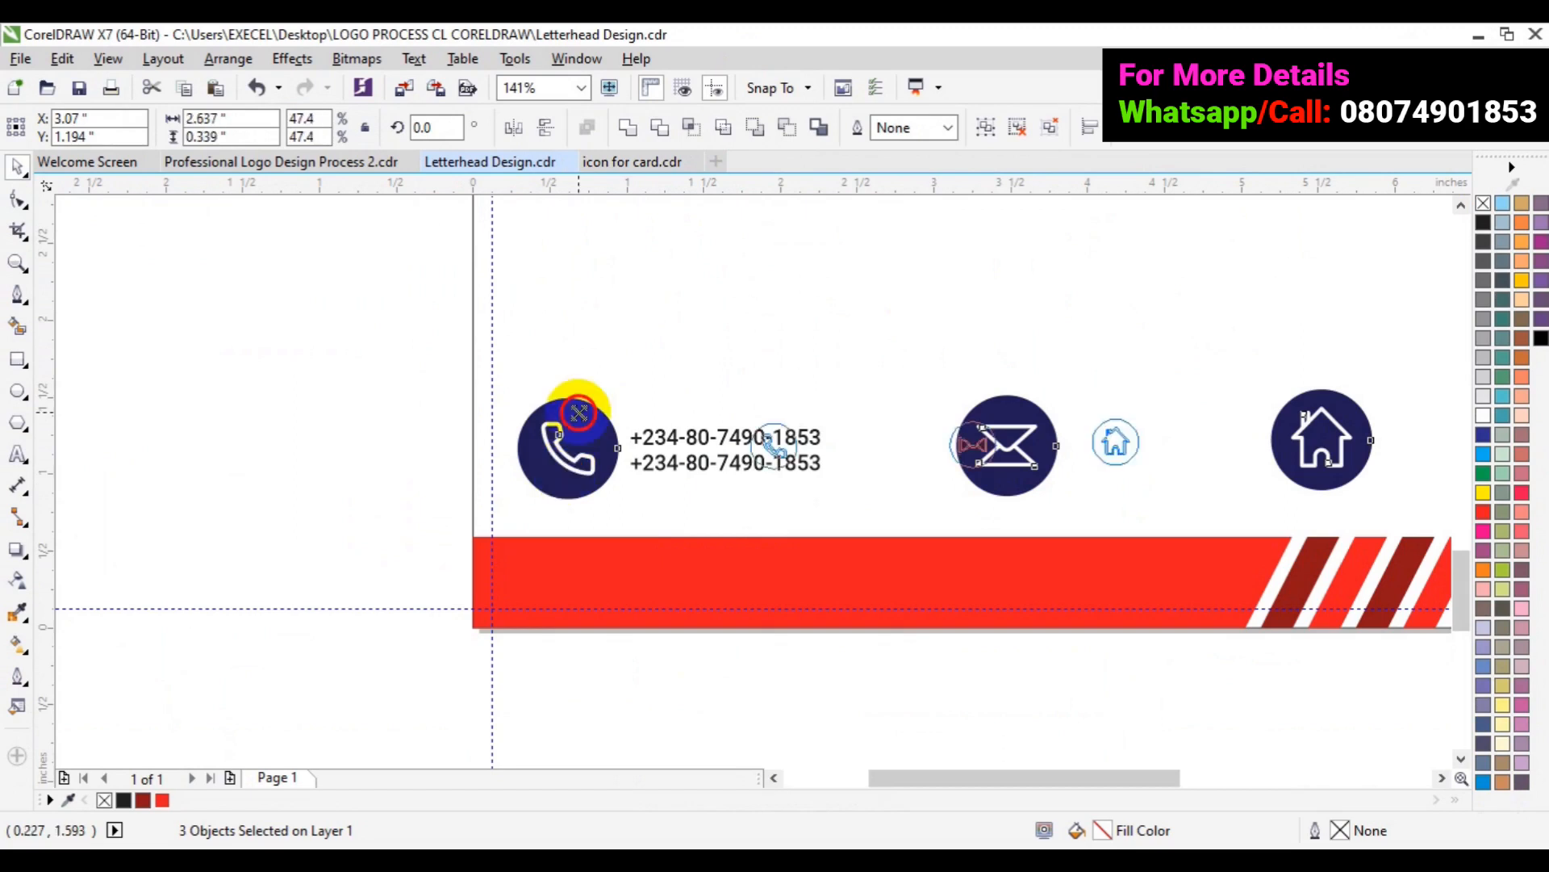
left_click_drag(579, 413, 832, 452)
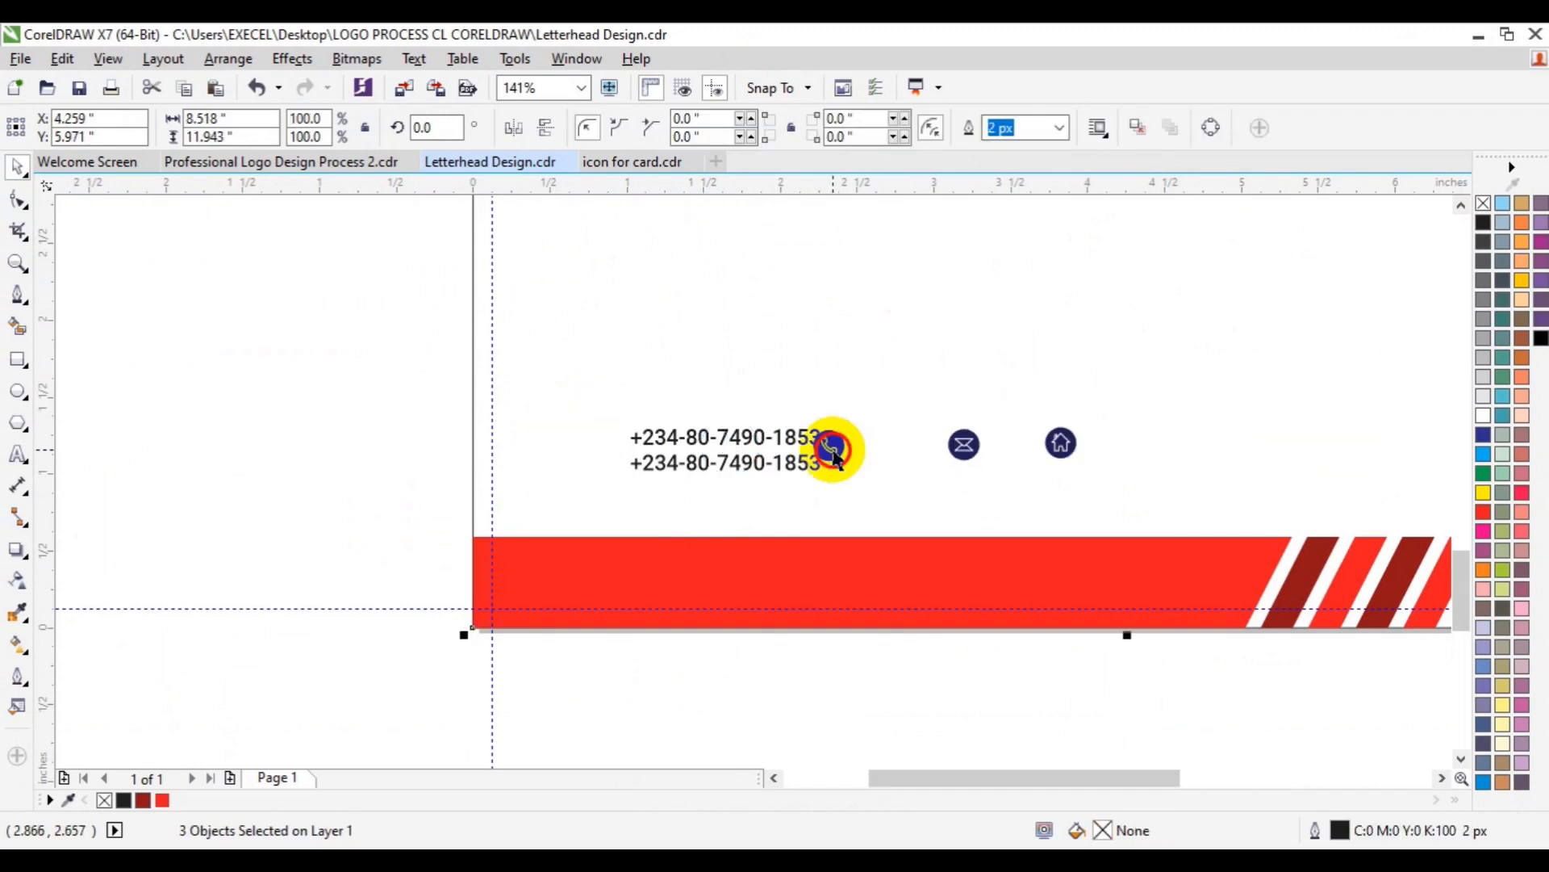
- Place the phone icon at the start of the numbers, centred vertically on them
left_click(833, 451)
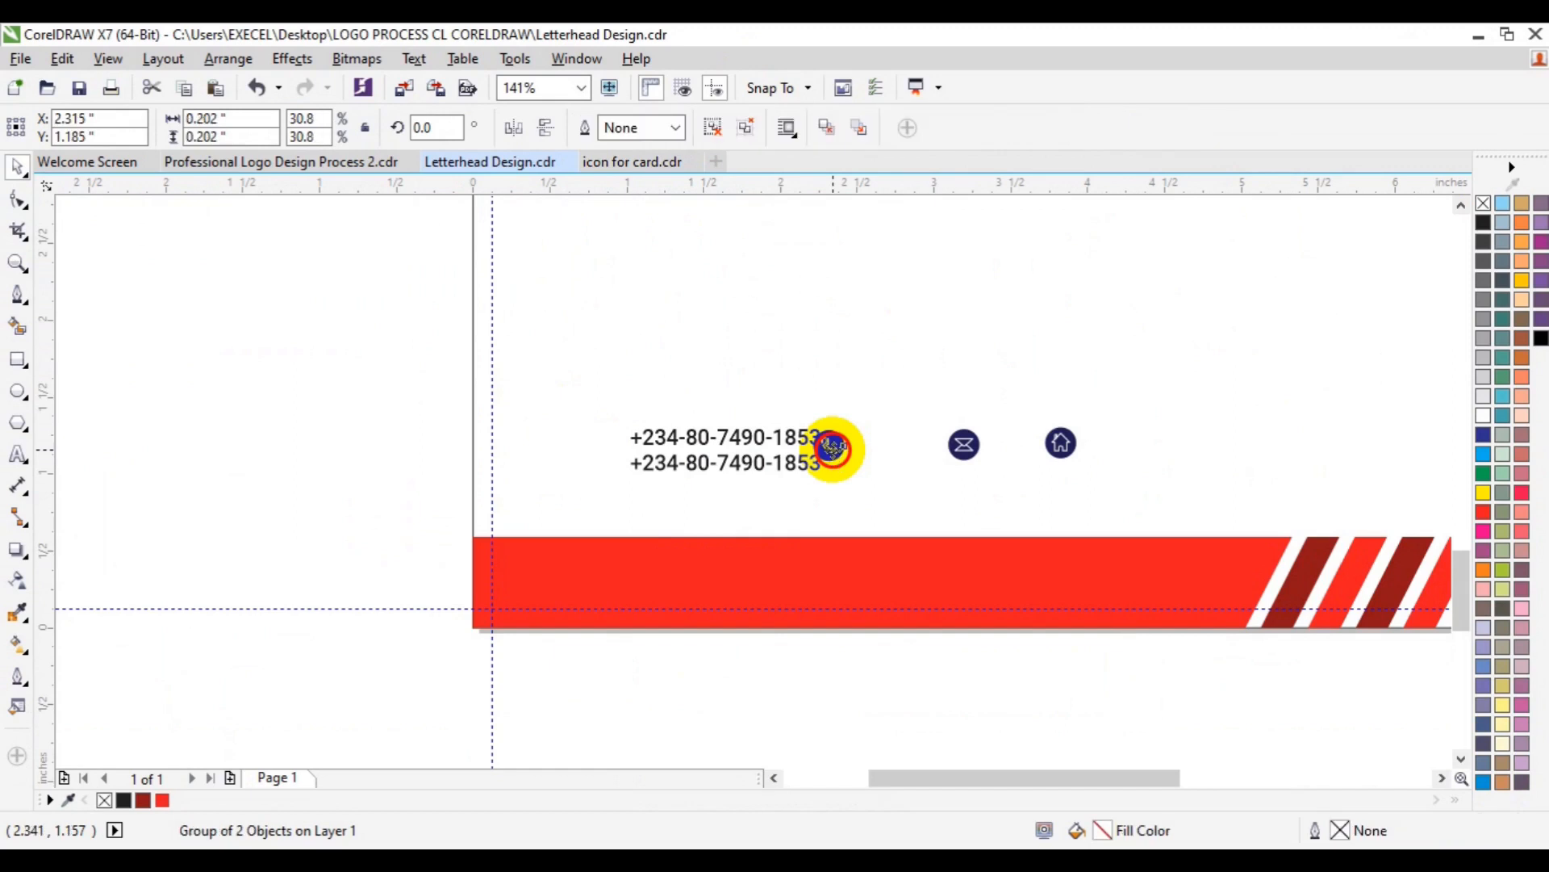
left_click_drag(833, 449, 584, 454)
left_click(690, 466)
key("e")
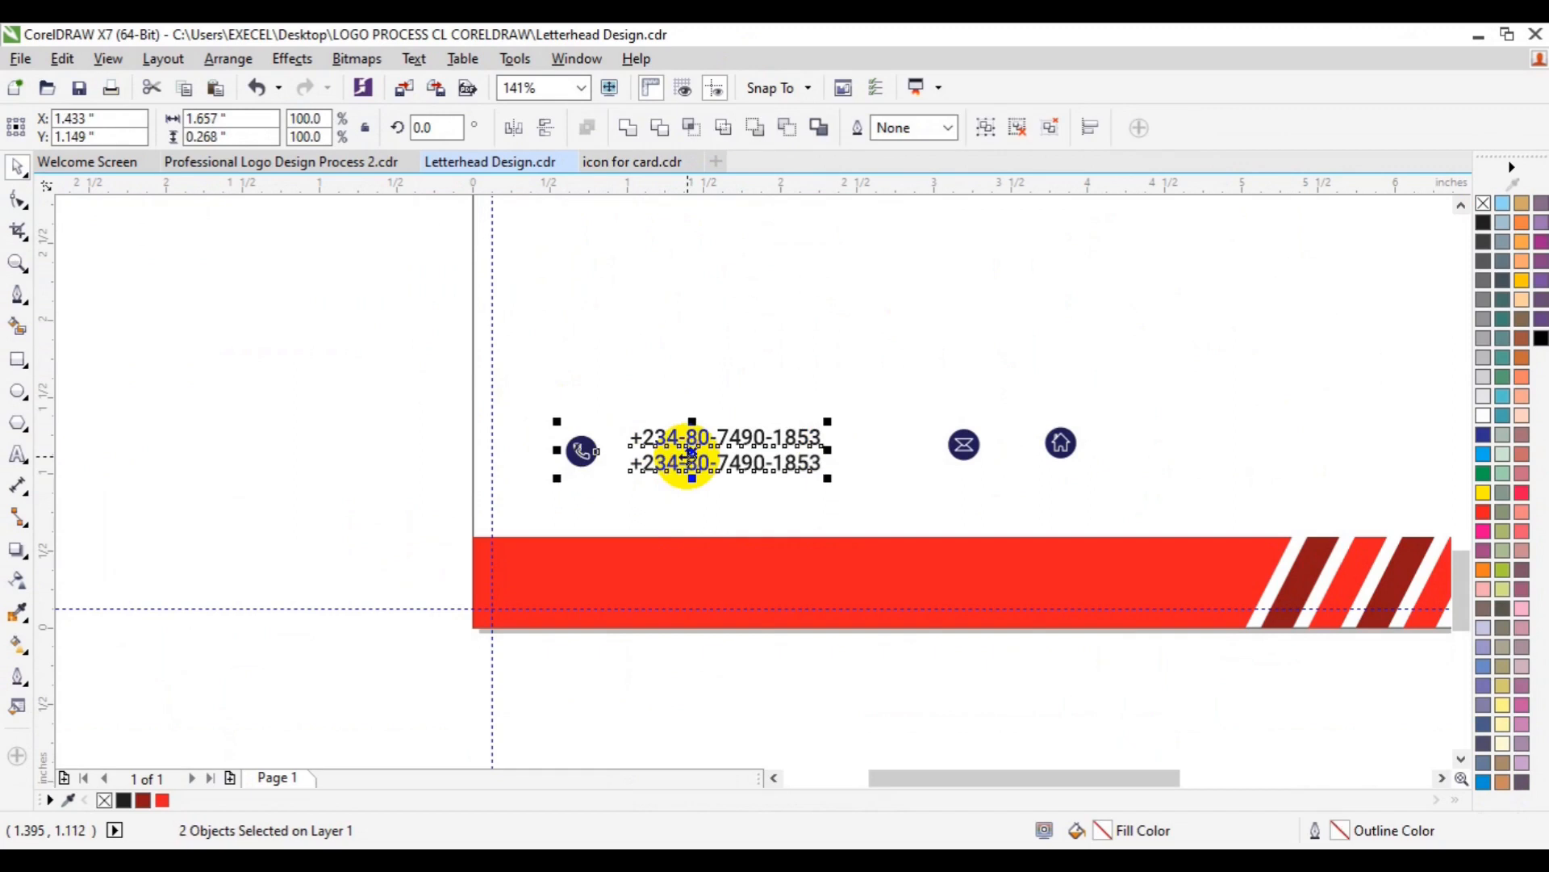
- Ungroup the phone icon and fill its circle with the palette's dark red
left_click(291, 436)
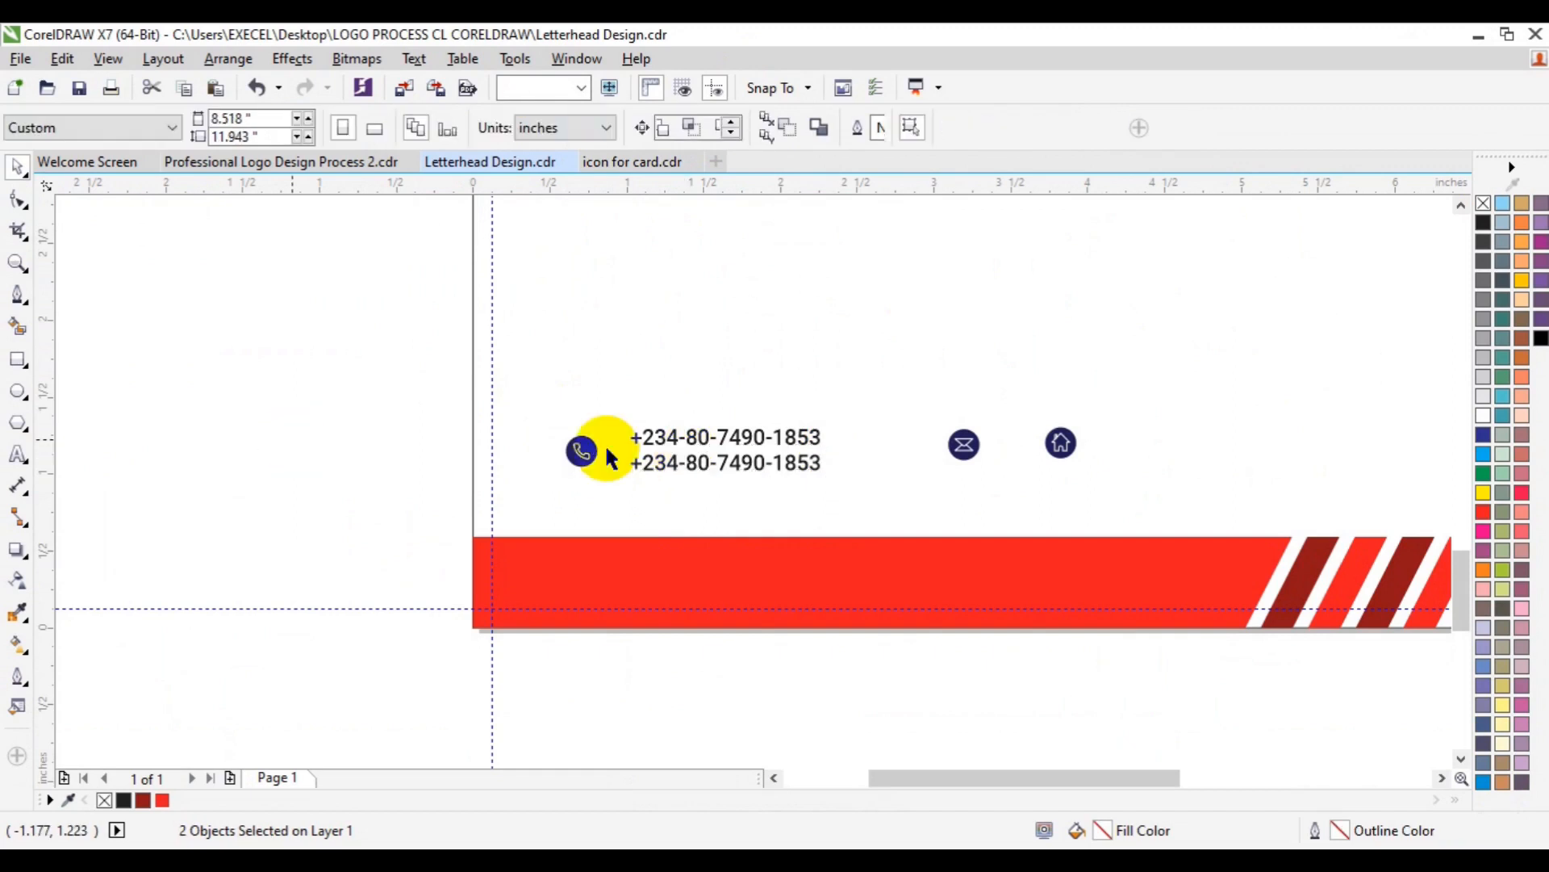
left_click(585, 450)
left_click(712, 129)
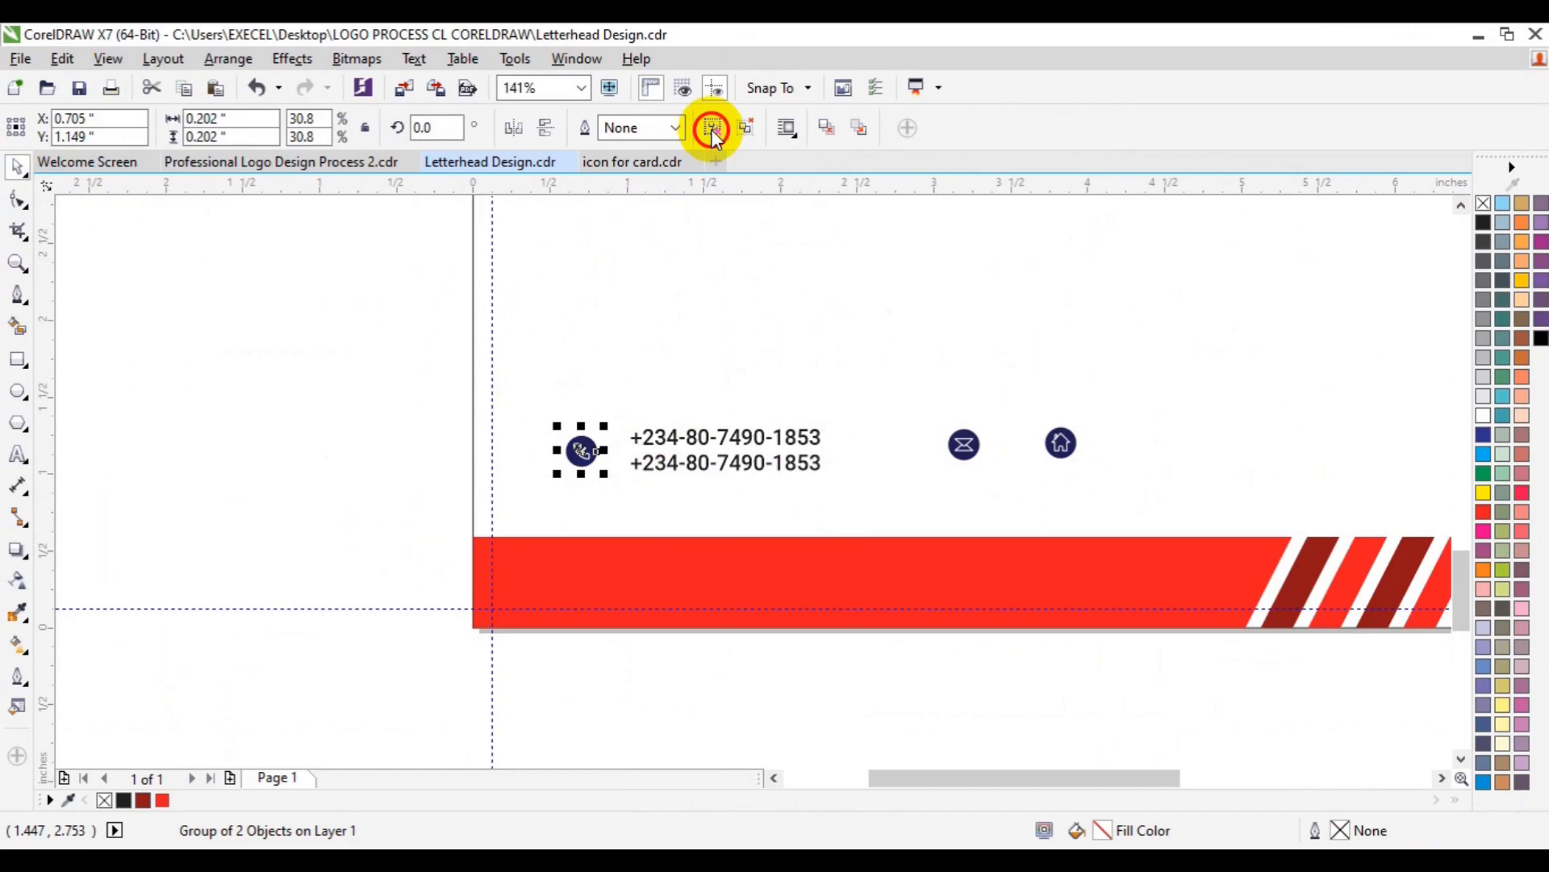
left_click(323, 403)
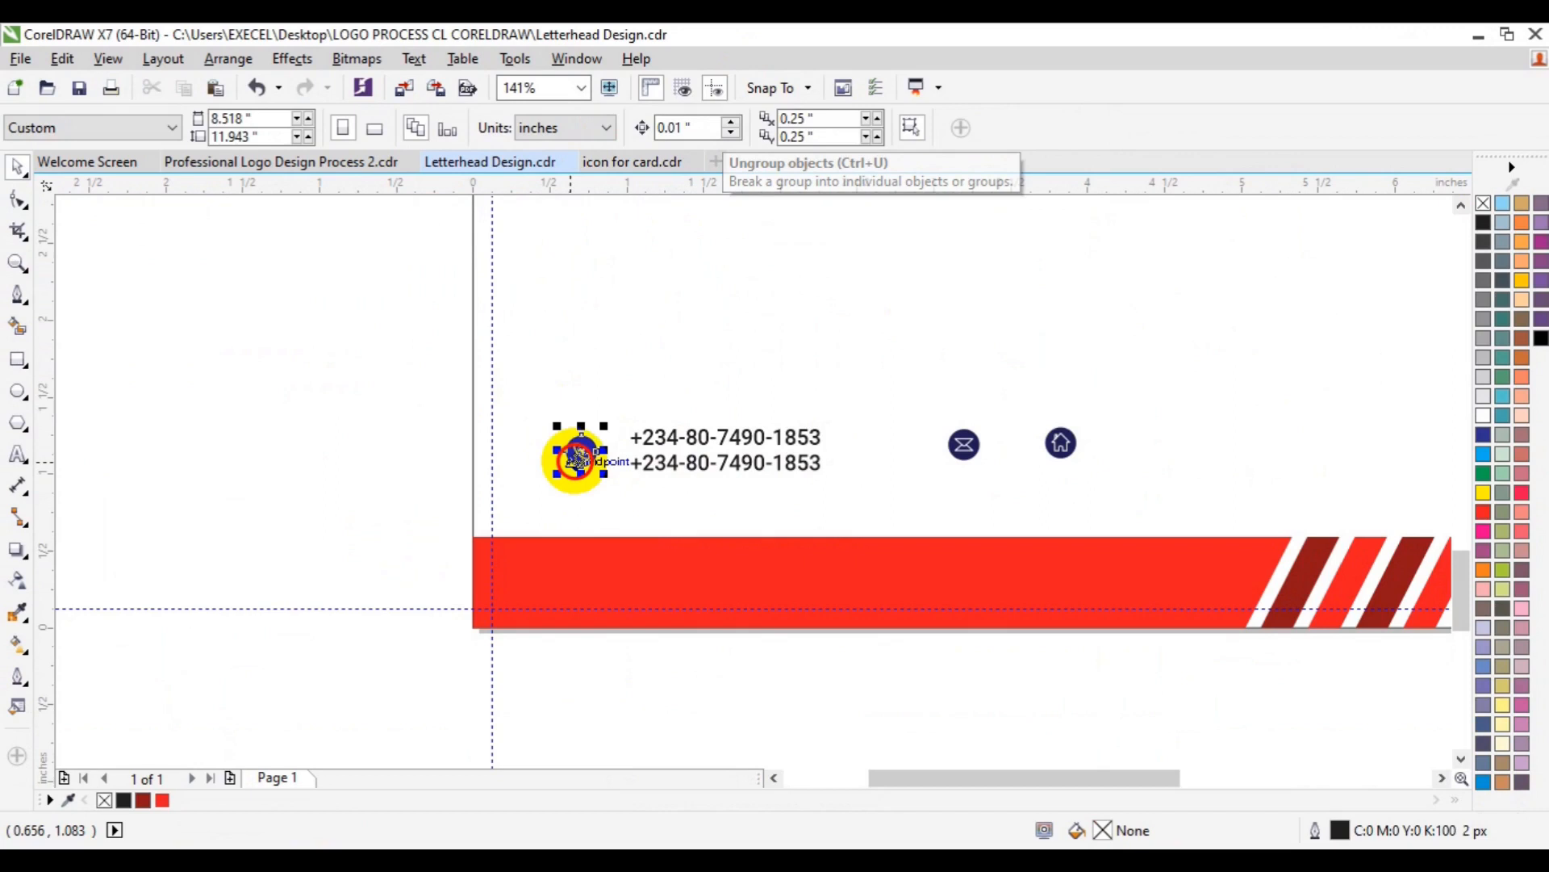
left_click(144, 801)
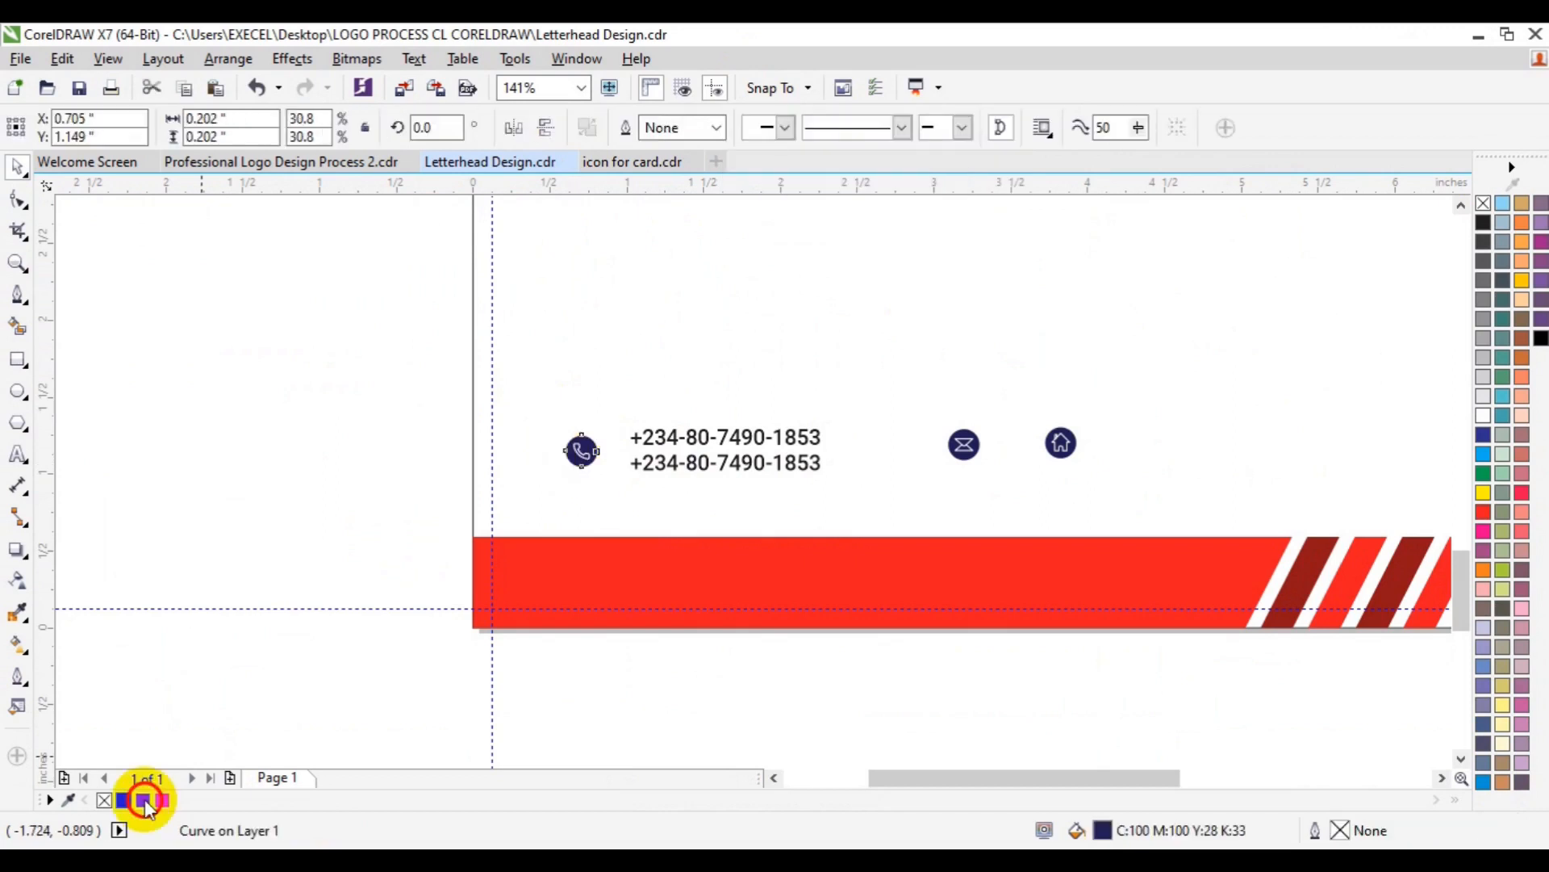
left_click(143, 800)
left_click(400, 373)
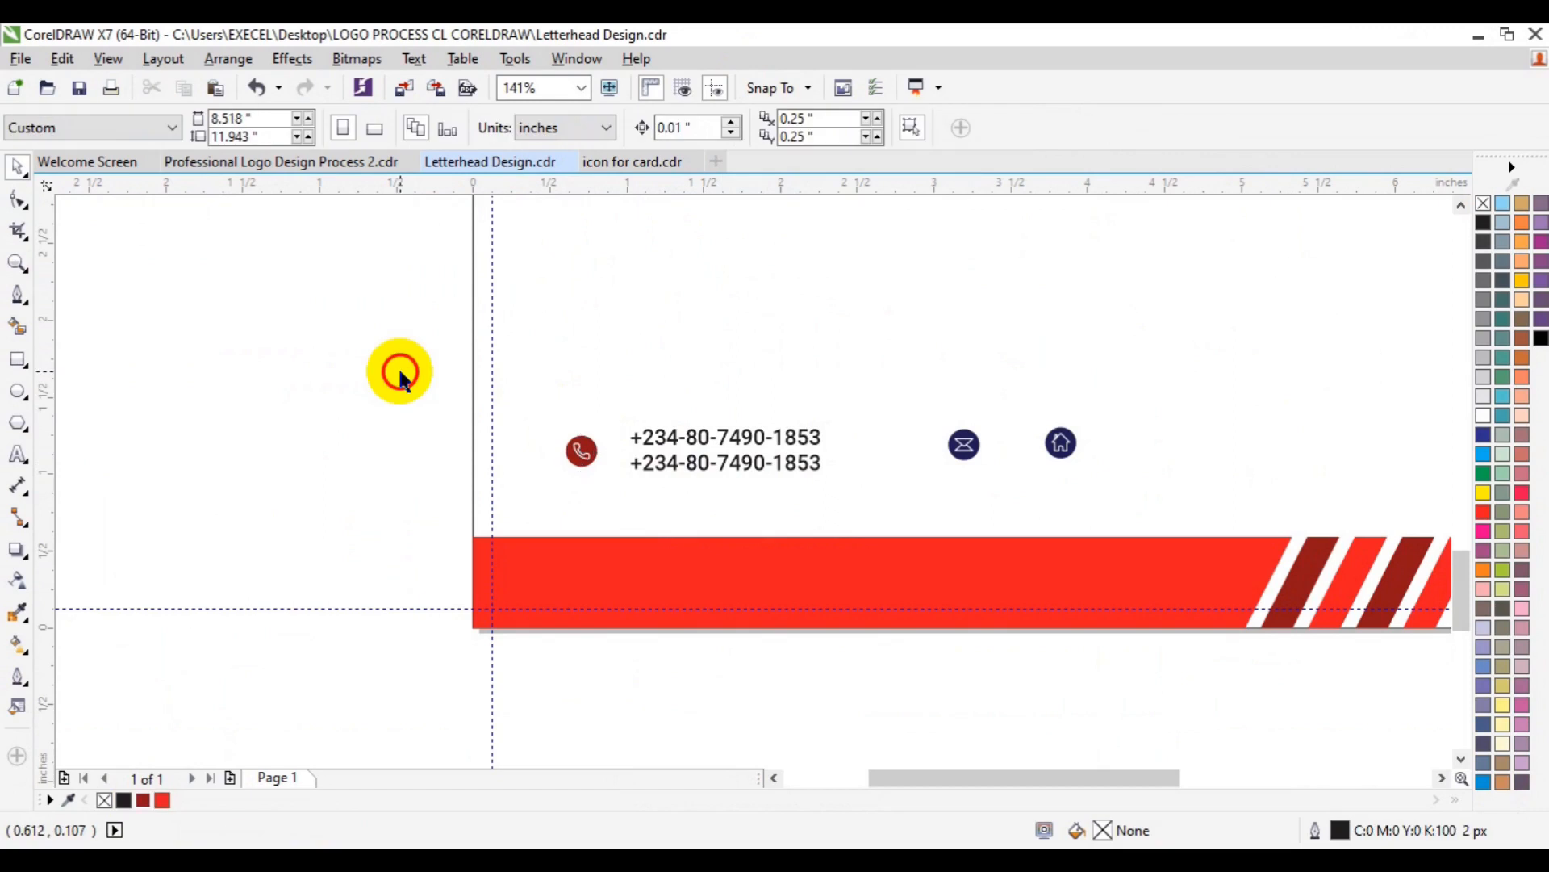
left_click_drag(399, 373, 635, 510)
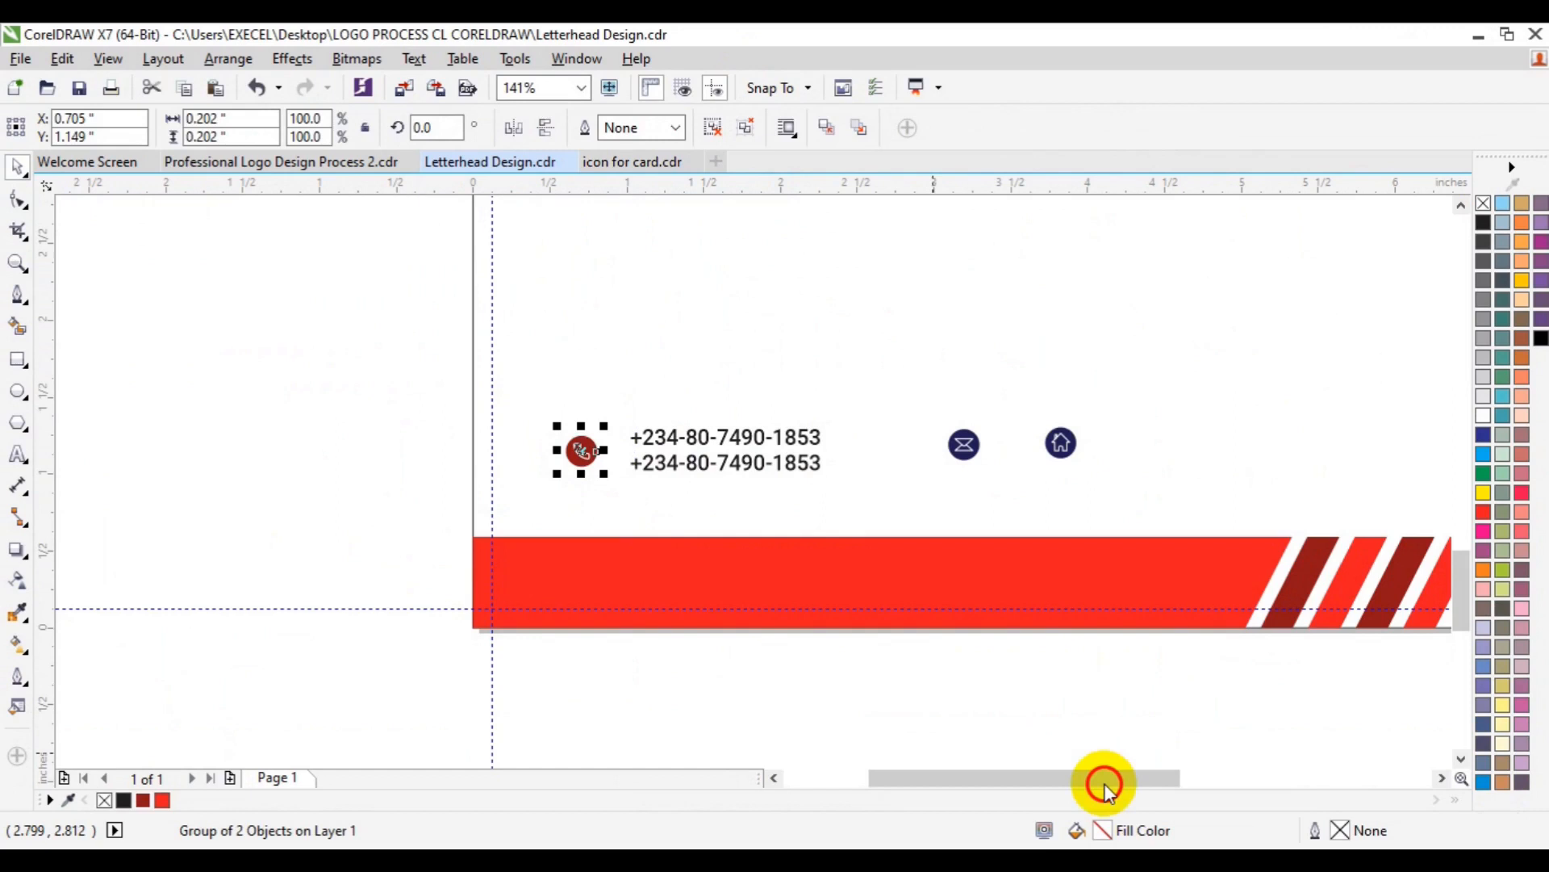
- Drop a copy of the two phone-number lines to the right, near the envelope icon
left_click(1441, 778)
left_click(482, 464)
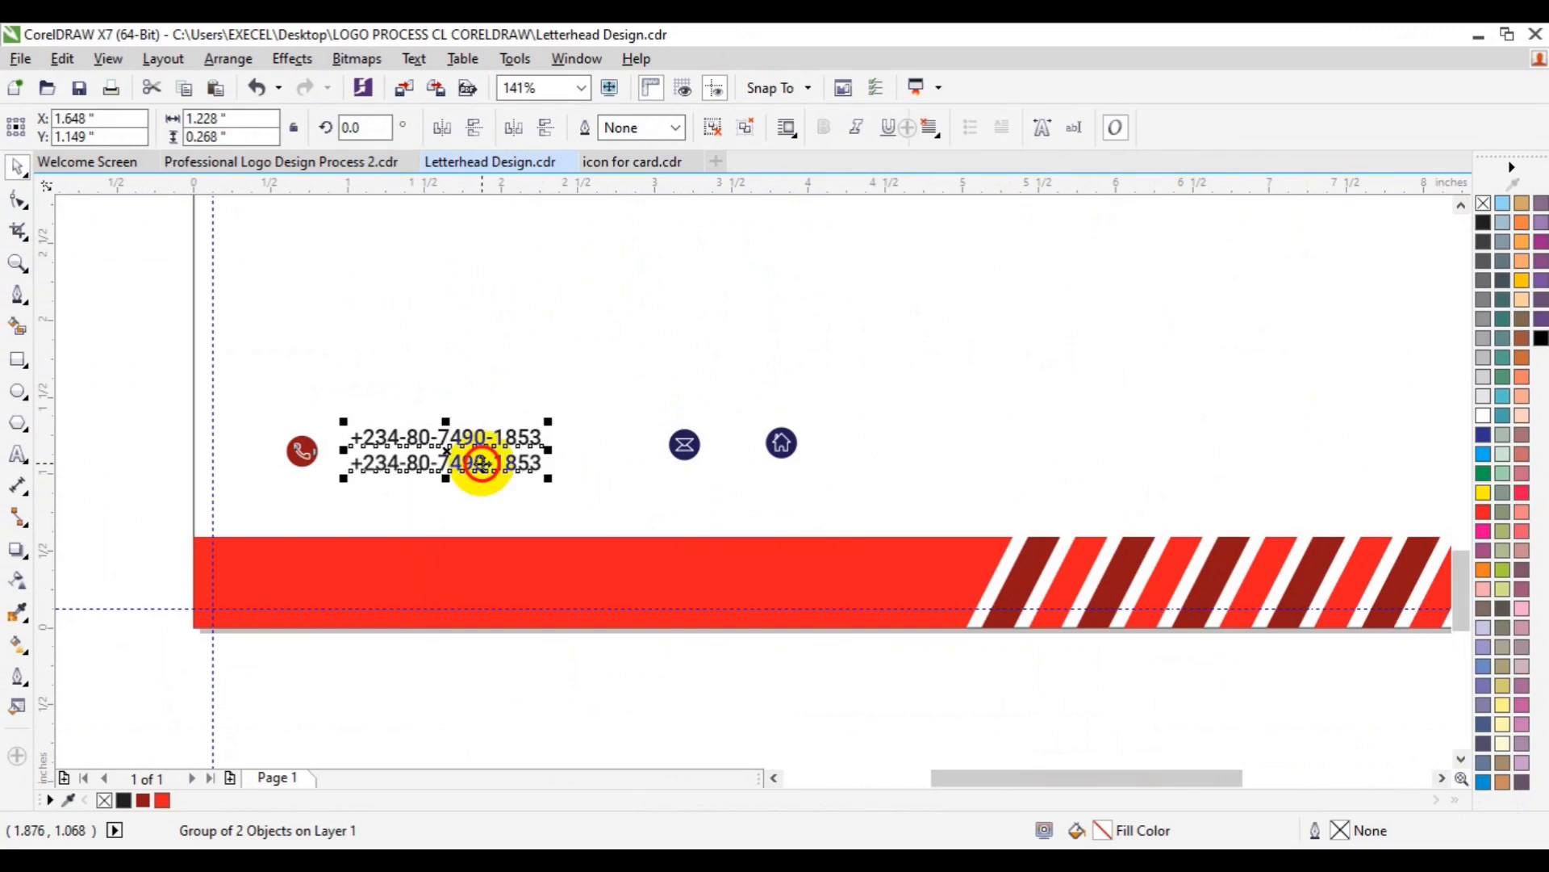
left_click(482, 464, "ctrl")
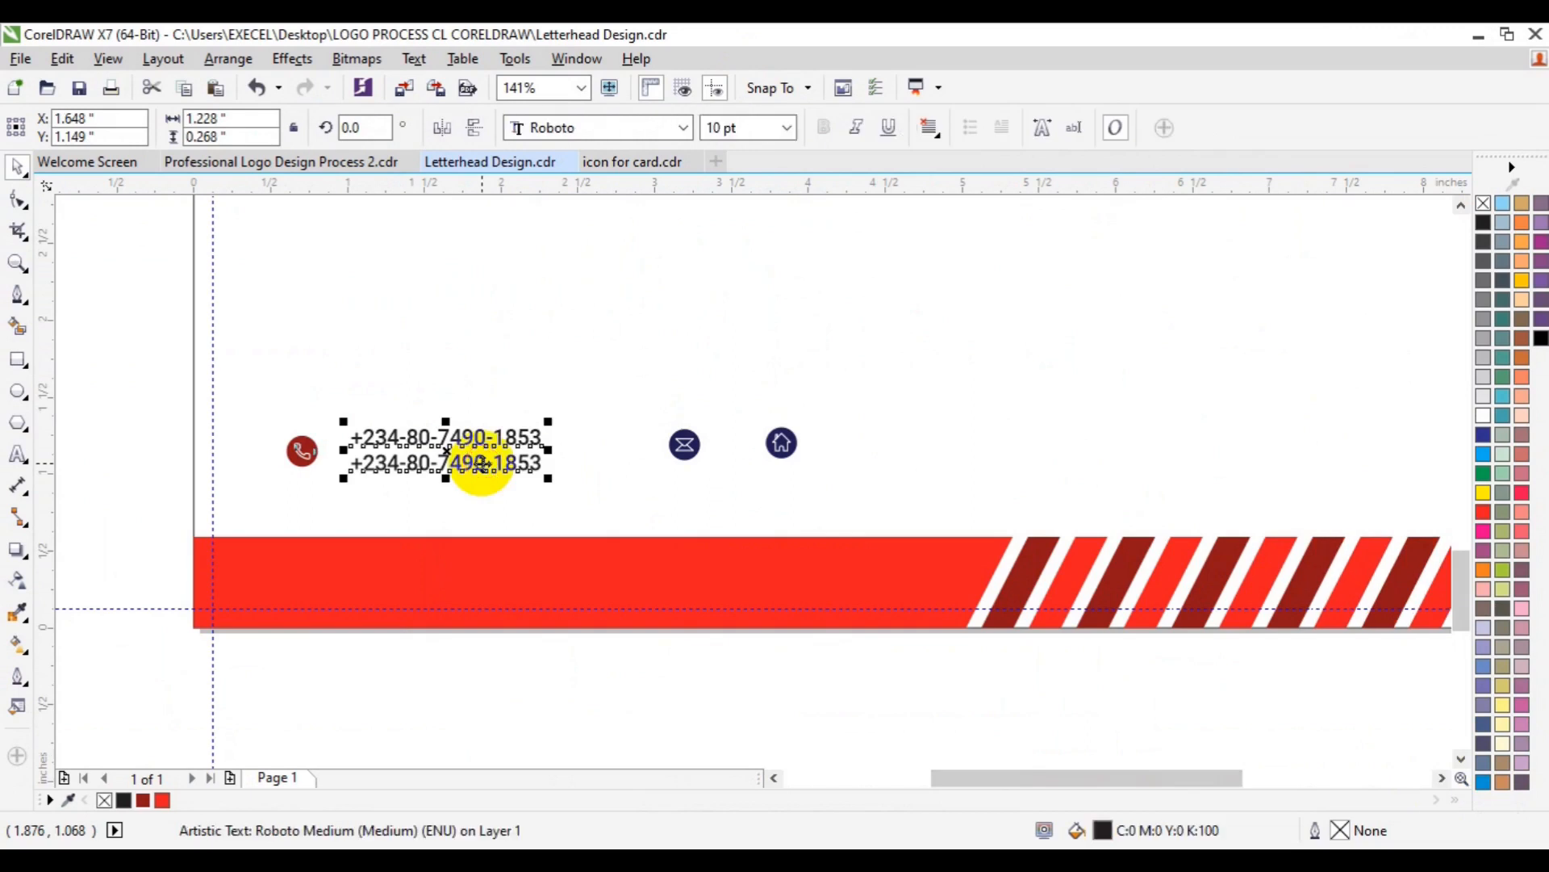
left_click(482, 464)
left_click_drag(482, 464, 461, 619)
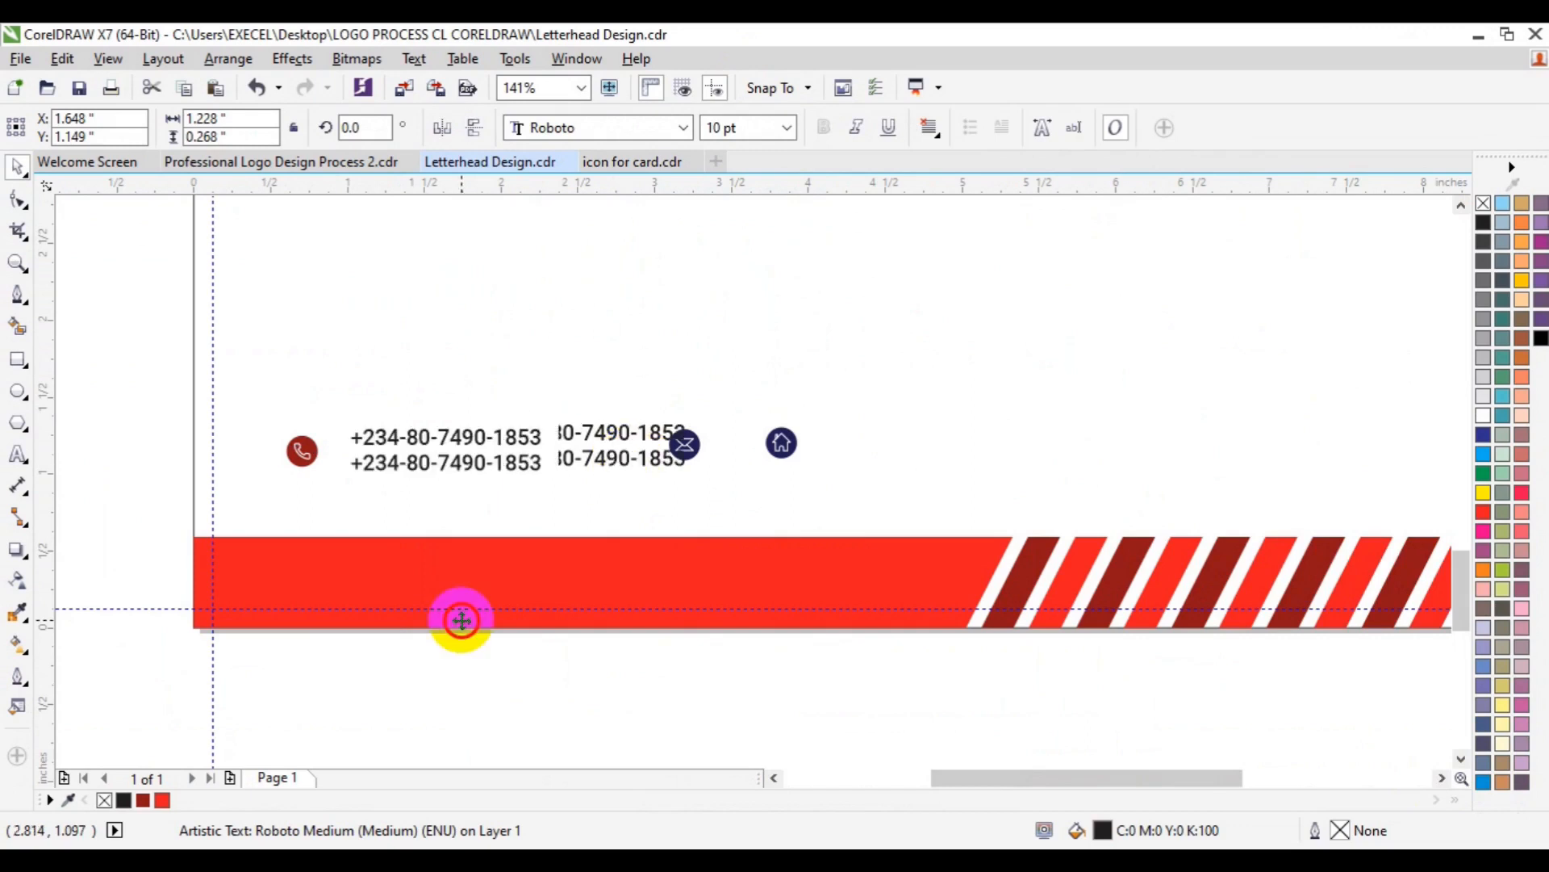
left_click_drag(462, 619, 461, 619)
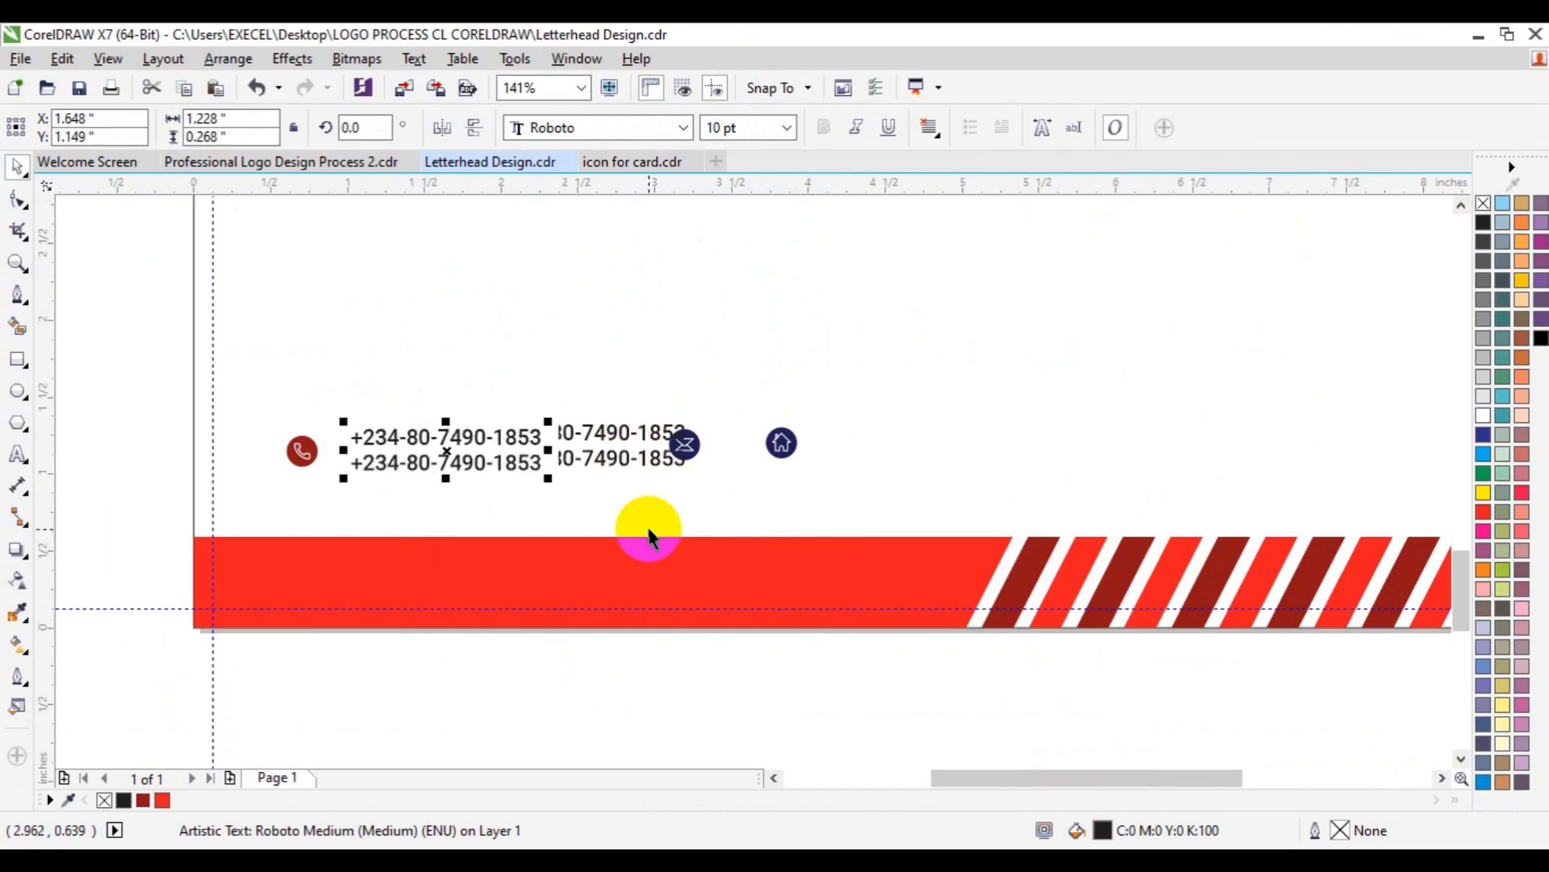
left_click(456, 446)
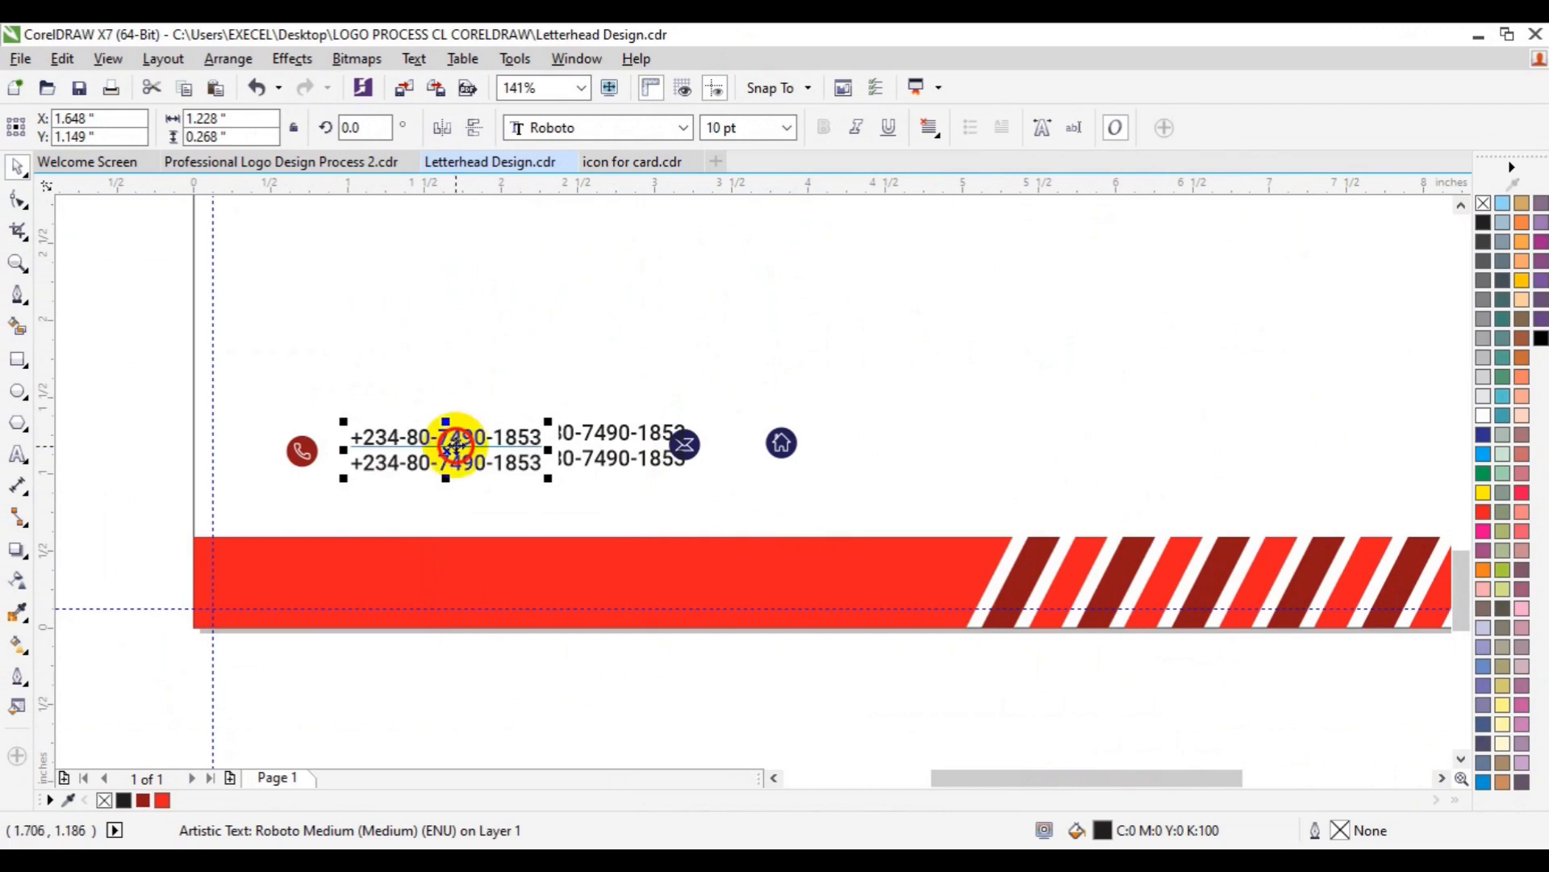
left_click_drag(456, 445, 645, 449)
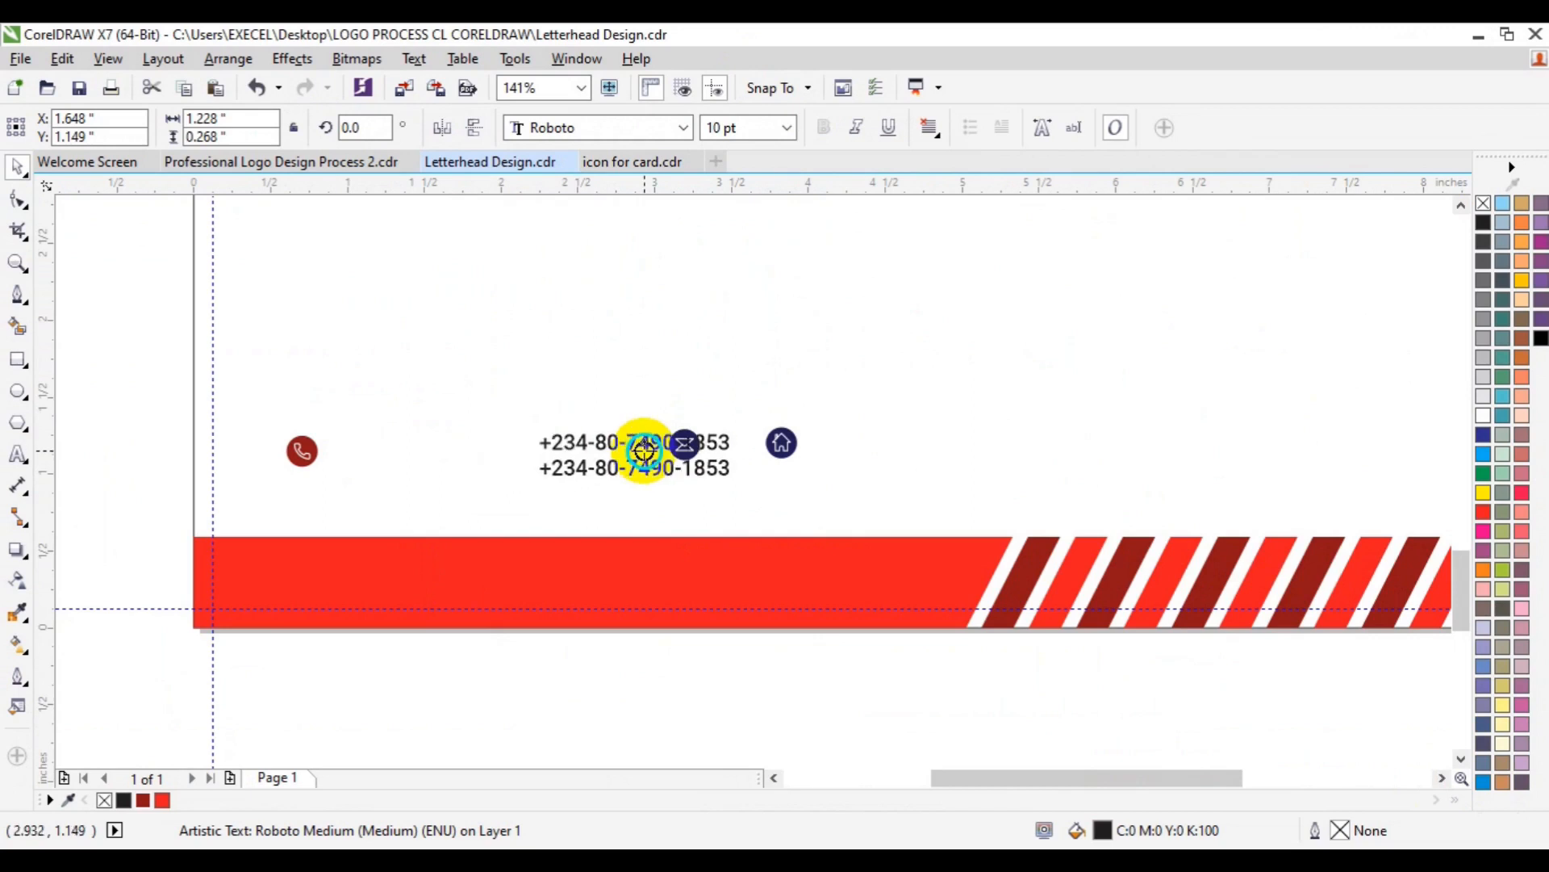
left_click_drag(645, 450, 646, 452)
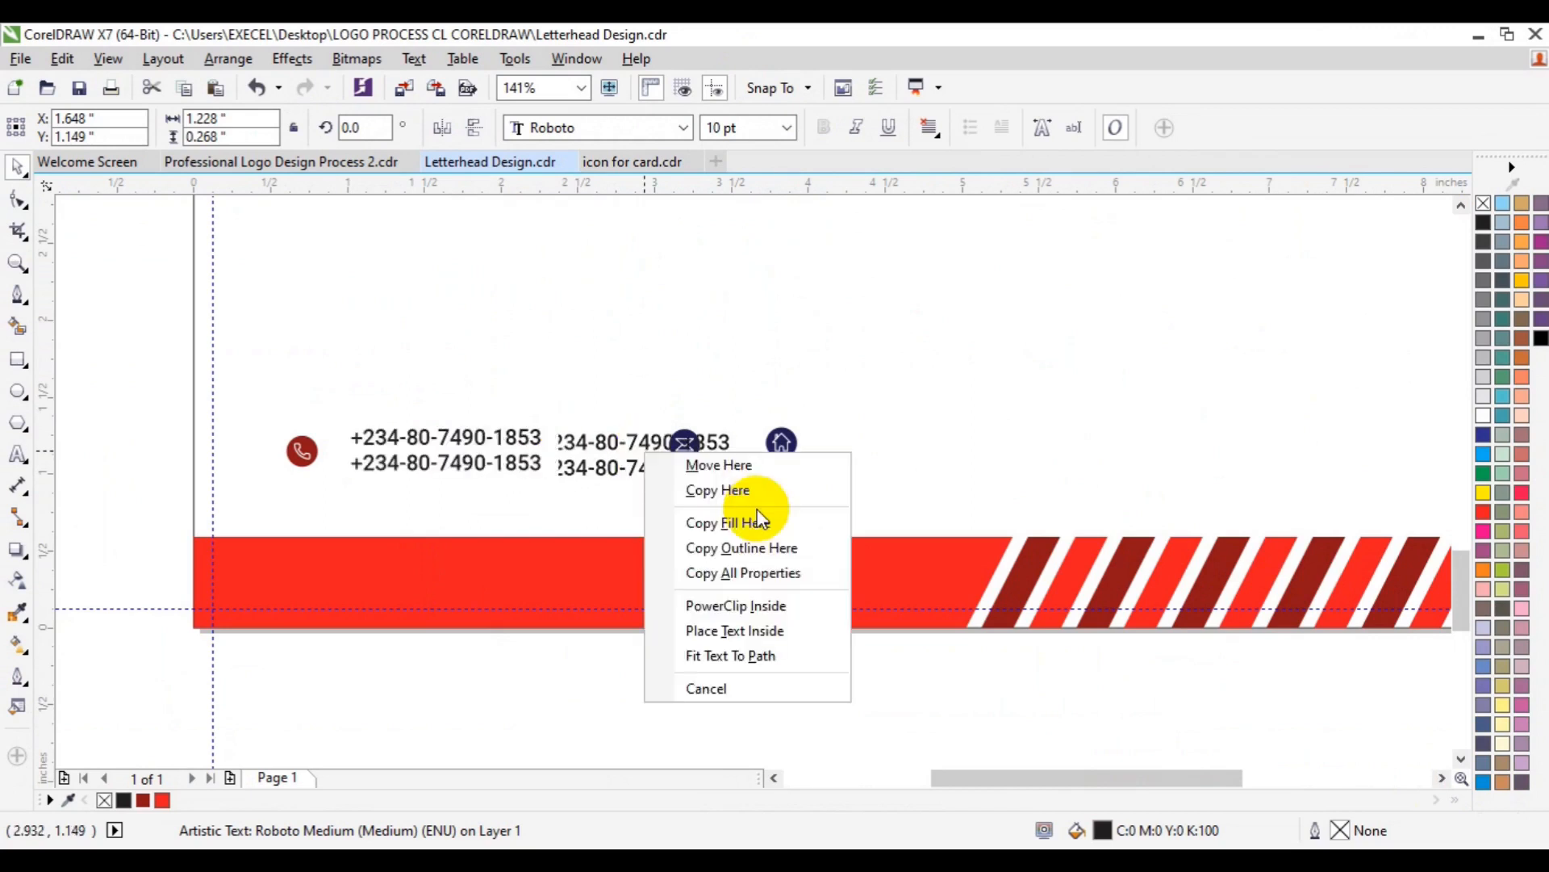
left_click(731, 491)
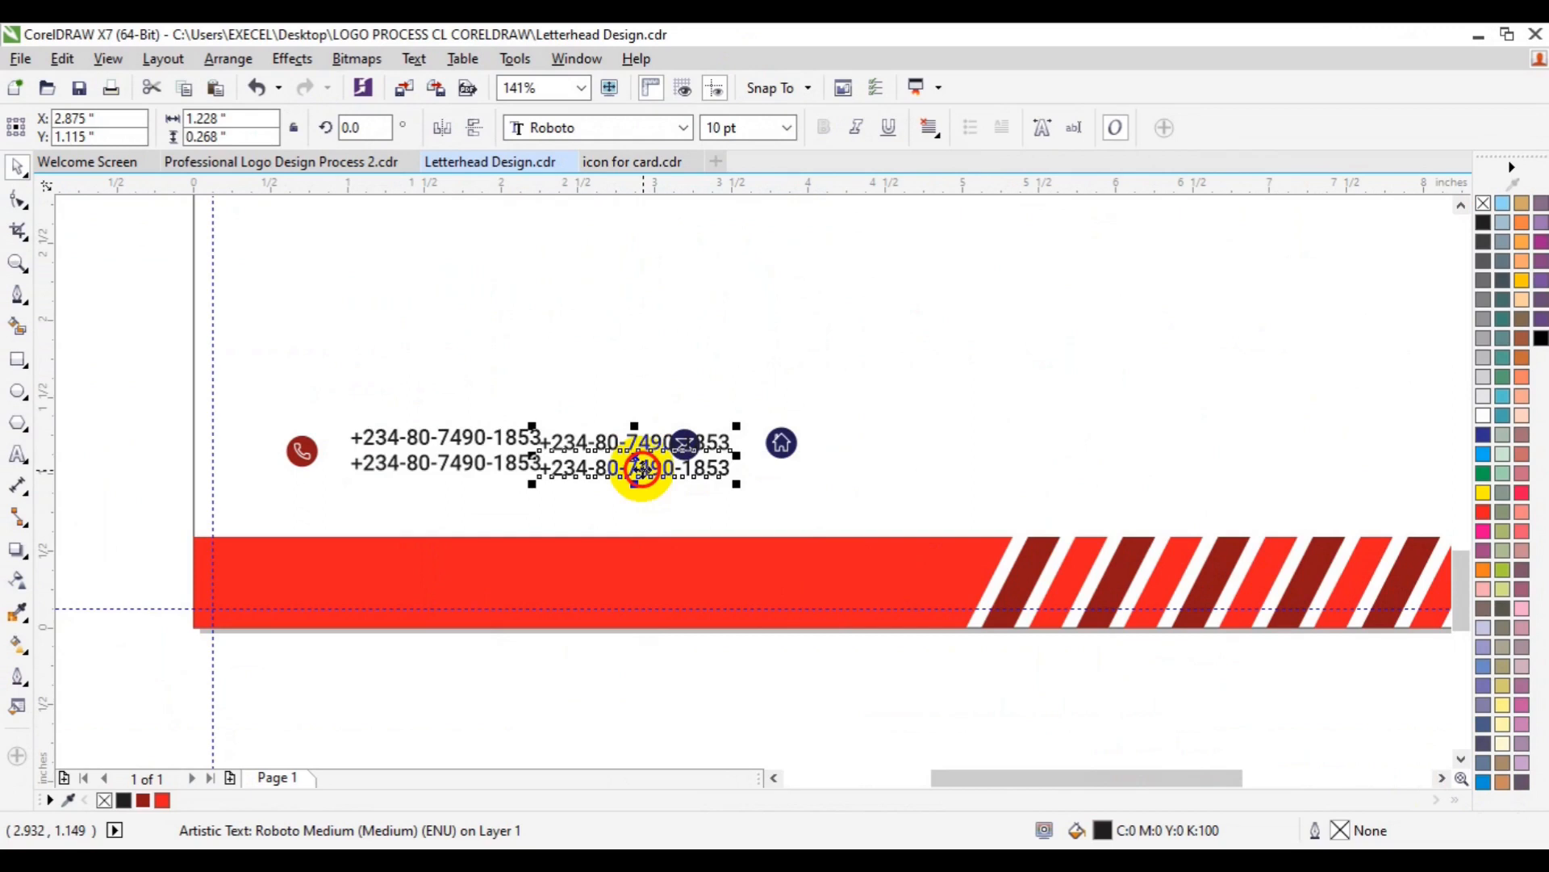
left_click_drag(643, 469, 781, 448)
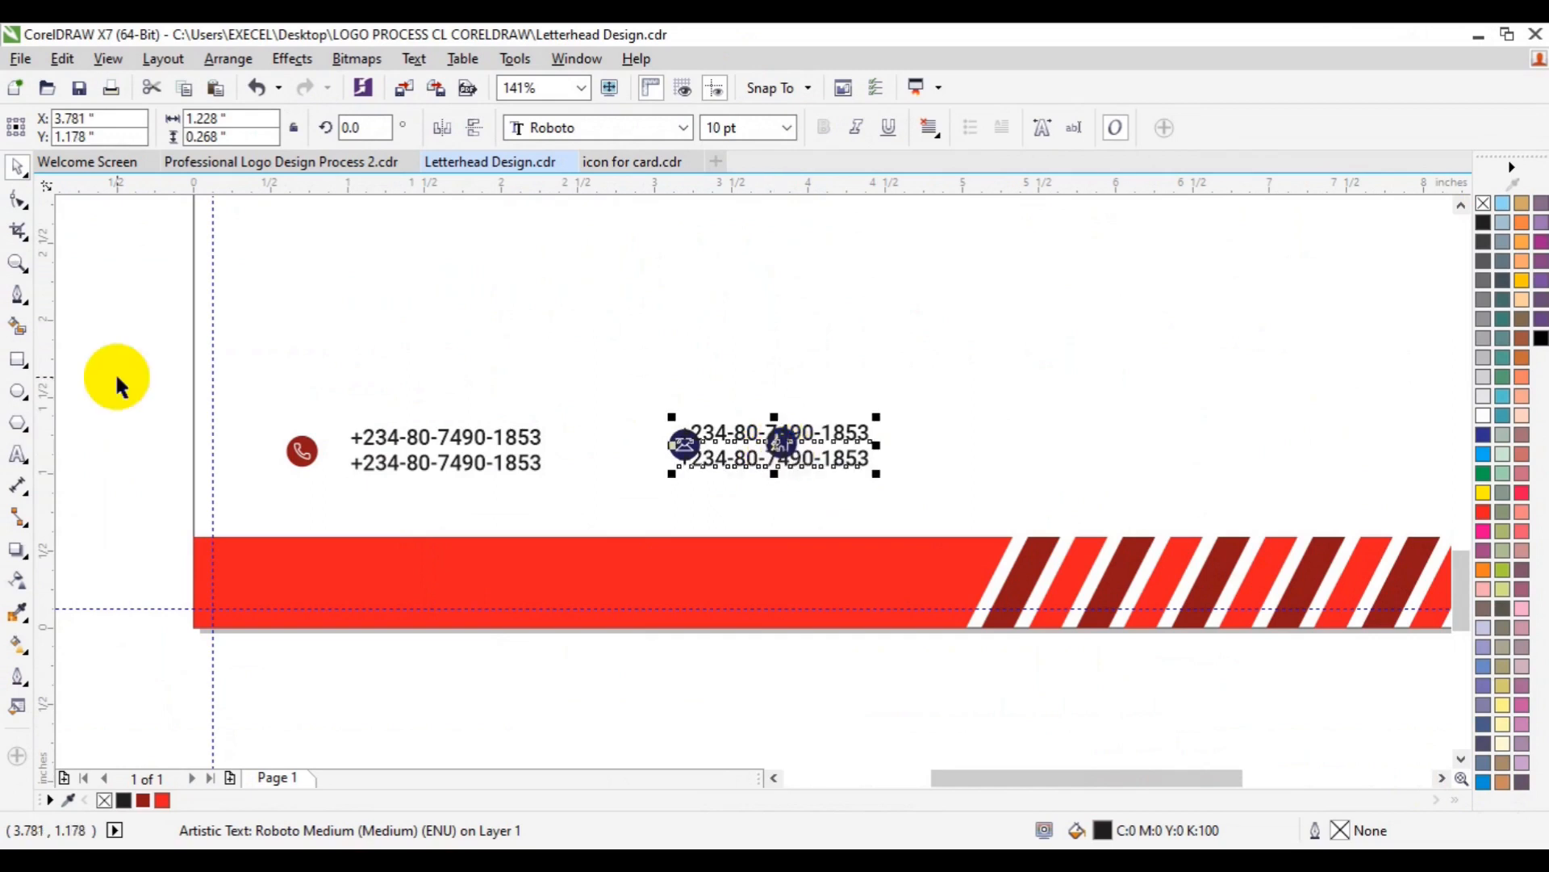
- Group the phone icon with its numbers and move the number copy beside the house icon
left_click_drag(117, 380, 573, 493)
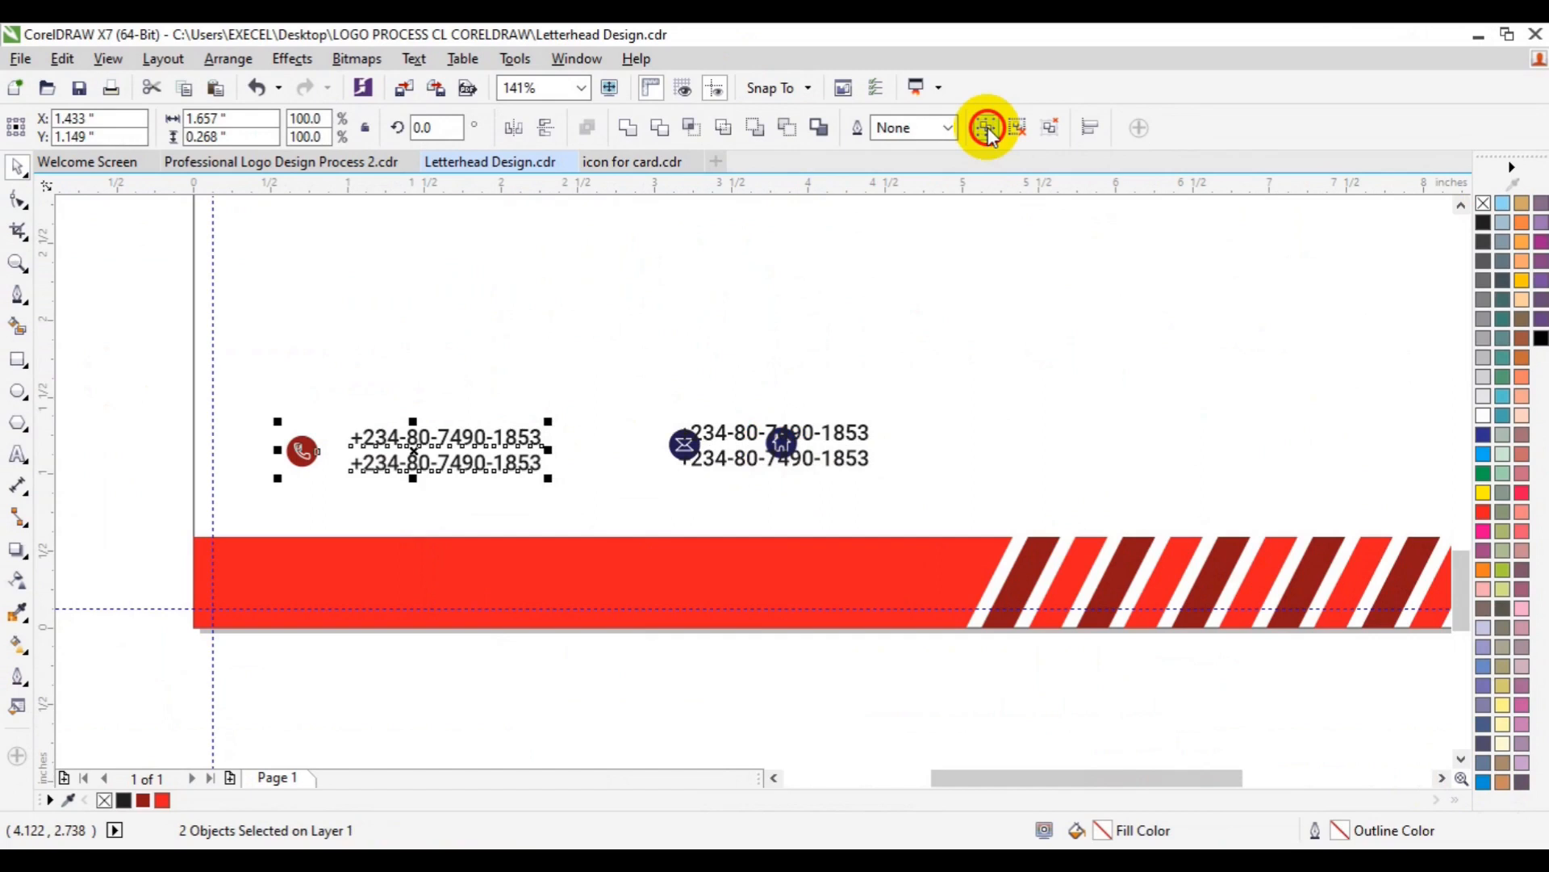
left_click(986, 129)
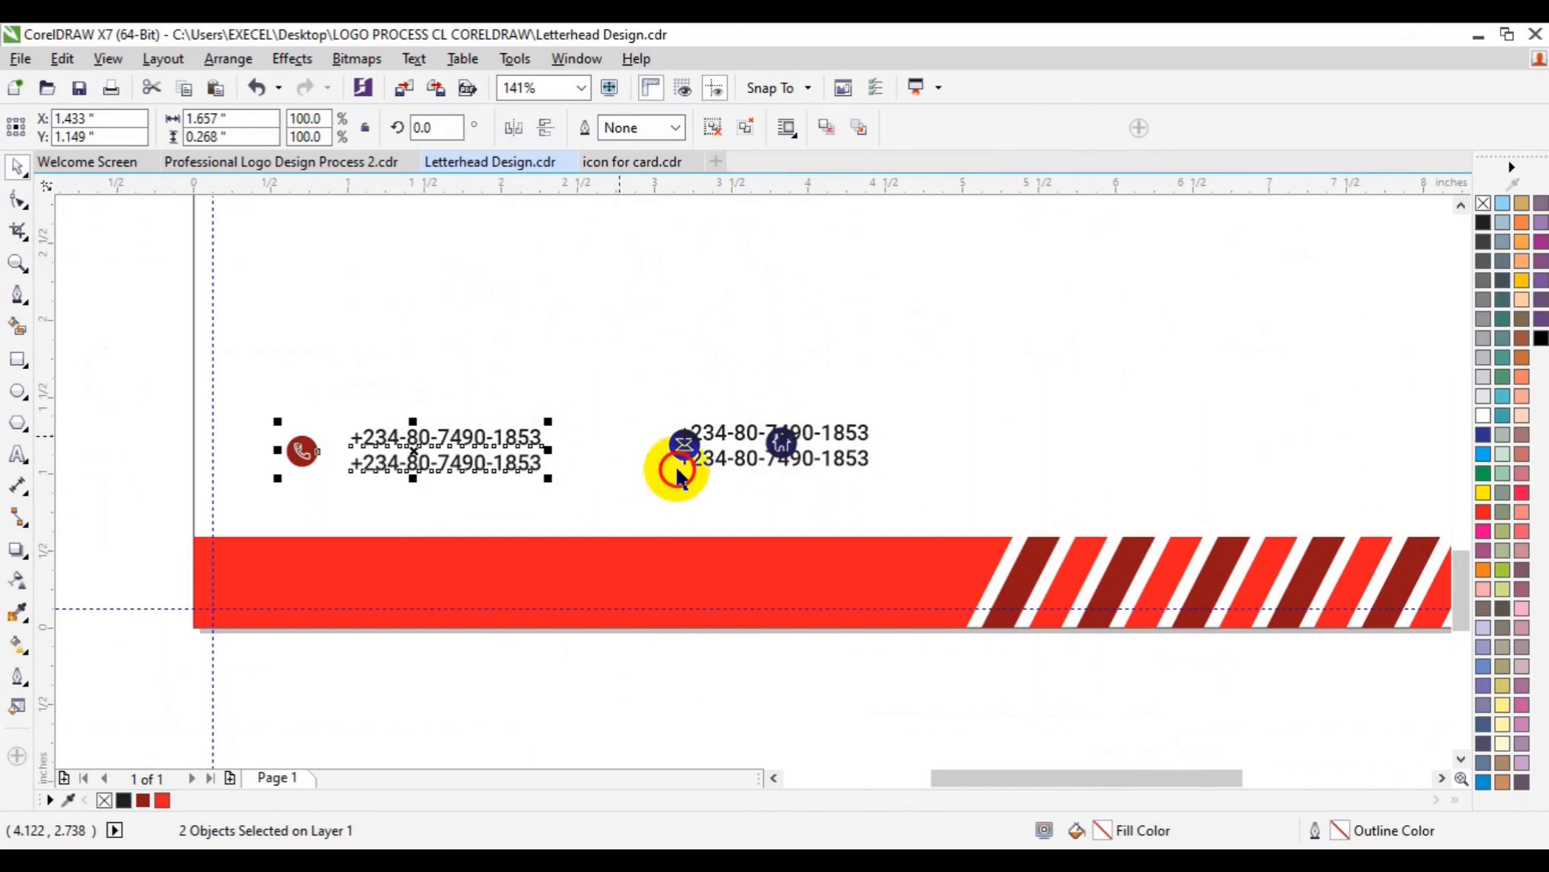
left_click(678, 449)
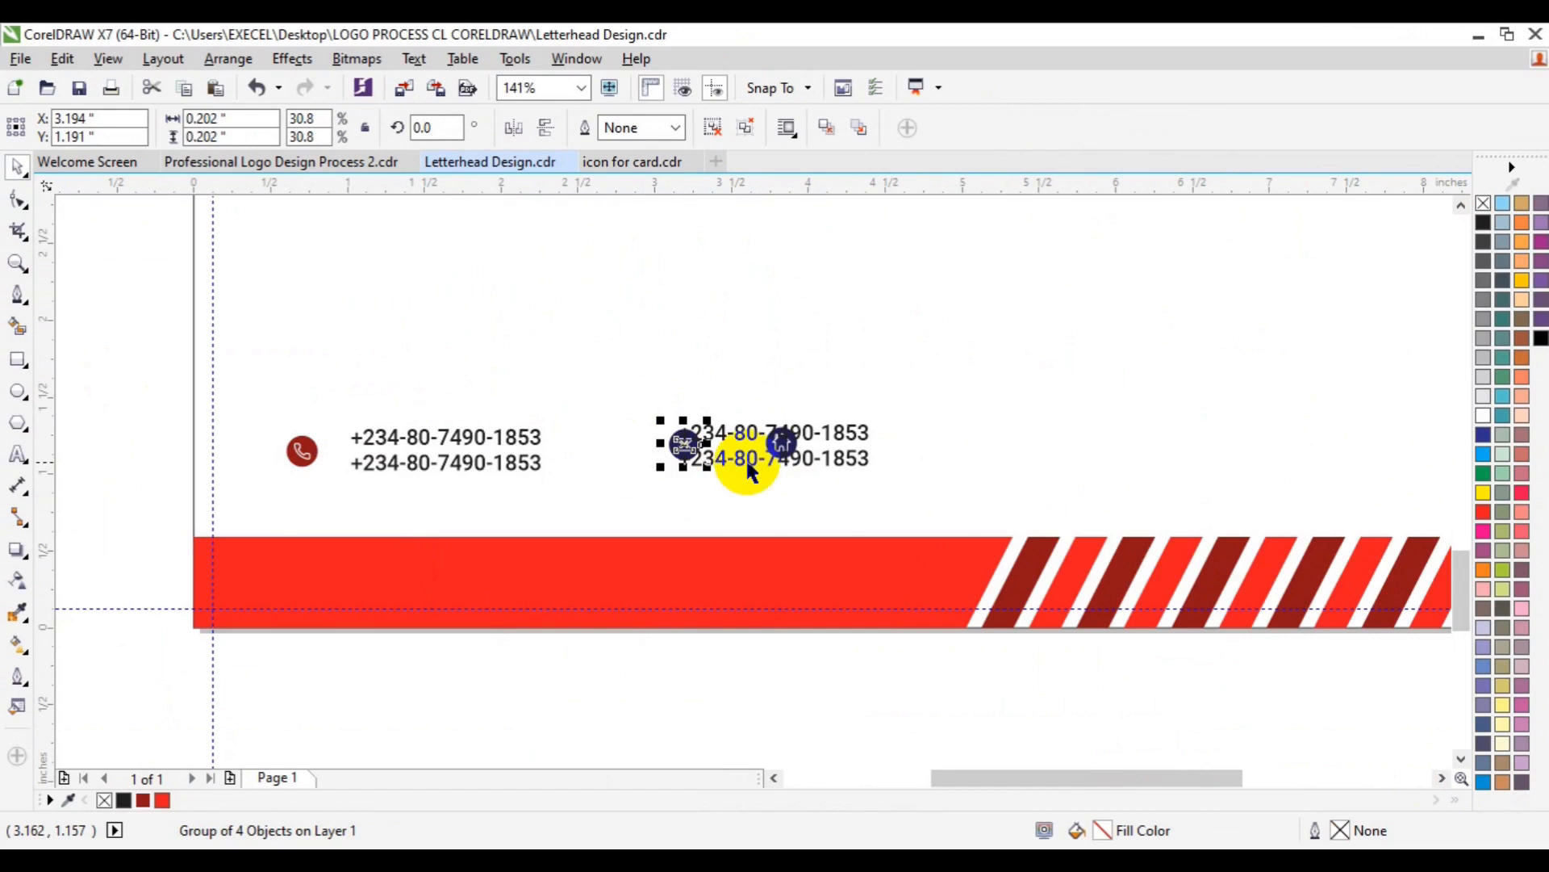
left_click_drag(747, 466, 854, 469)
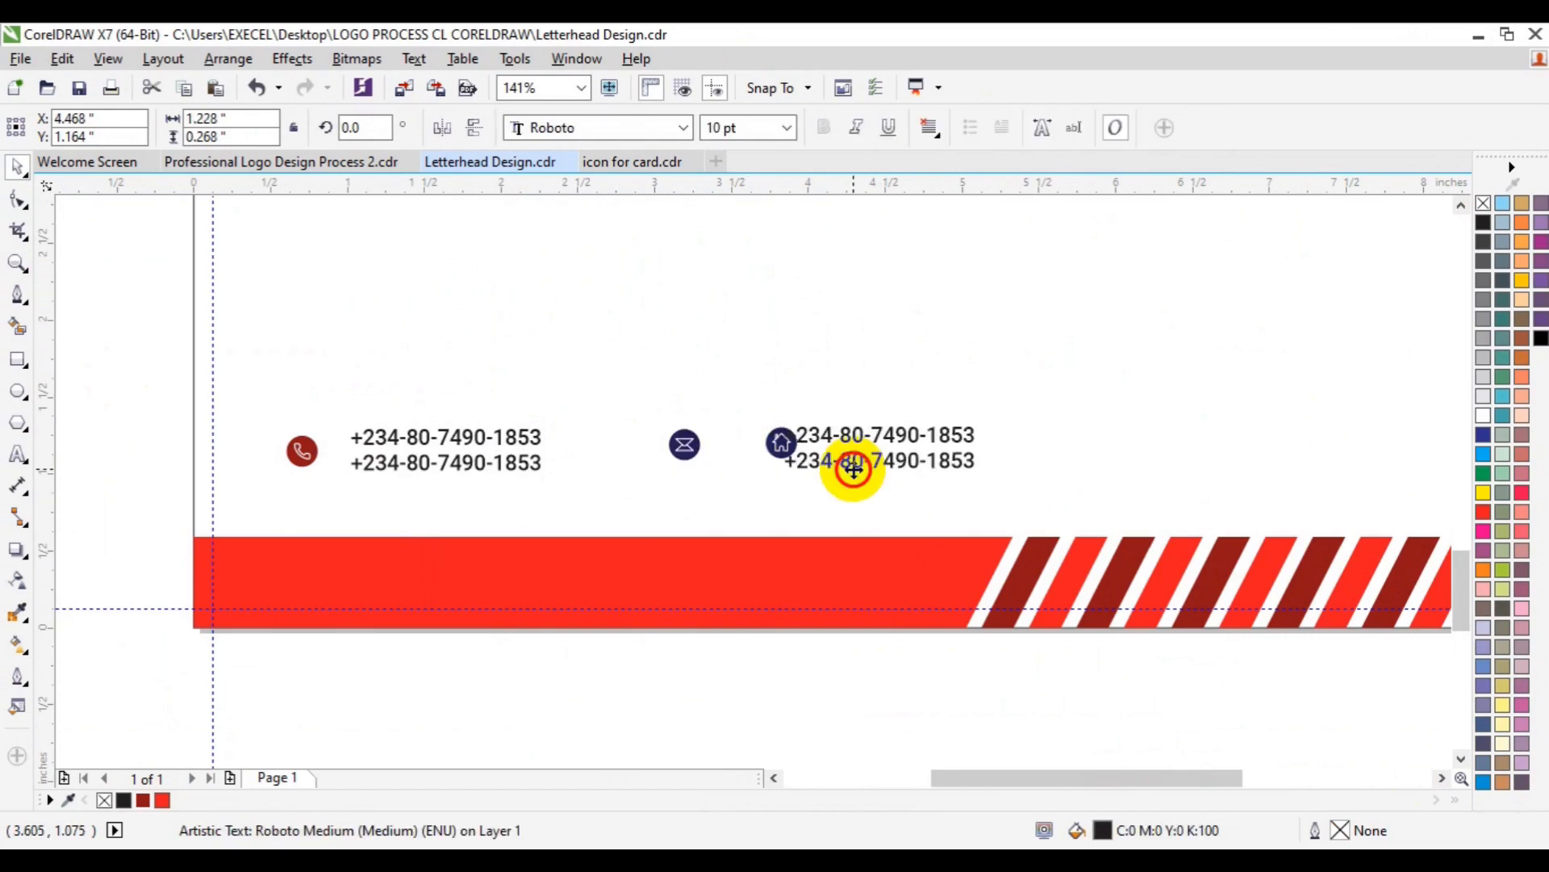
- Replace the copied number text with the company e-mail address on two lines
left_click(18, 454)
left_click(508, 484)
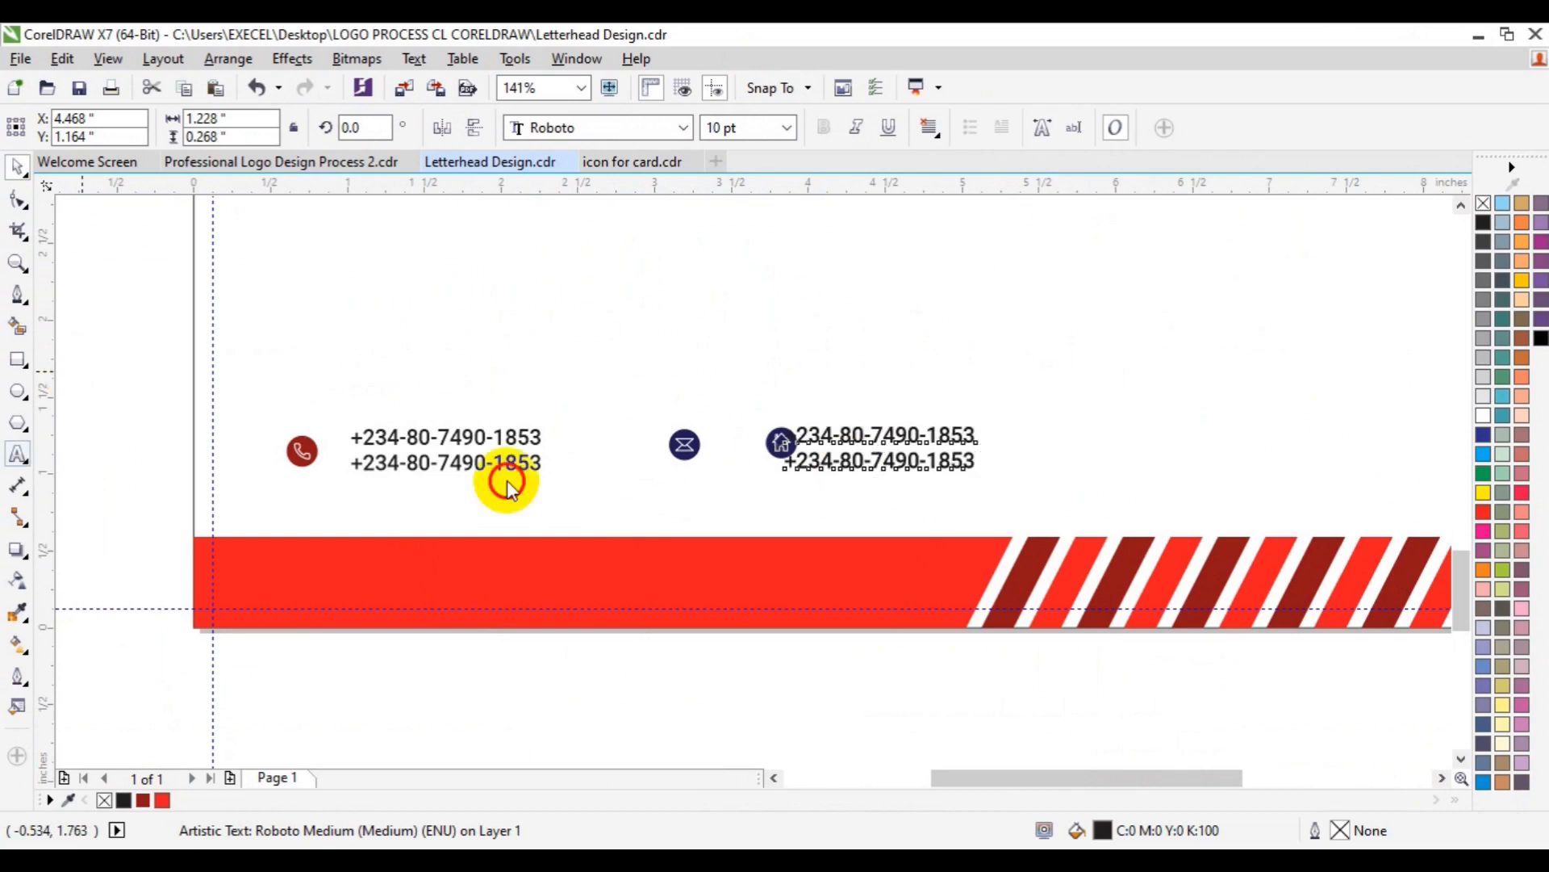
left_click(886, 416)
key("ctrl+a")
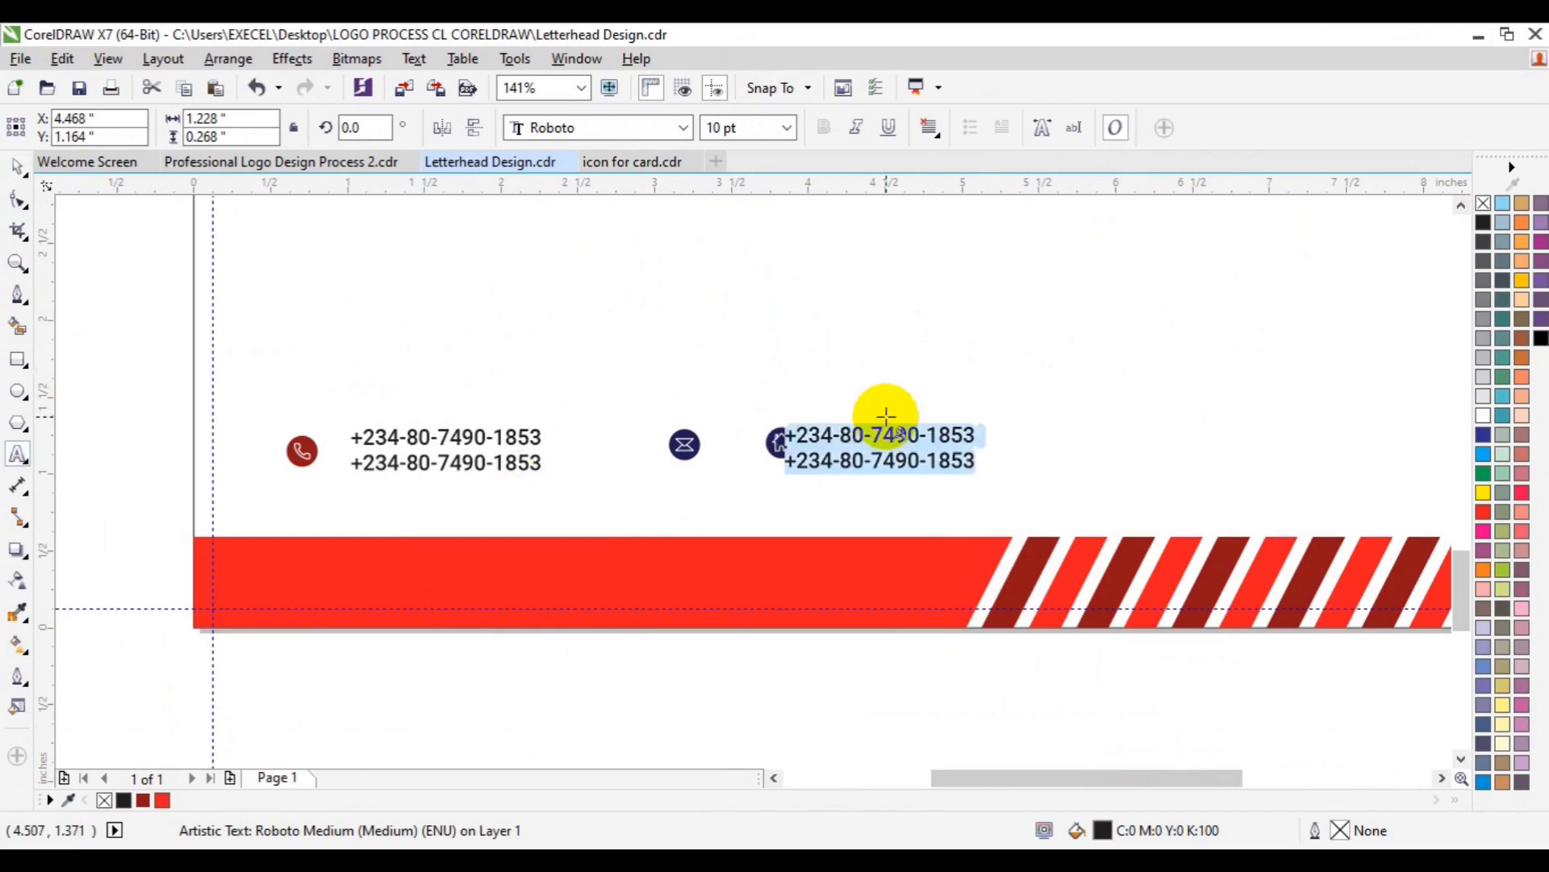
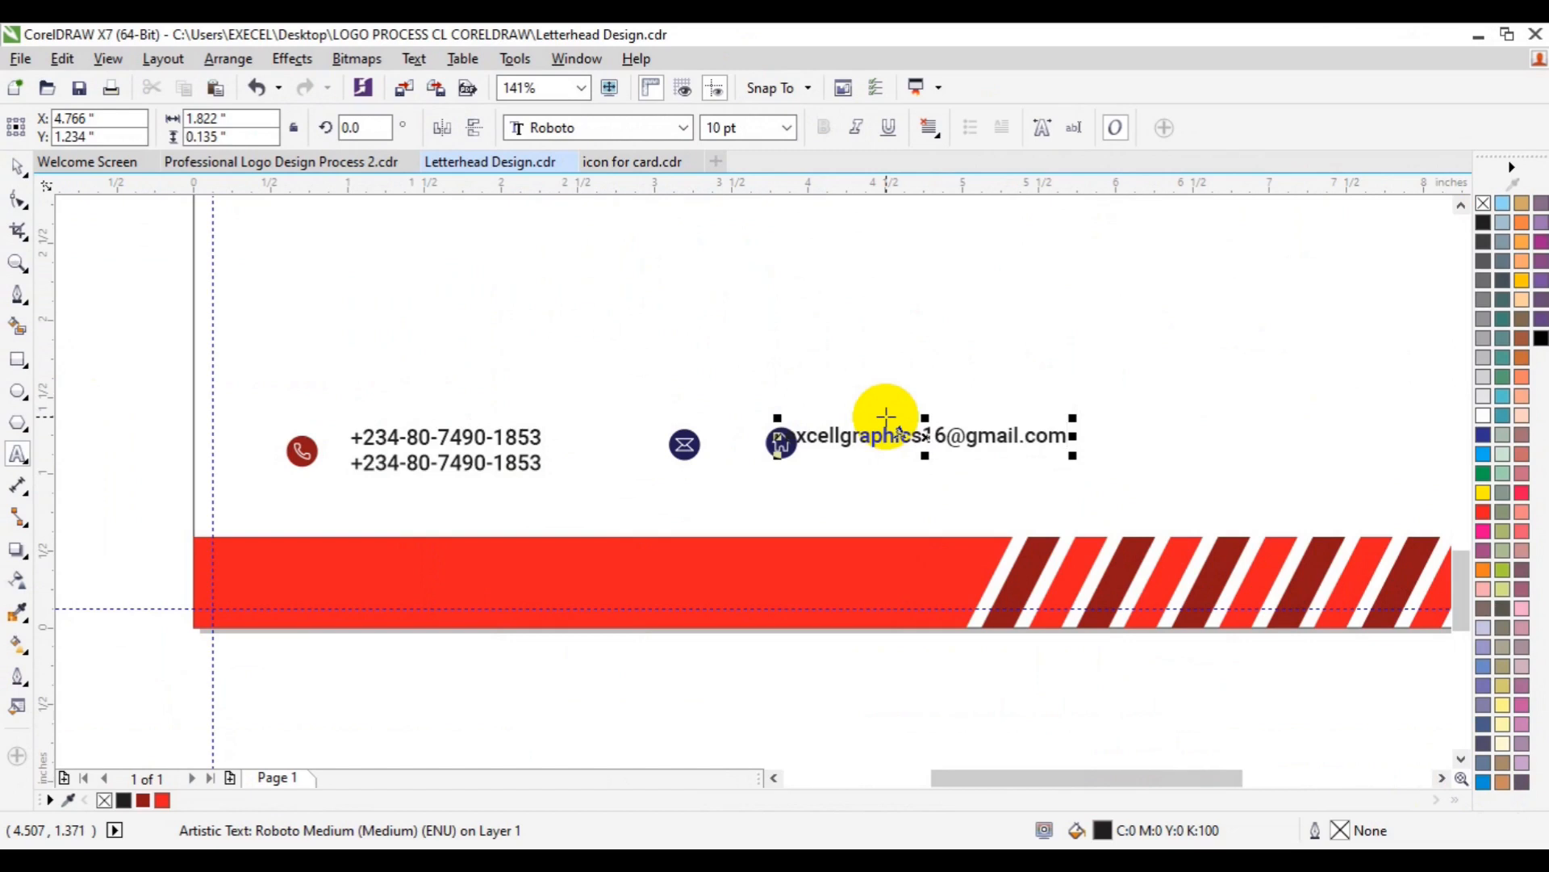
key("Return")
key("ctrl+z")
key("BackSpace")
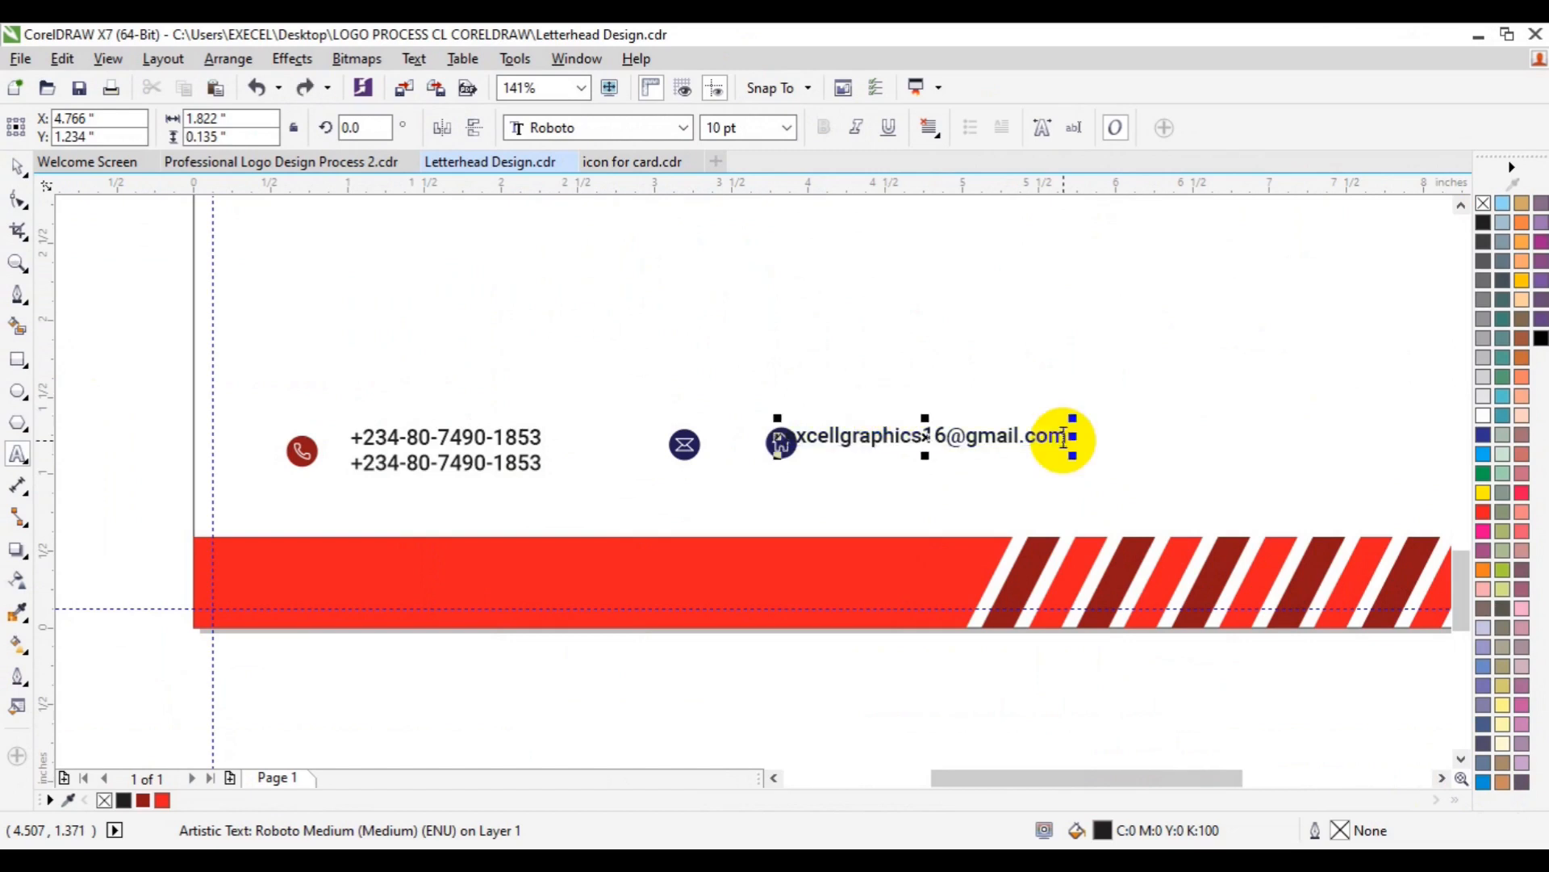
key("Return")
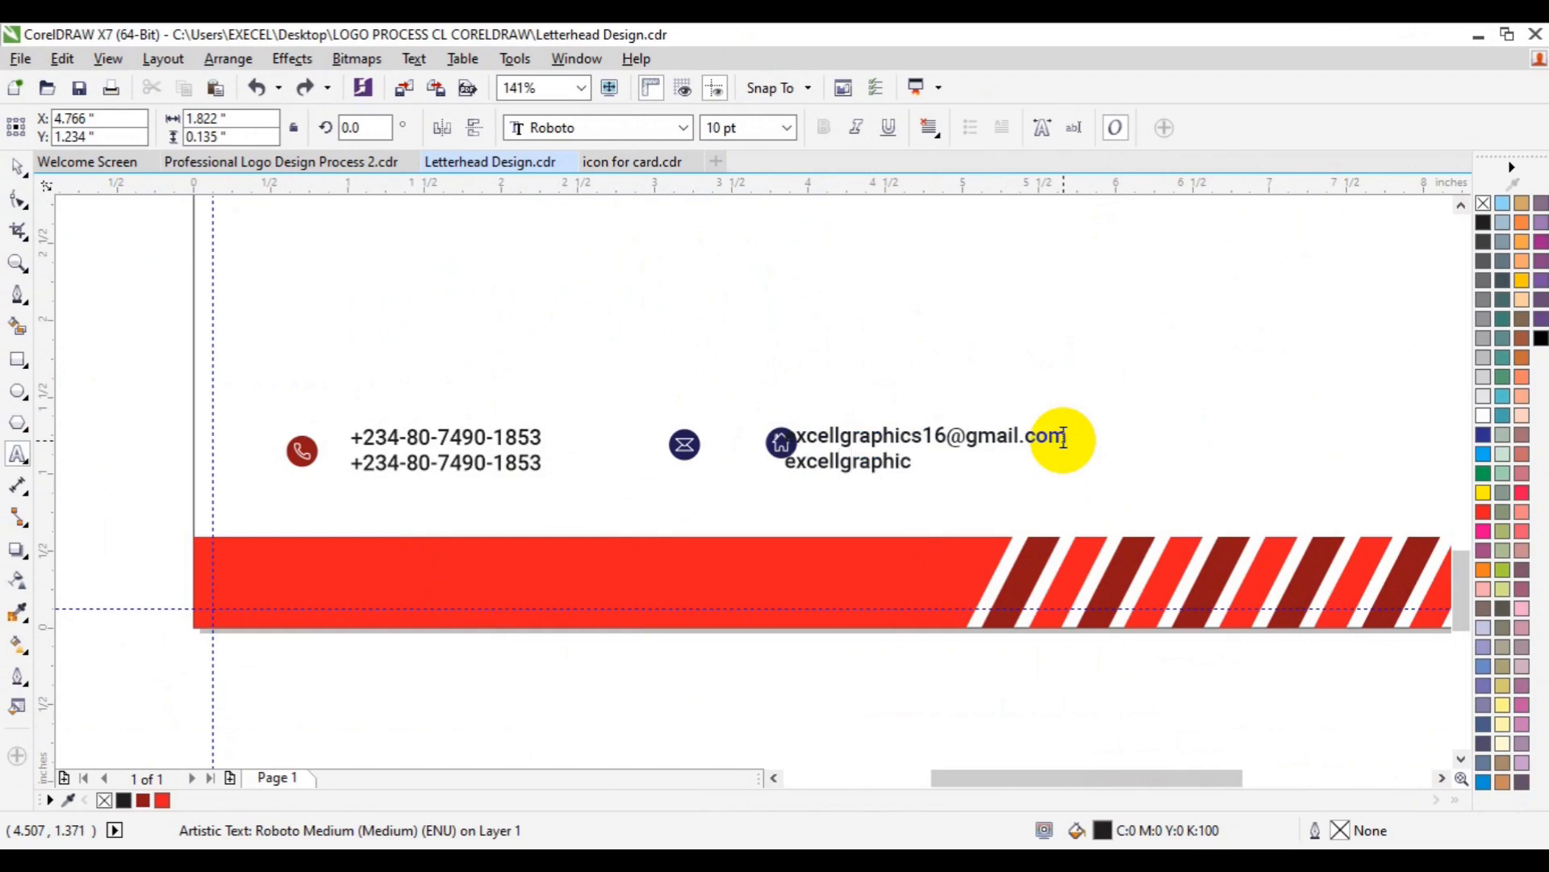
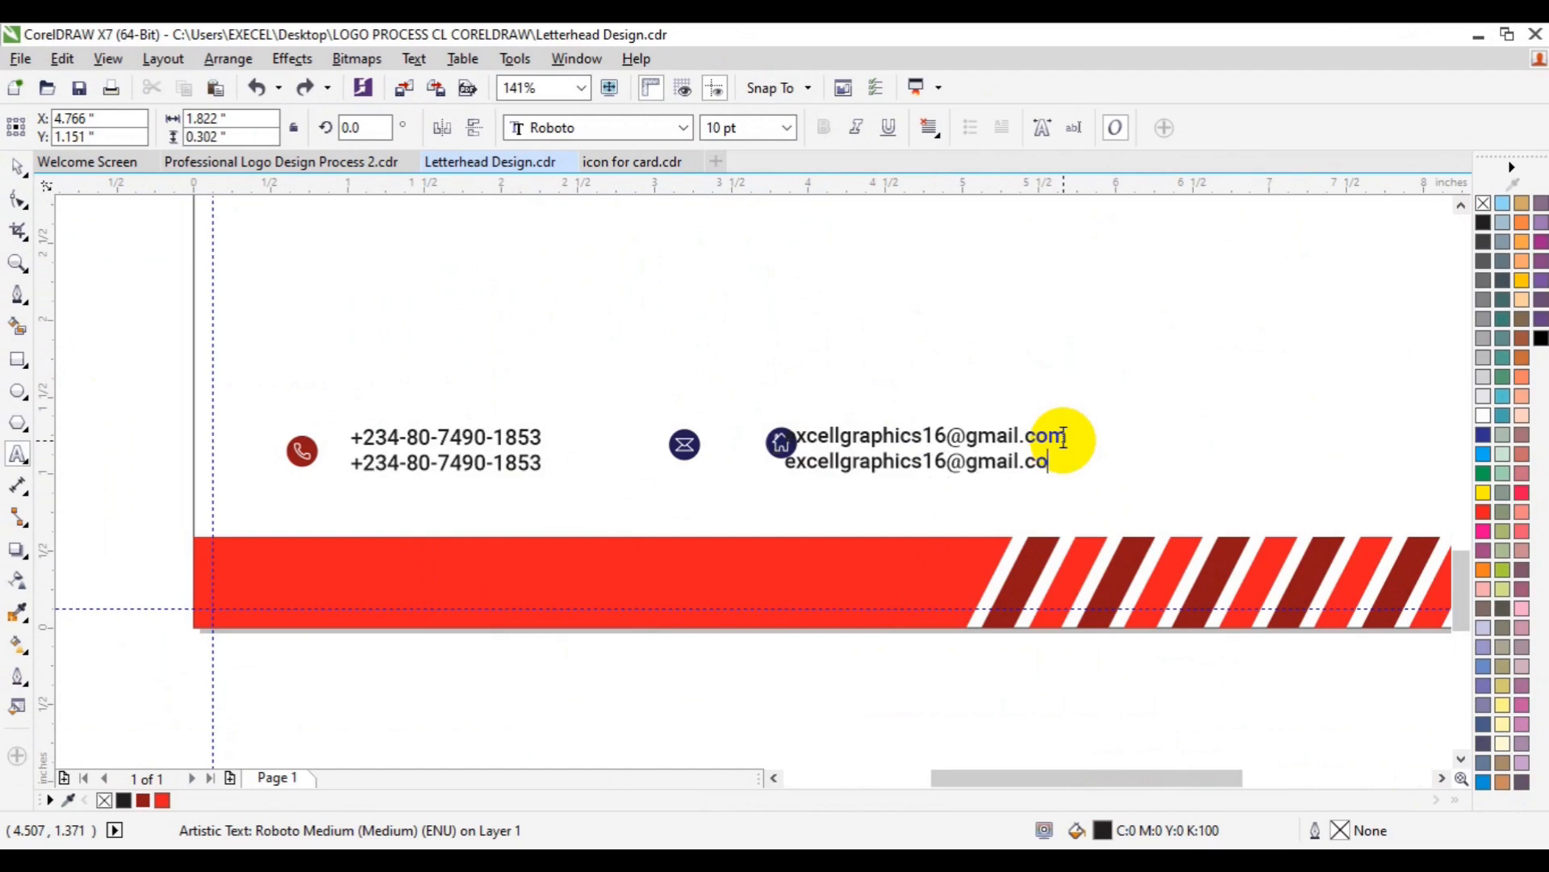
left_click(396, 432)
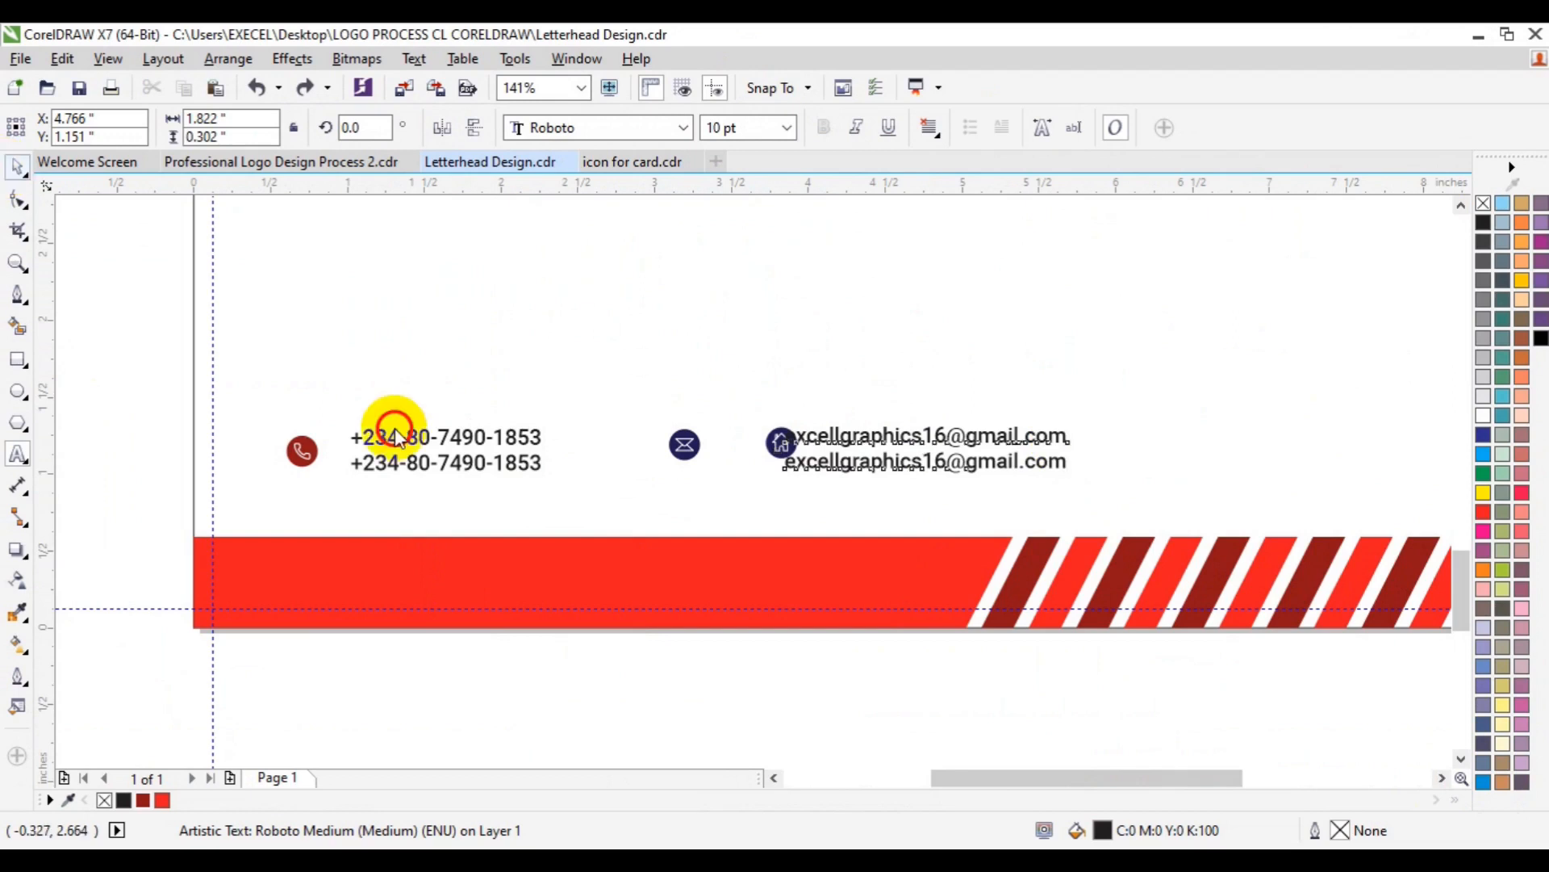
- Vertically align the e-mail text with the envelope icon and shift them right
key("ctrl+space")
left_click(692, 462)
left_click(692, 462, "shift")
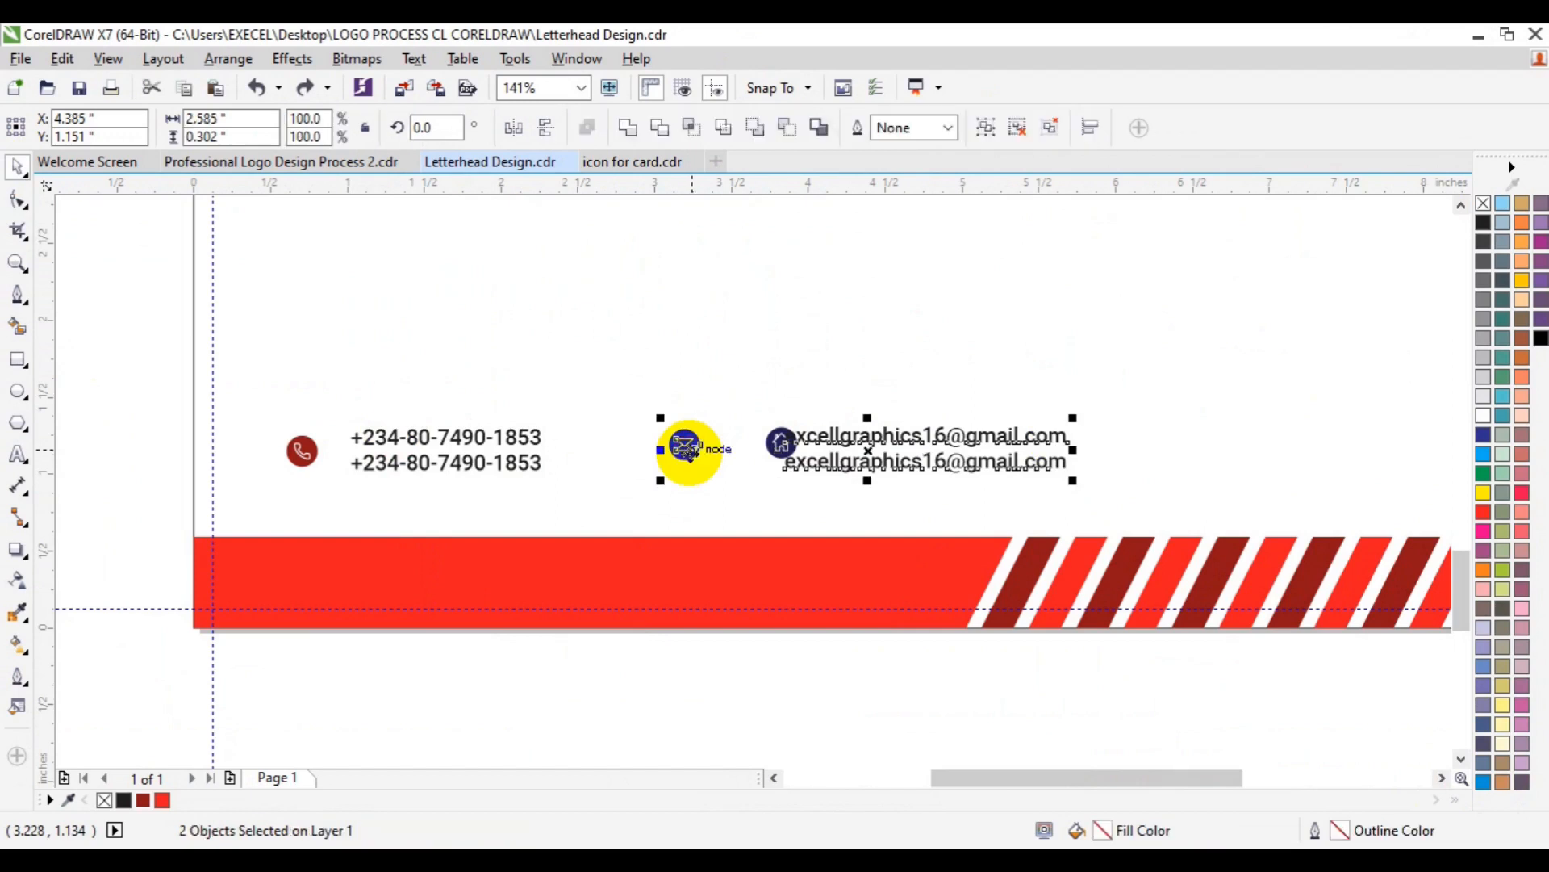
key("e")
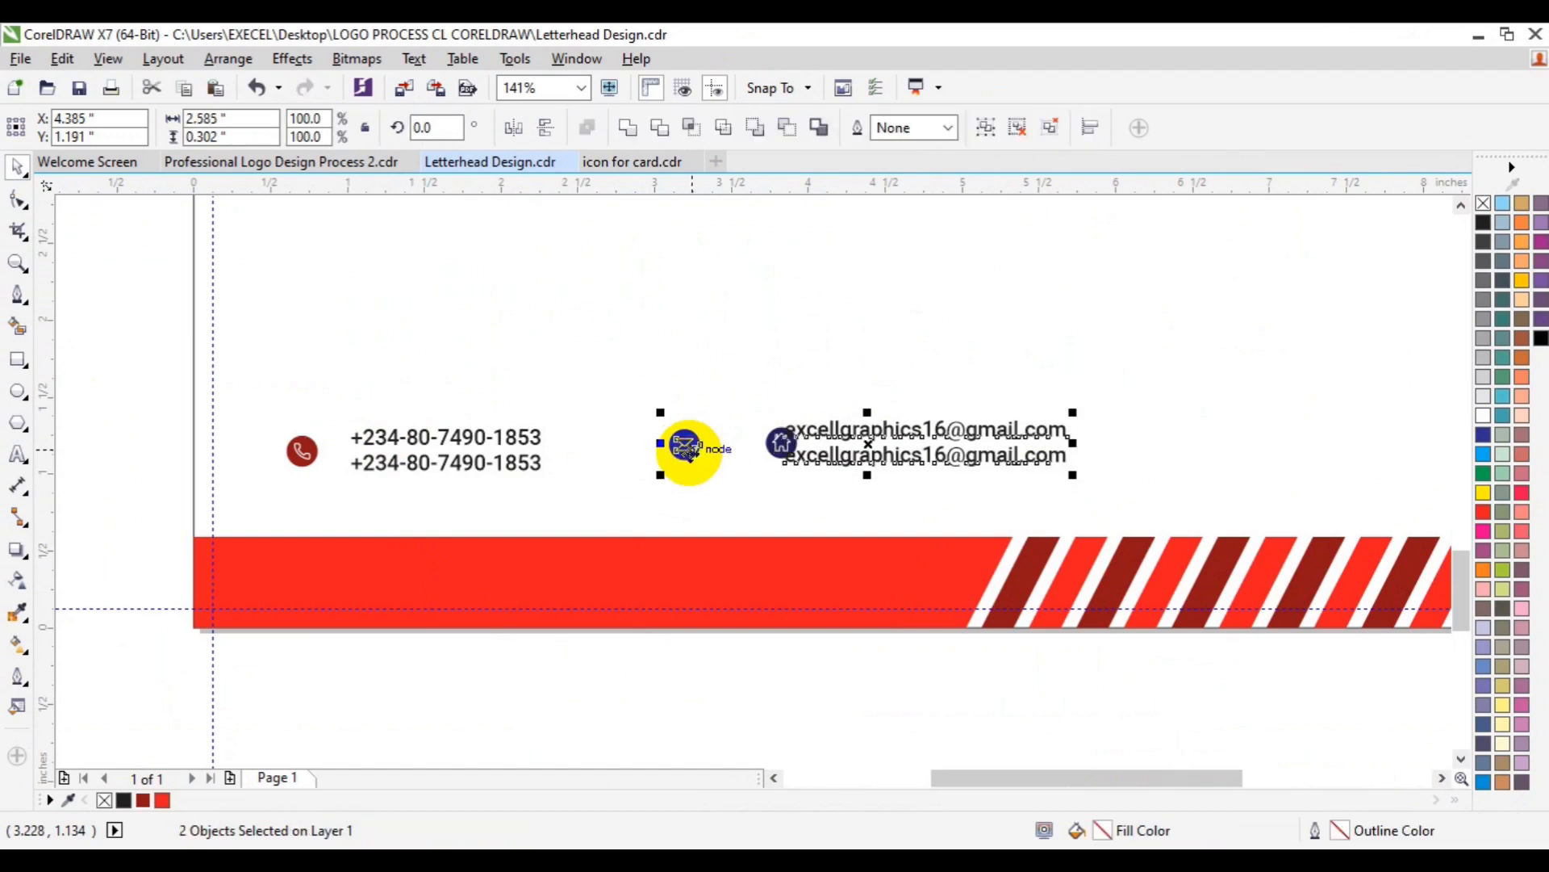
left_click_drag(941, 448, 1215, 441)
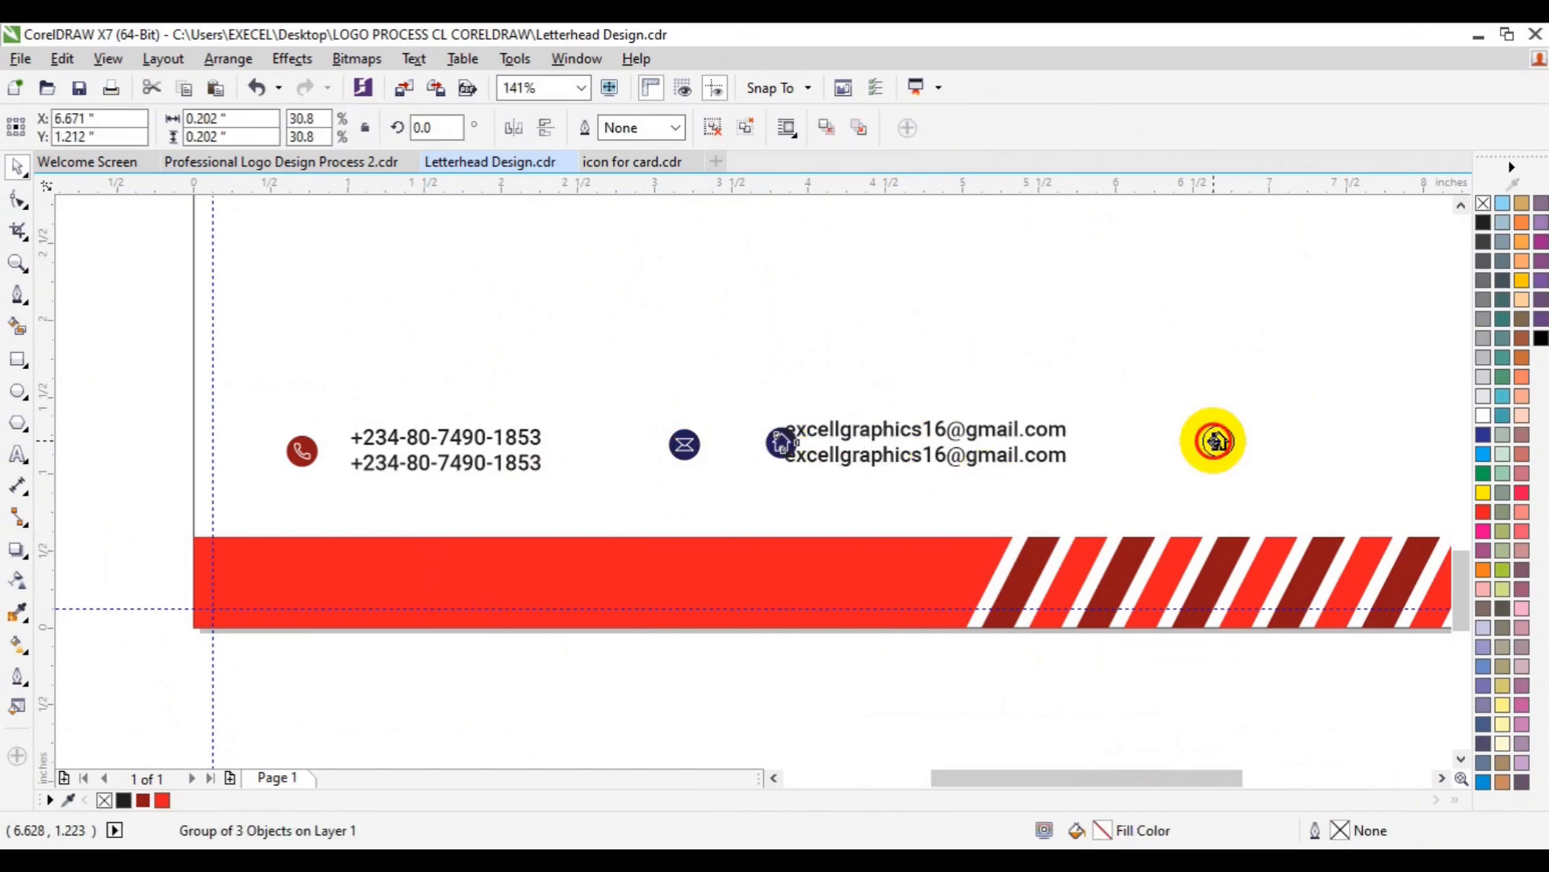
- Place the envelope icon just left of the e-mail lines and centre them vertically
left_click(686, 454)
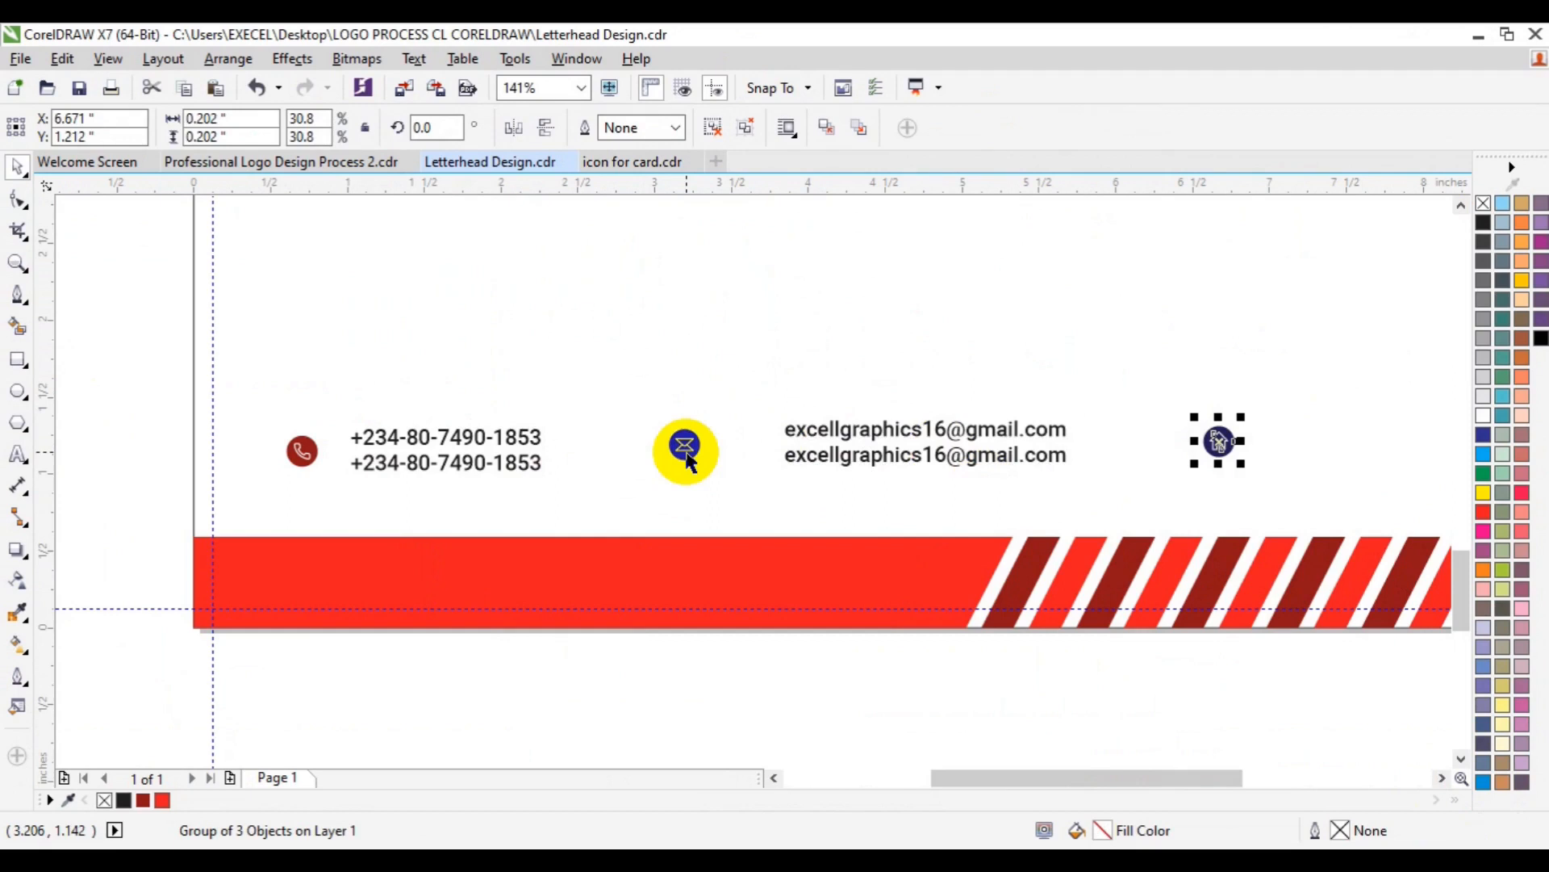
left_click_drag(686, 454, 694, 446)
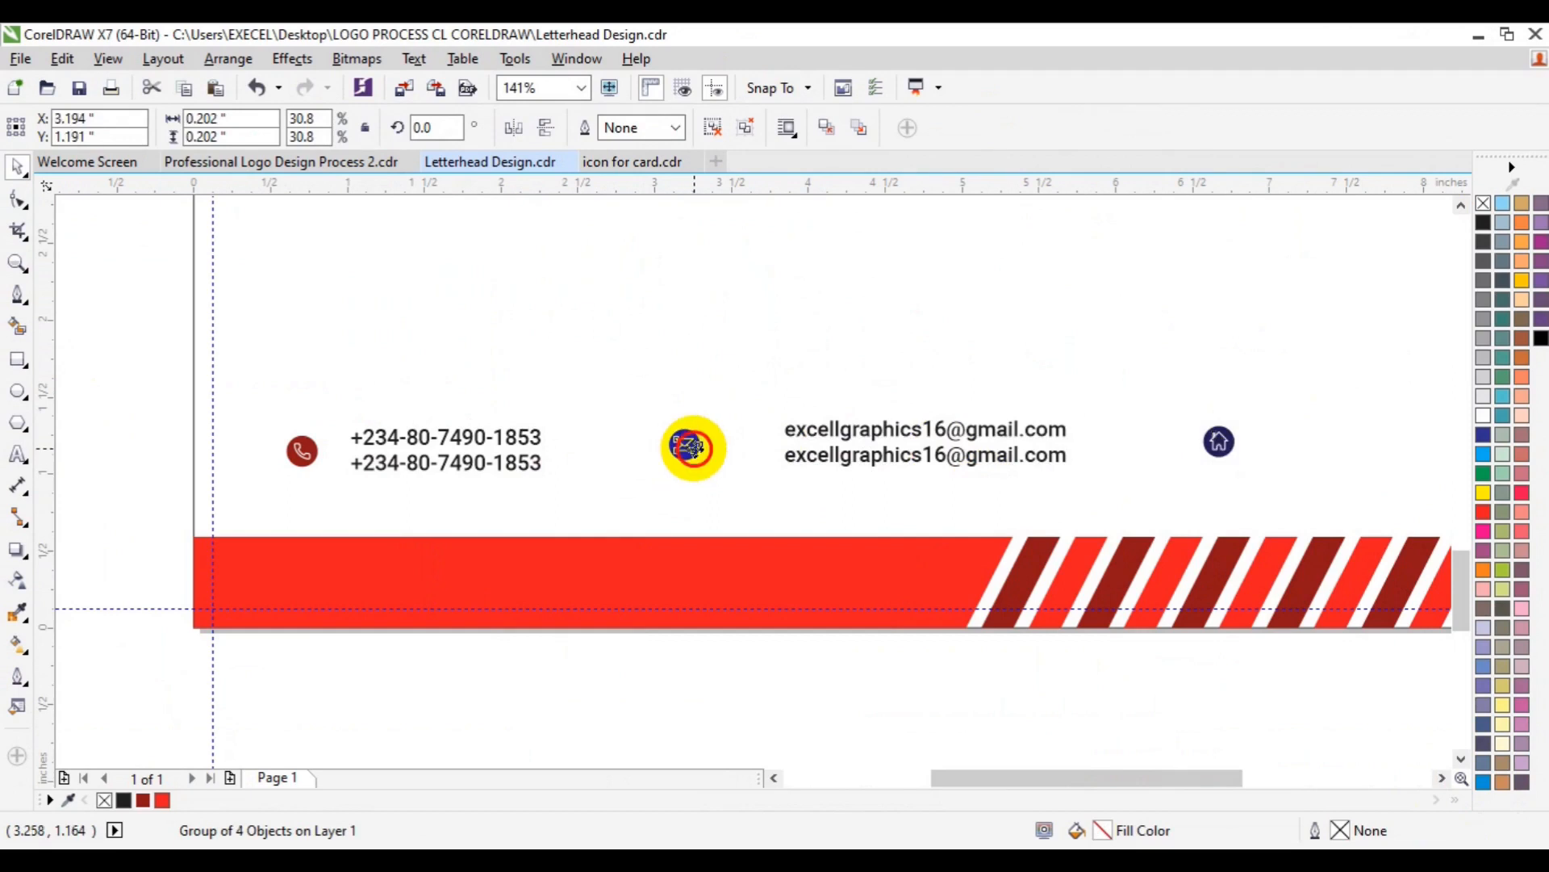
left_click_drag(692, 447, 623, 461)
left_click(883, 446)
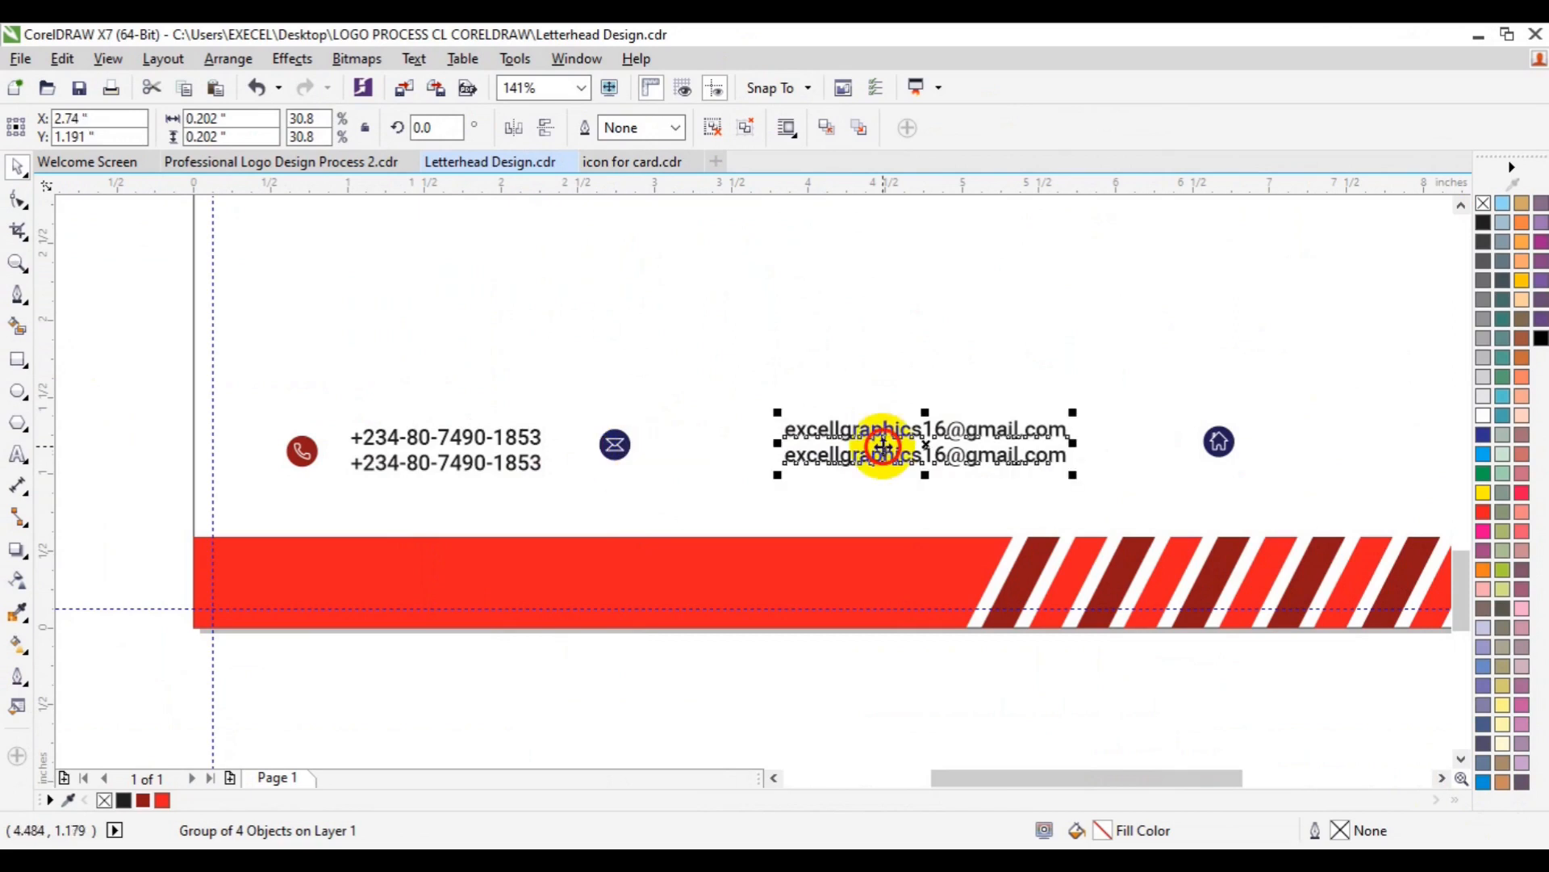
left_click_drag(883, 446, 765, 451)
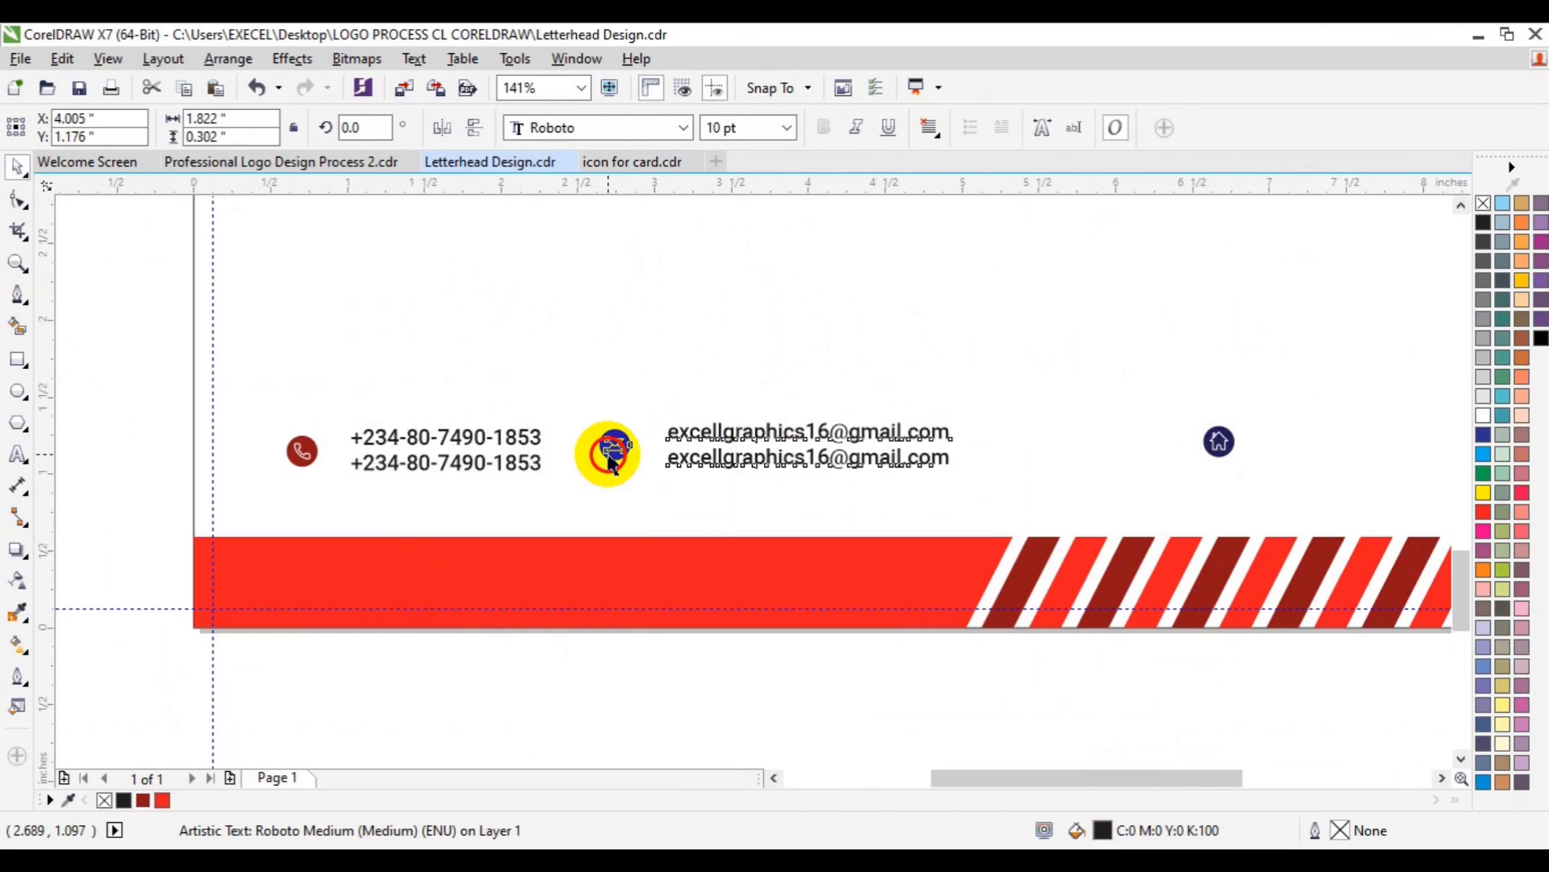
left_click(611, 464, "shift")
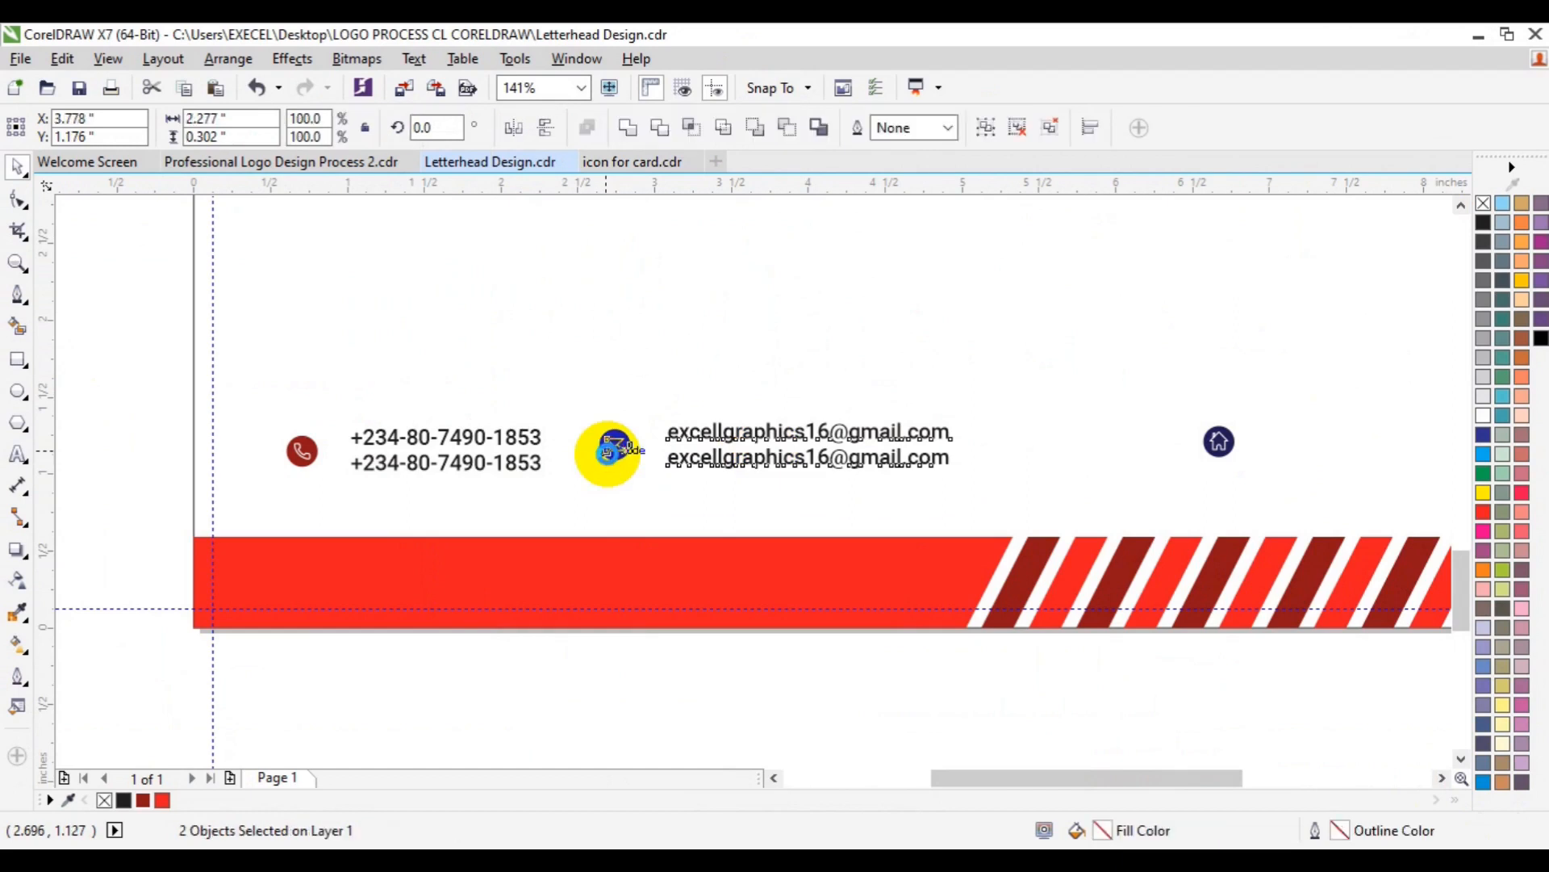
key("e")
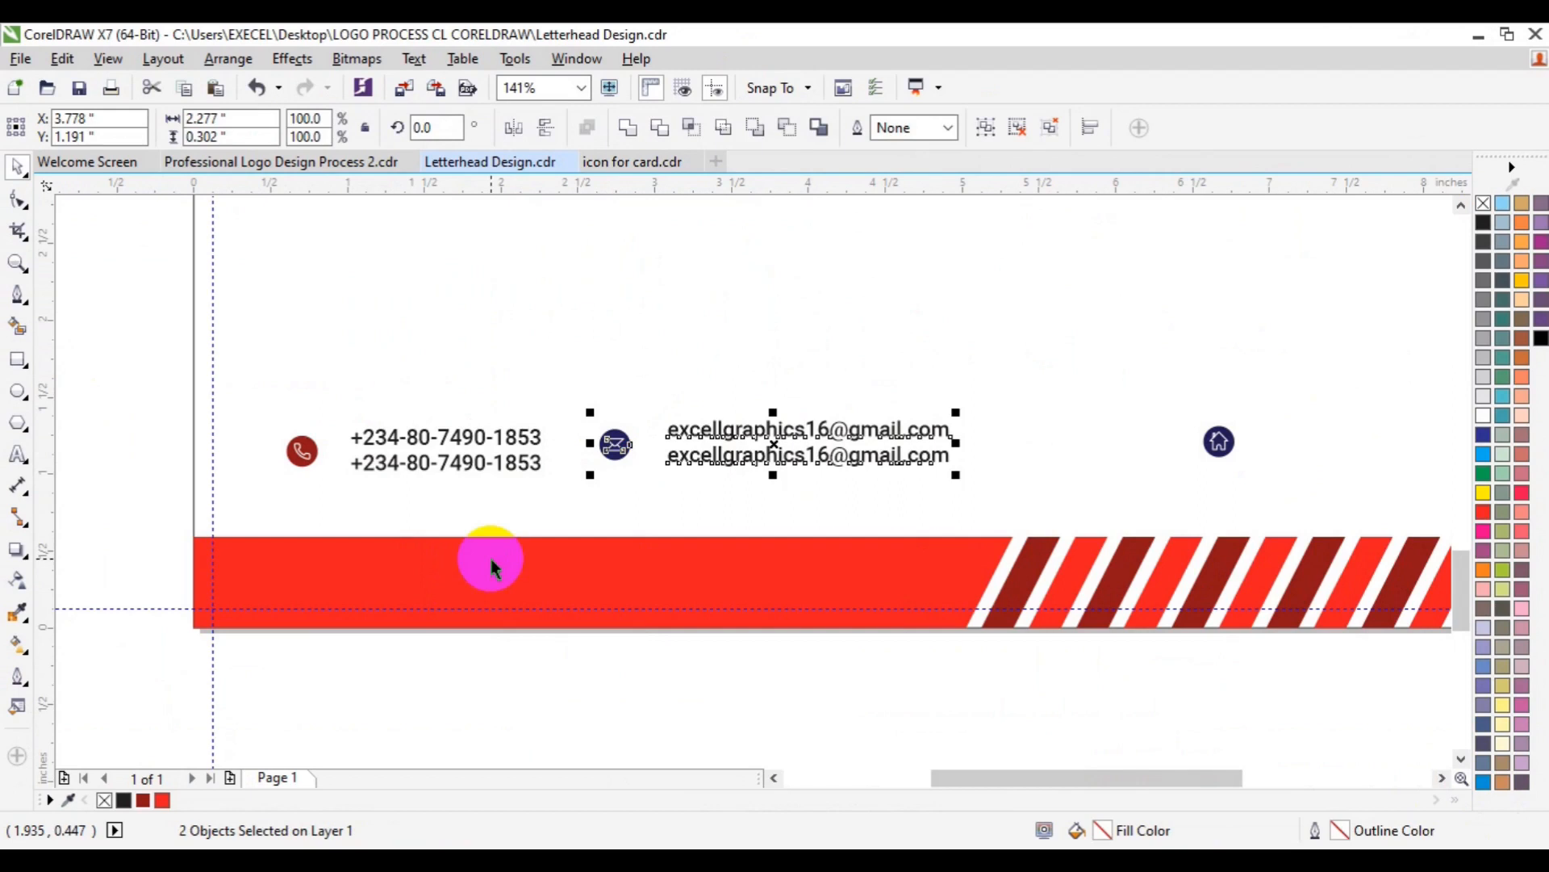
- Group the envelope icon with the e-mail text and align it with the phone row
key("ctrl+g")
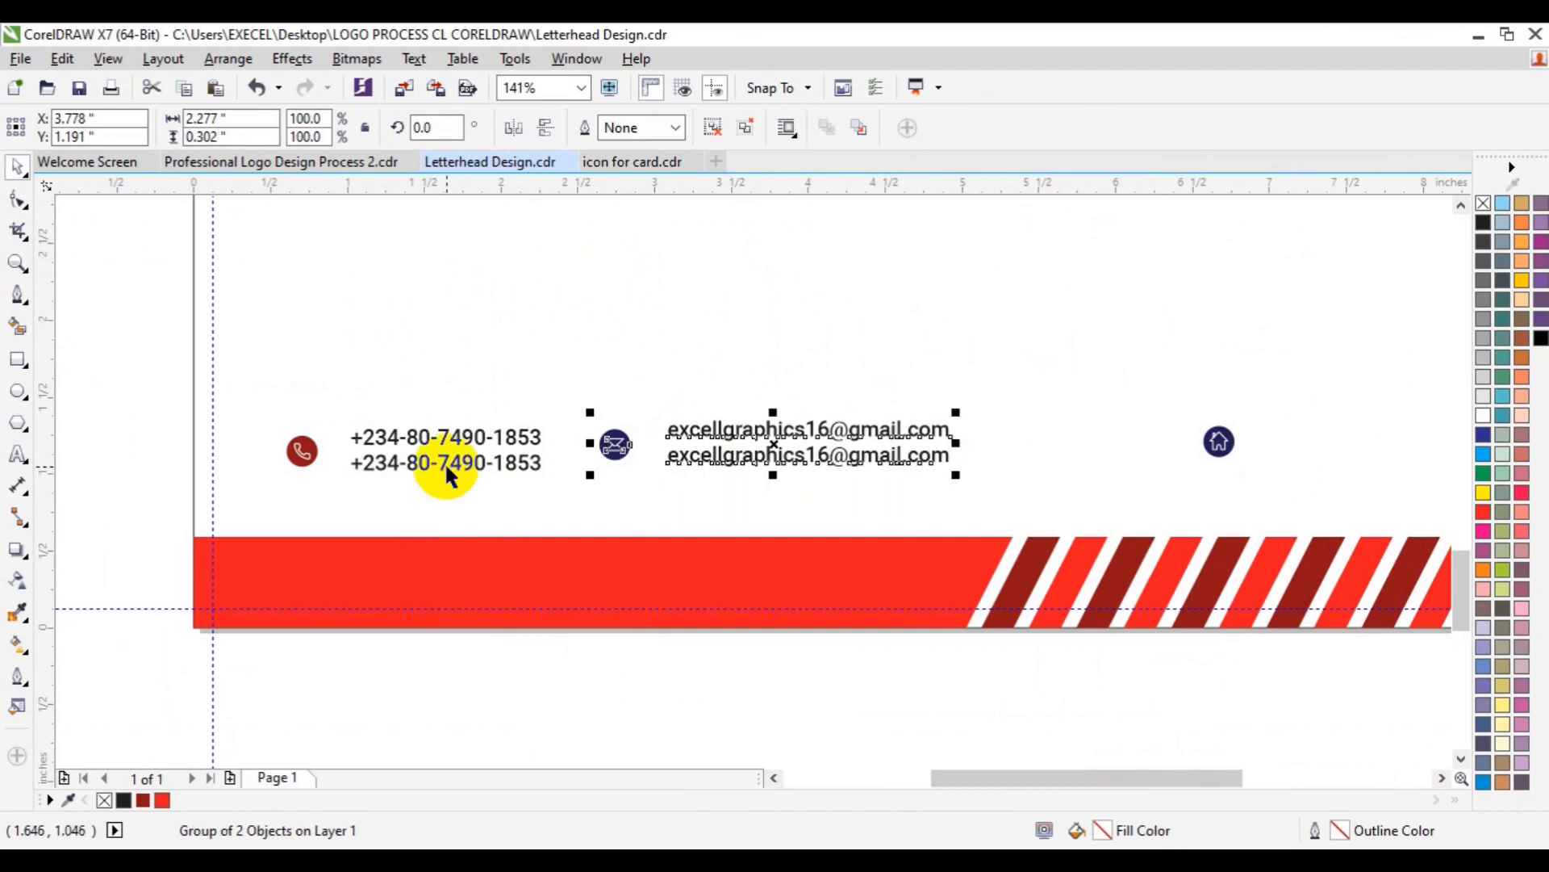
left_click(445, 467, "shift")
key("e")
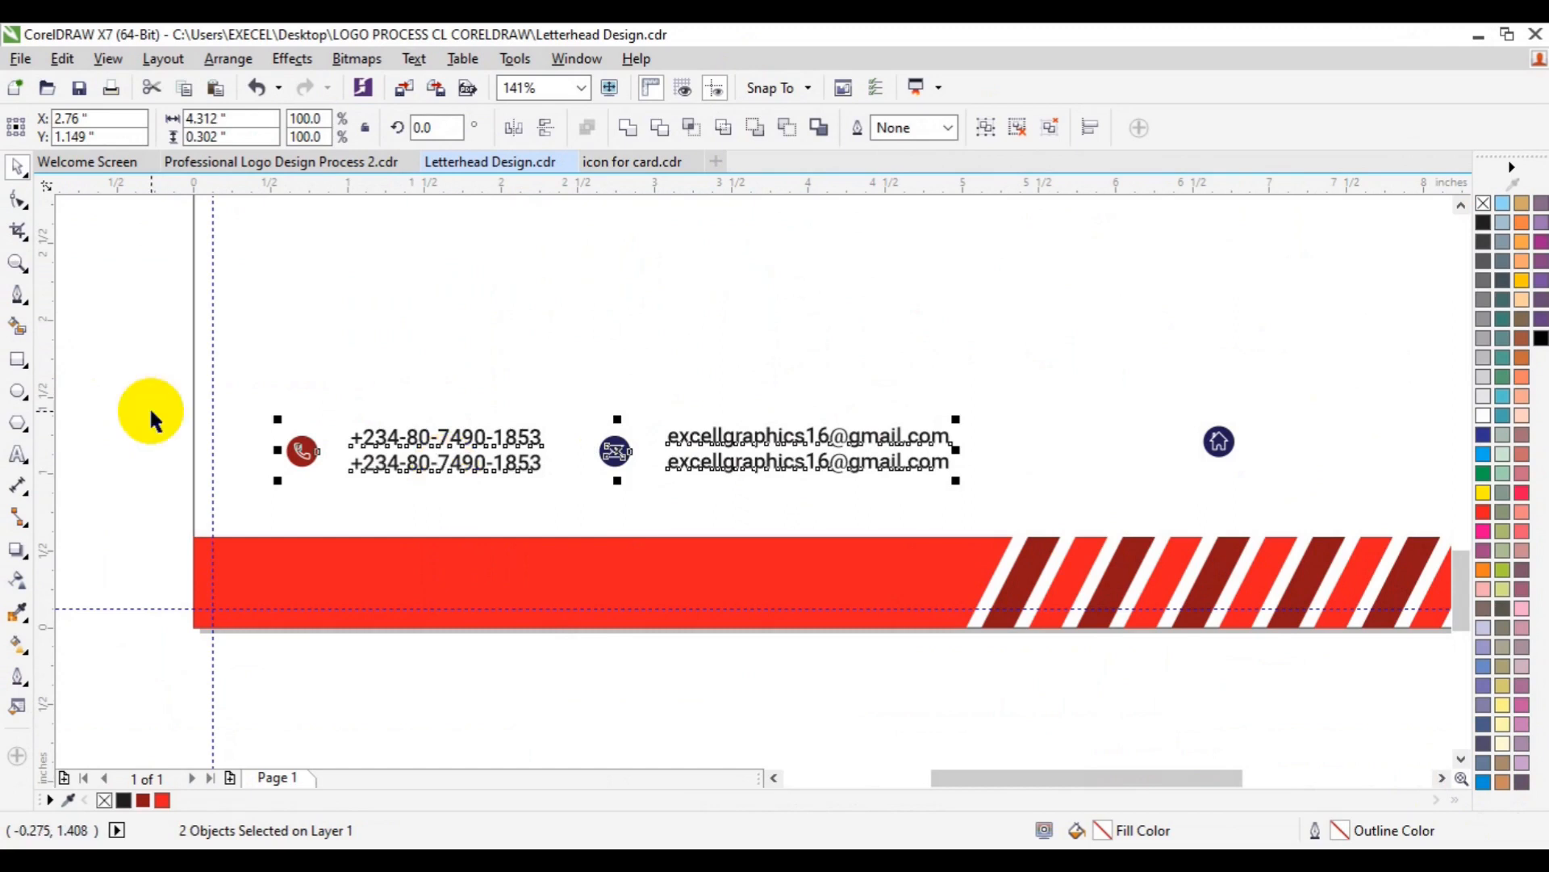
left_click(621, 457)
- Fill the envelope icon's circle with the palette's dark red
left_click(720, 129)
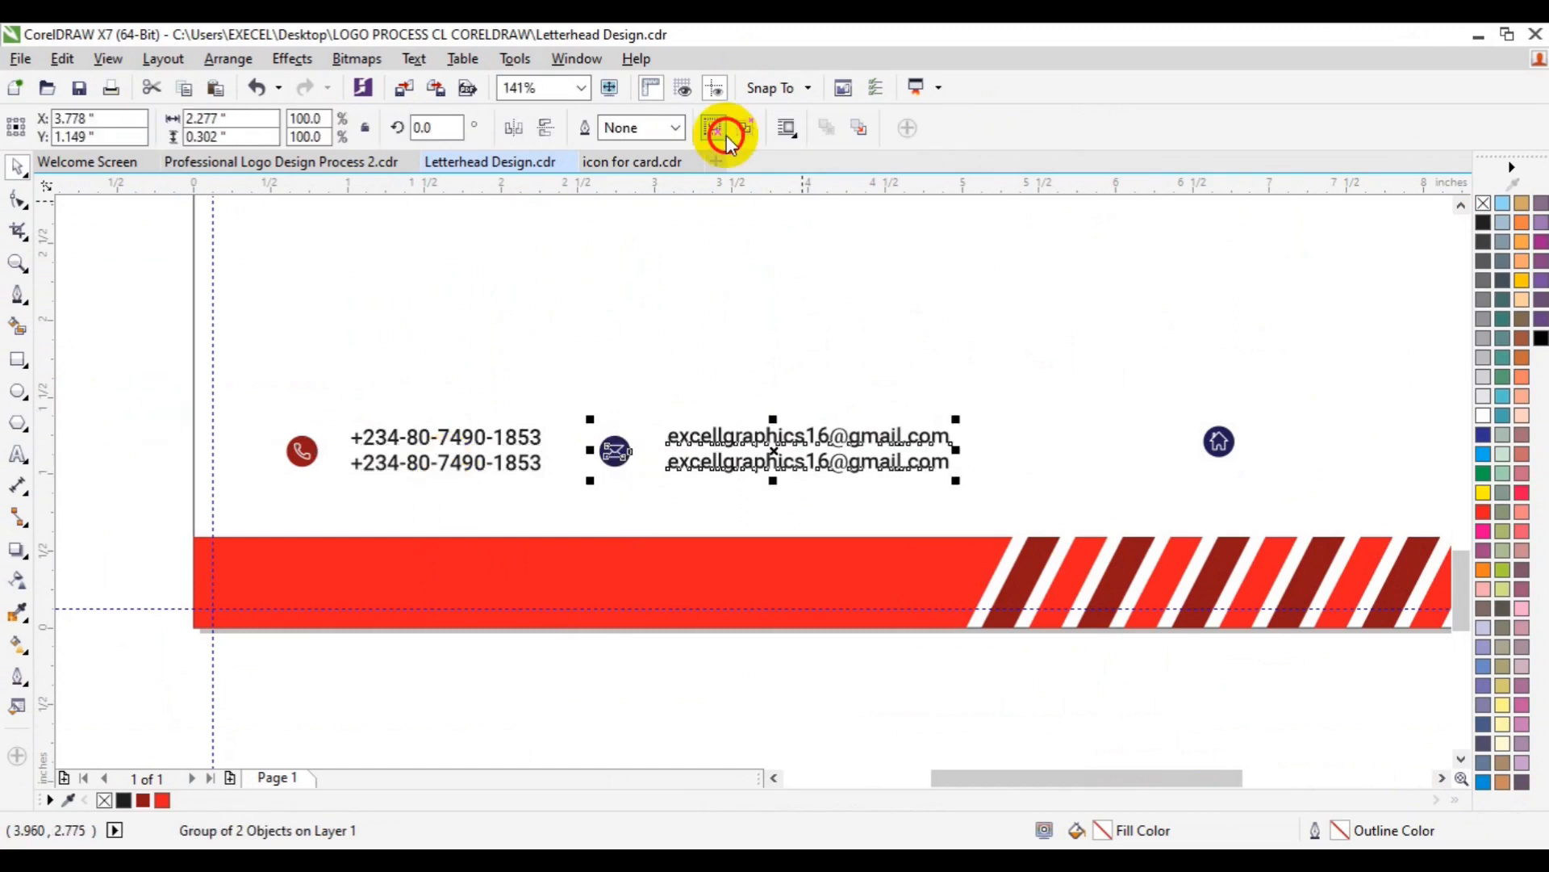
left_click(611, 471)
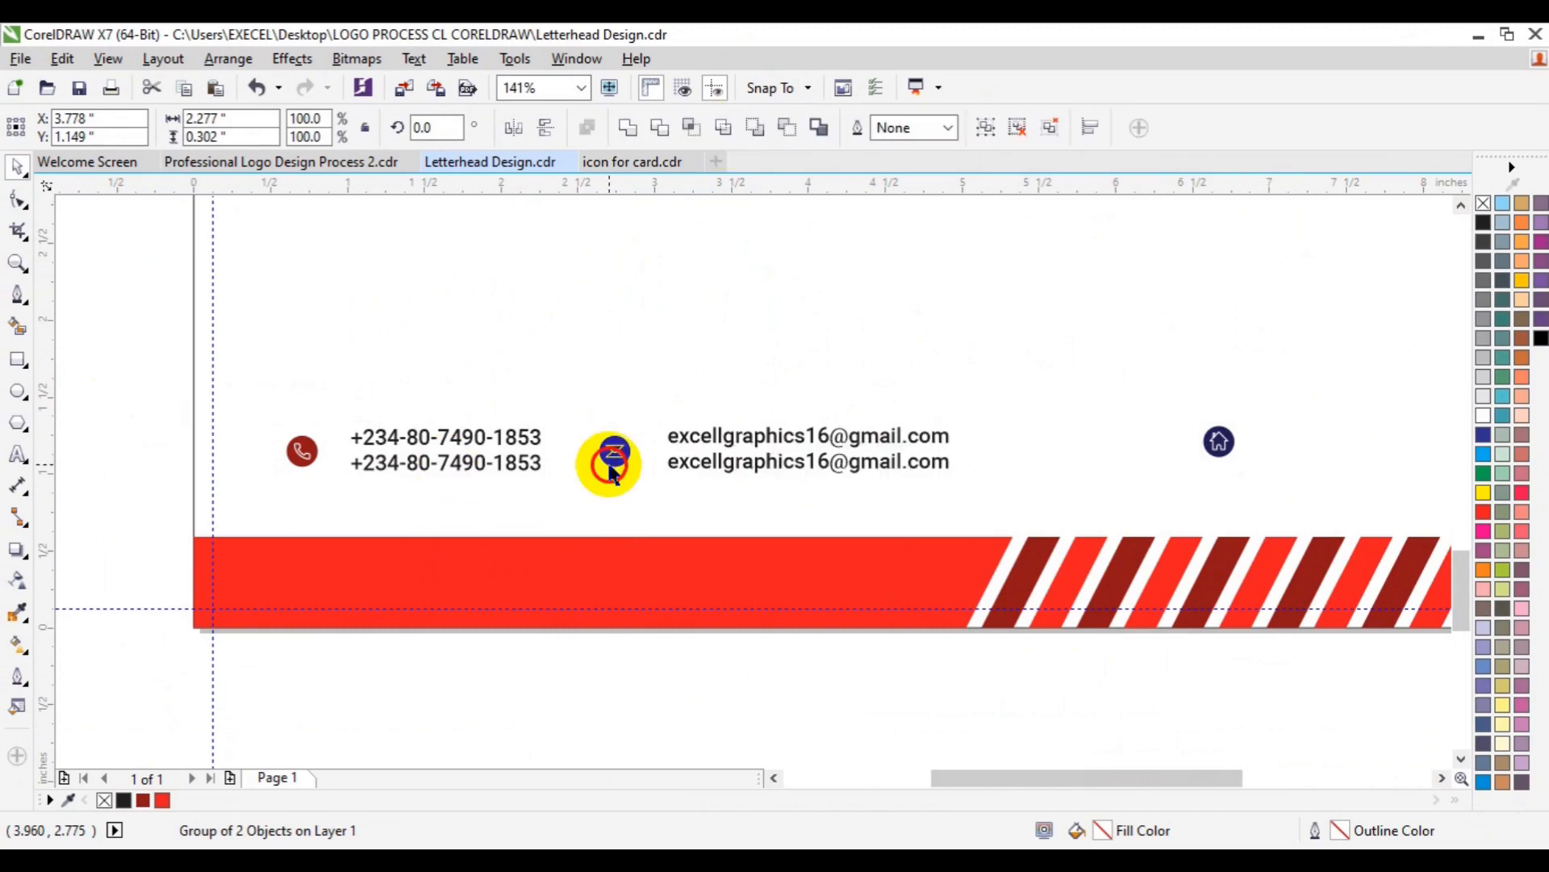
left_click(613, 463, "ctrl")
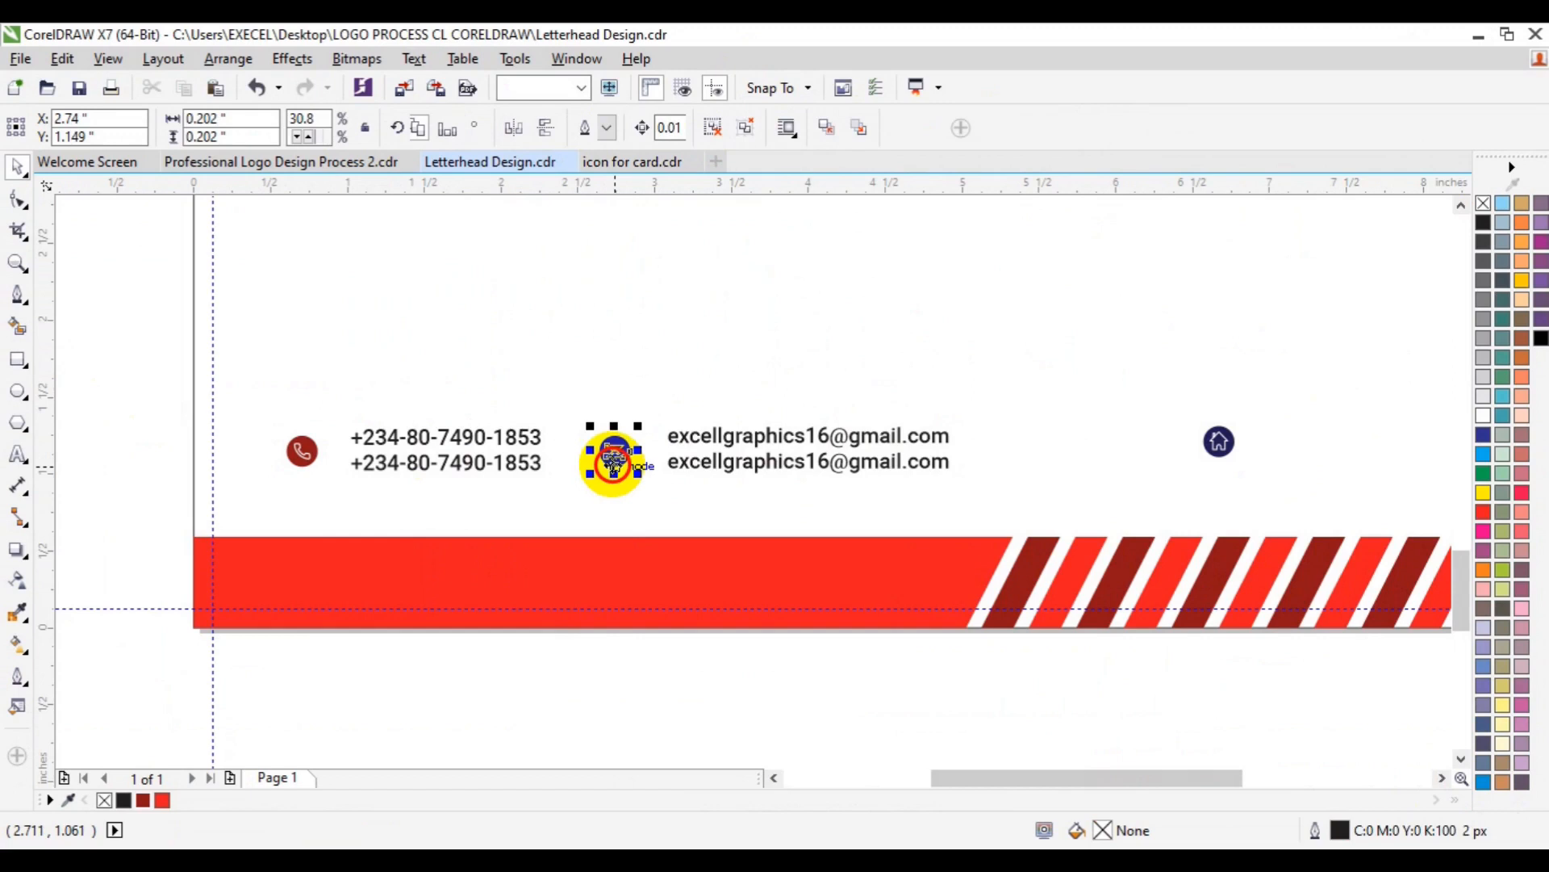
left_click(720, 129)
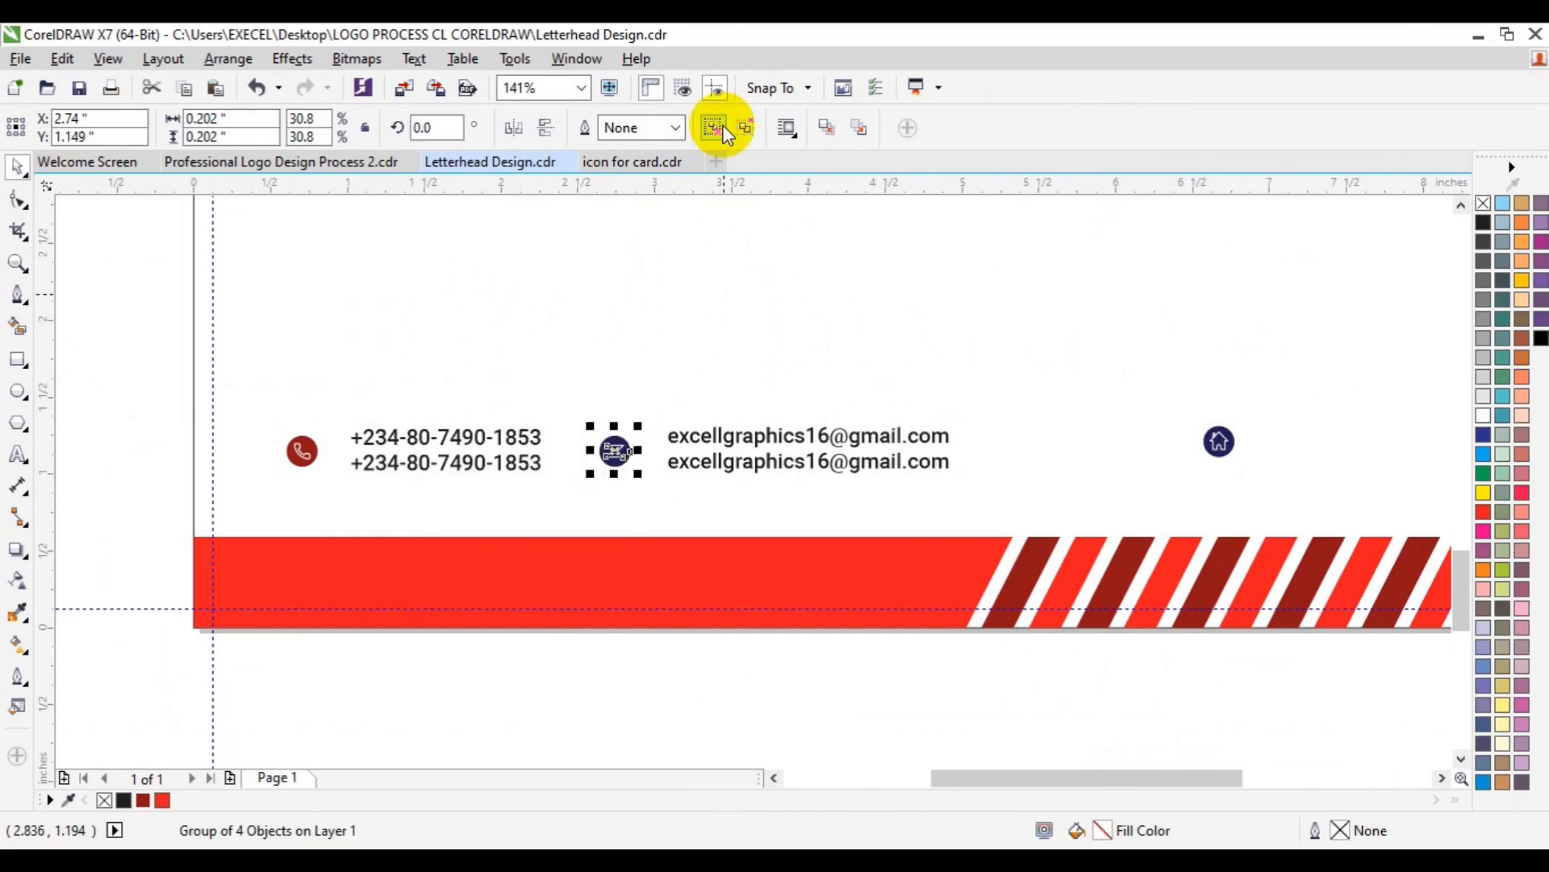
left_click(683, 752)
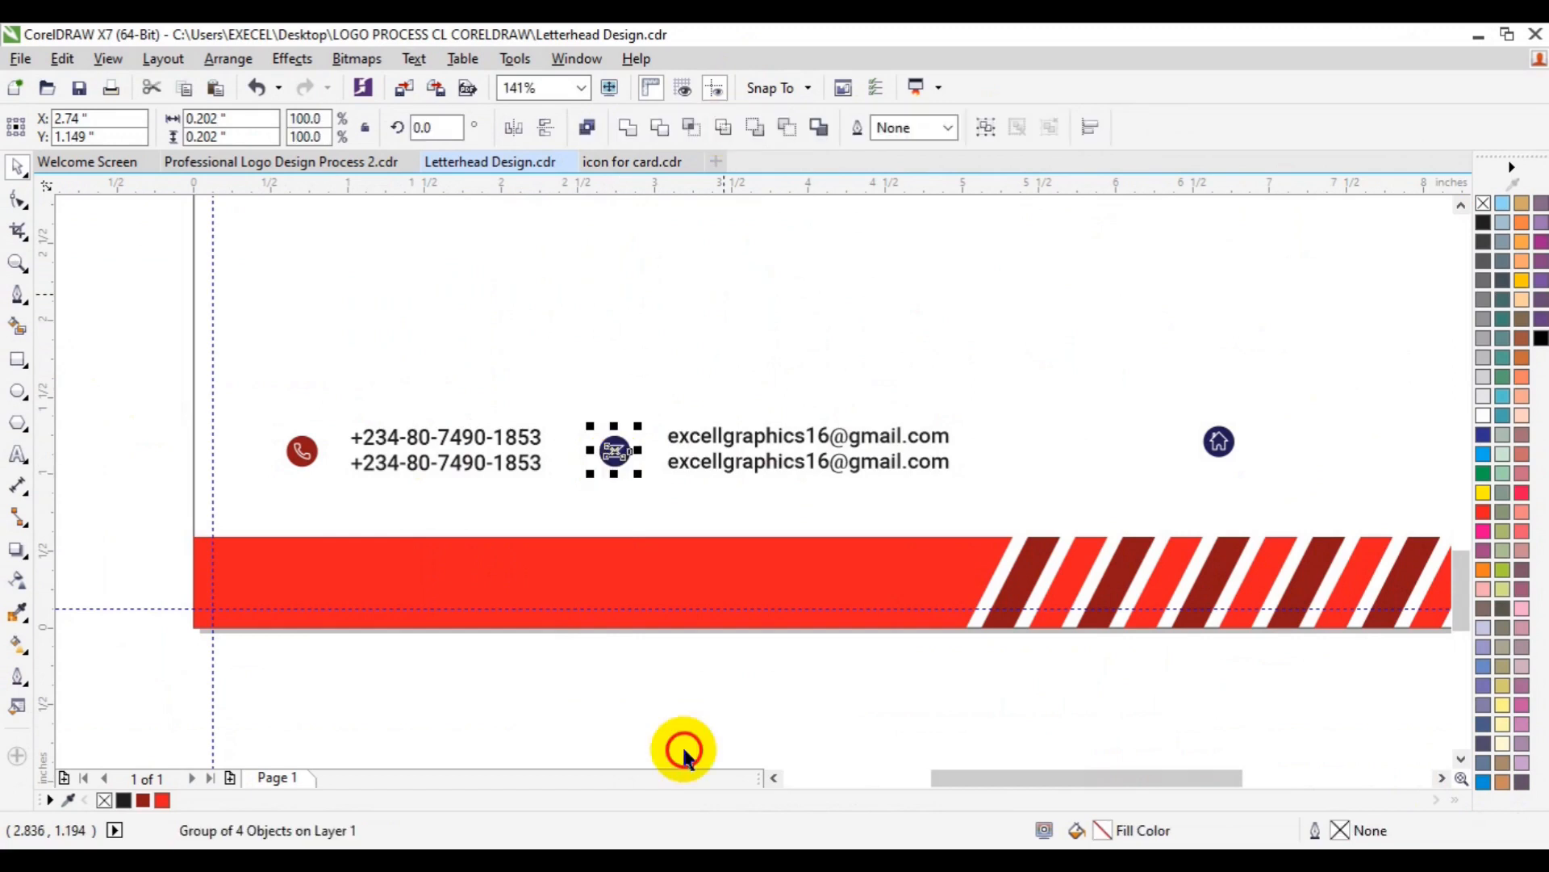
left_click(617, 466)
left_click(144, 802)
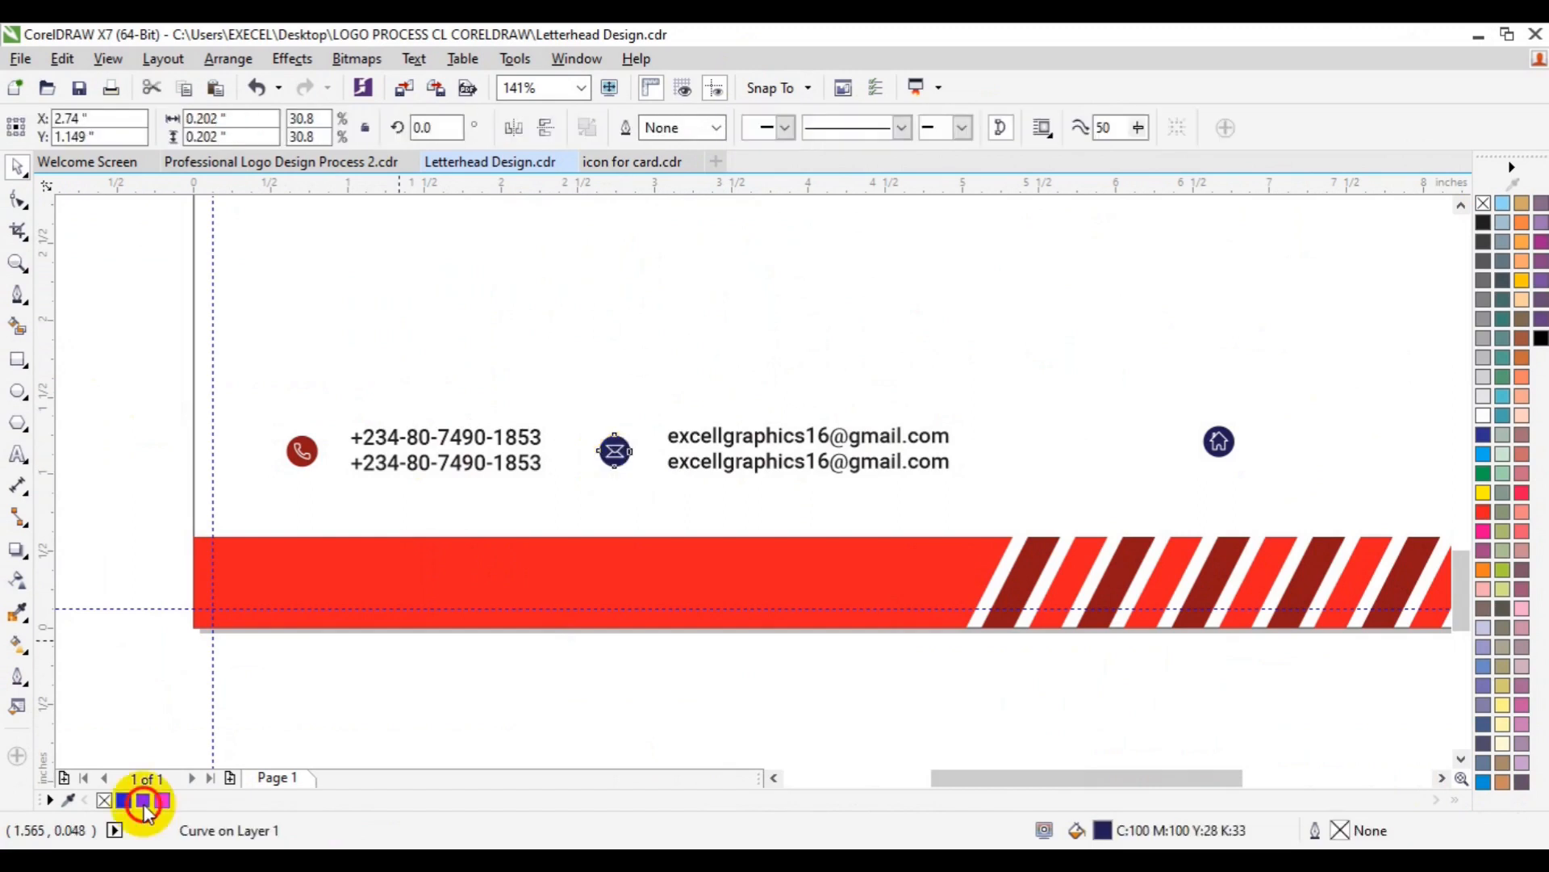
left_click(704, 706)
left_click_drag(674, 674, 581, 404)
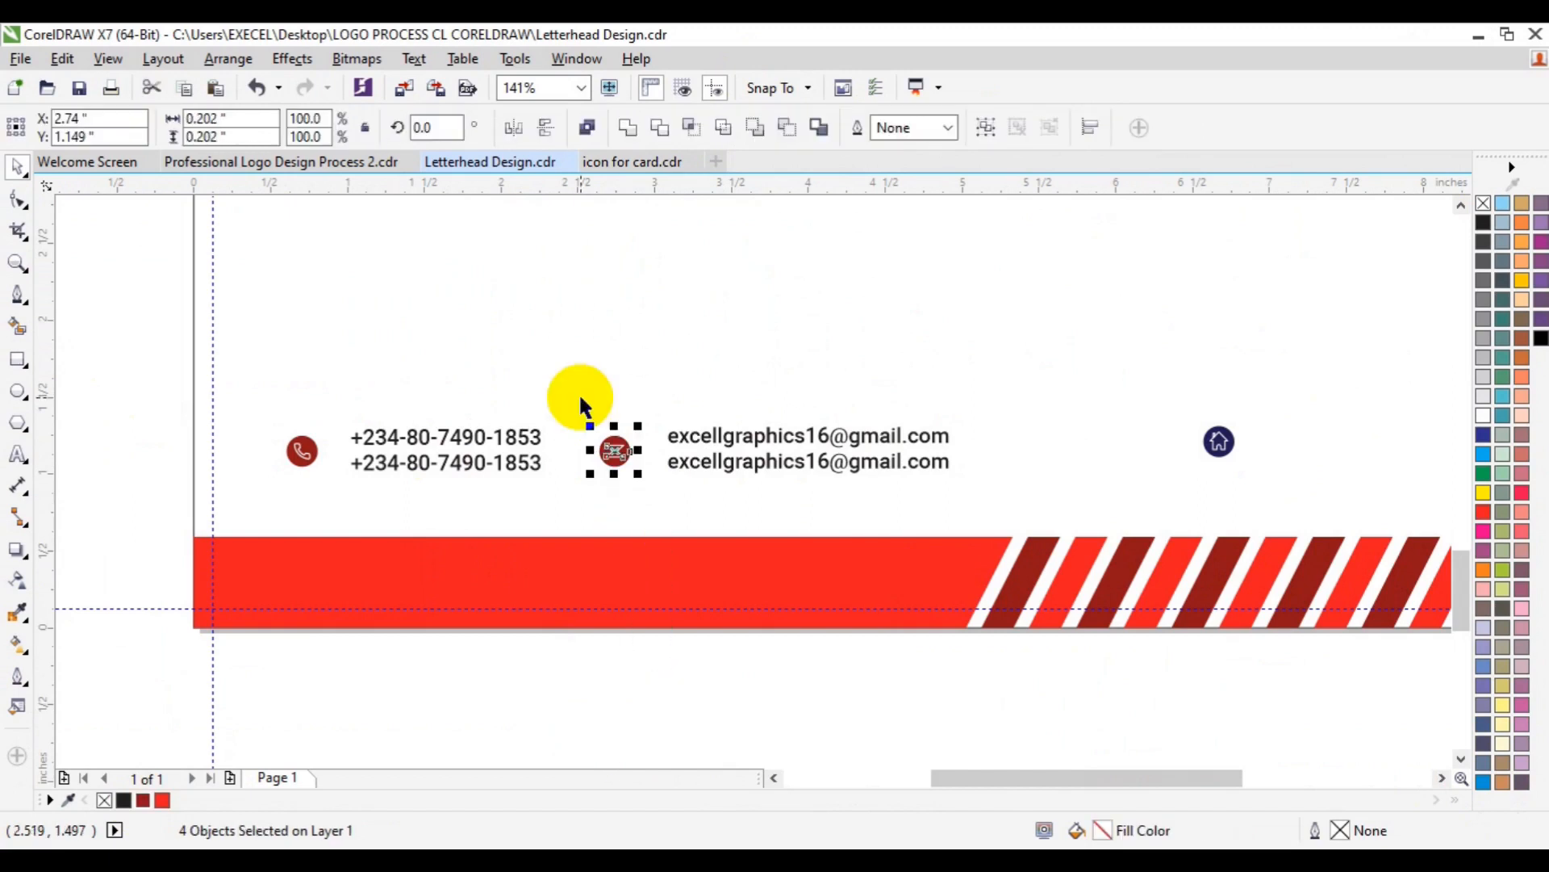
left_click(834, 463)
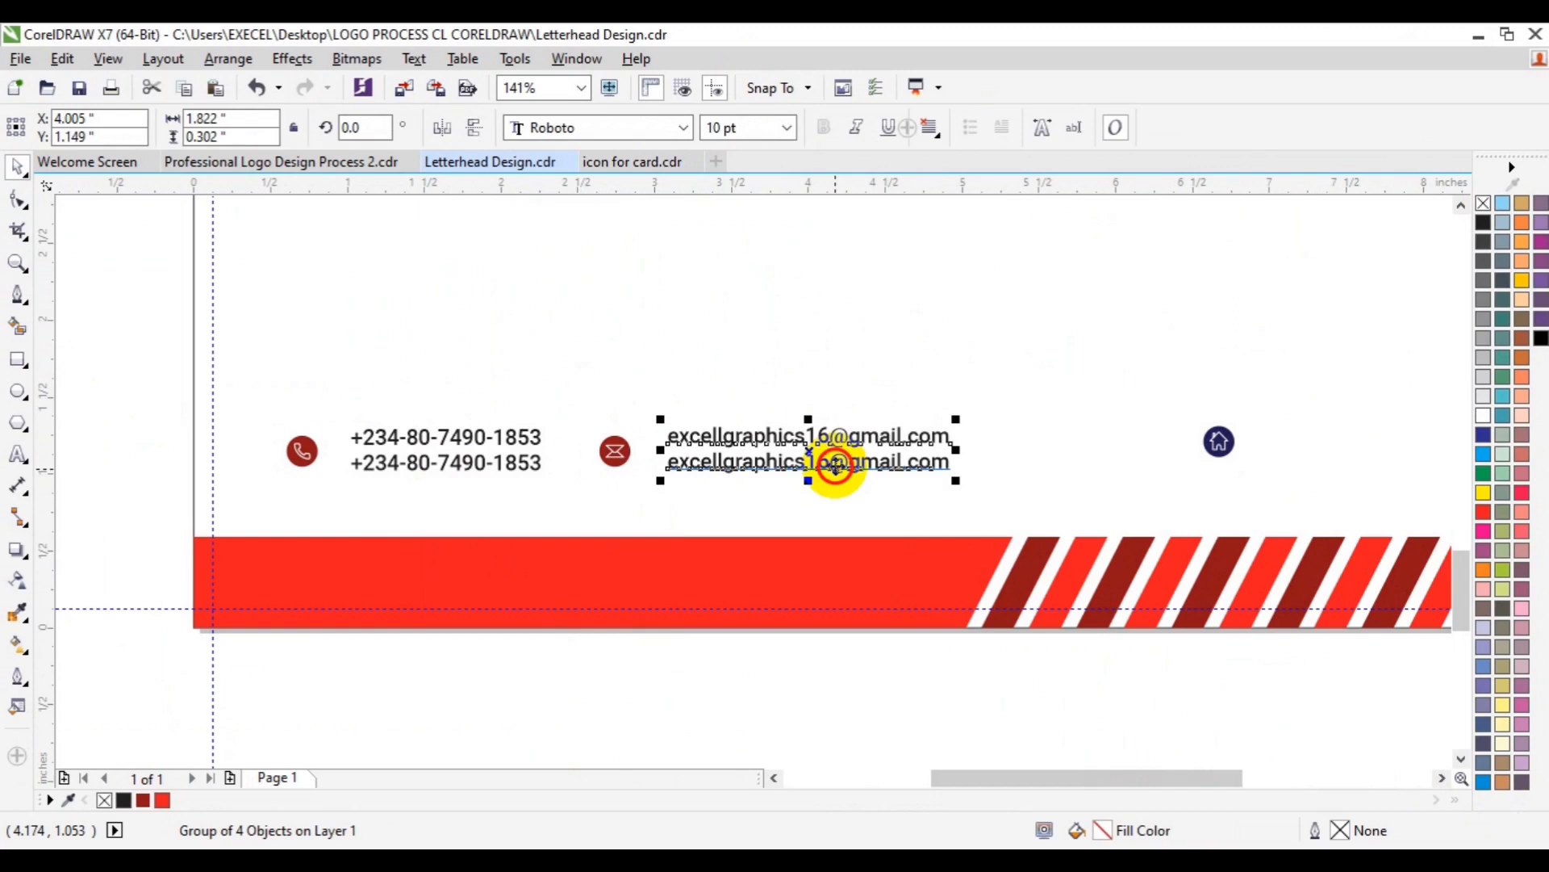
- Duplicate the e-mail text and move the copy beside the house icon
left_click(835, 465, "ctrl")
key("ctrl+d")
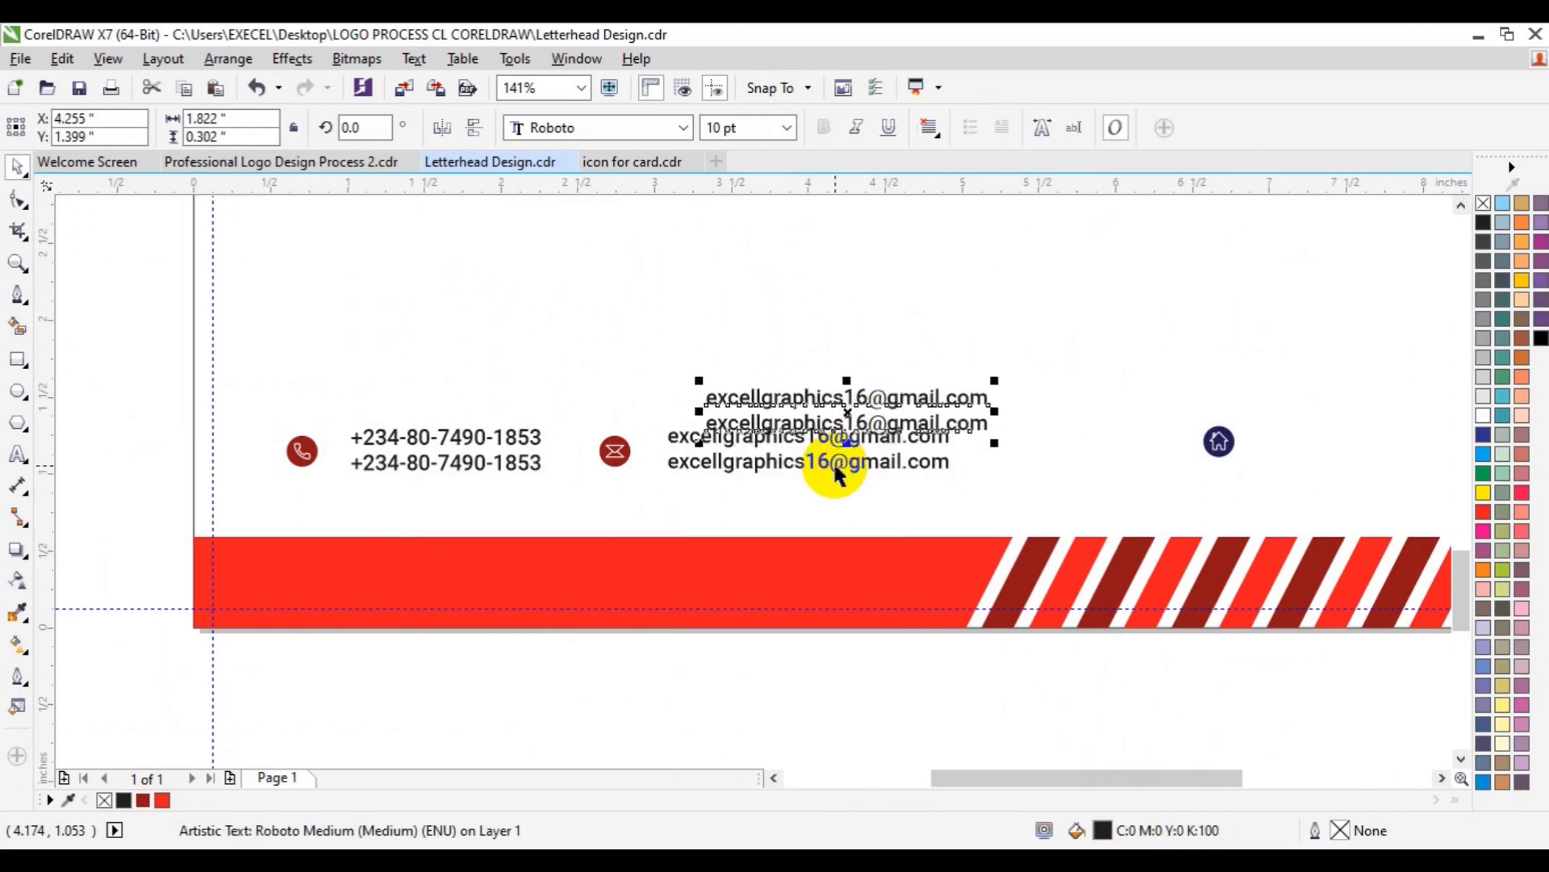
left_click_drag(849, 412, 1184, 451)
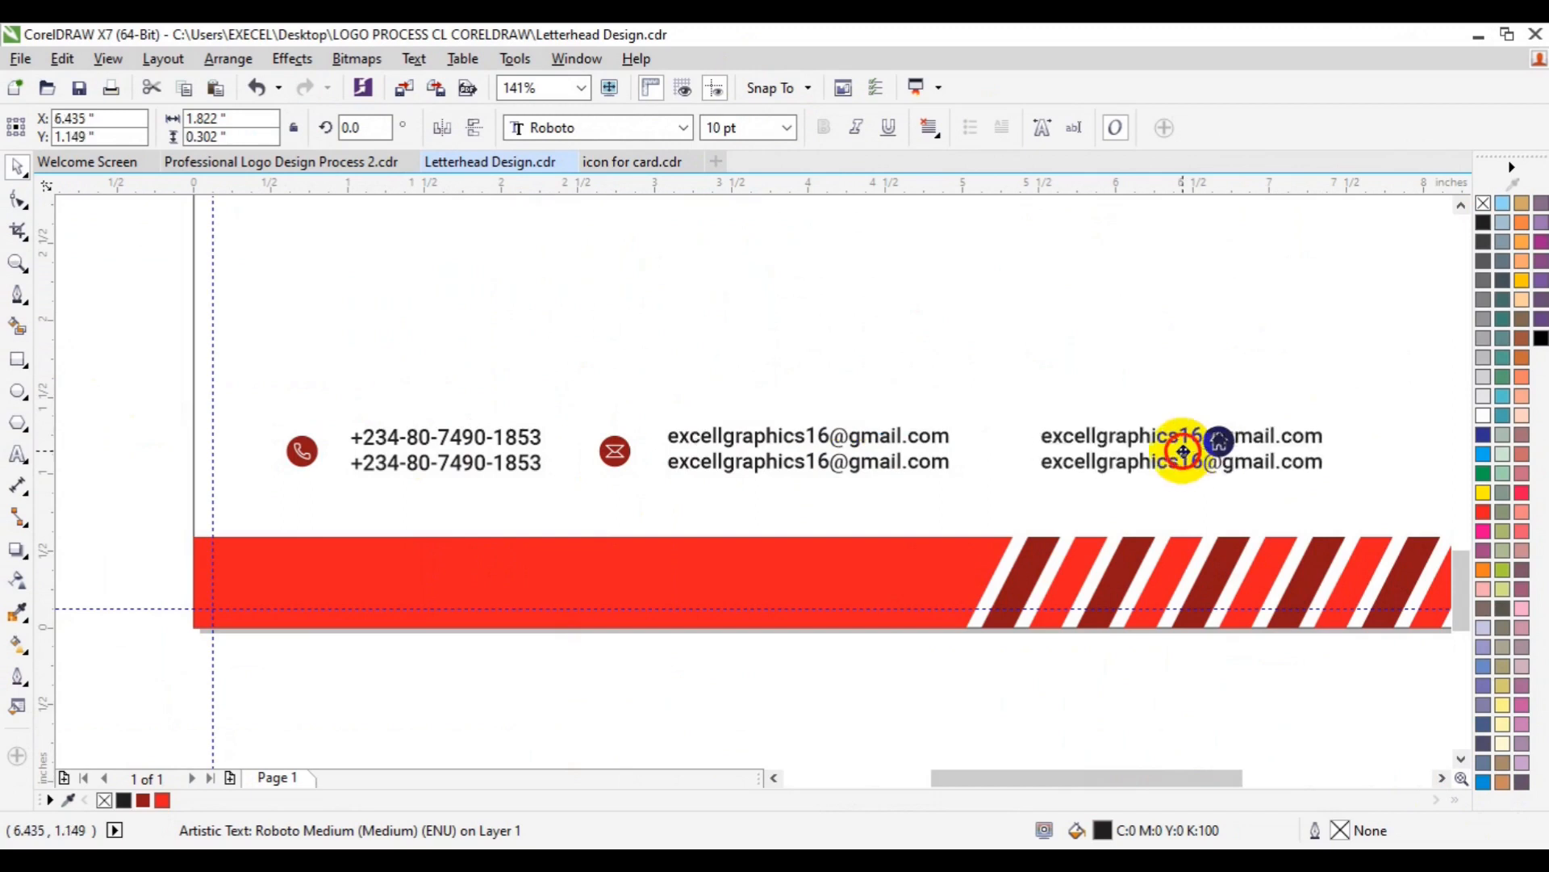
left_click_drag(1184, 451, 1178, 451)
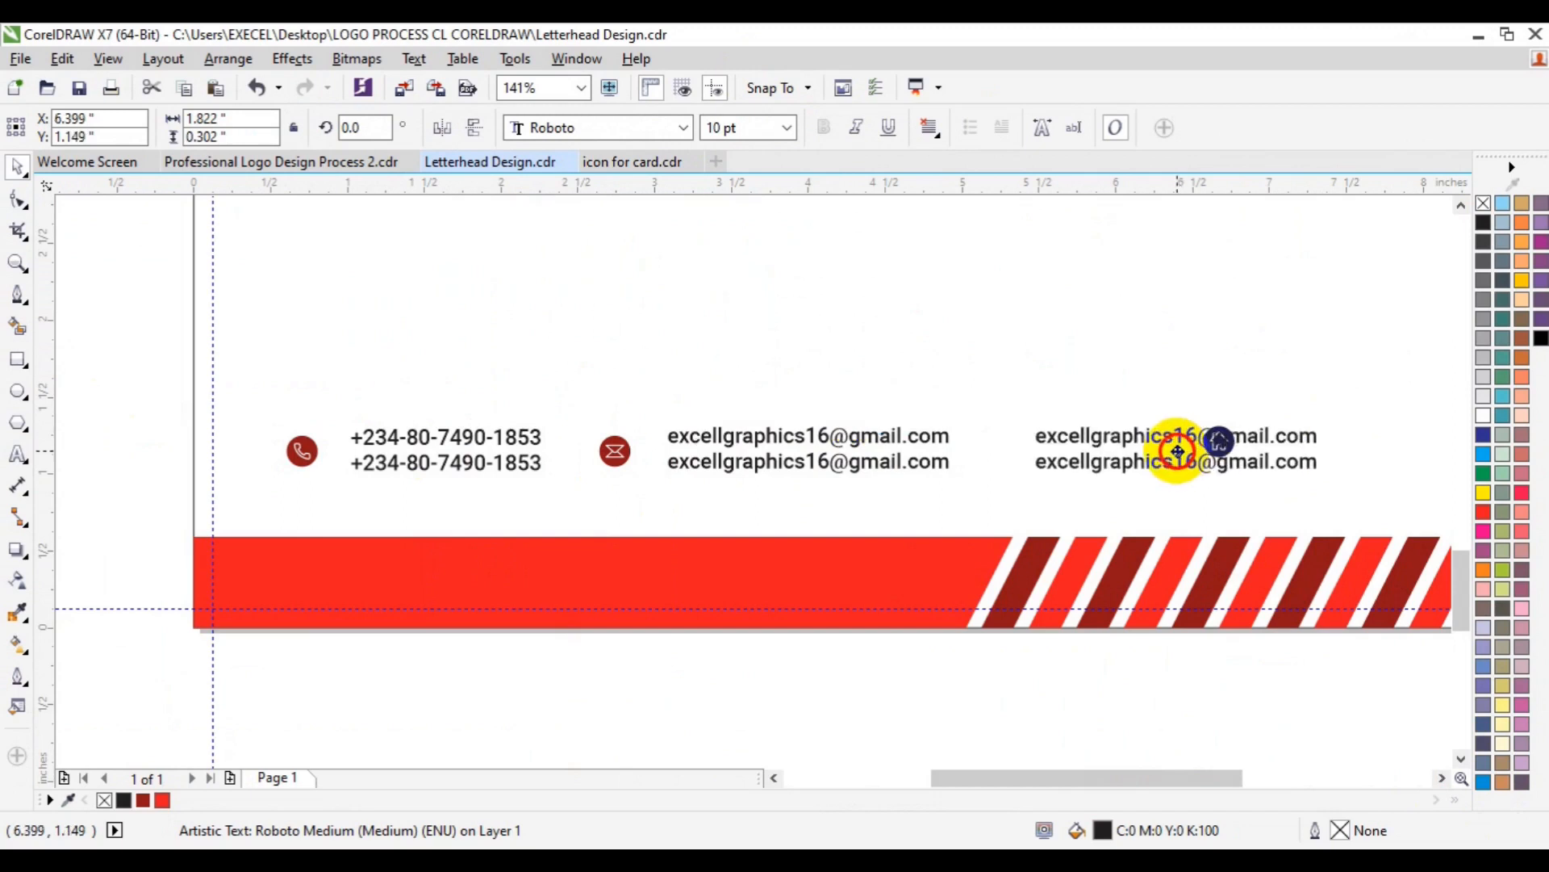
- Set the house icon just left of the copied text, level with the other rows
left_click(1220, 434)
left_click_drag(1223, 432, 1005, 444)
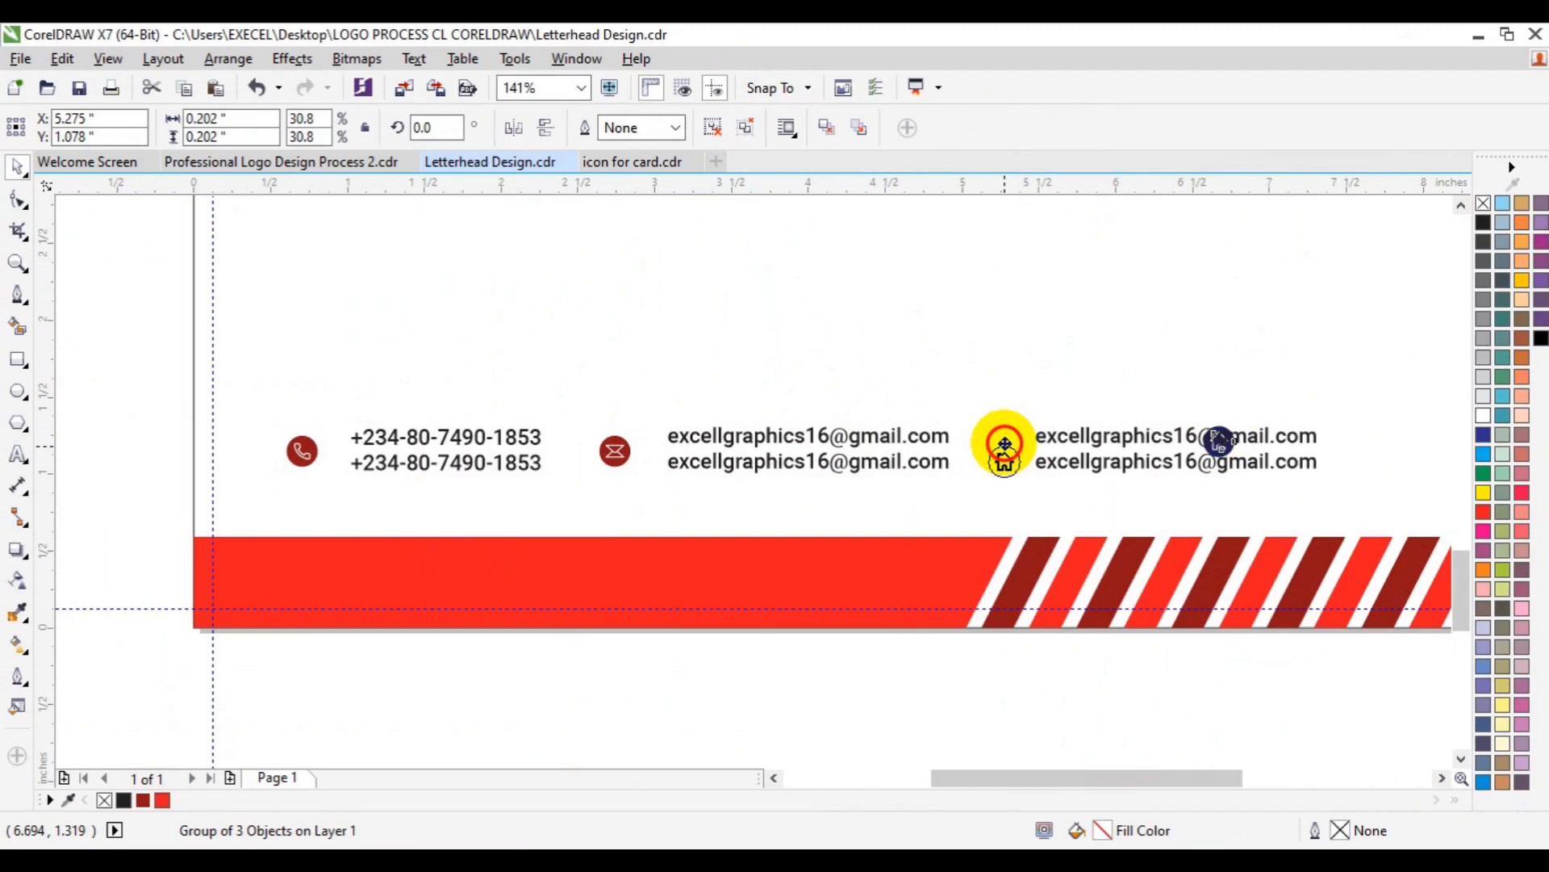
left_click_drag(1005, 444, 1003, 434)
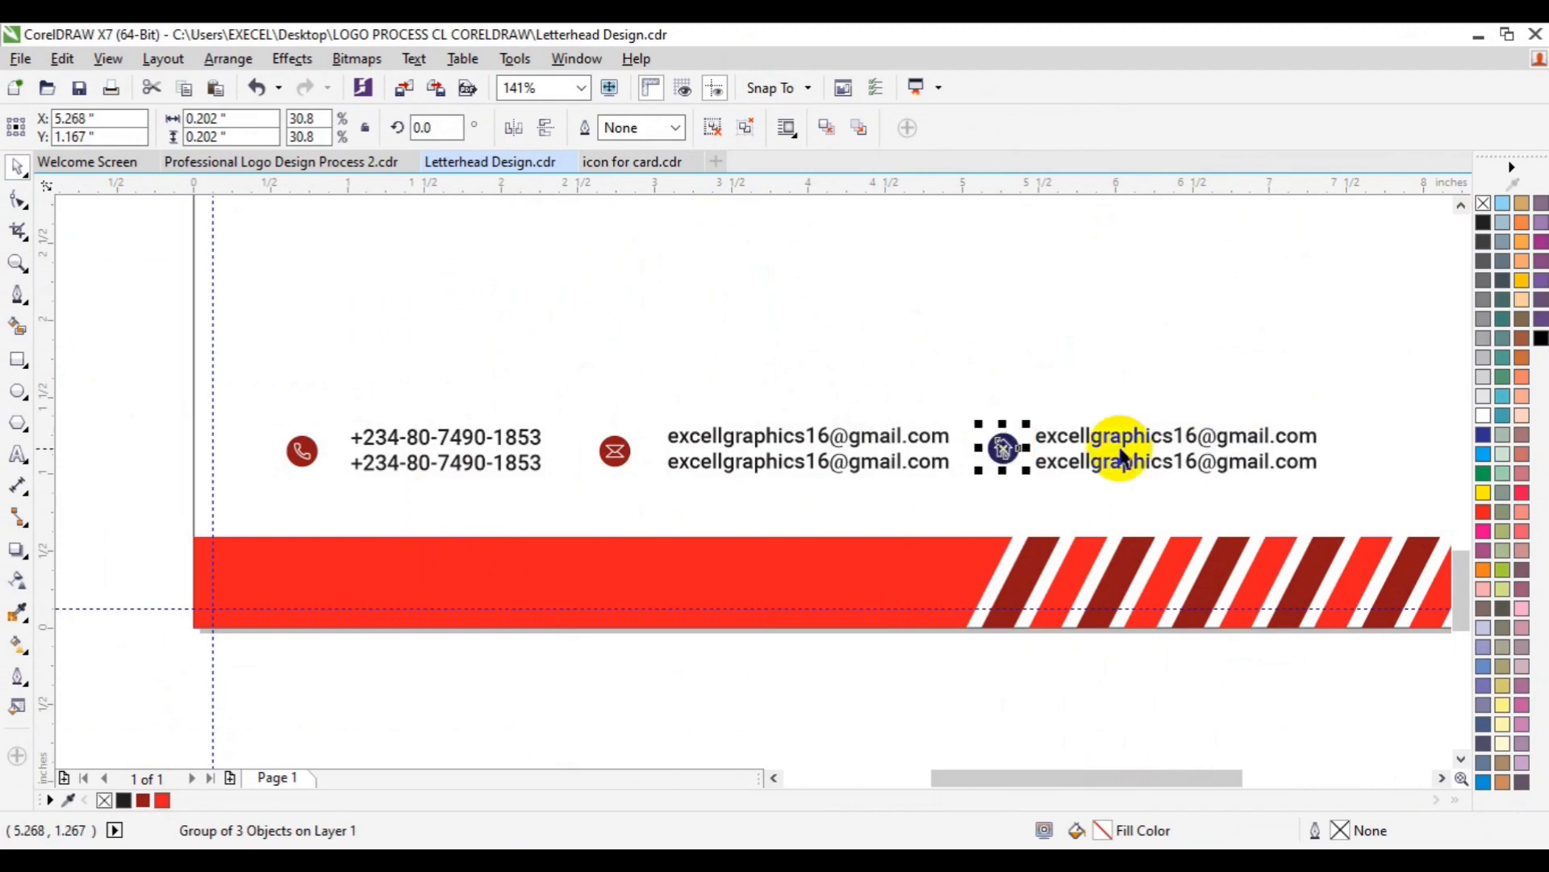
left_click(1121, 455)
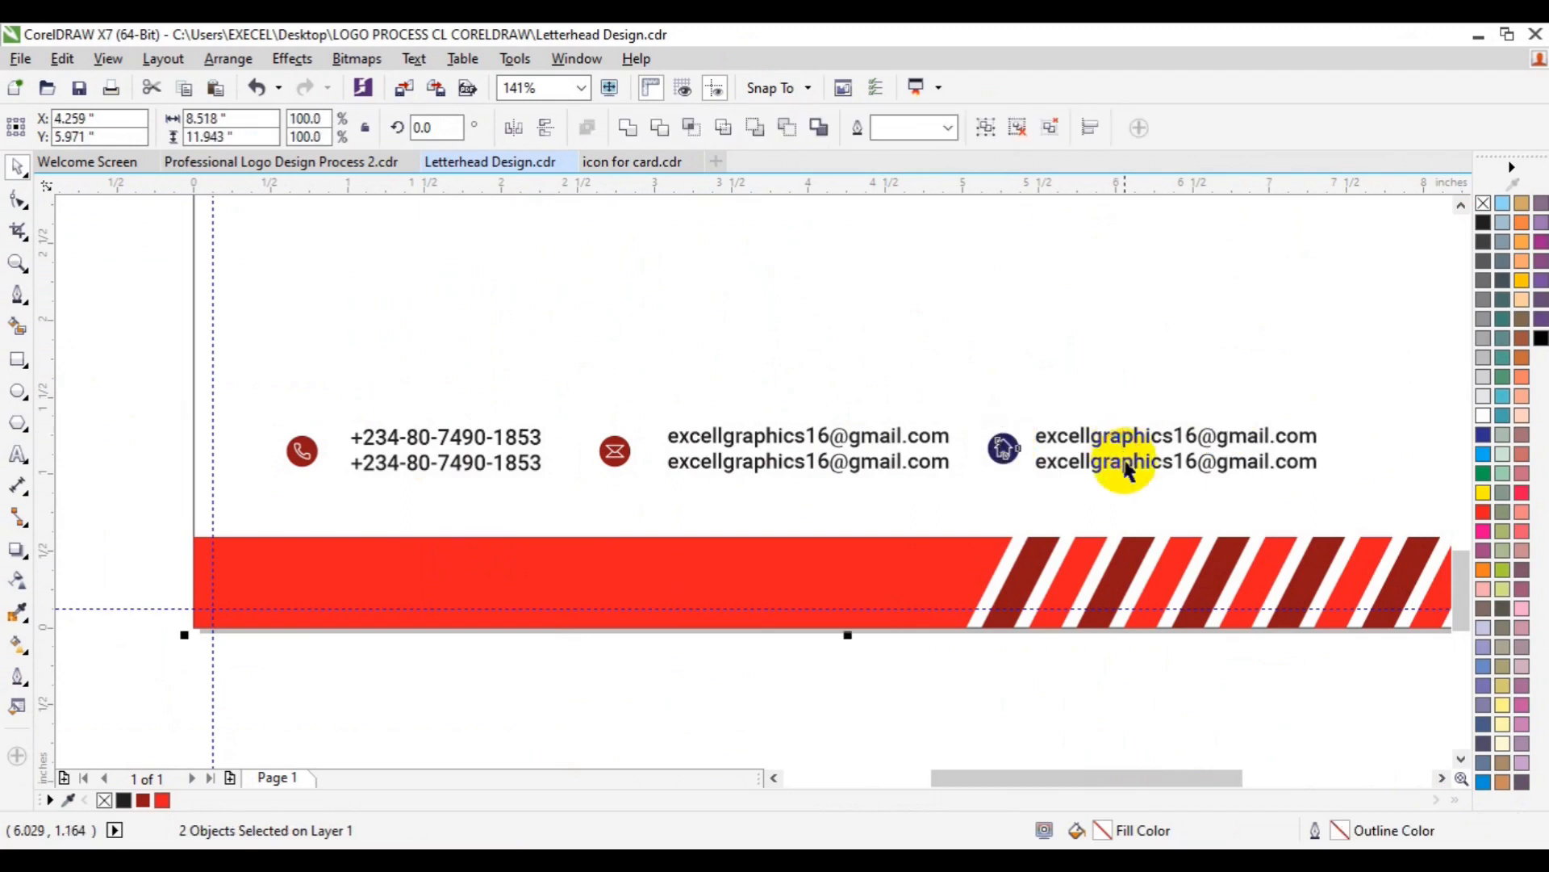
left_click(999, 450)
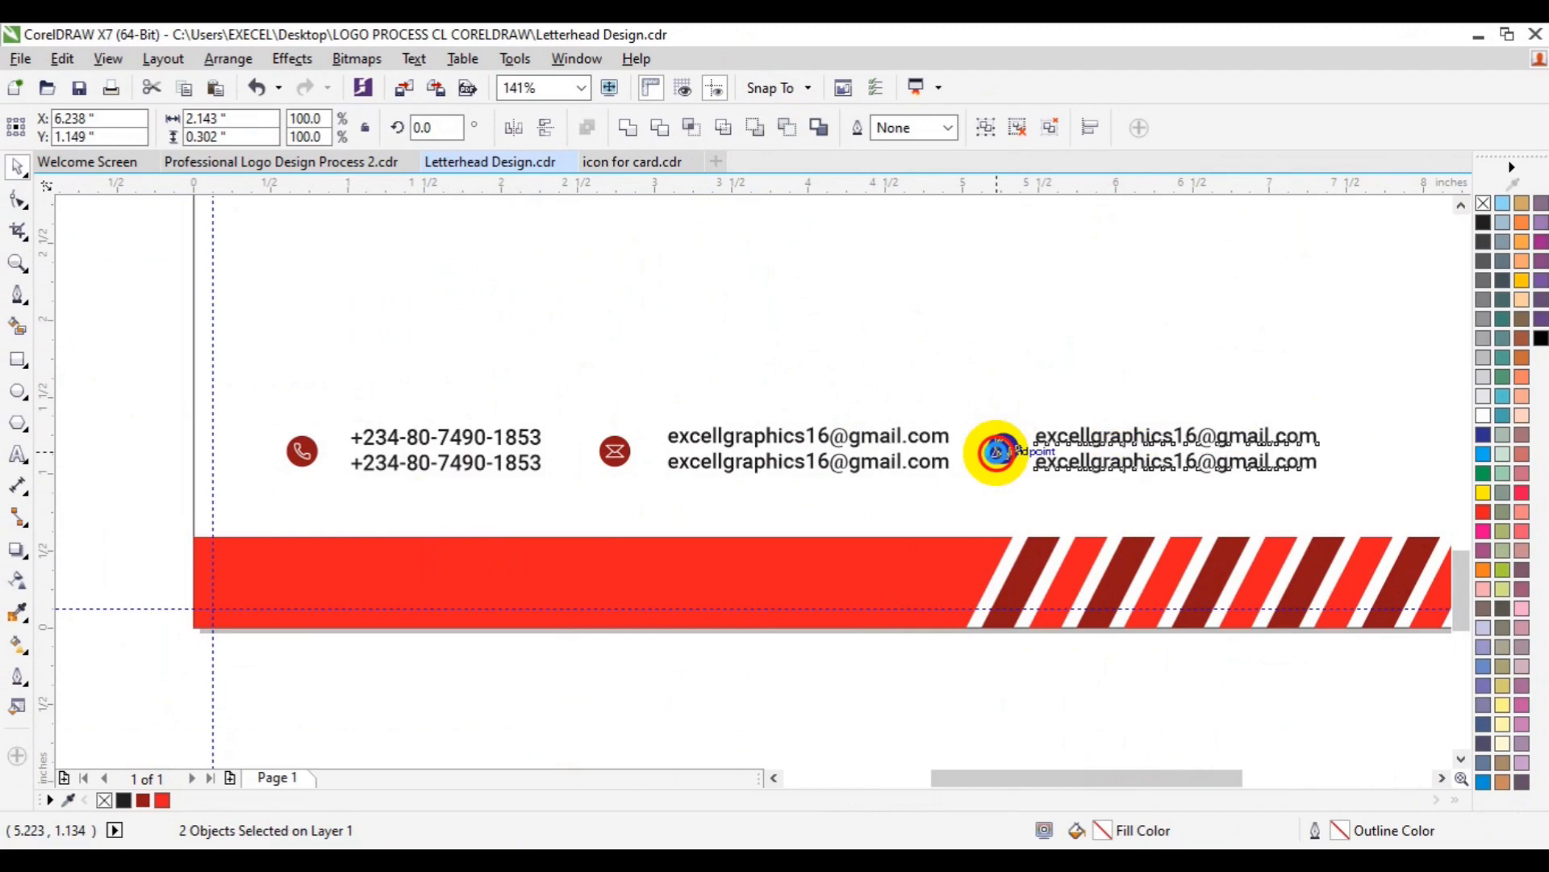
left_click_drag(998, 451, 1001, 448)
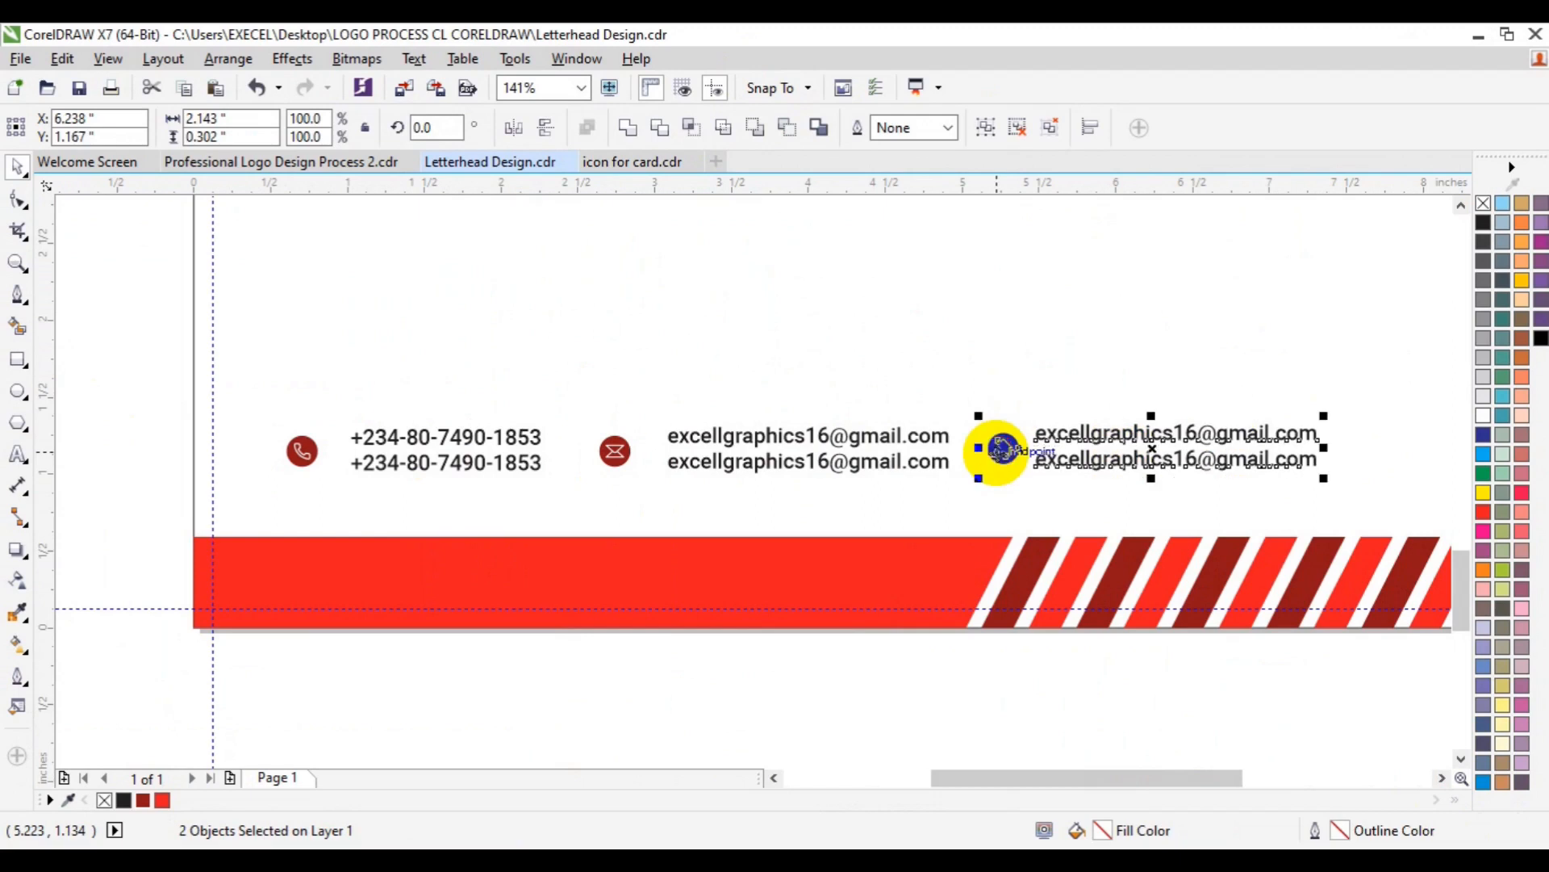
left_click(1128, 470)
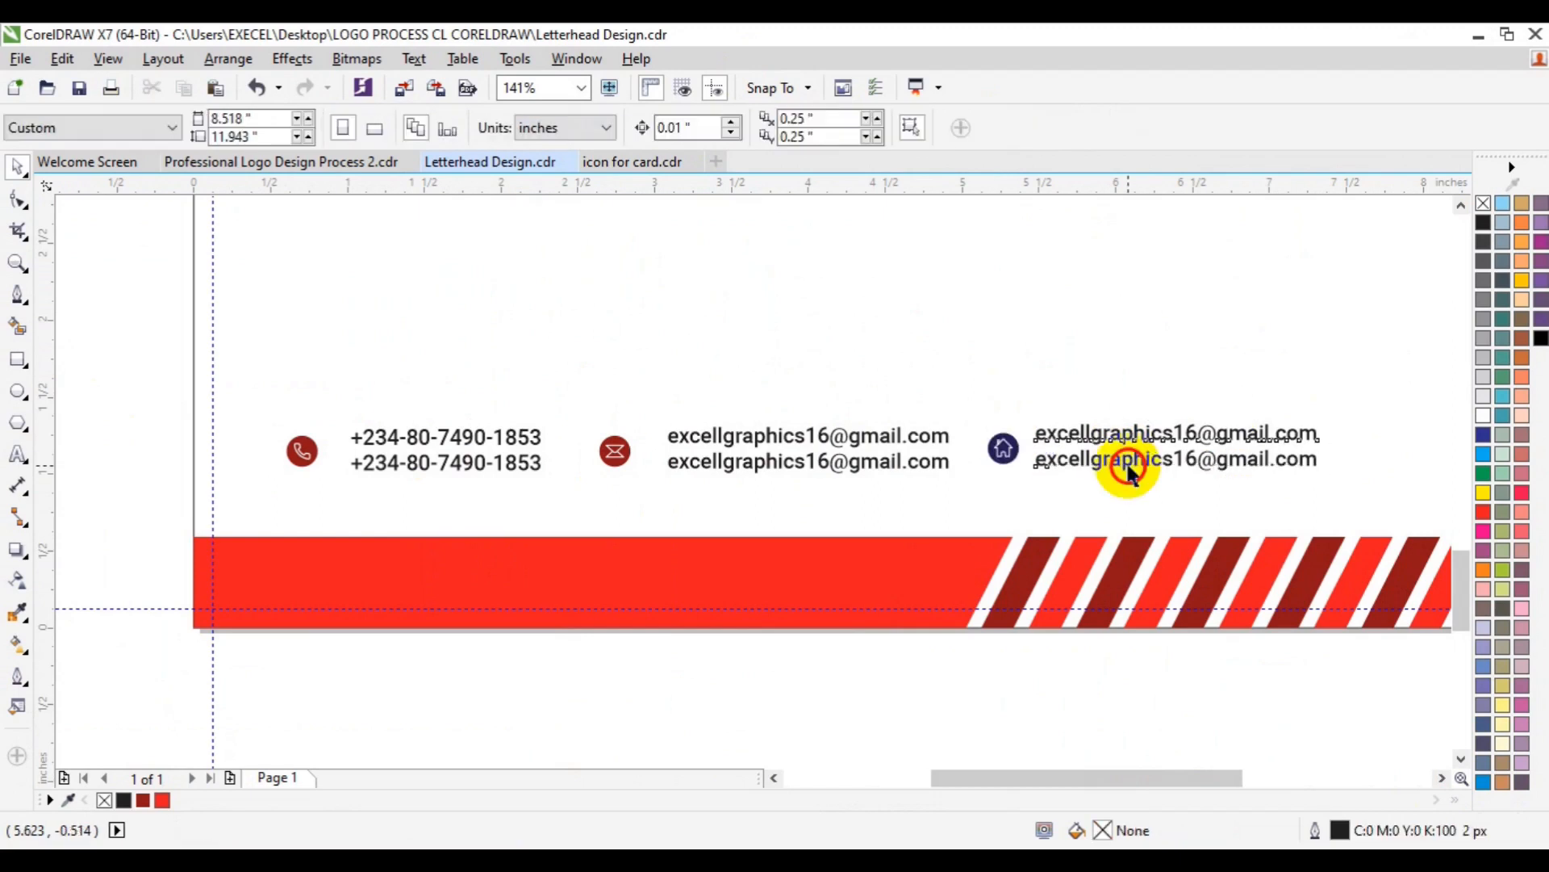
left_click(1128, 468)
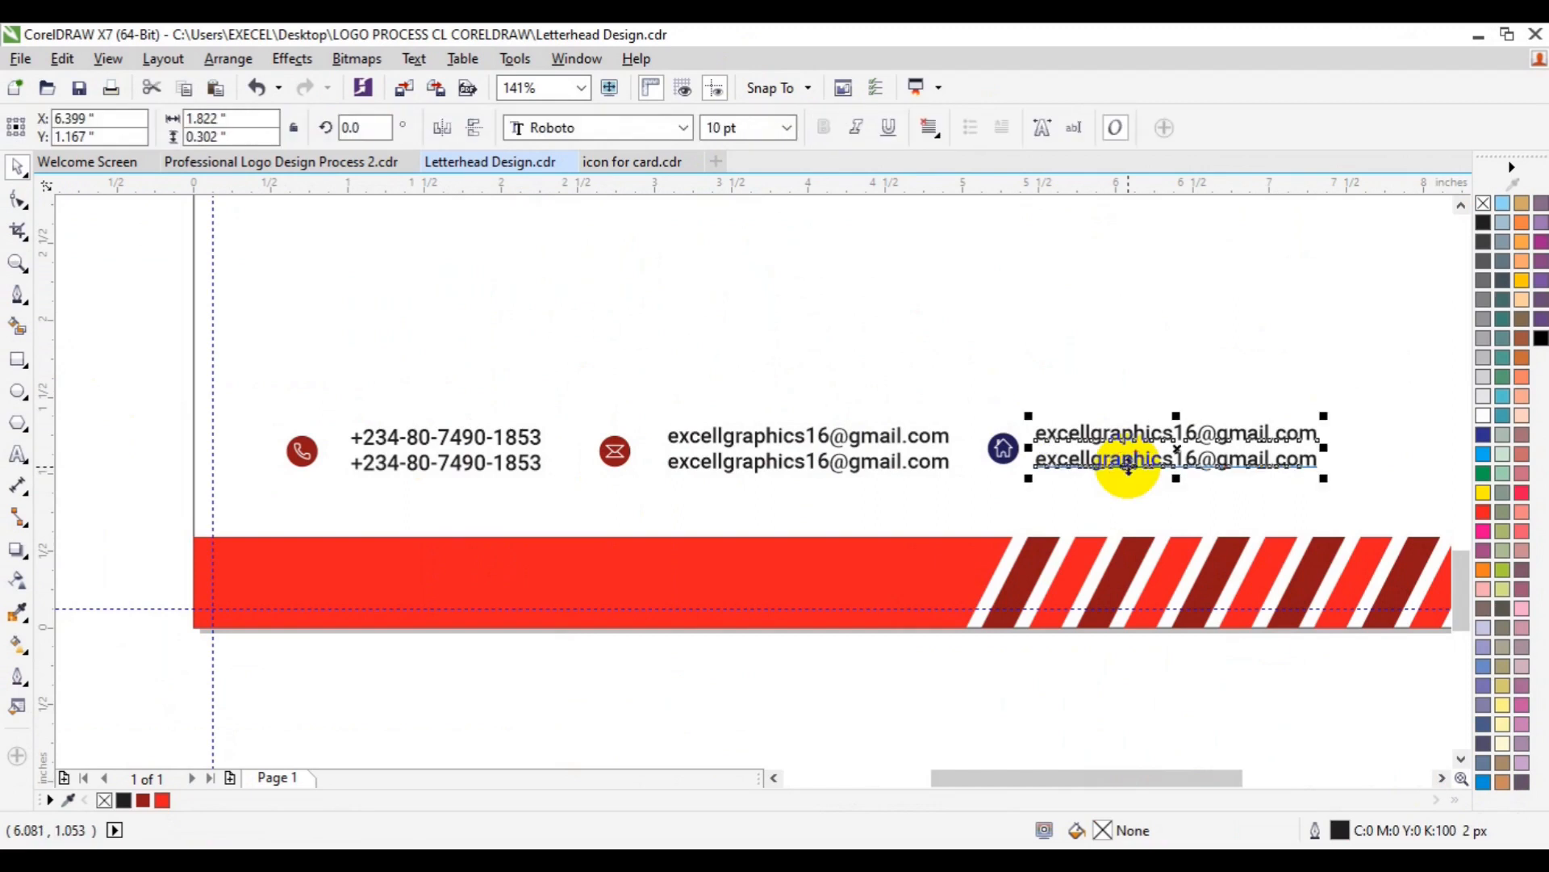